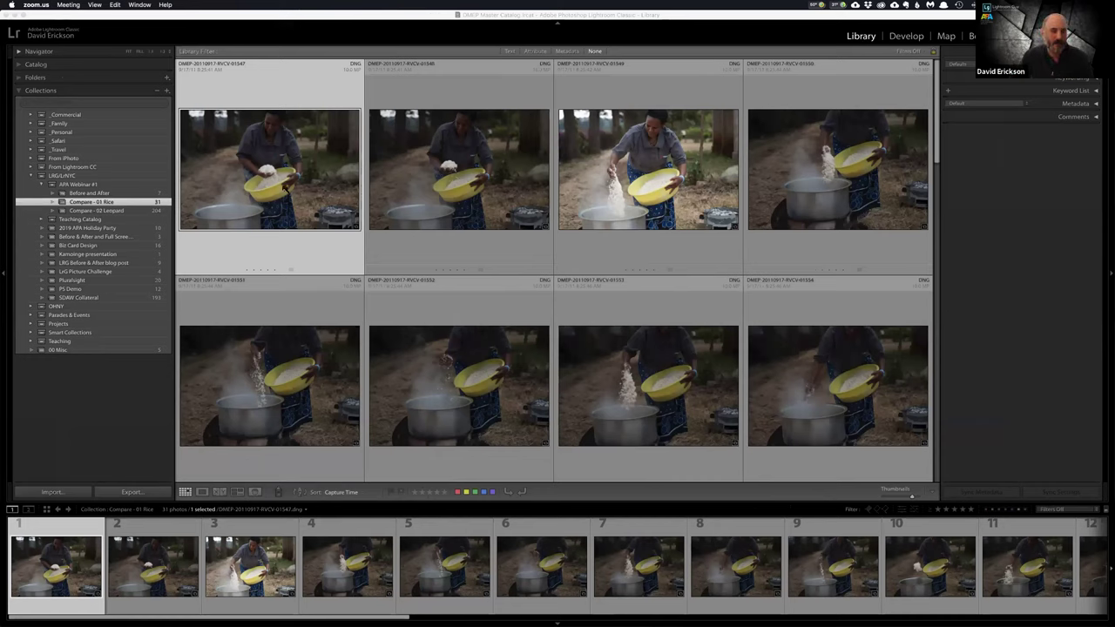
- Change the screen mode, page through the collection from the first to the fourth photo in Loupe view, and return to the grid
key("shift+f")
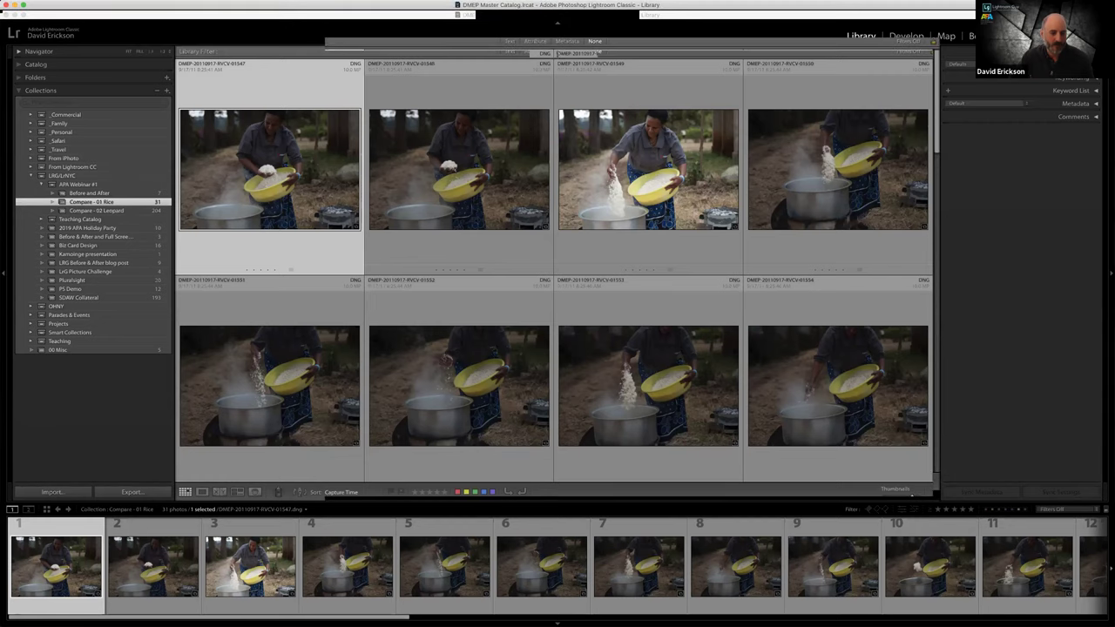
key("e")
key("Right")
key("Right")
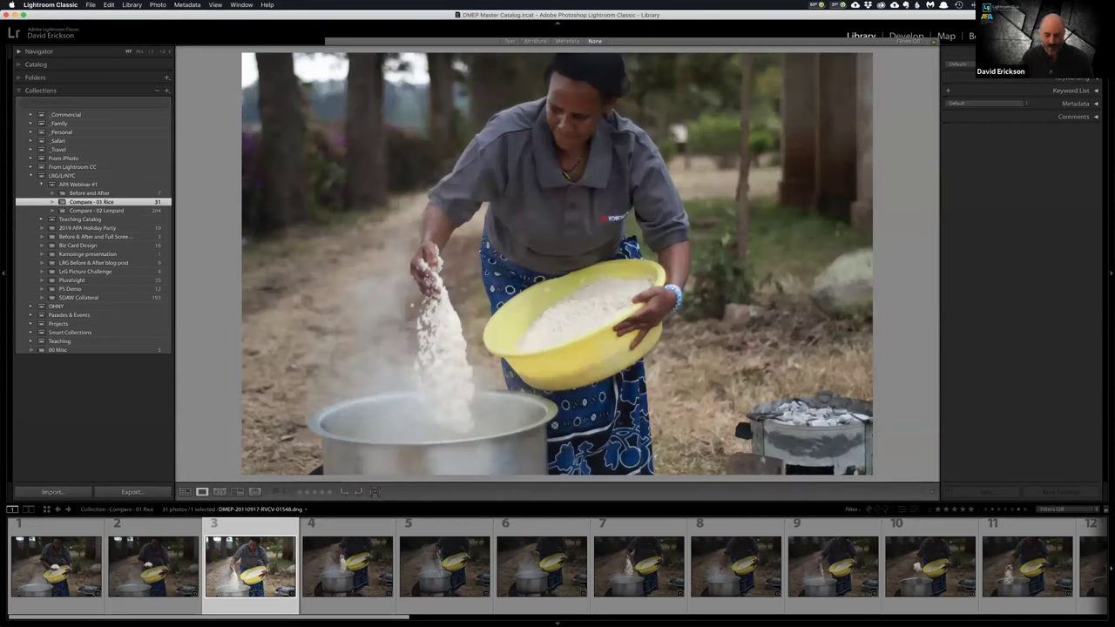
key("Right")
key("g")
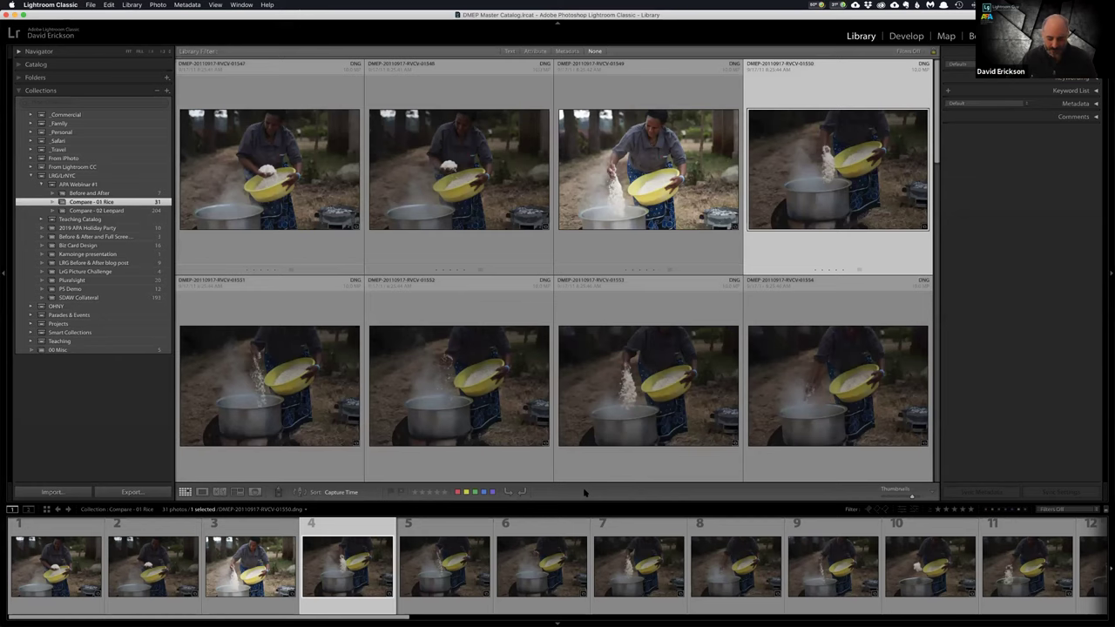
- Hide the Library toolbar and show it again, twice
key("t")
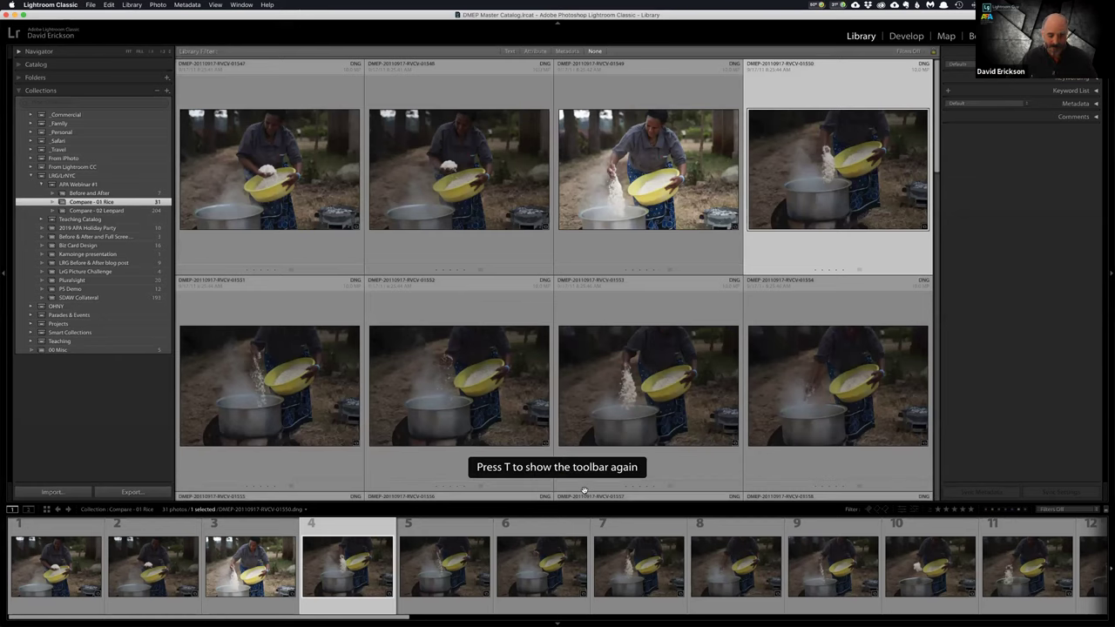
key("t")
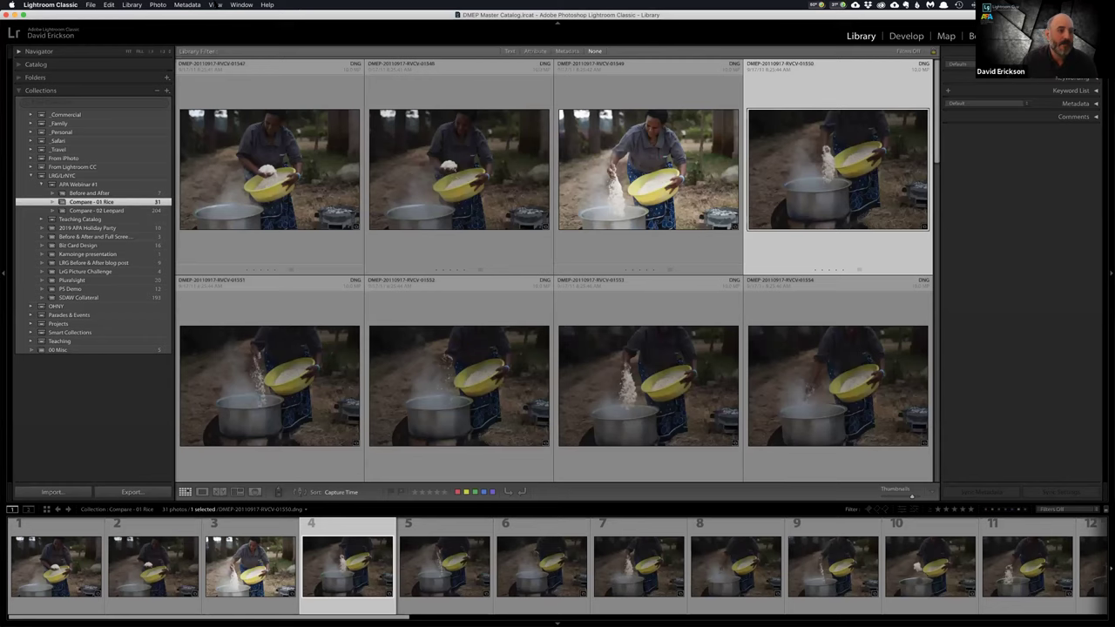
left_click(214, 5)
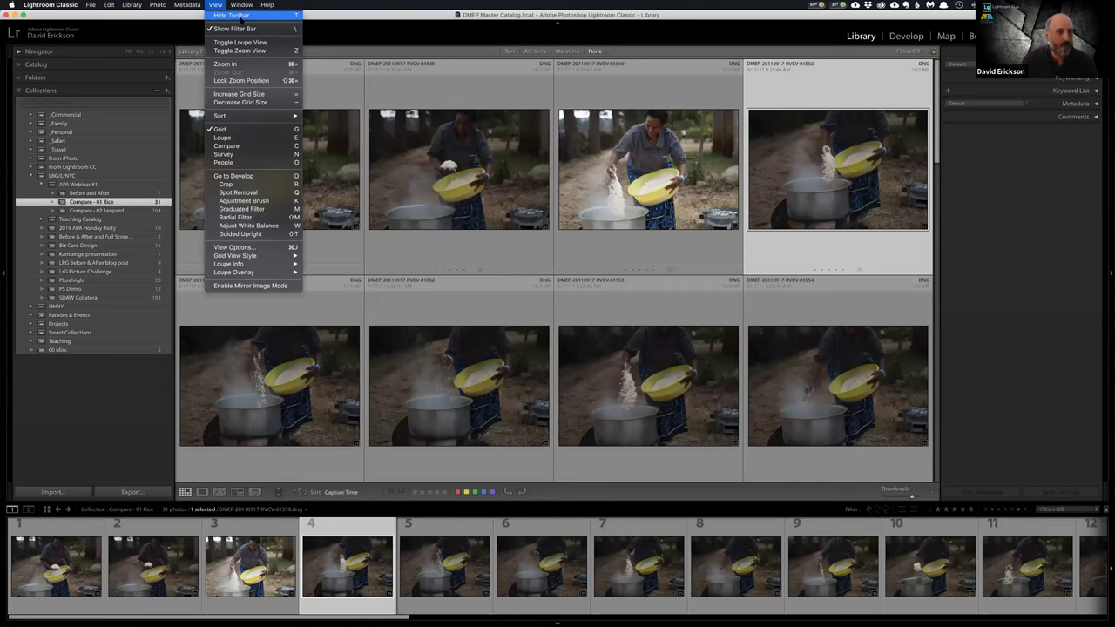
left_click(247, 16)
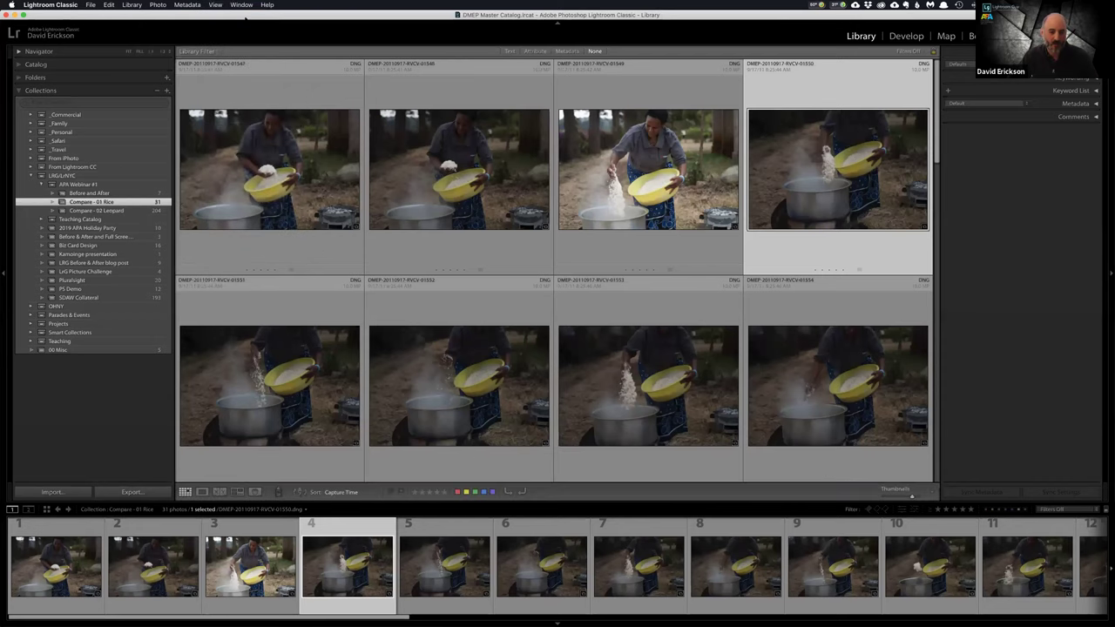
key("t")
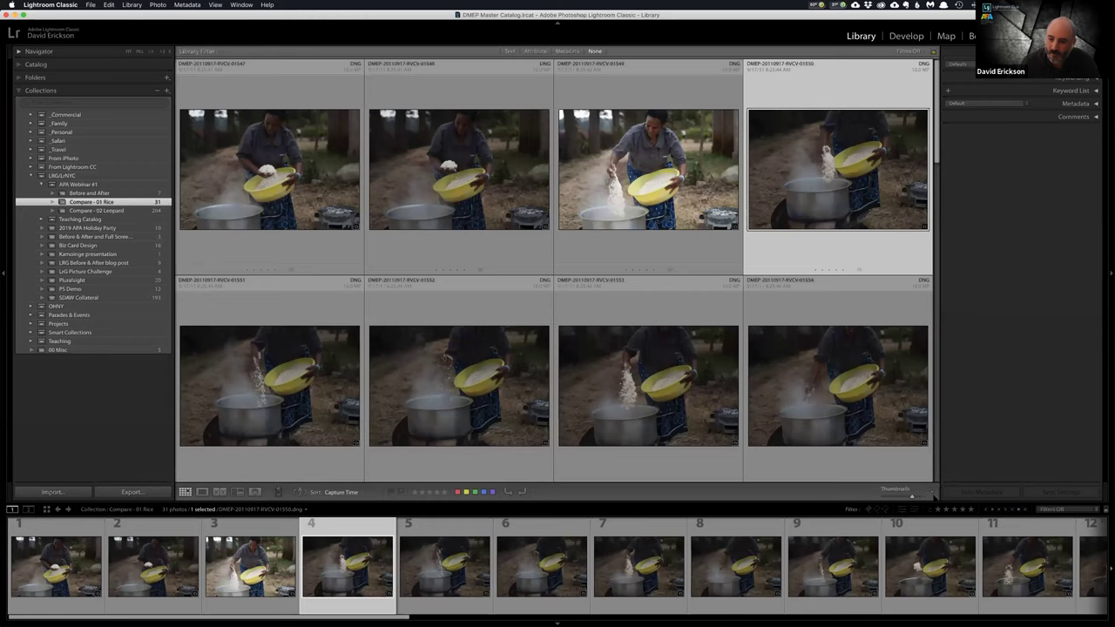
- Remove View Modes from the toolbar contents, restore it, and review the other available toolbar items
left_click(931, 492)
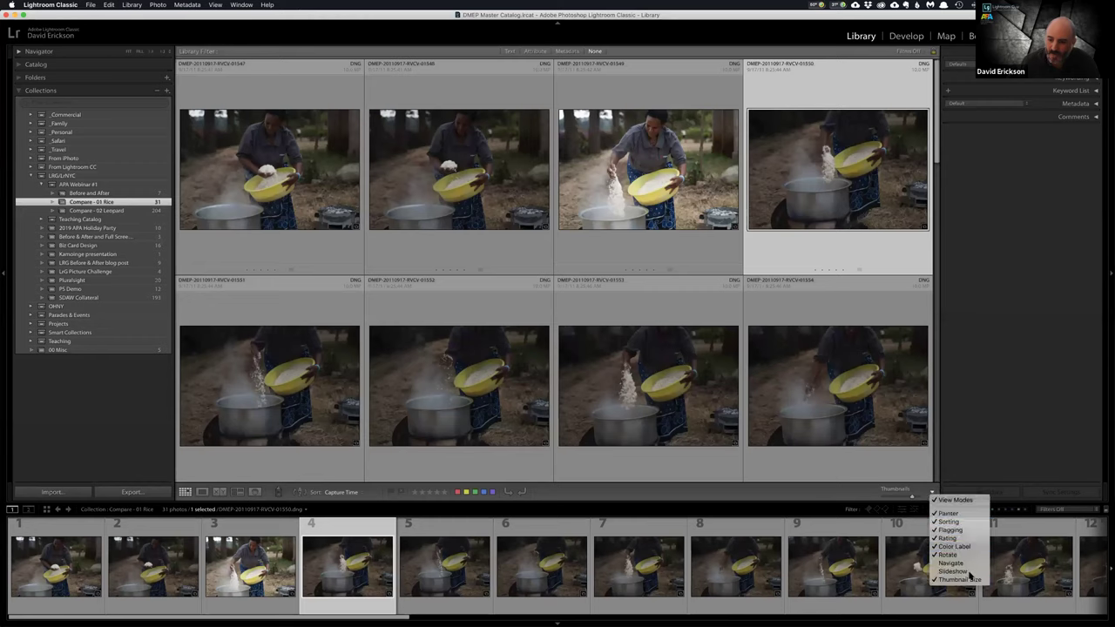
left_click(958, 500)
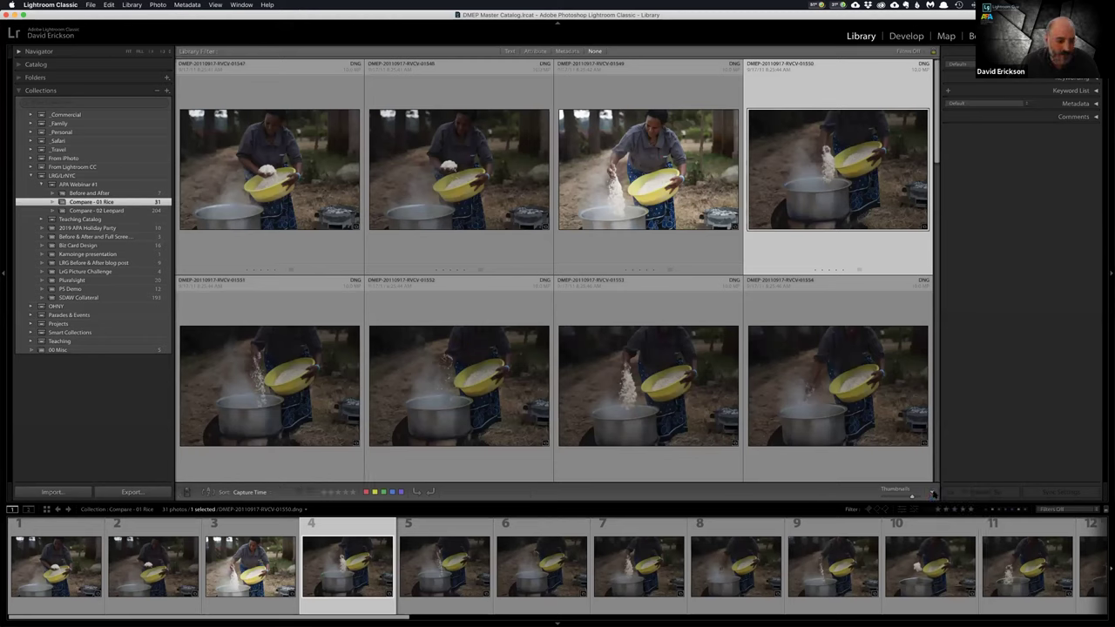
left_click(932, 492)
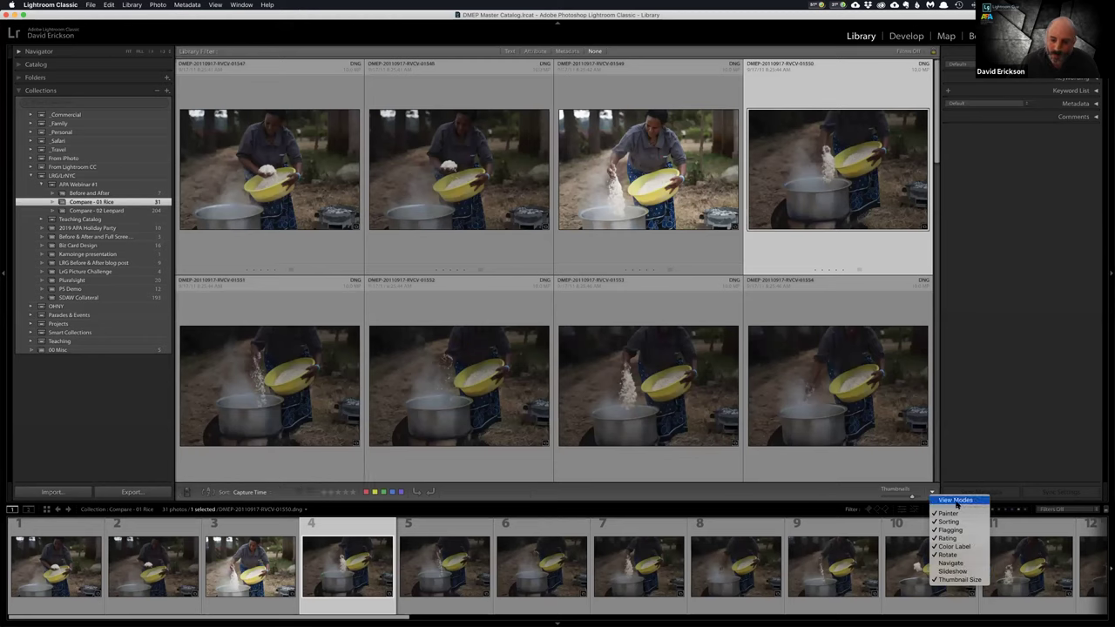
left_click(962, 503)
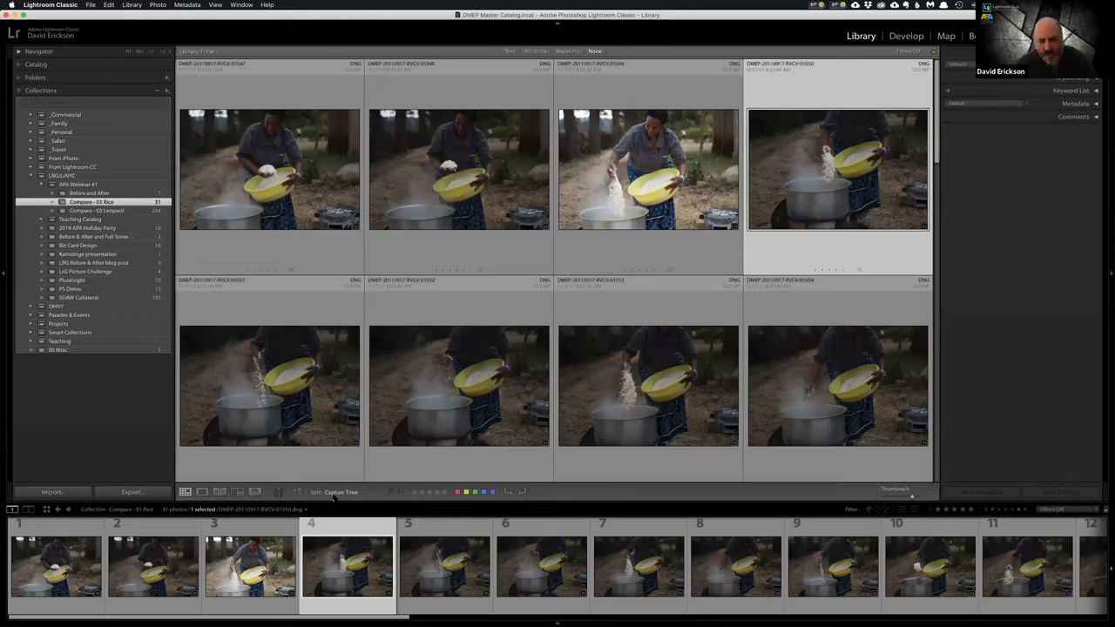
left_click(931, 492)
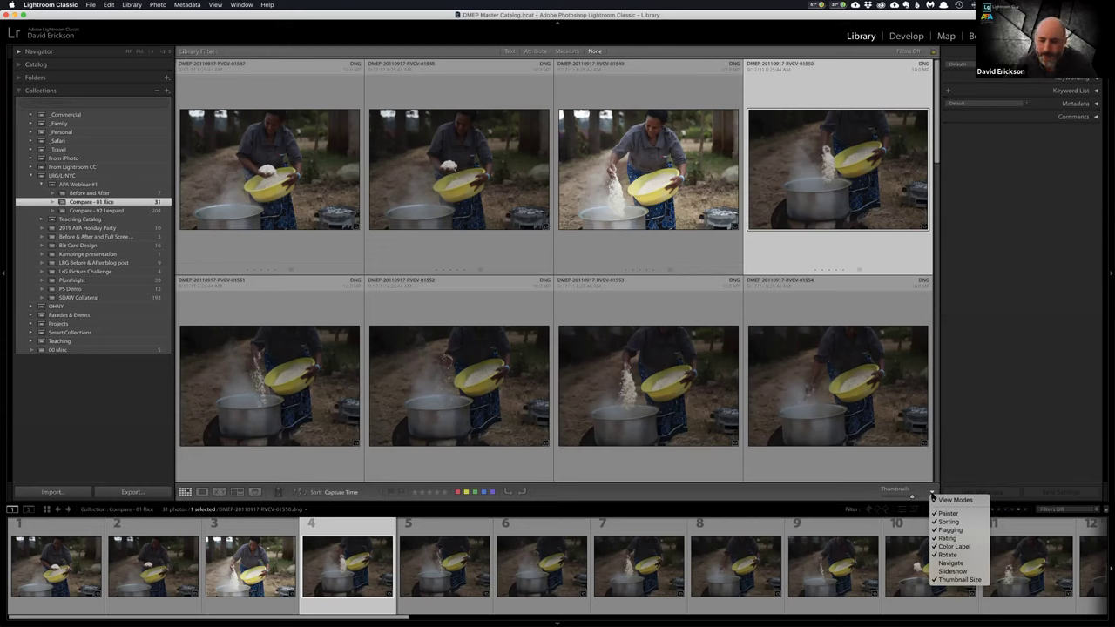
left_click(859, 497)
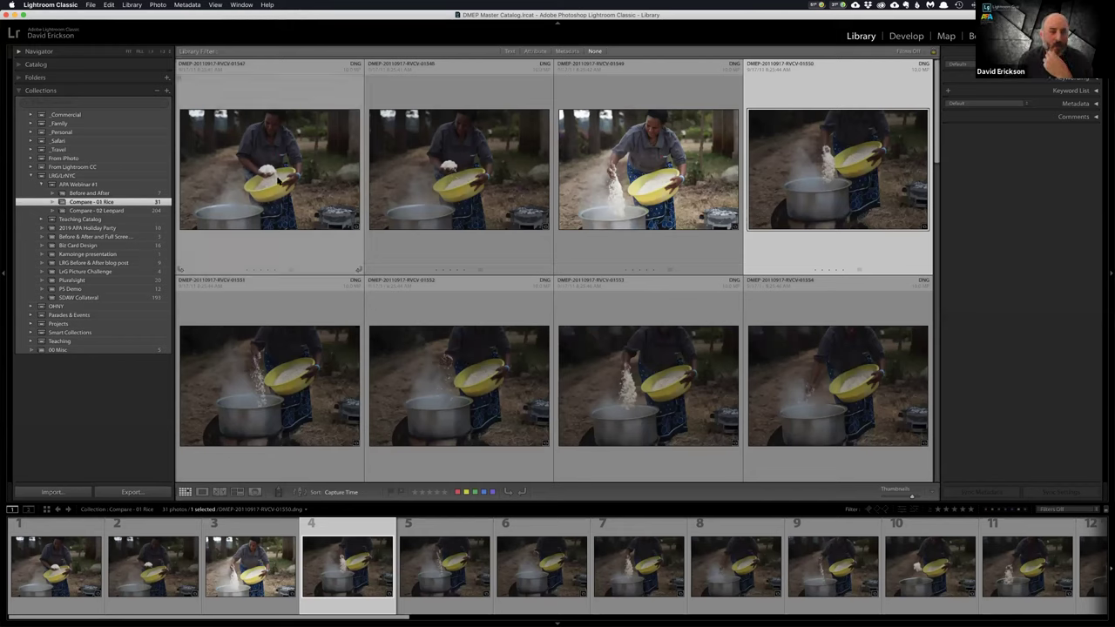
- Open the first rice photo beside the second in Compare view and make the Select and Candidate photos active in turn
left_click(281, 178)
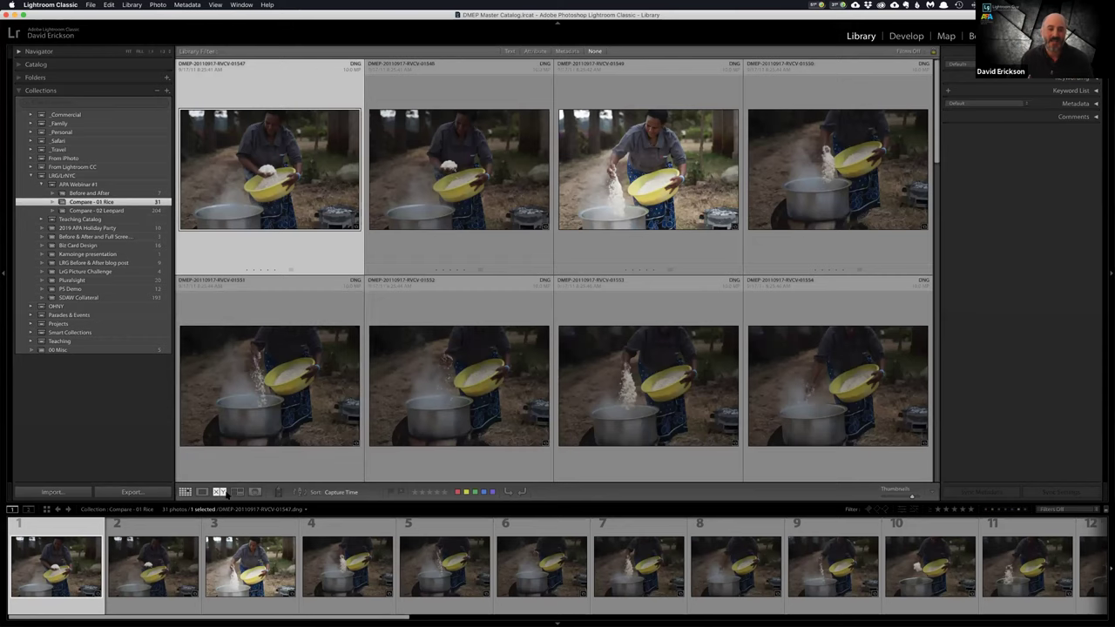
left_click(220, 492)
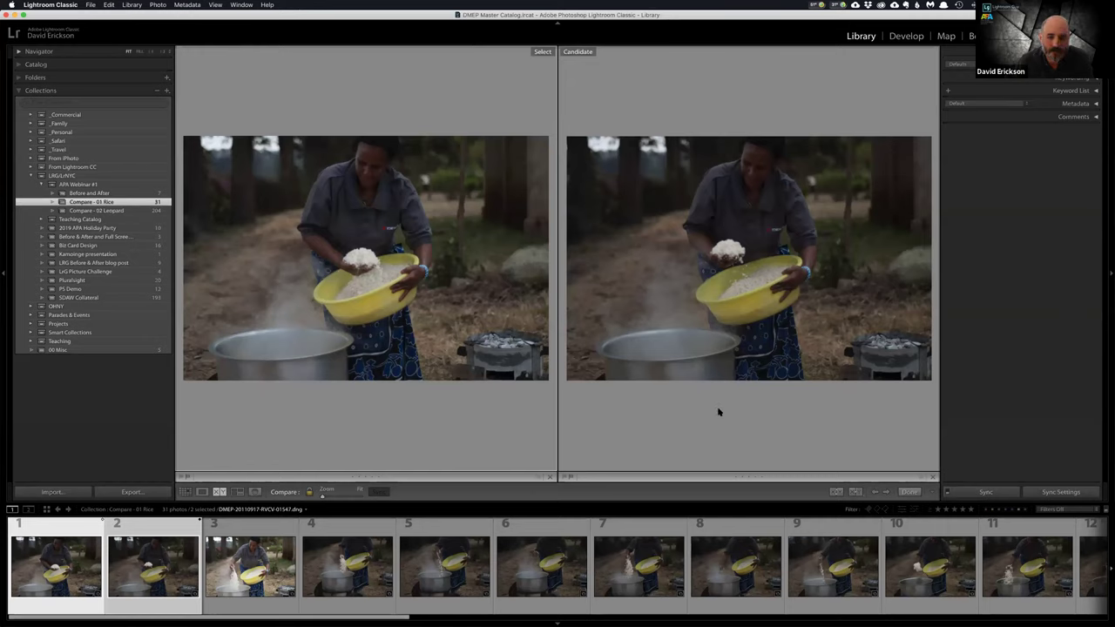
left_click(570, 443)
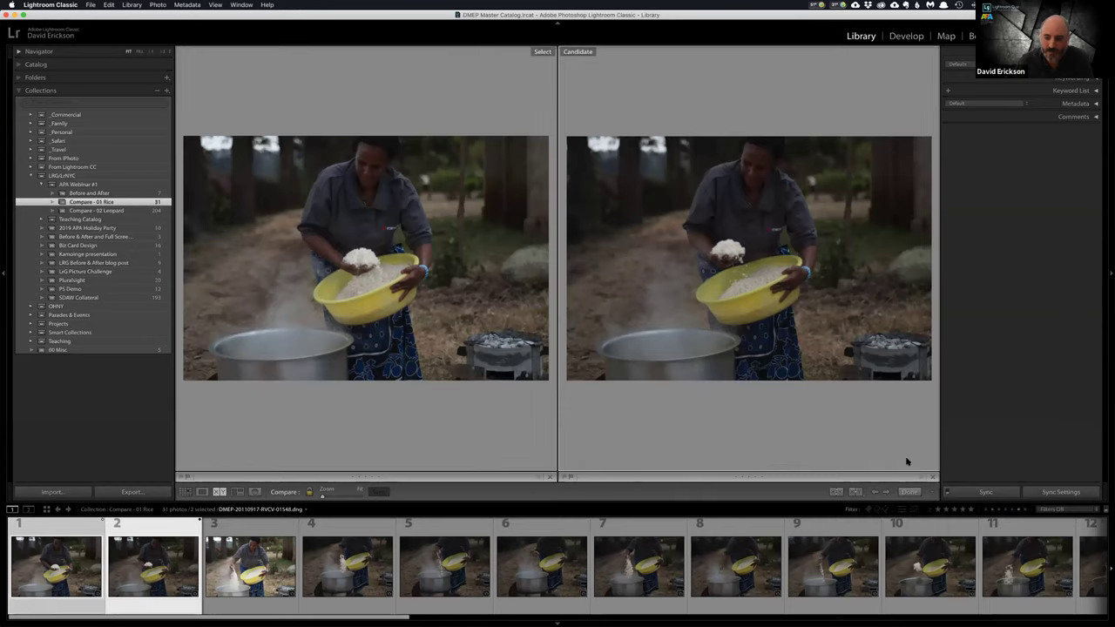
left_click(463, 93)
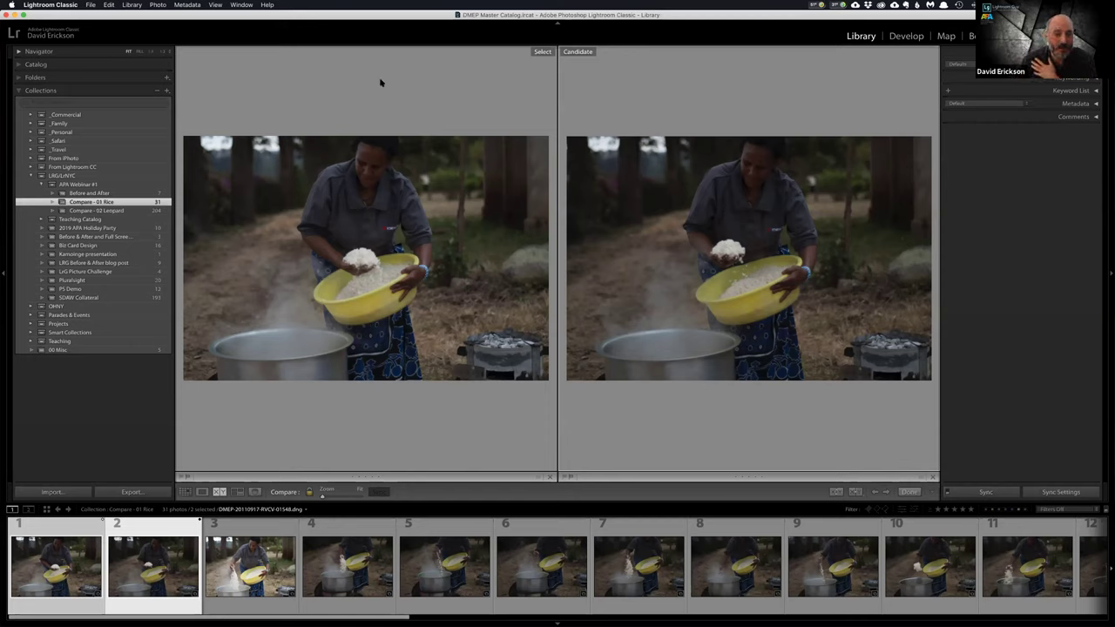
left_click(435, 328)
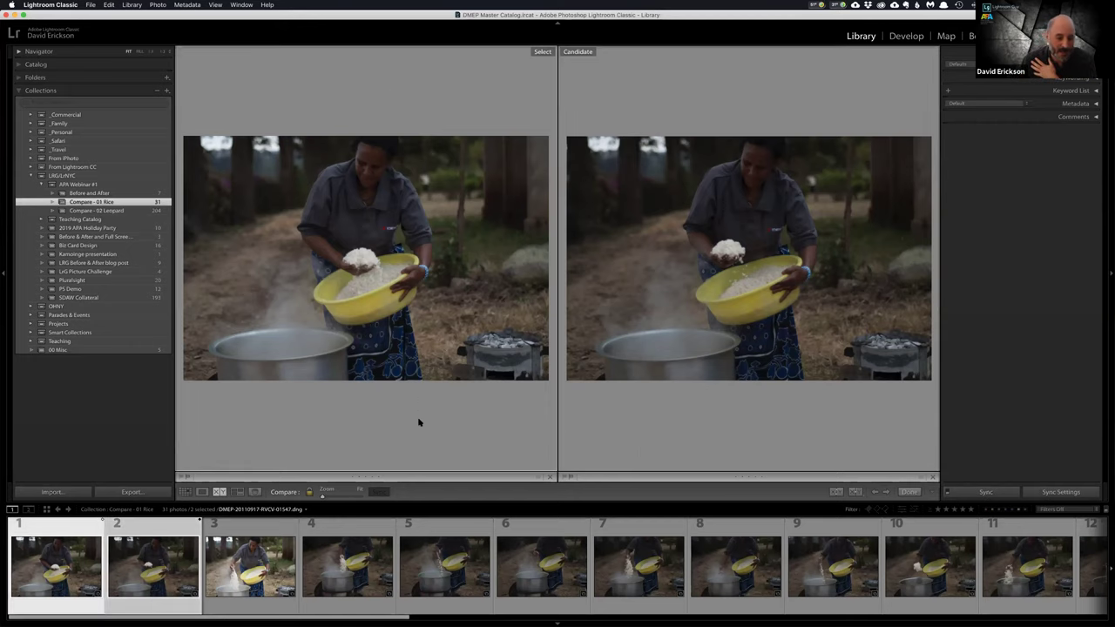
left_click(645, 401)
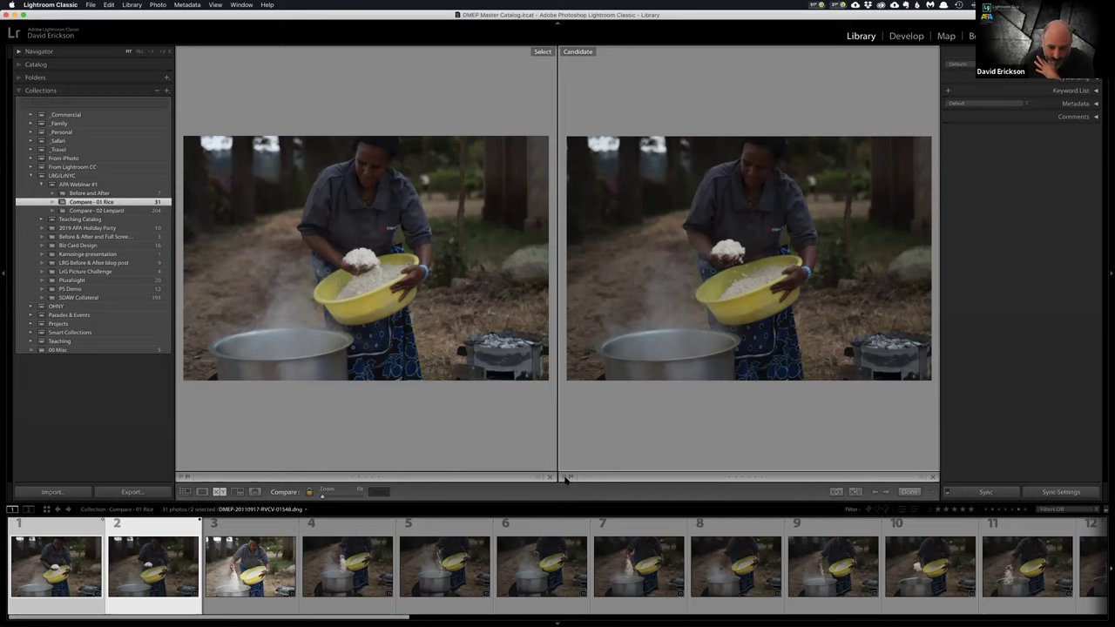
- Flag the Candidate photo as a pick and make the Select photo active
left_click(531, 424)
left_click(672, 423)
left_click(305, 431)
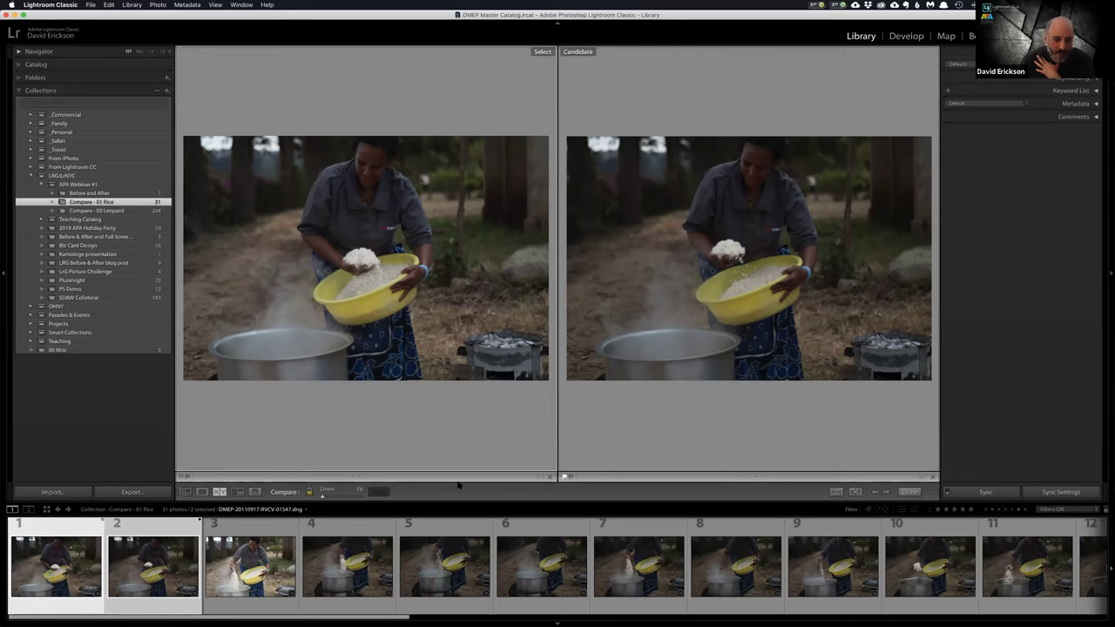
- Give the Select photo three stars and a yellow color label, and reset its label to None
left_click(539, 479)
left_click(552, 492)
left_click(537, 478)
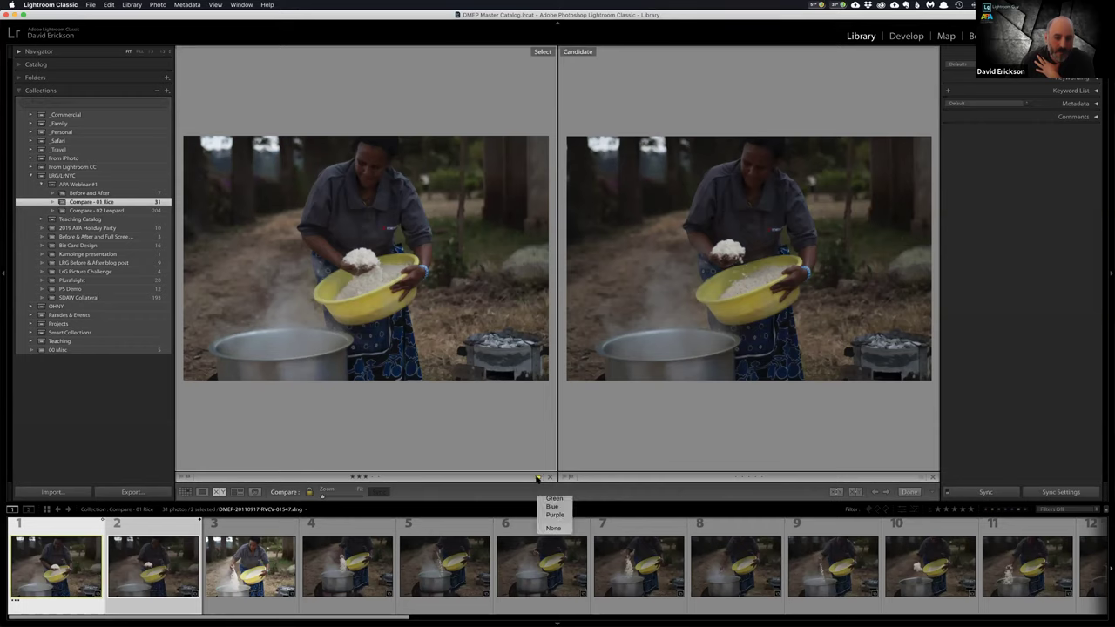
left_click(553, 527)
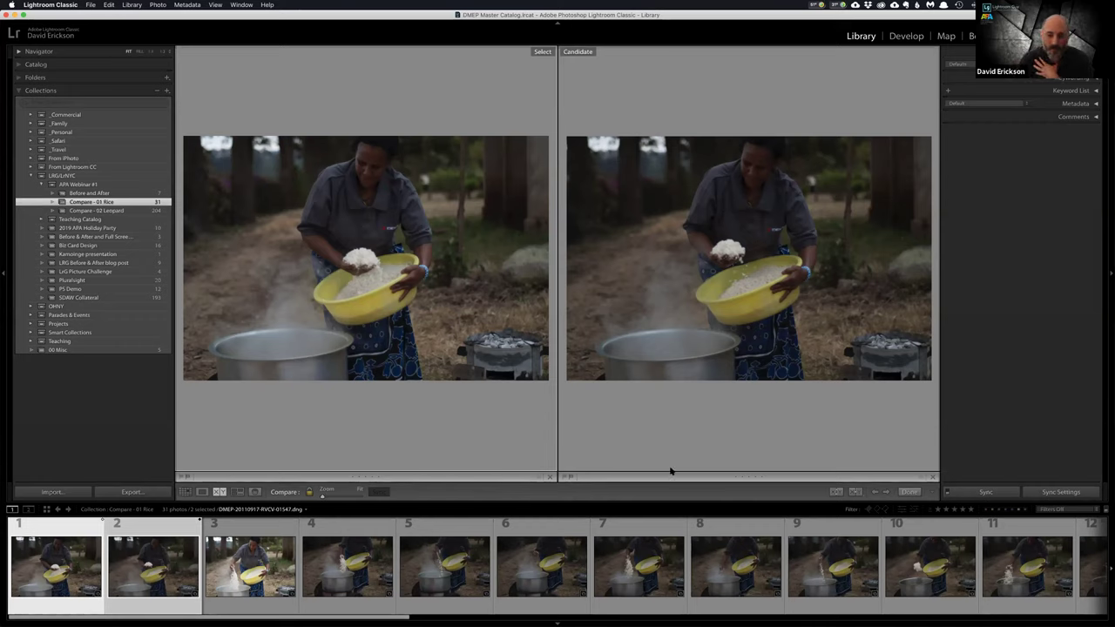
- Rate the Candidate photo three stars and flag the Select photo as a pick, and clear the flags and rating from both
left_click(749, 477)
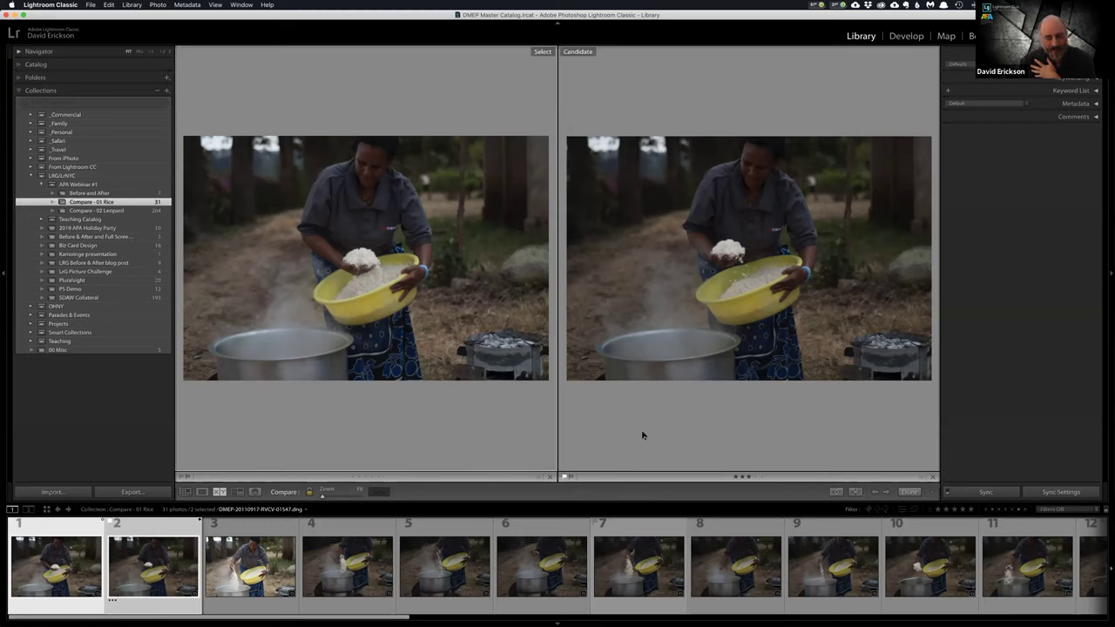
key("p")
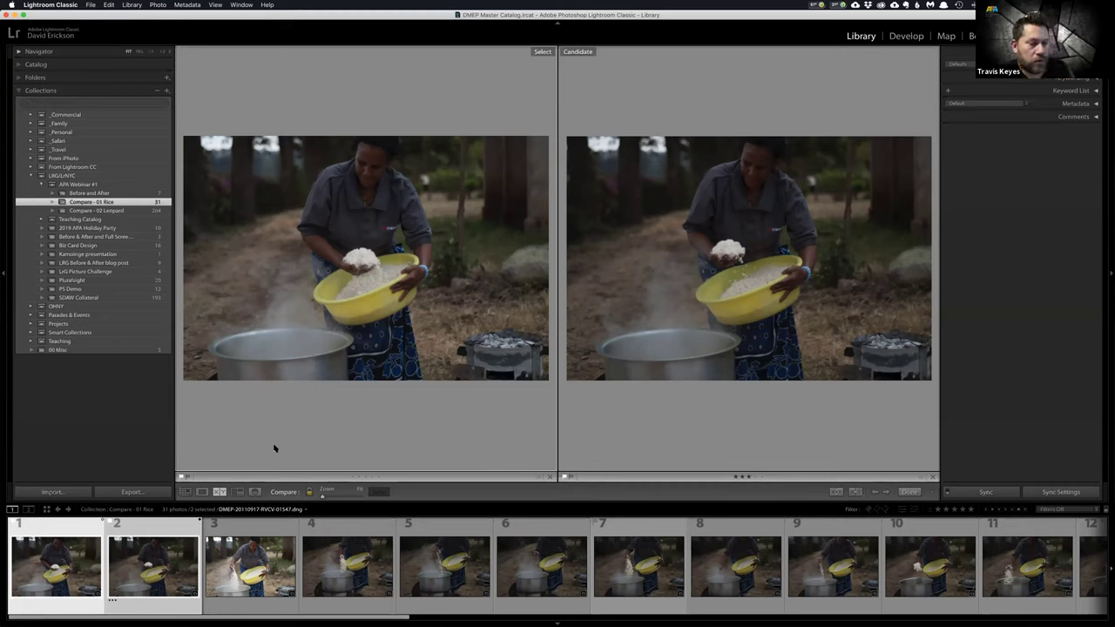
key("u")
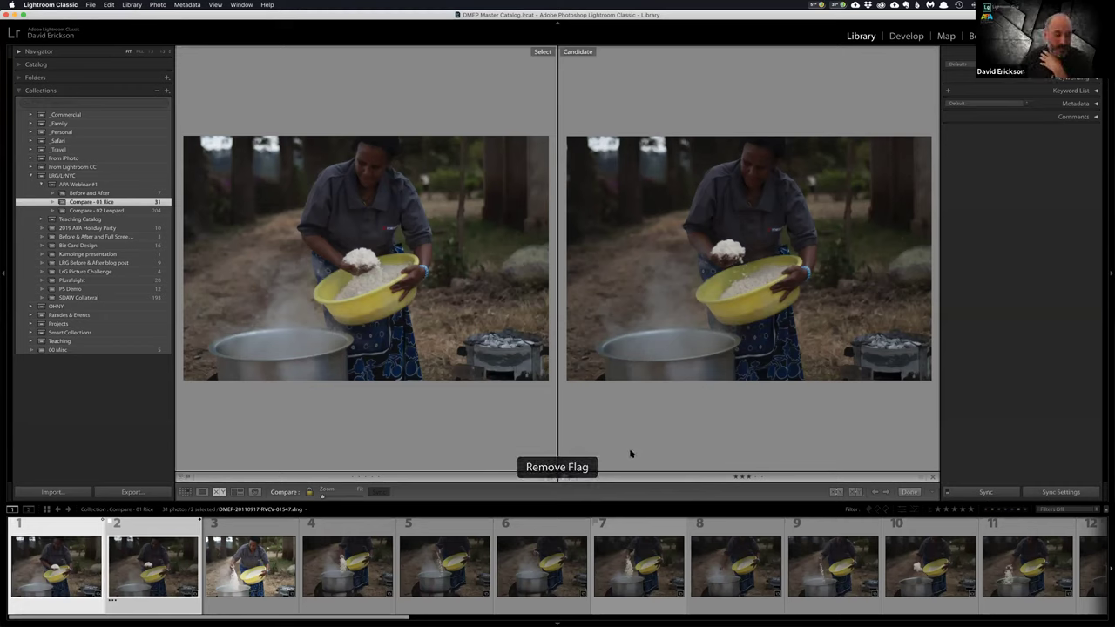
key("u")
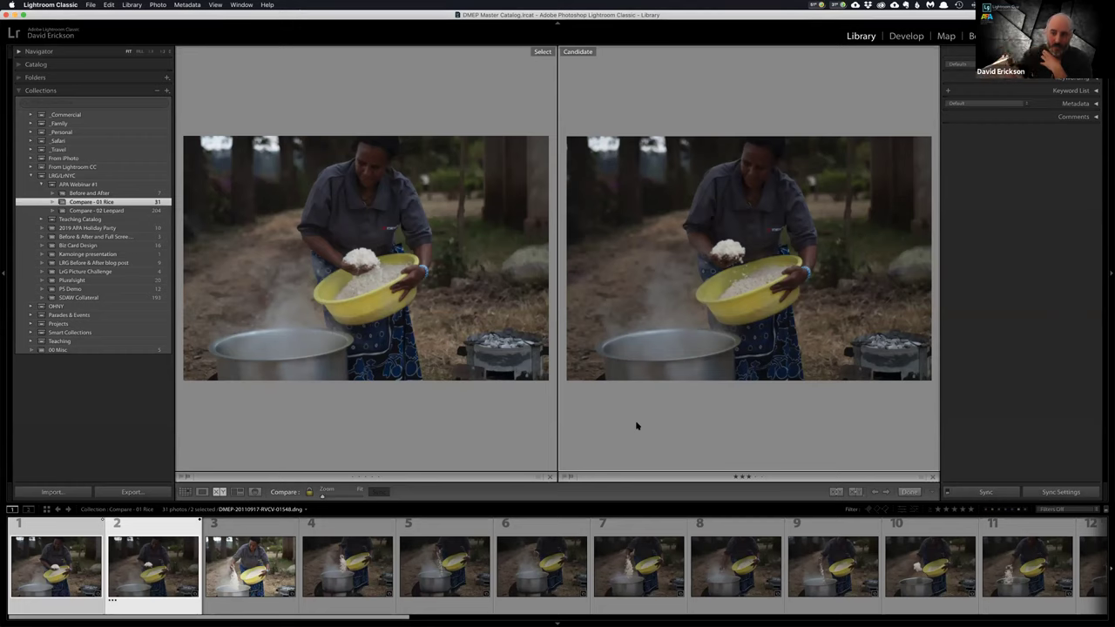
key("0")
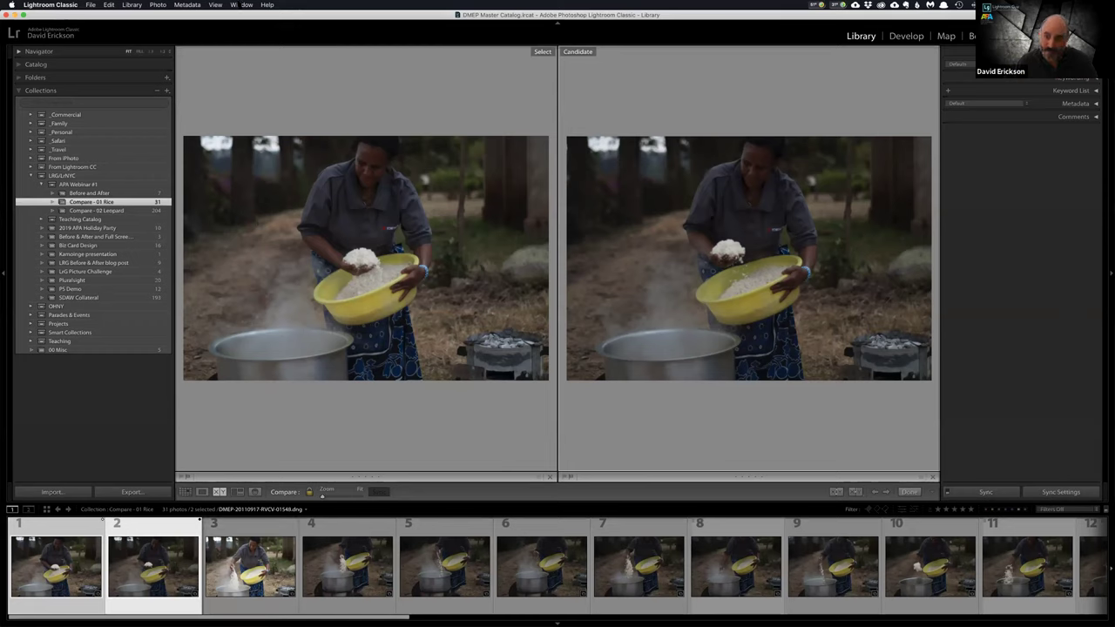
- Look up the panel visibility options, and hide the filmstrip and show it again
left_click(244, 4)
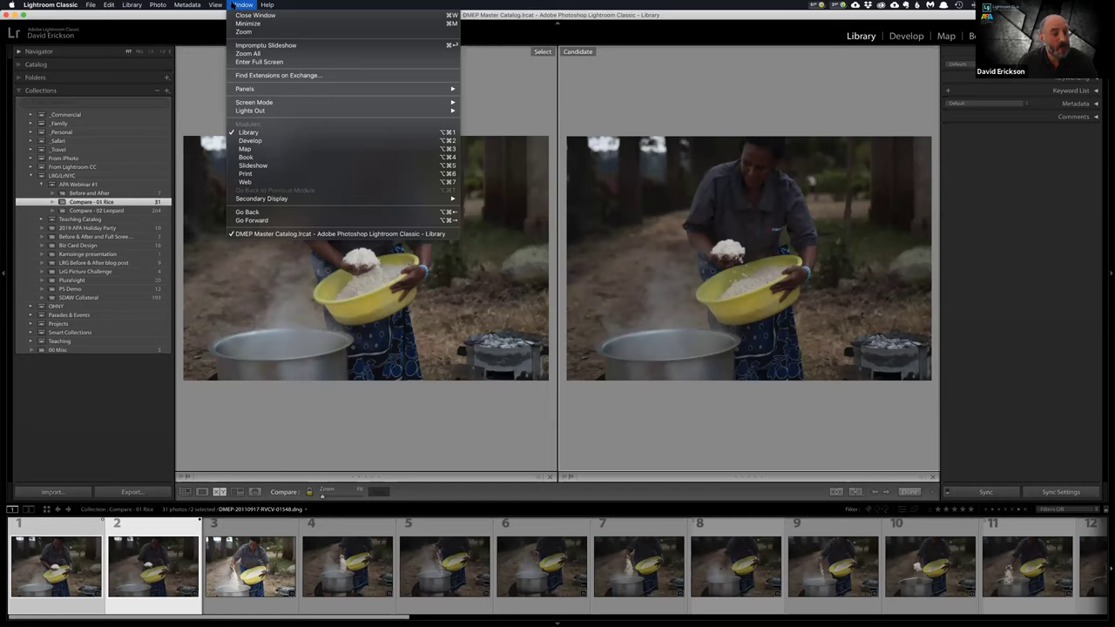
mouse_move(262, 89)
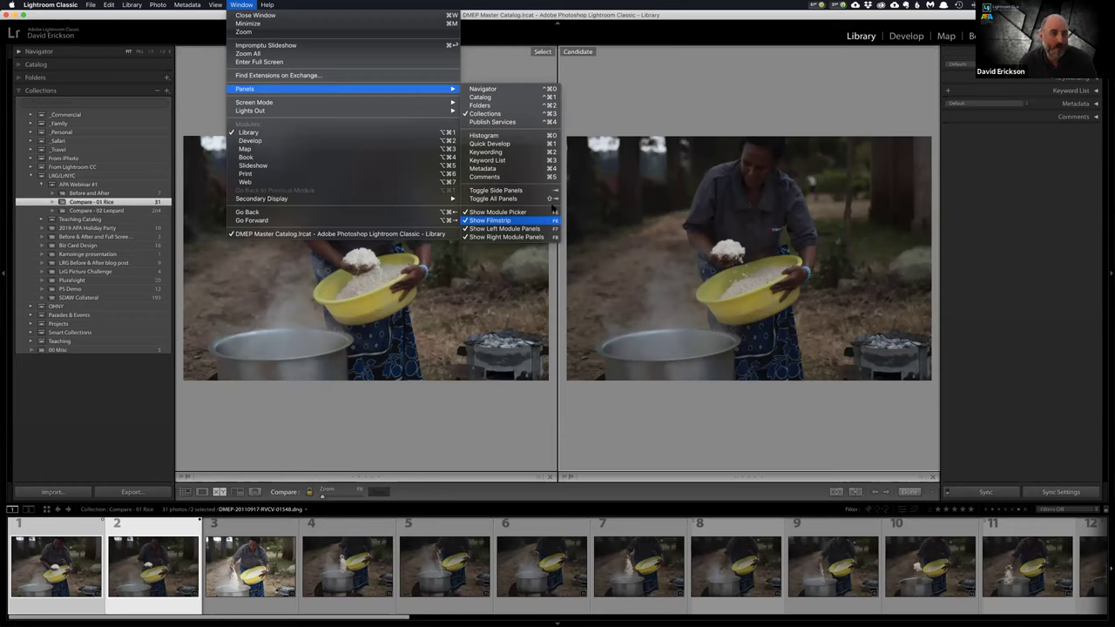
key("Escape")
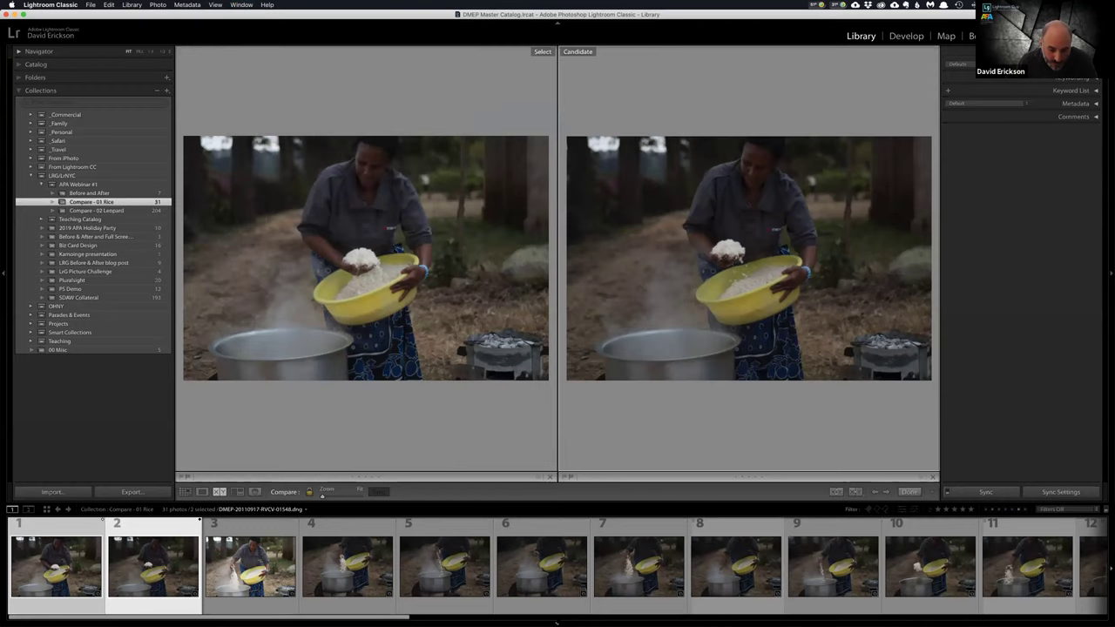
left_click(556, 621)
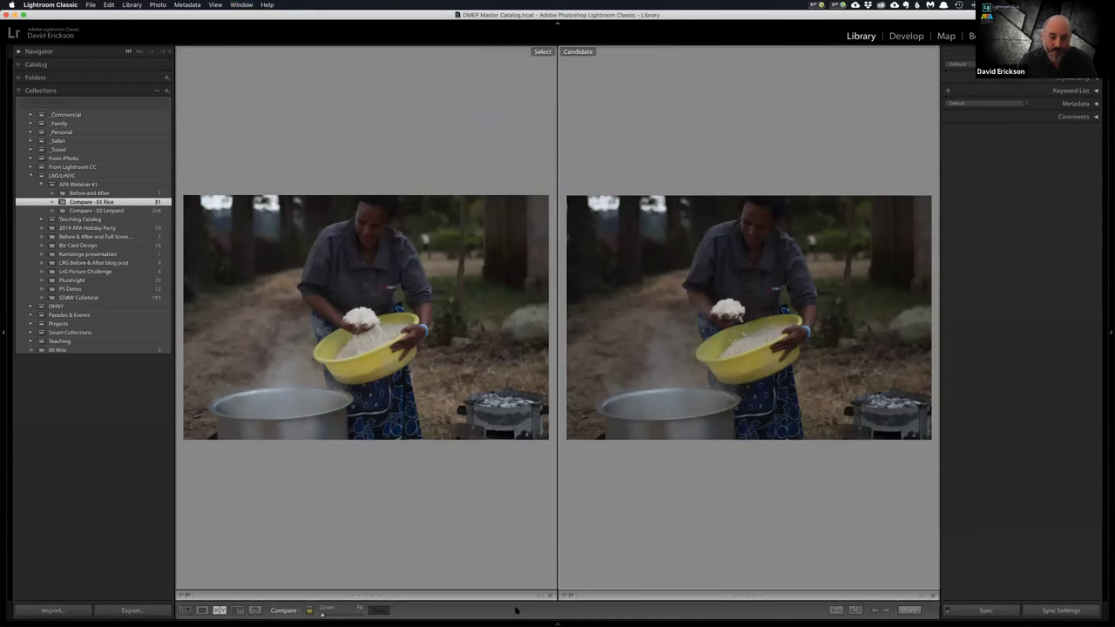
mouse_move(558, 622)
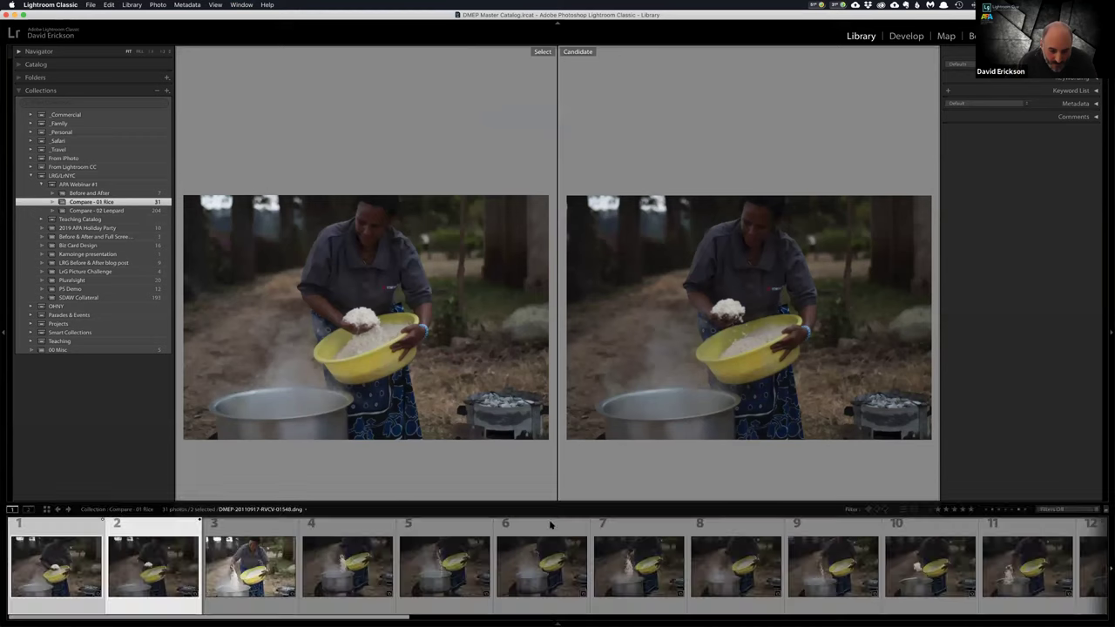
left_click(555, 622)
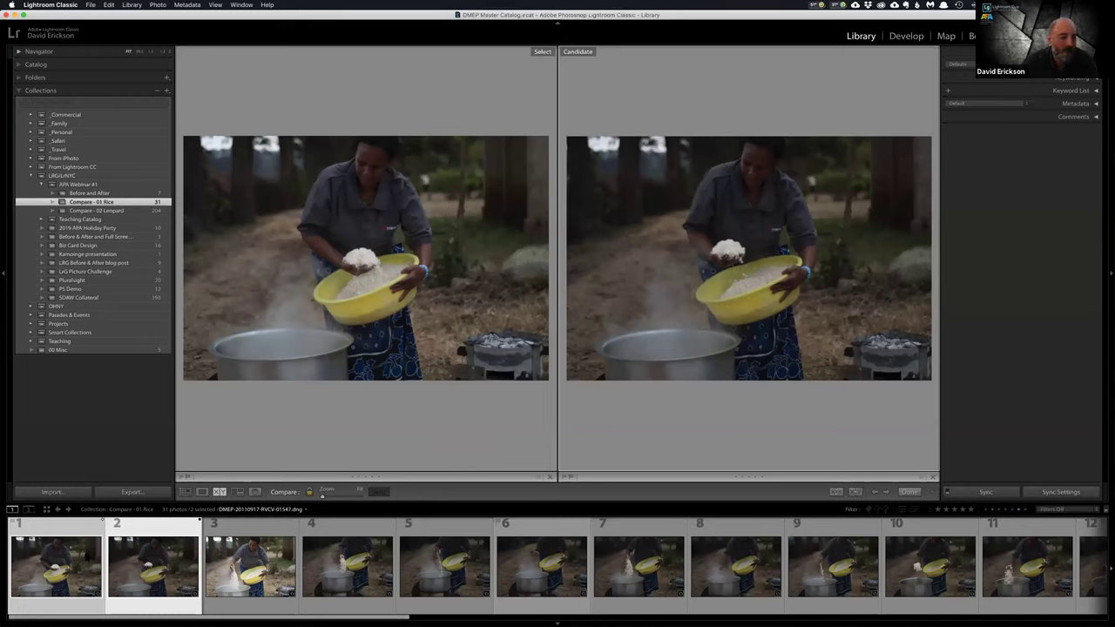
- Make the Select photo the active one in the comparison
key("Down")
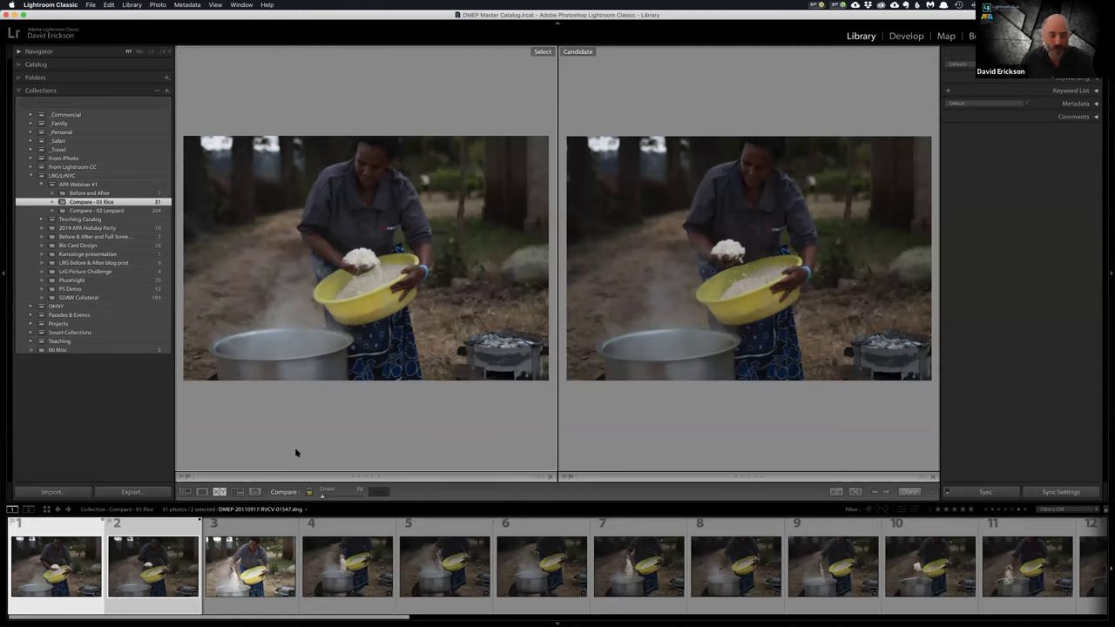
- Advance the Candidate to the fourth photo and return it to the second, keeping the first photo as the Select
key("Right")
key("Right")
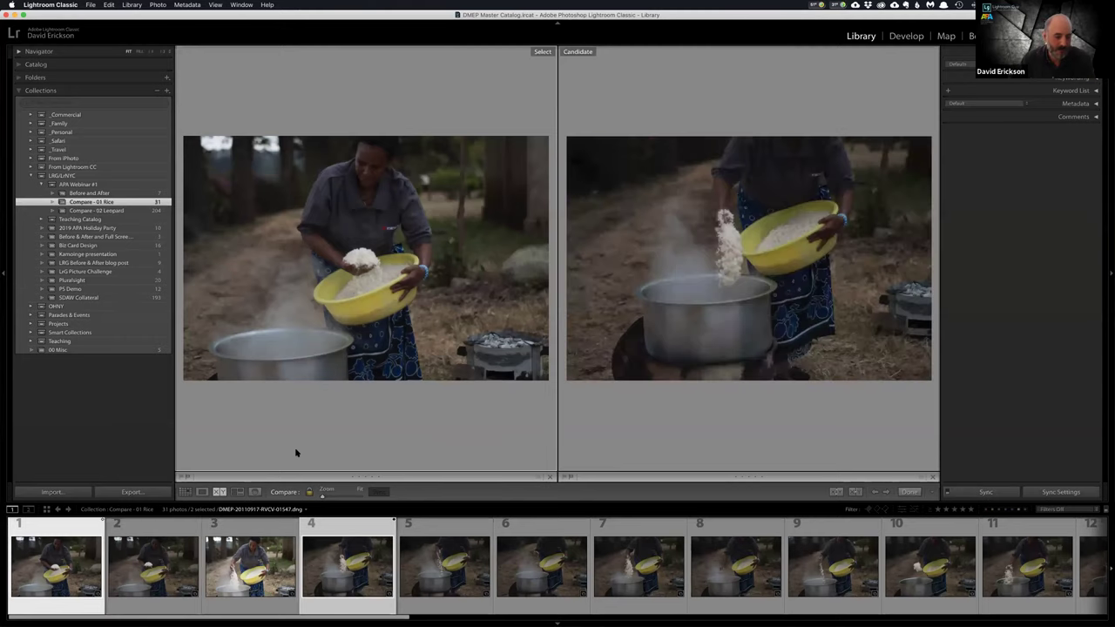
key("Left")
key("Left")
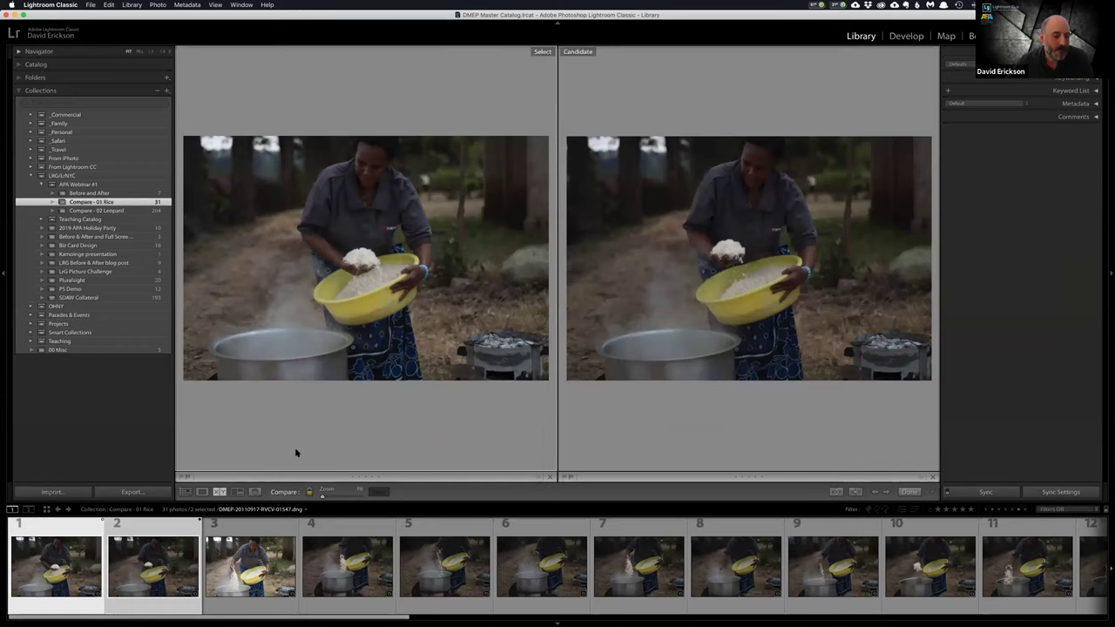
- Step the Candidate forward to the eleventh photo to compare each frame against the first photo
key("Right")
key("Right")
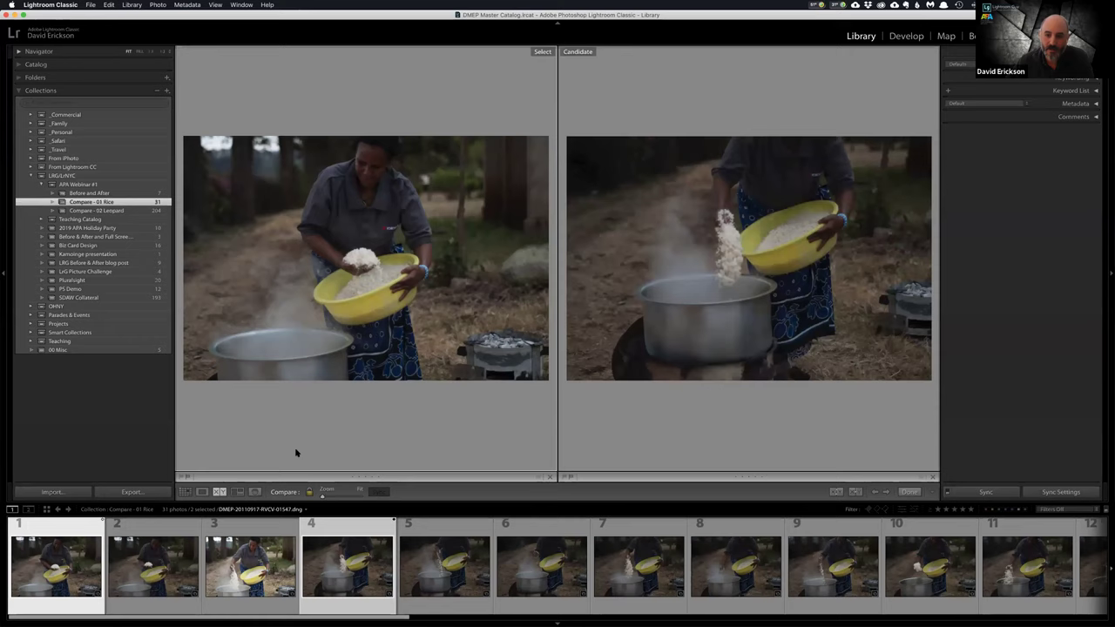
key("Right")
key("Right")
key("Right")
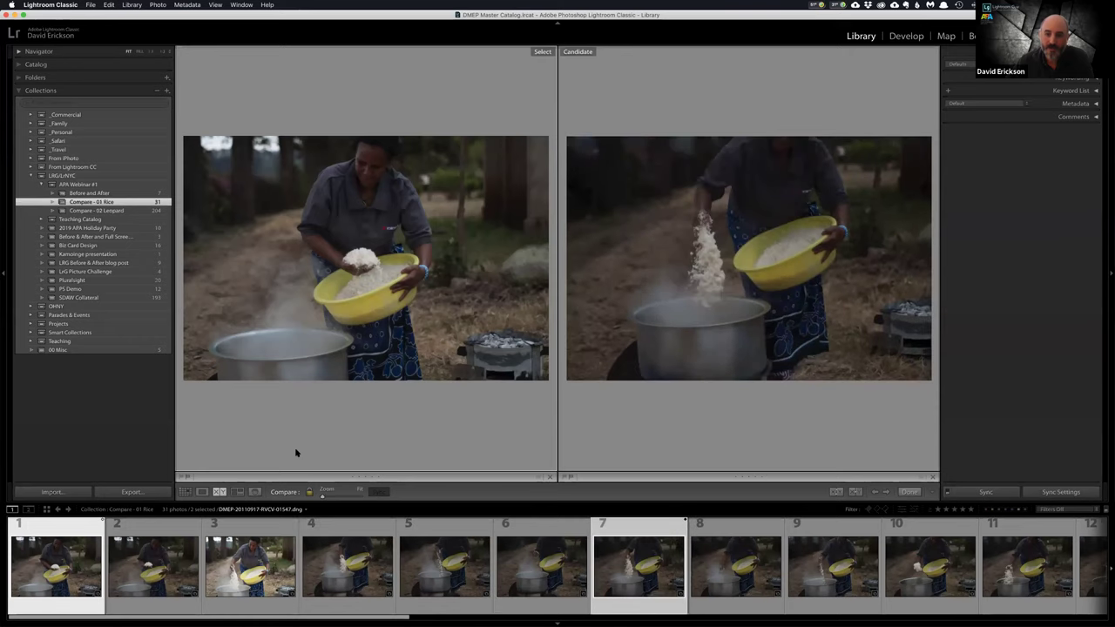
key("Right")
key("Right")
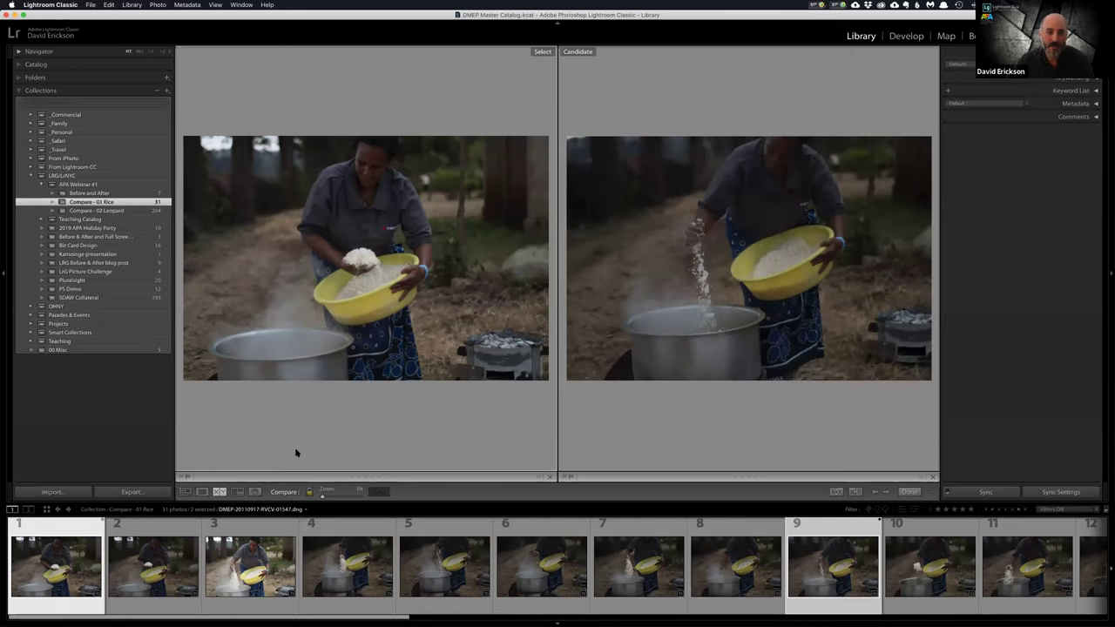
key("Right")
key("Right")
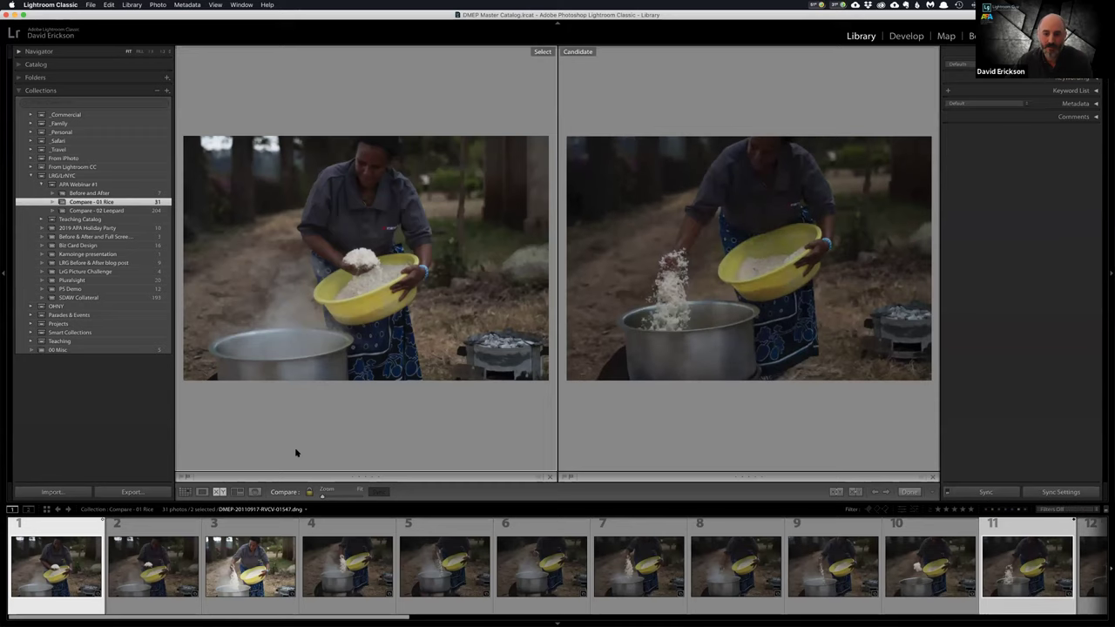
- Step the Candidate back from the eleventh photo to the second
key("Left")
key("Left")
key("Left")
key("Left")
key("Left")
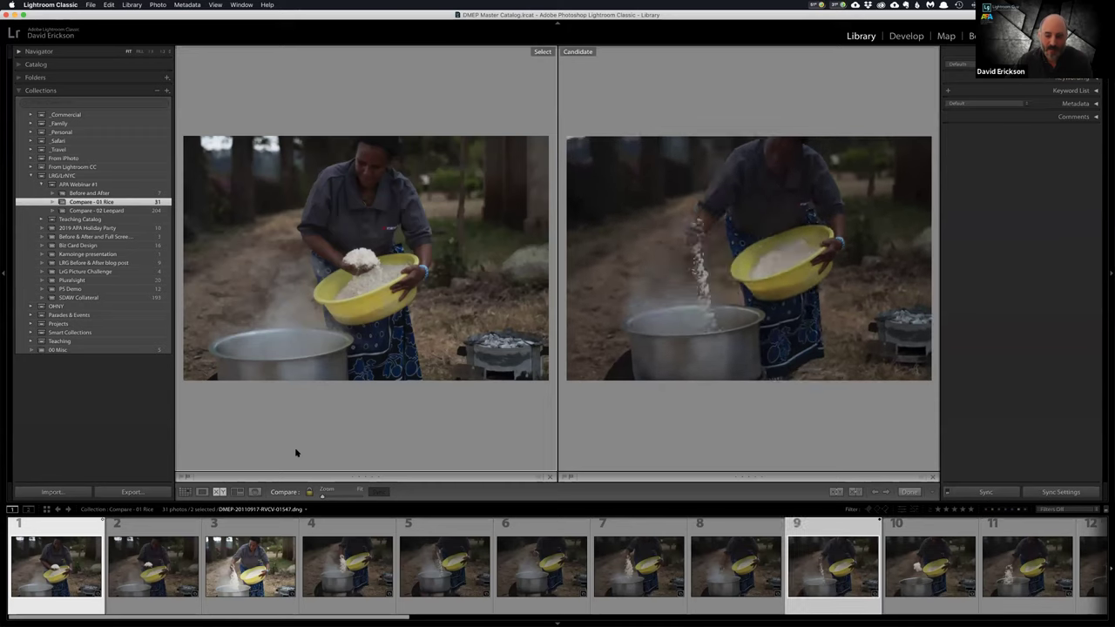
key("Left")
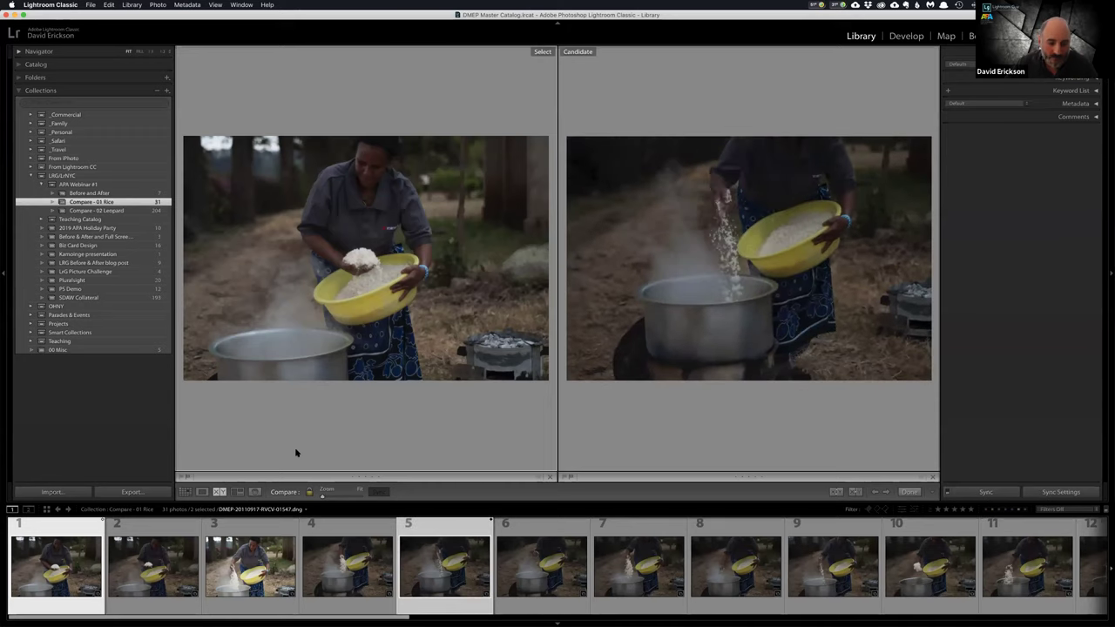
key("Left")
key("Left")
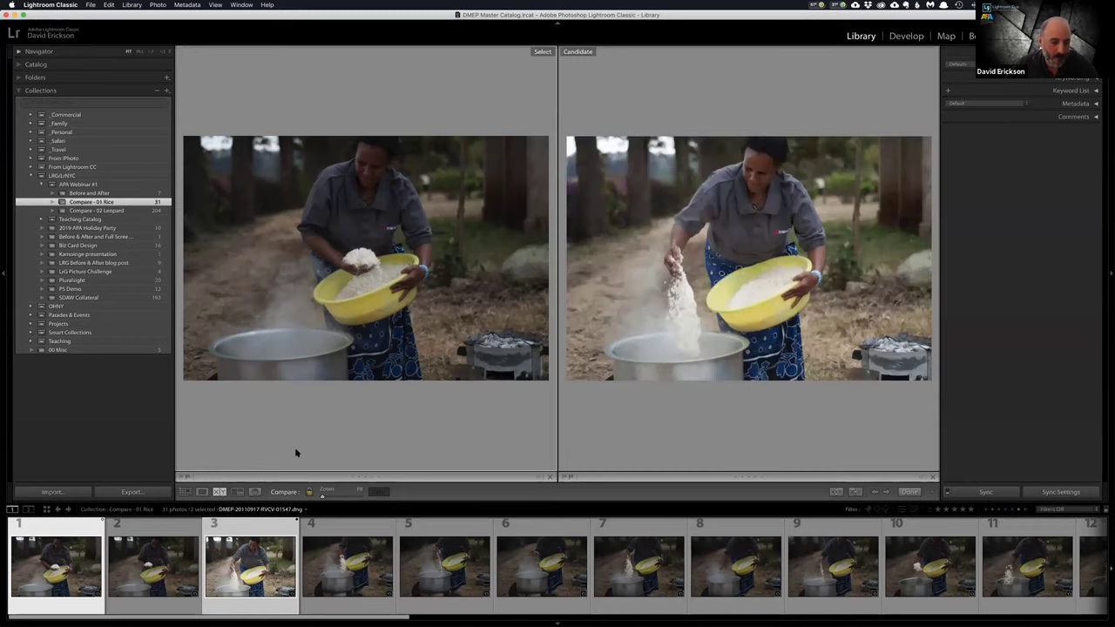
key("Left")
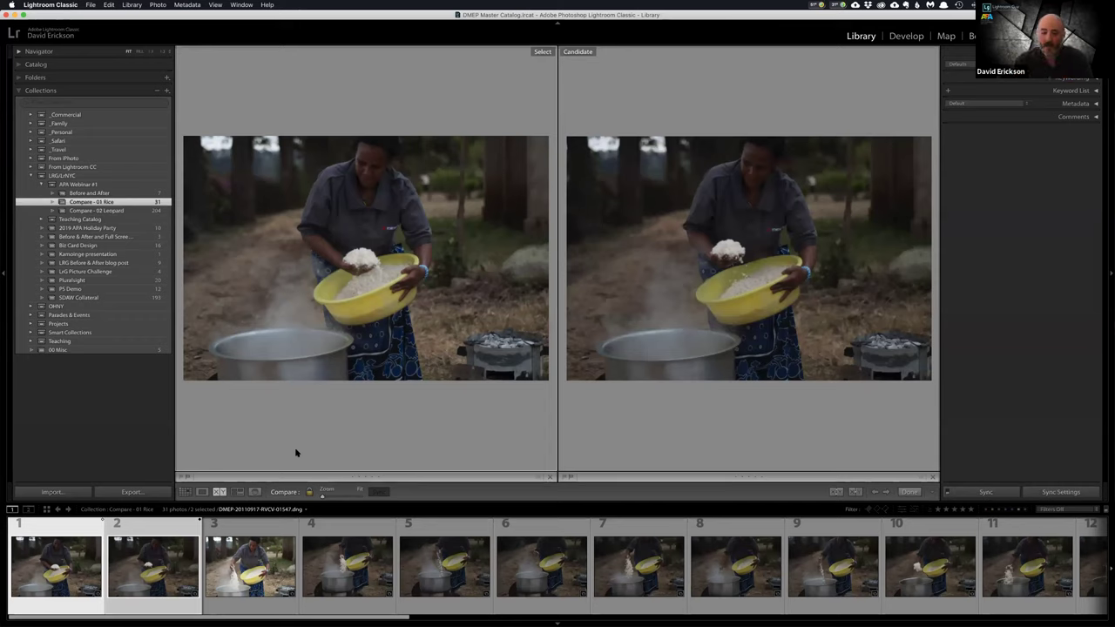
- Make the fourth photo the Candidate, and switch the Select to the sixth photo and back to the first
key("Right")
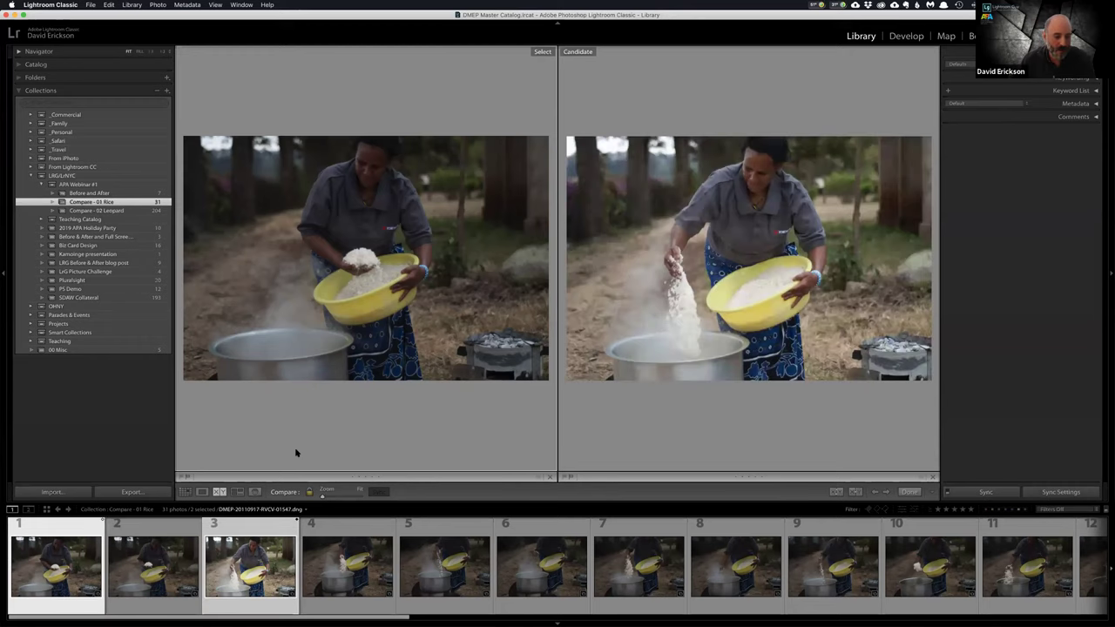
key("Right")
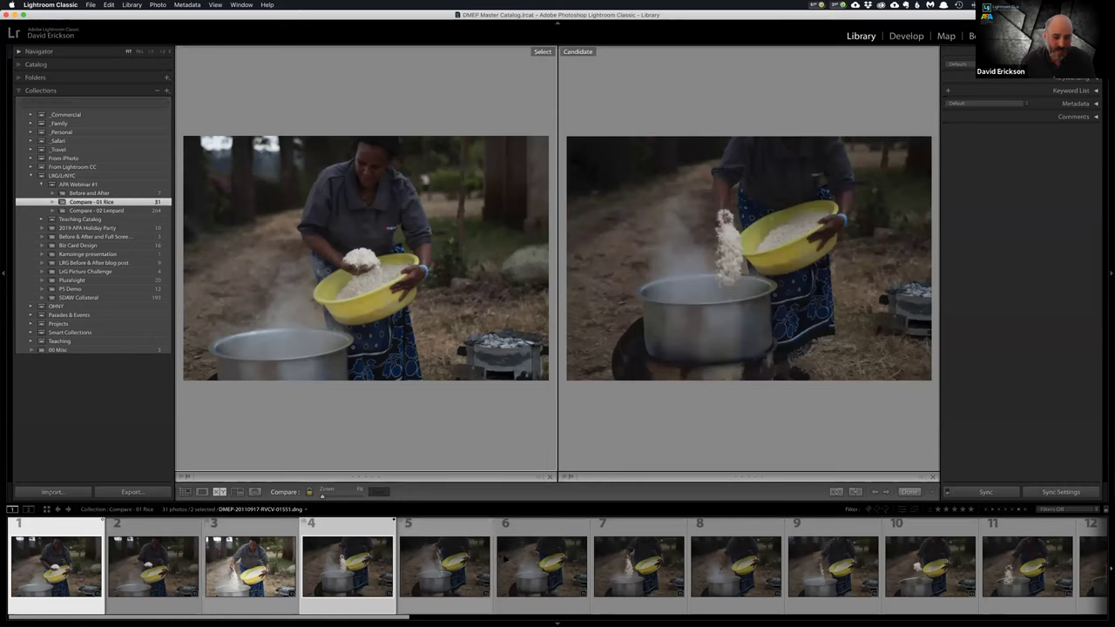
left_click(541, 566)
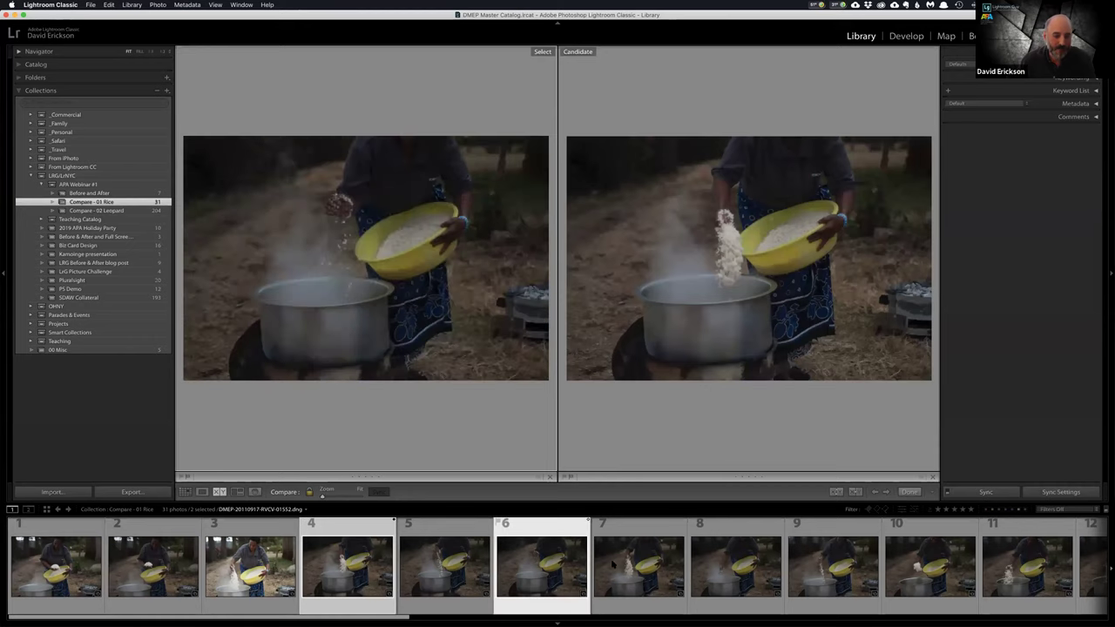
left_click(67, 568)
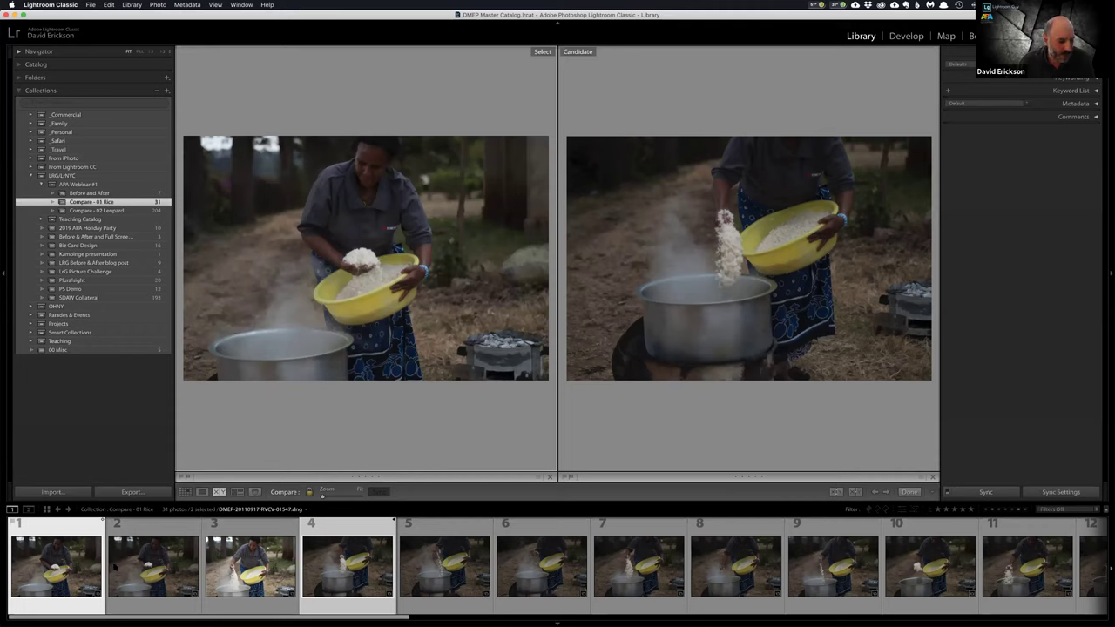
- Make the second photo the Select and step it forward to the ninth, keeping the fourth photo as the Candidate
left_click(140, 565)
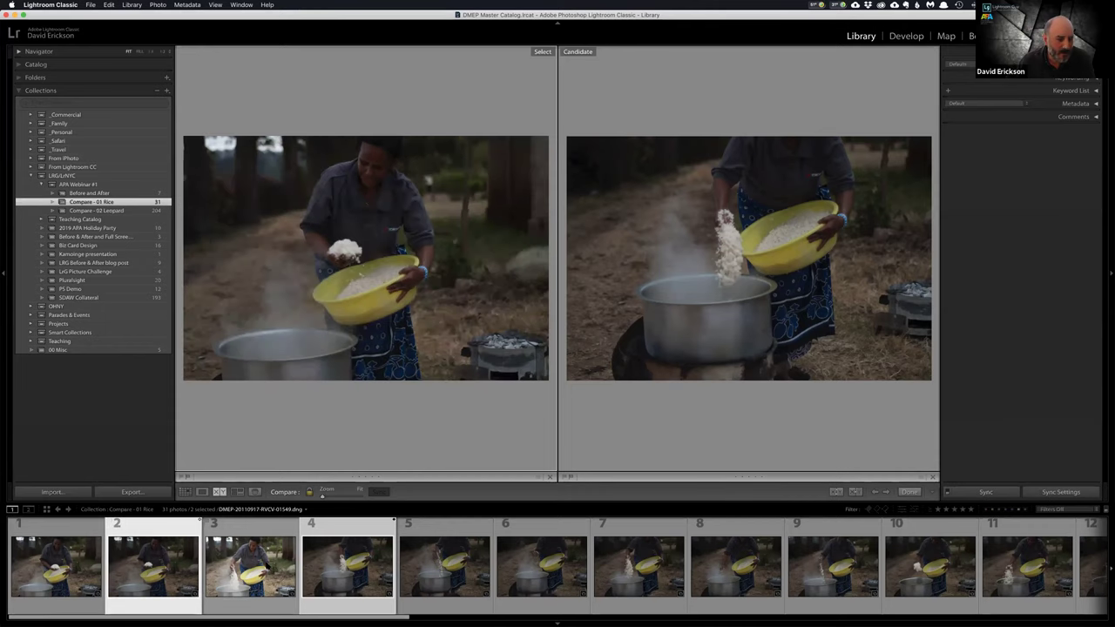
key("Right")
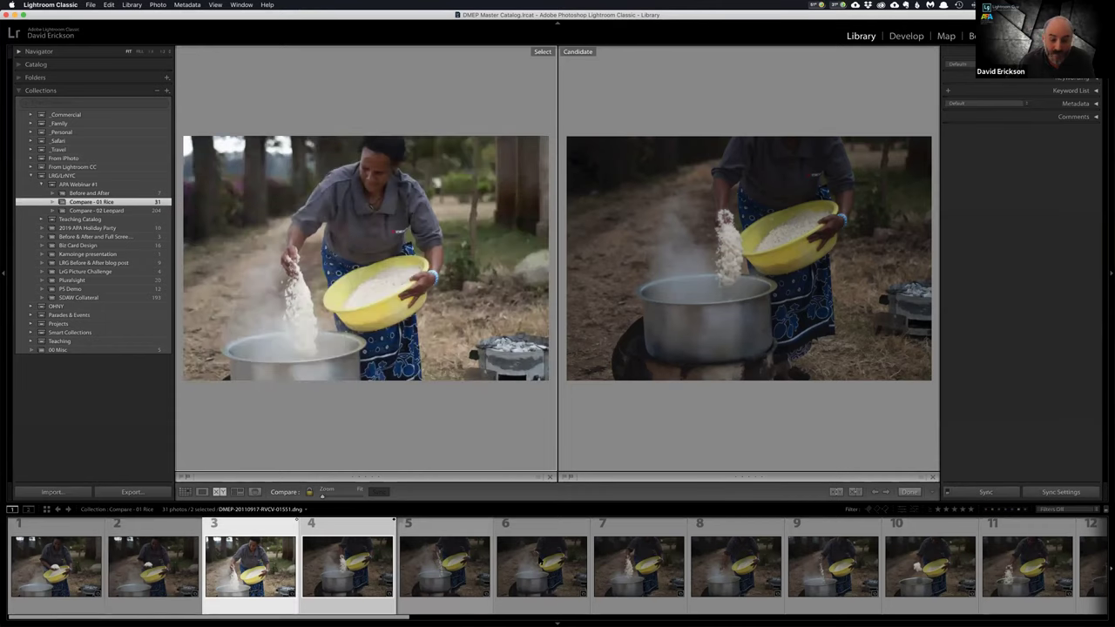
key("Right")
key("Right")
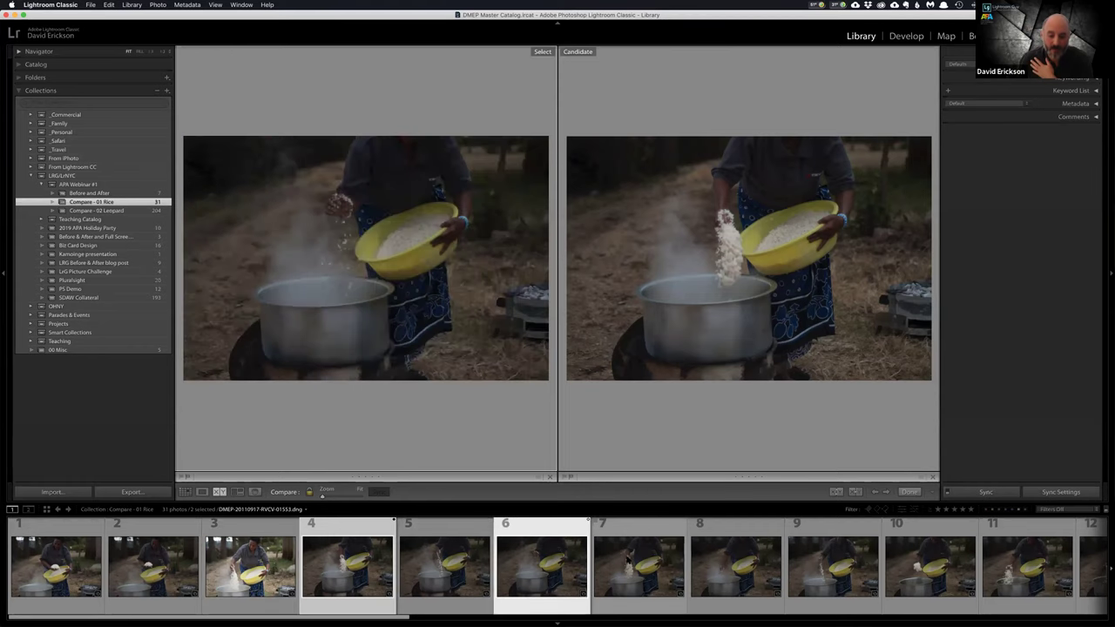
key("Right")
key("Right")
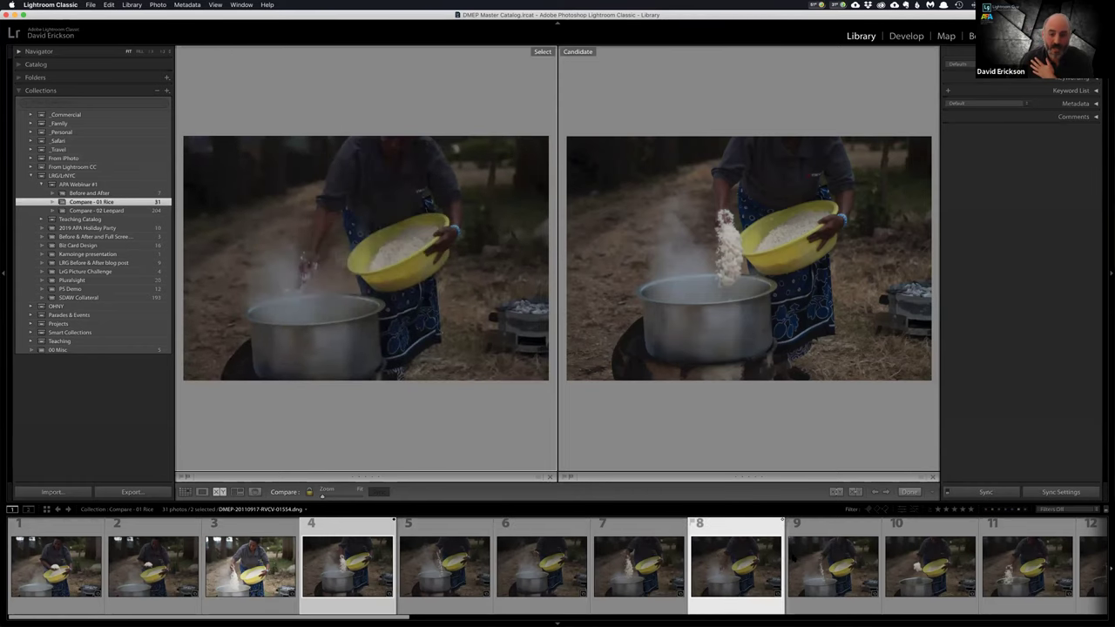
key("Right")
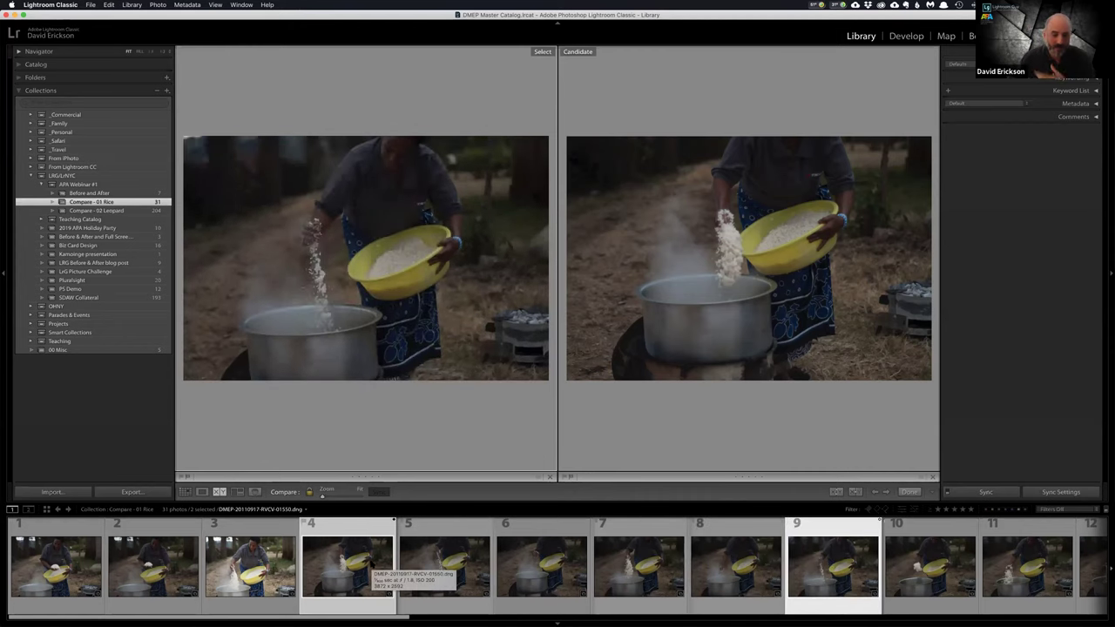
- Switch between photos in the filmstrip until the tenth photo is the Select and the eighth is the Candidate
left_click(370, 563)
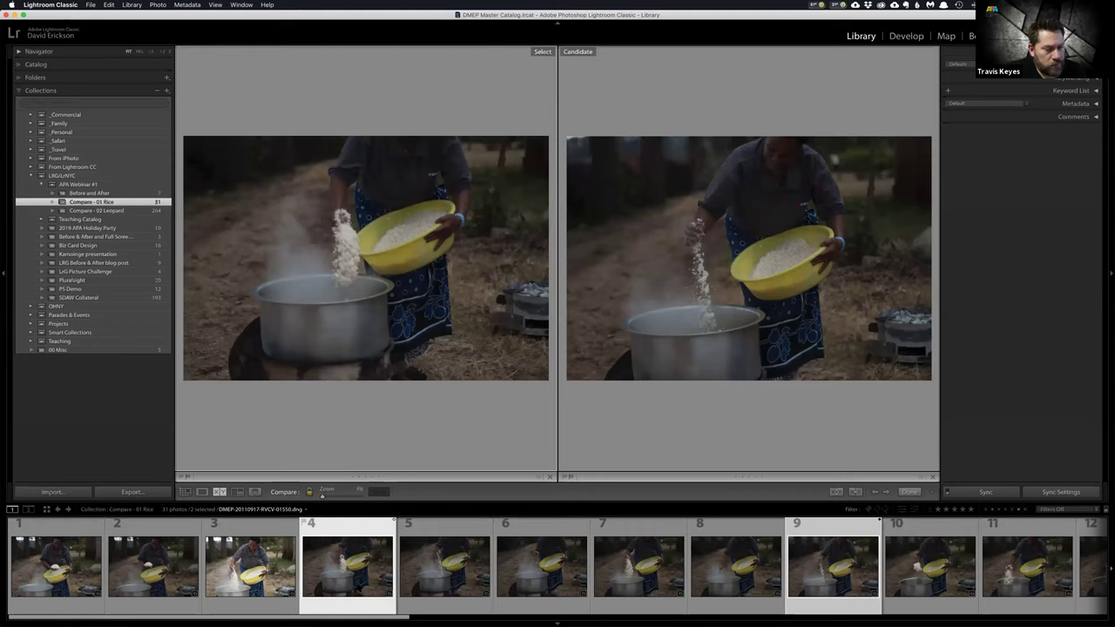
left_click(251, 562)
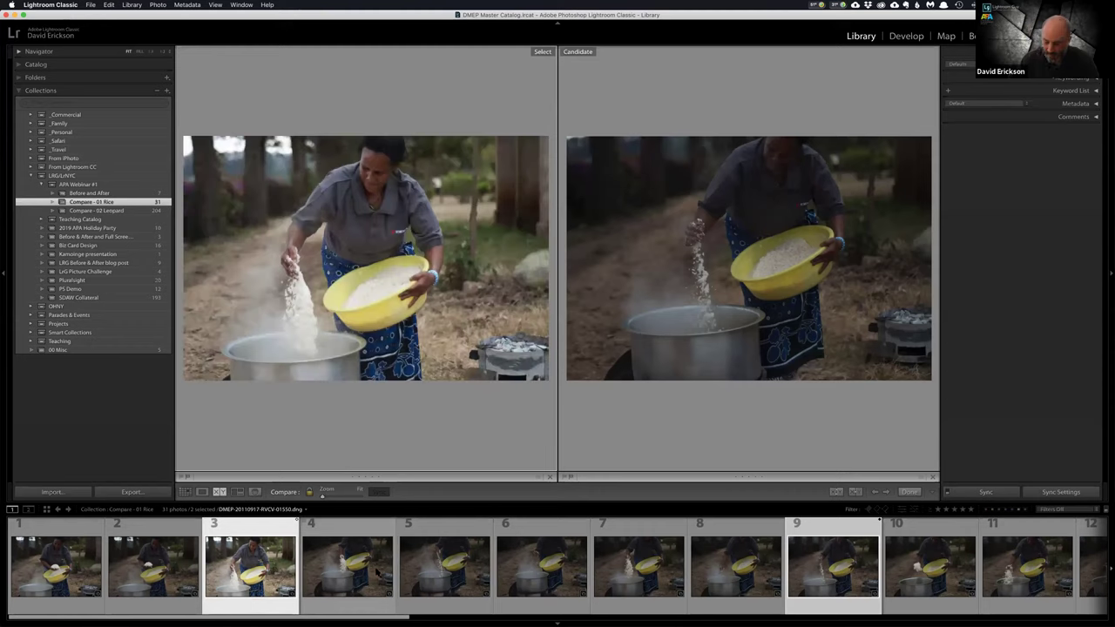
key("Right")
key("Right")
key("Right")
key("Left")
key("Left")
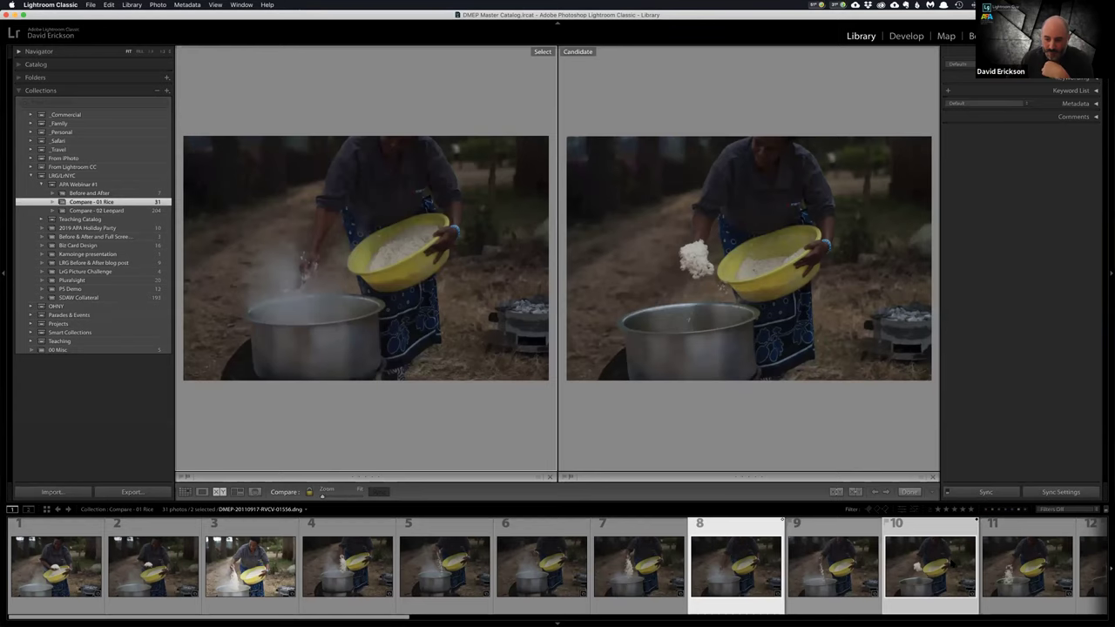
left_click(948, 568)
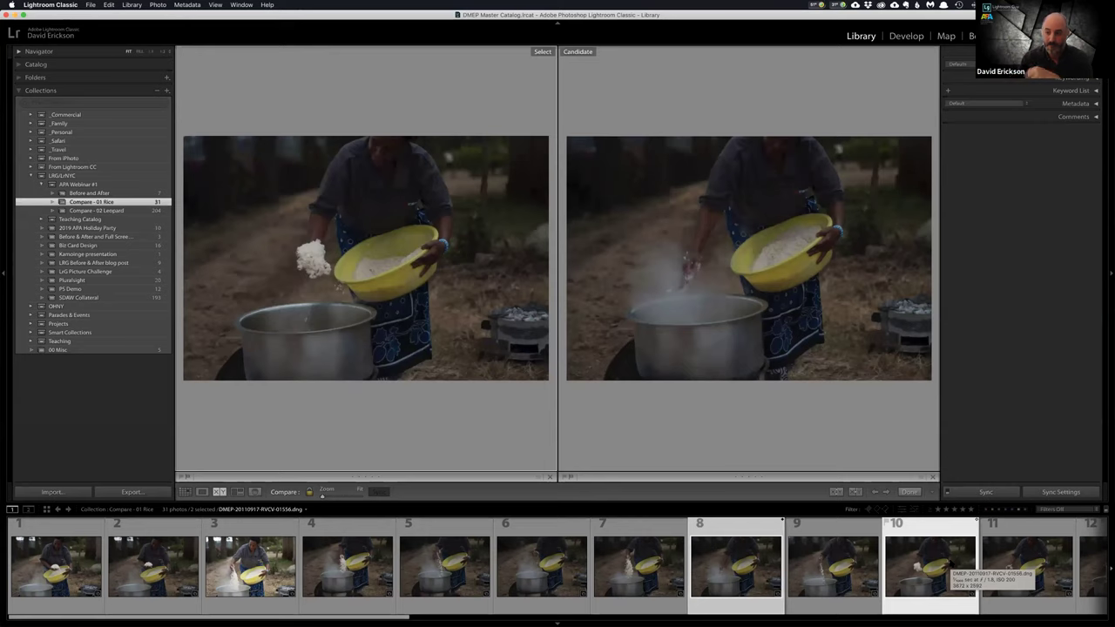
- Step the Candidate through the neighboring frames to the seventh photo, and make the third photo the Select
key("Right")
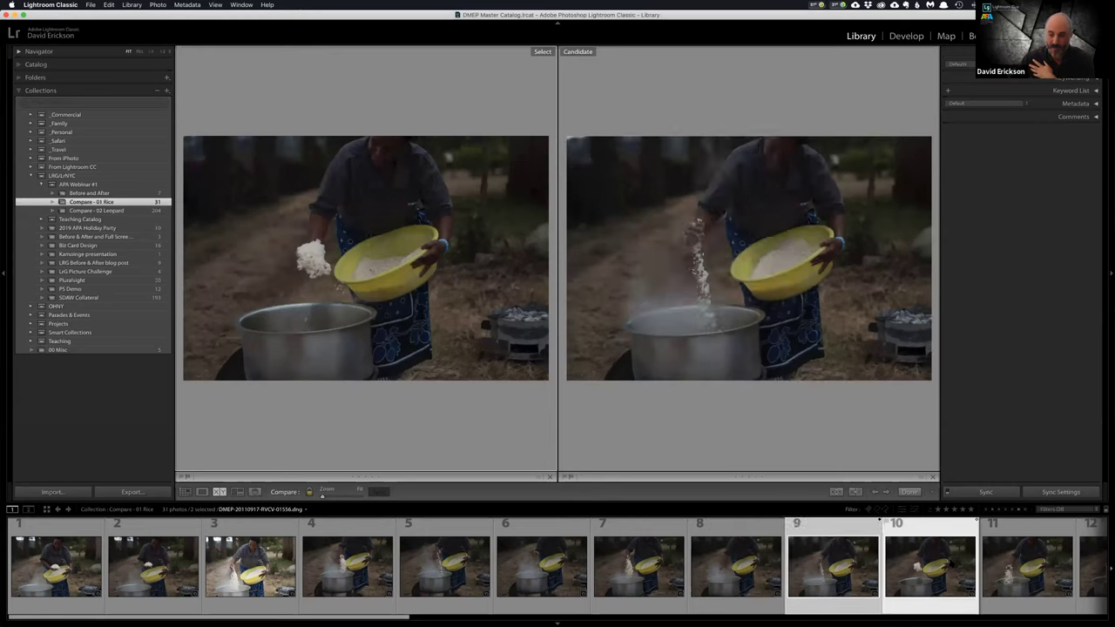
key("Right")
key("Left")
key("Right")
key("Left")
key("Left")
key("Left")
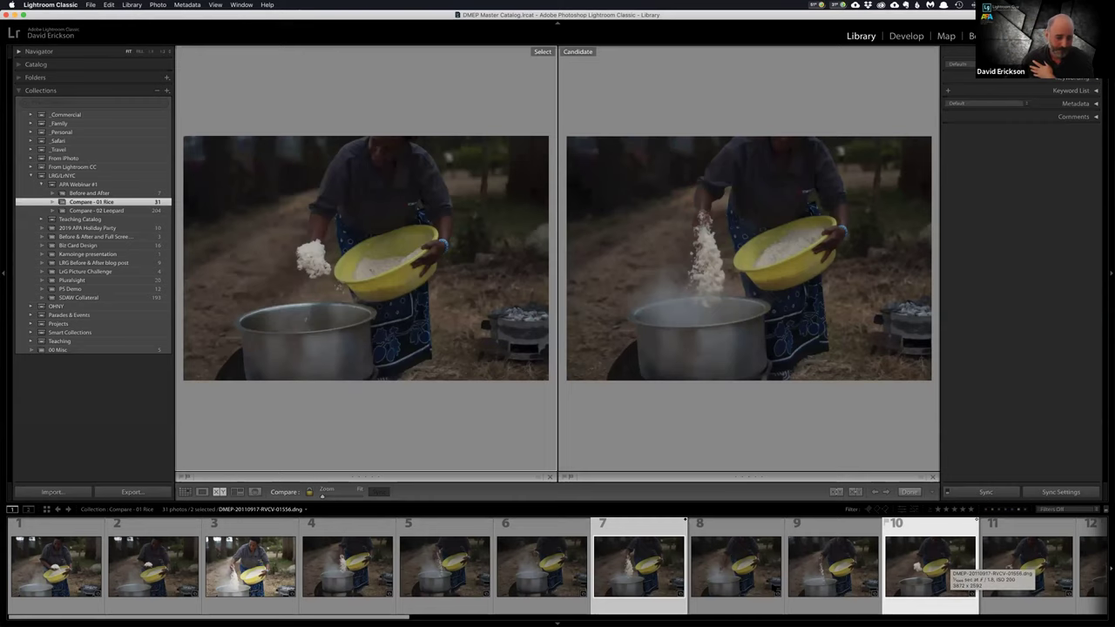
left_click(294, 564)
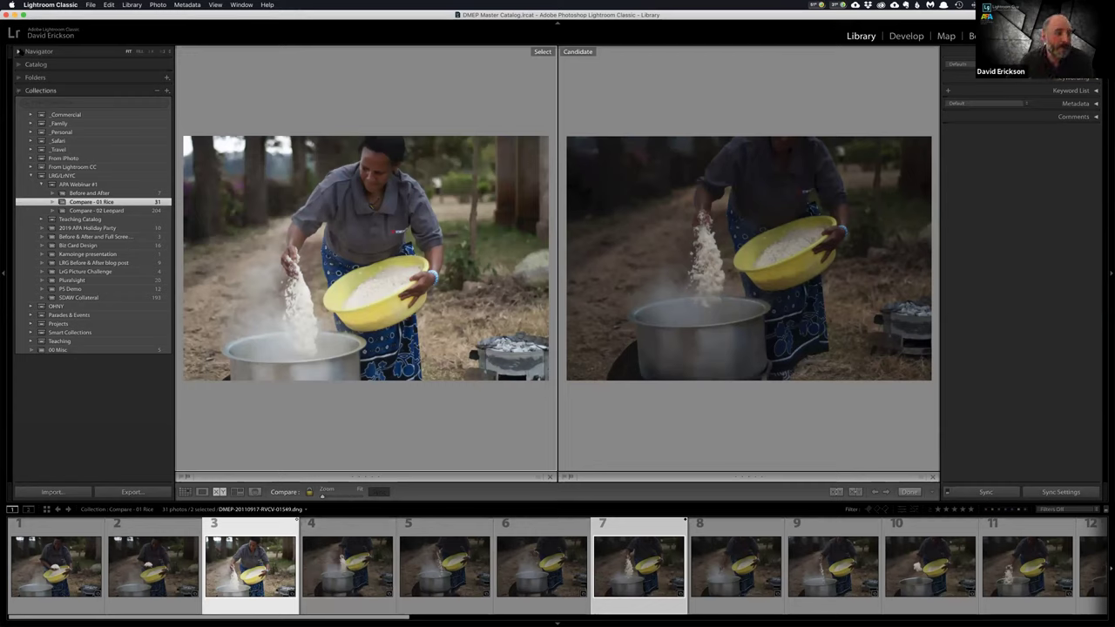
- Collapse the Collections panel and expand the Navigator preview
left_click(40, 90)
key("ctrl+shift+0")
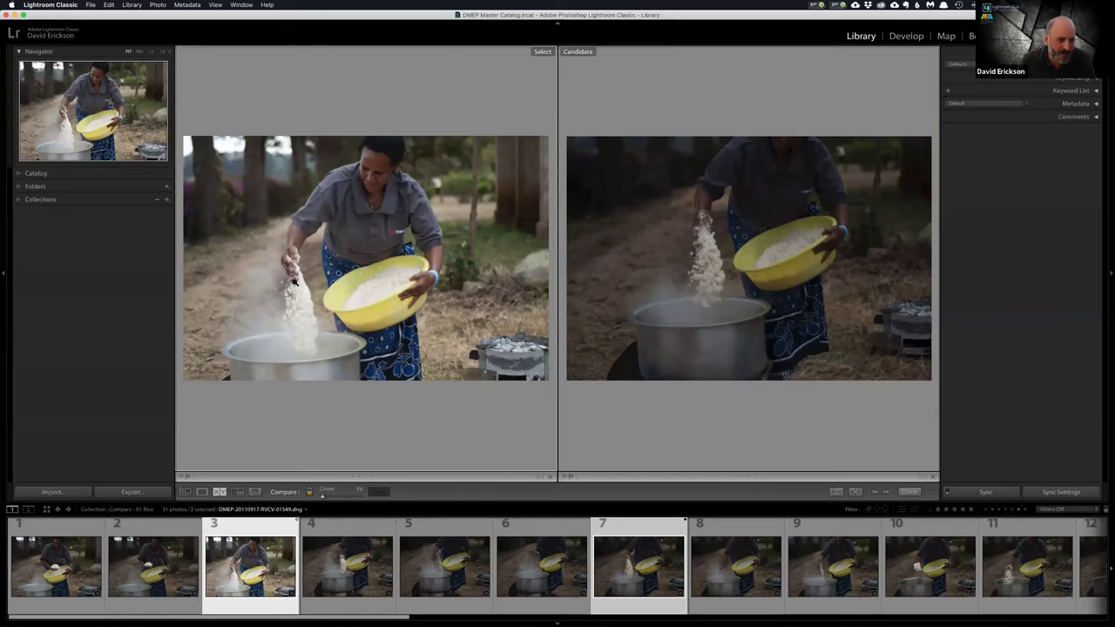
- Zoom the linked photos to 1:1 on the woman, return them to Fit, and zoom to 1:1 again
left_click(374, 176)
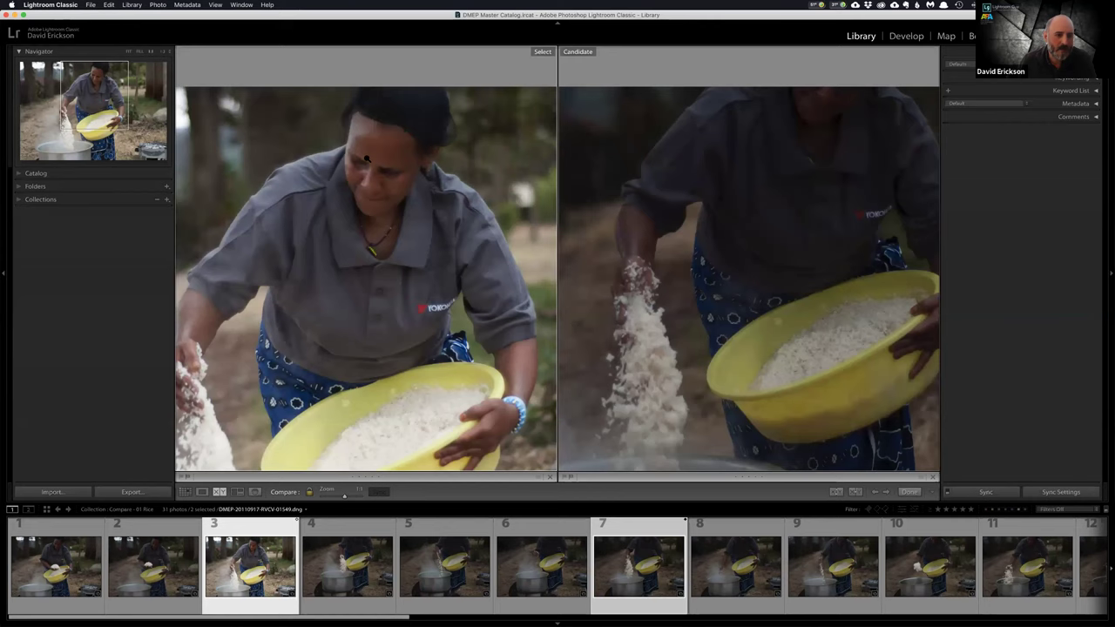
left_click(369, 197)
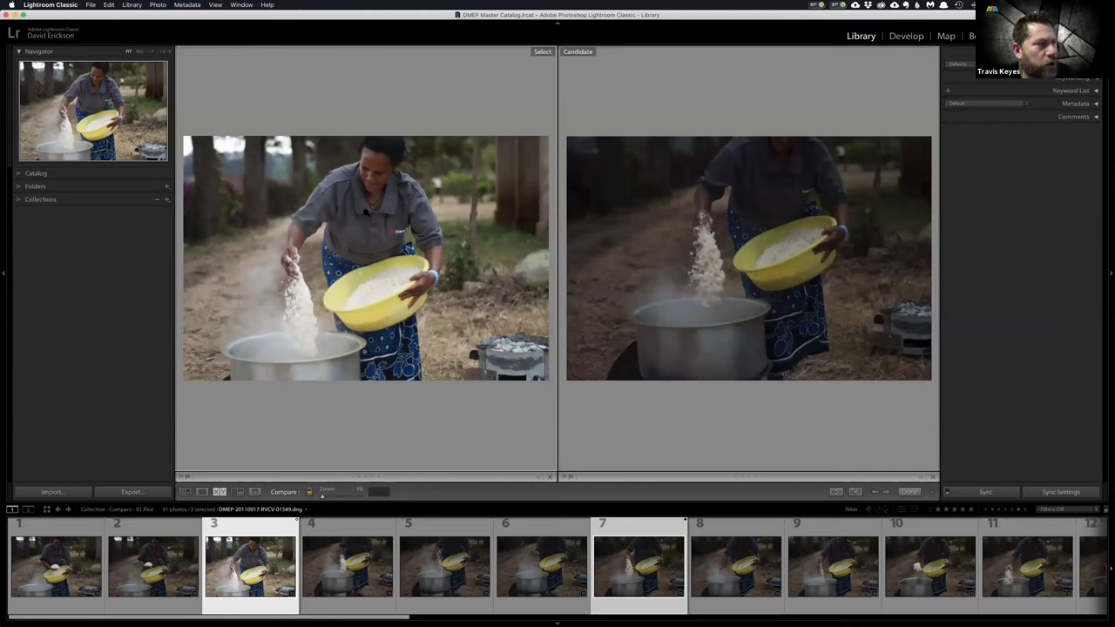
left_click(365, 211)
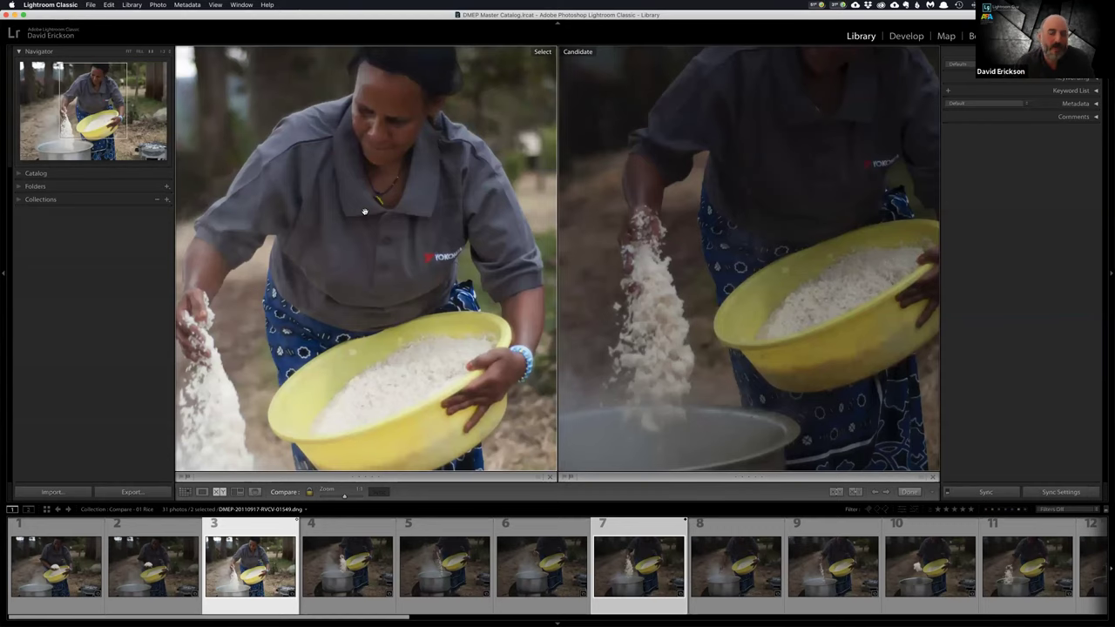
- Pan the linked 1:1 views to examine the face, falling rice and bowl, and make the Candidate the active photo
left_click(423, 156)
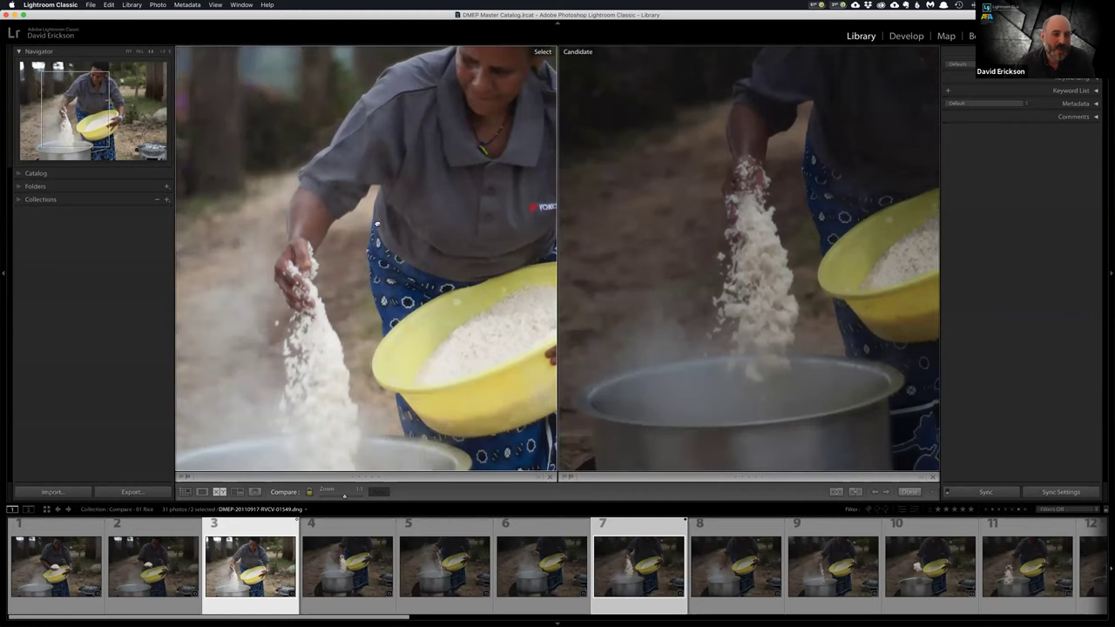
left_click_drag(446, 212, 319, 200)
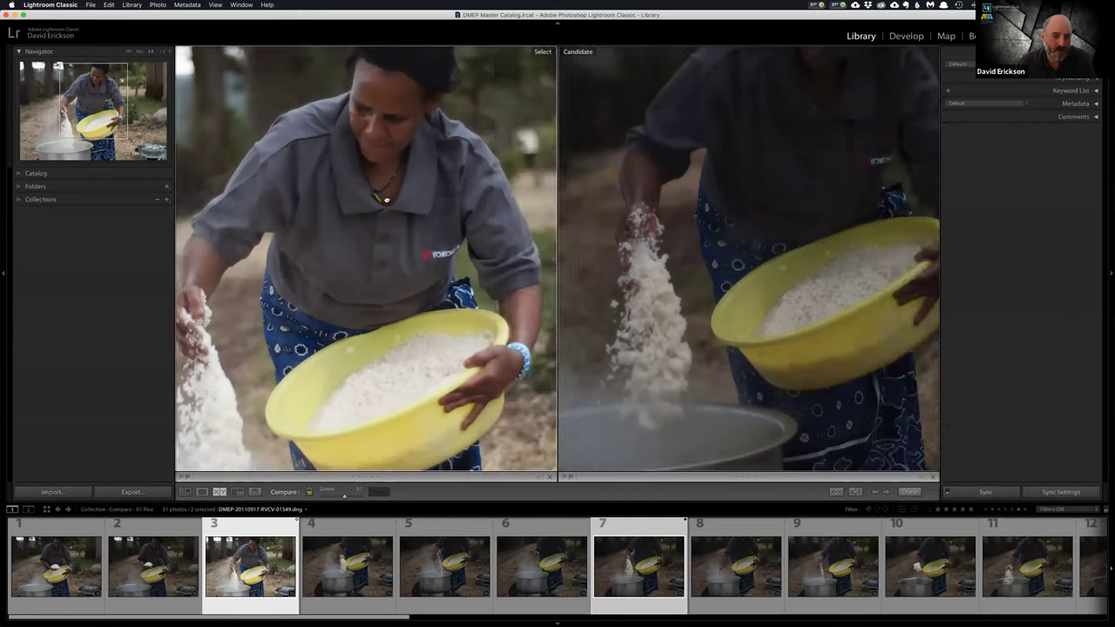
left_click_drag(386, 199, 504, 277)
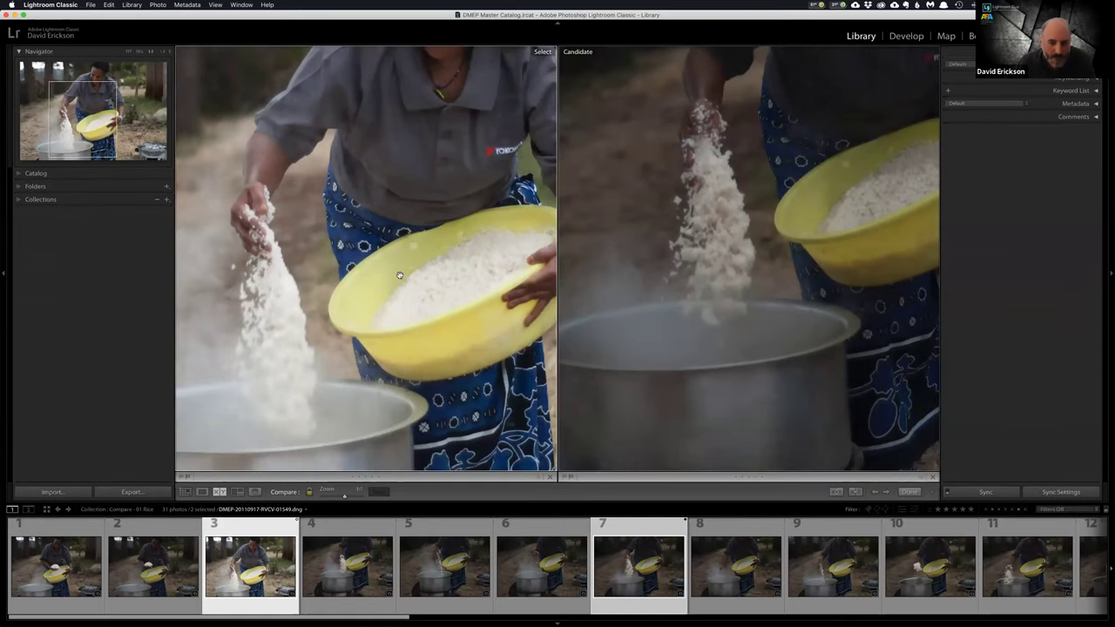
left_click_drag(231, 230, 231, 407)
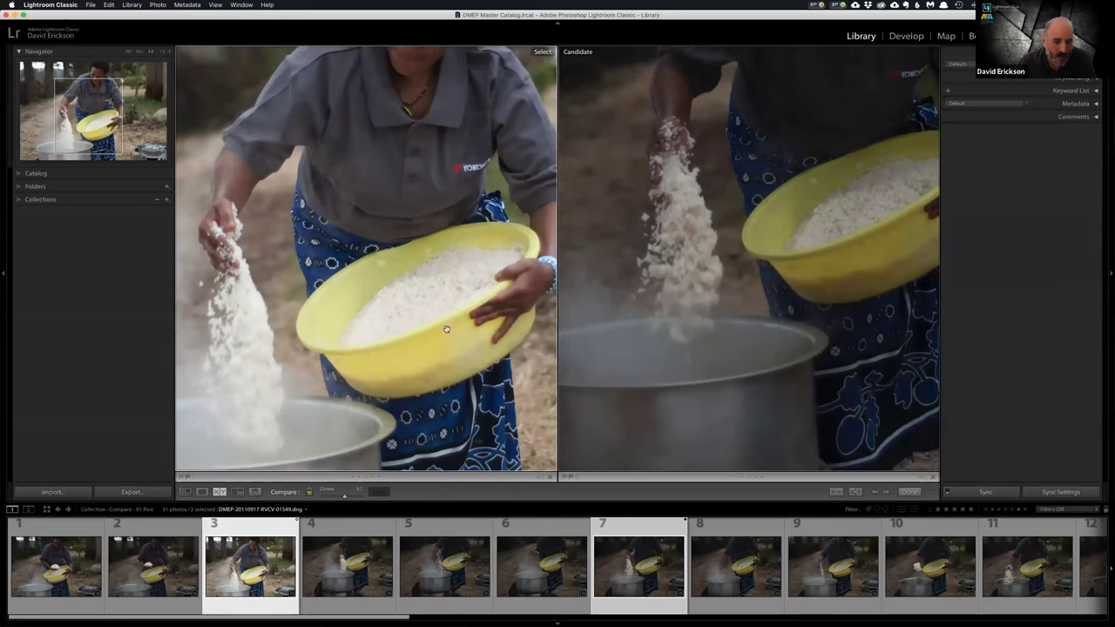
left_click(706, 267)
left_click(809, 242)
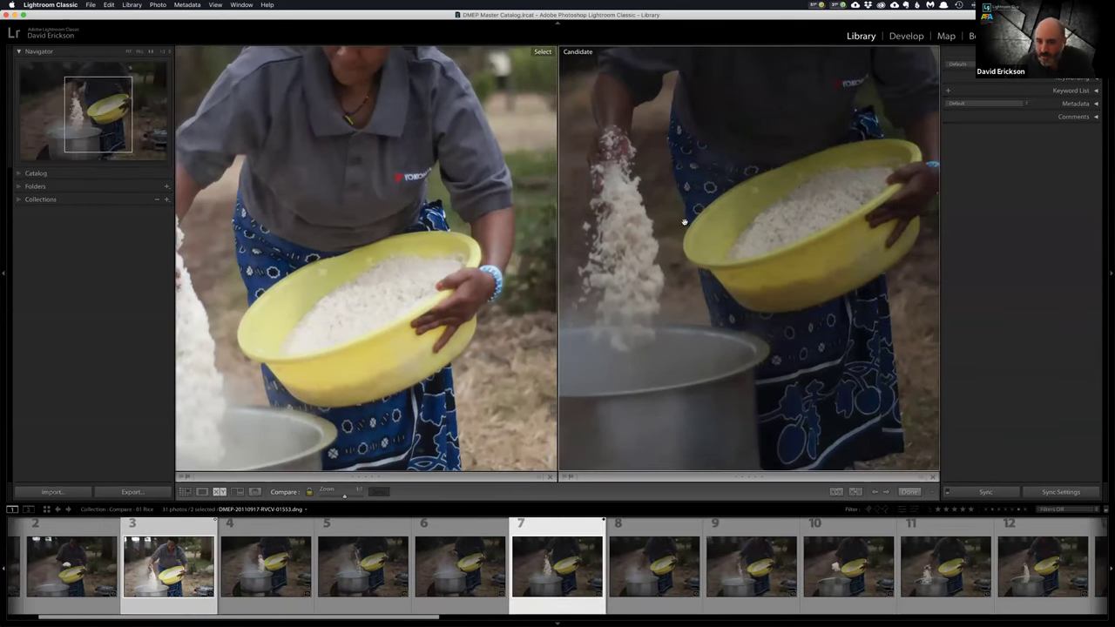
- Make the Select the active photo, pan the linked views, and raise their zoom from 1:1 to 2:1
left_click(410, 291)
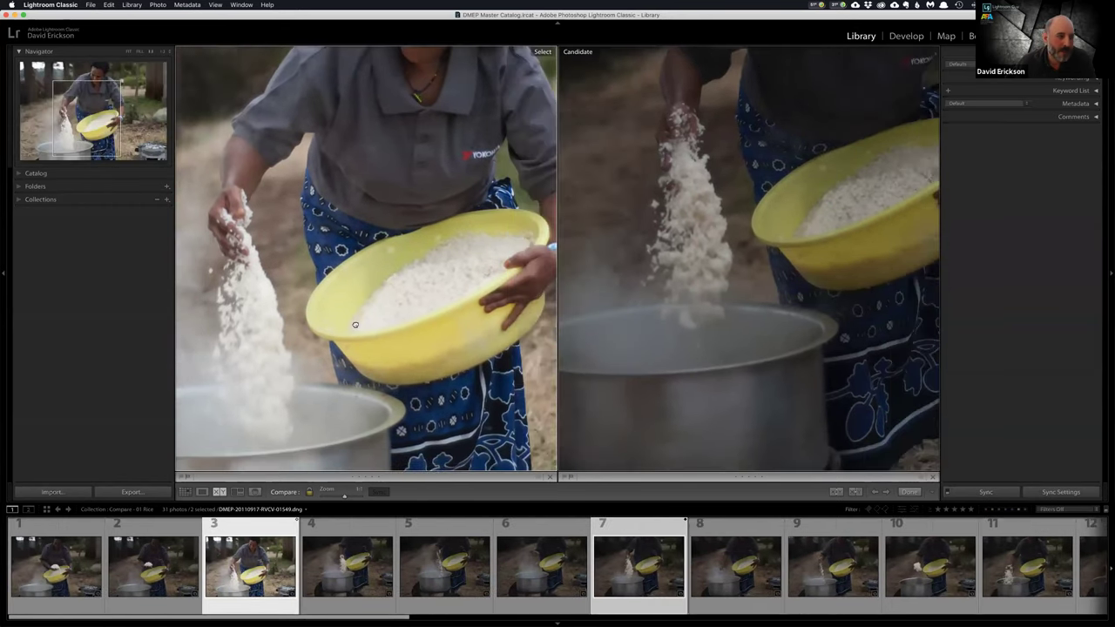
left_click_drag(355, 325, 367, 359)
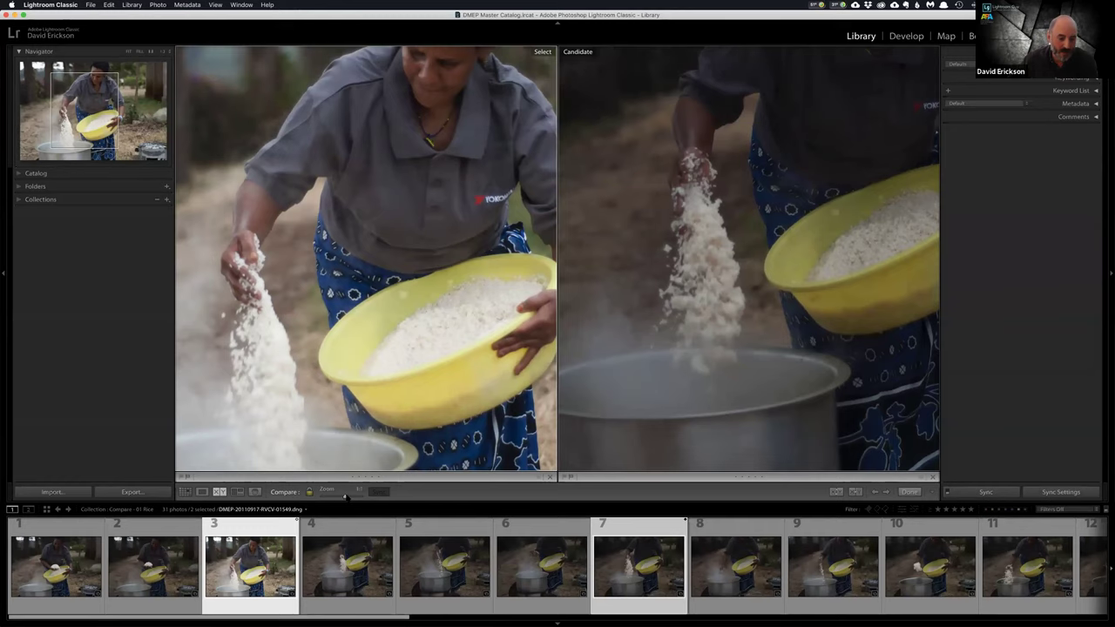
left_click_drag(345, 497, 349, 497)
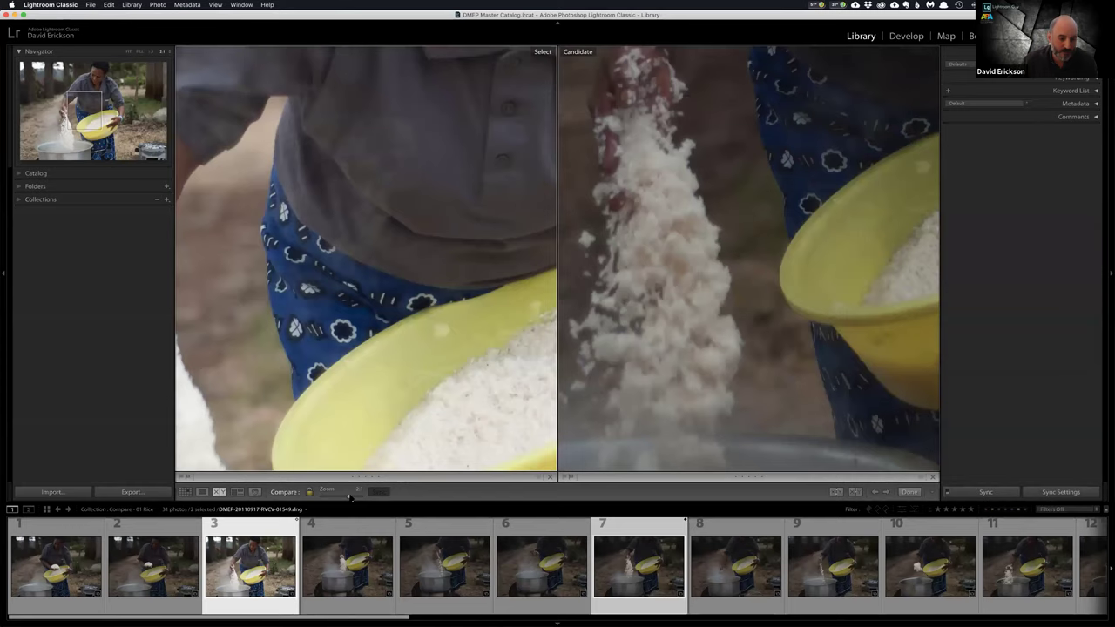
mouse_move(418, 278)
left_mouse_down()
mouse_move(262, 314)
mouse_move(257, 239)
mouse_move(368, 290)
mouse_move(401, 259)
mouse_move(418, 279)
left_mouse_up()
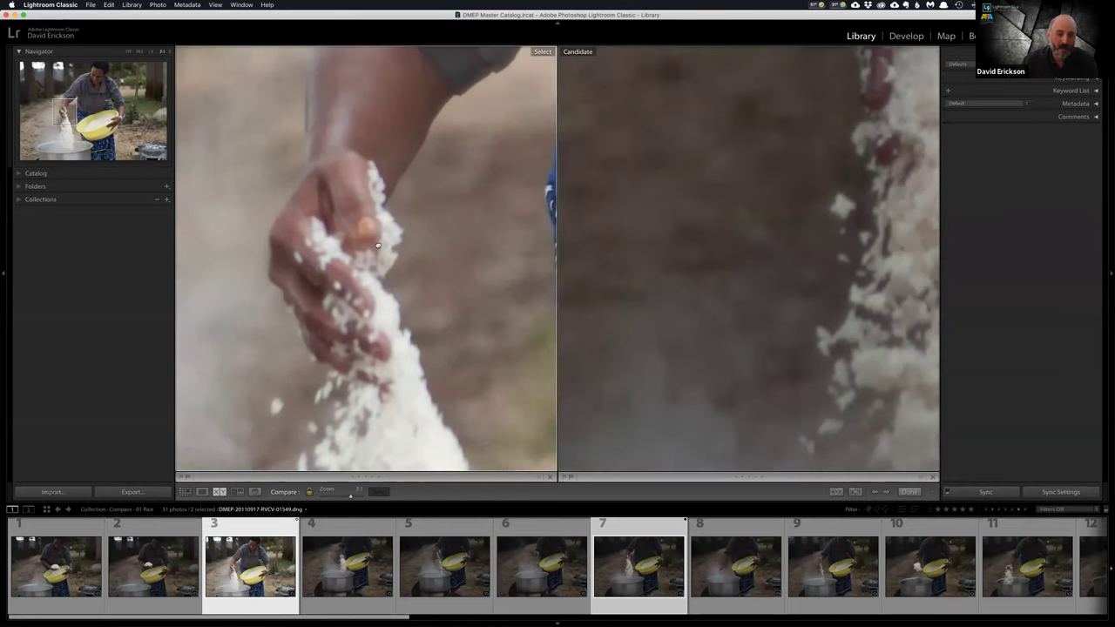
- Pan the magnified views across the hand, falling rice and bowl, and return the linked zoom to 1:1
left_click_drag(378, 245, 422, 360)
left_click_drag(343, 255, 458, 356)
mouse_move(443, 319)
left_mouse_down()
mouse_move(368, 299)
mouse_move(425, 341)
mouse_move(418, 249)
mouse_move(379, 339)
left_mouse_up()
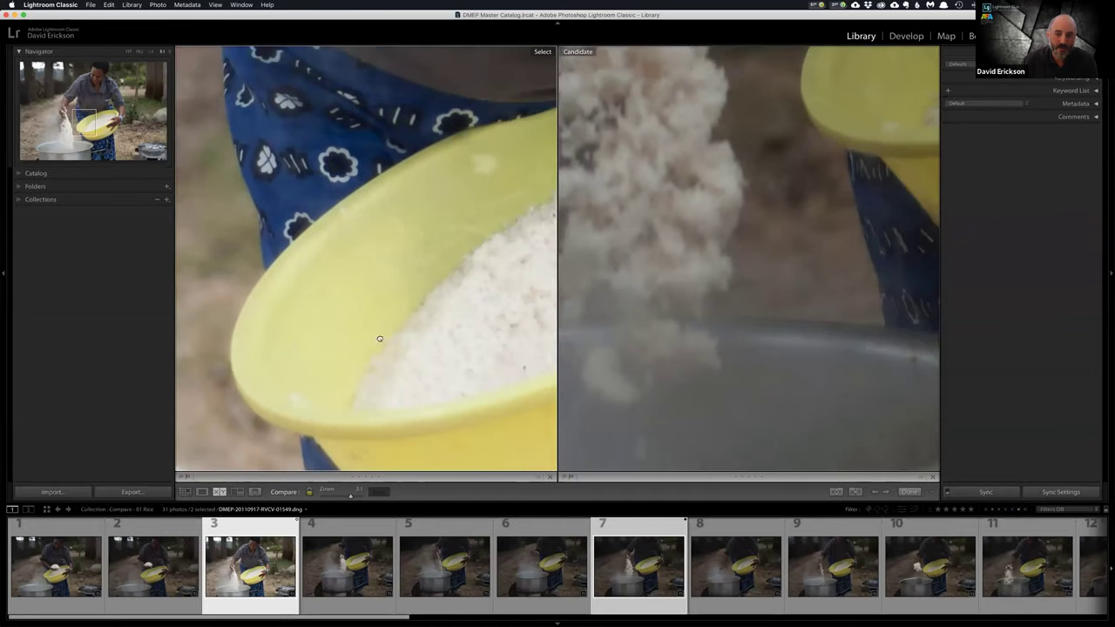
left_click_drag(427, 241, 393, 287)
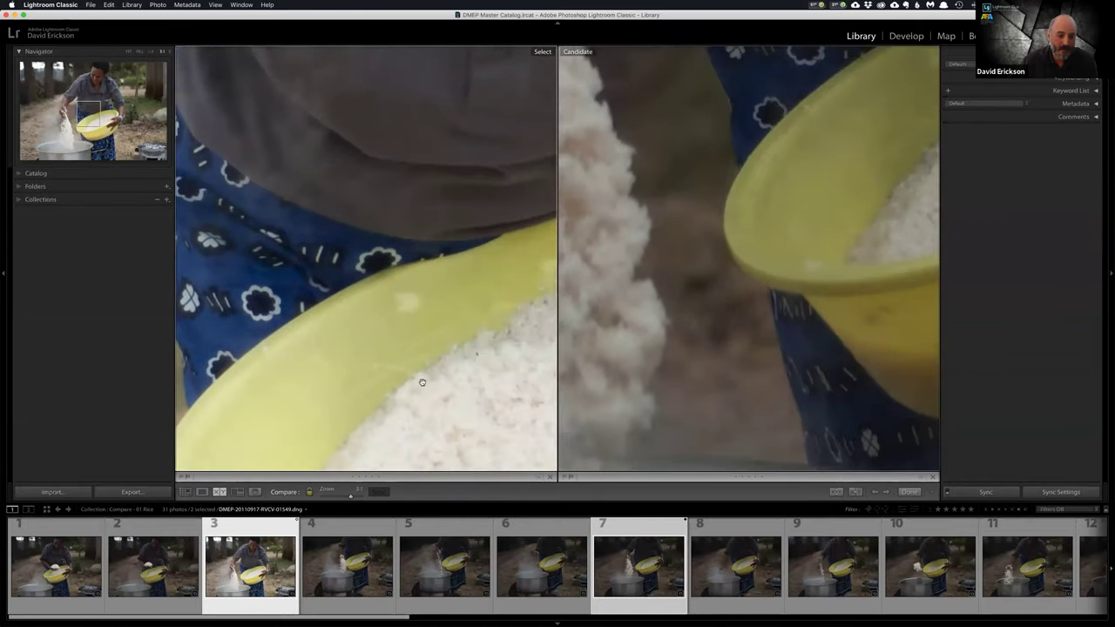
left_click(352, 496)
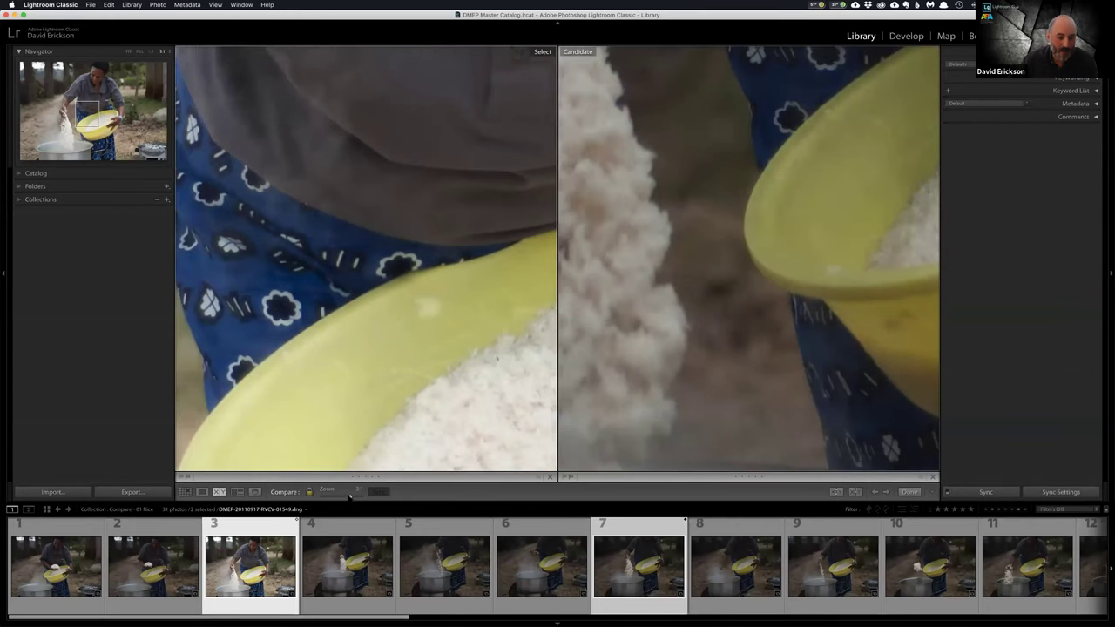
left_click_drag(350, 495, 345, 496)
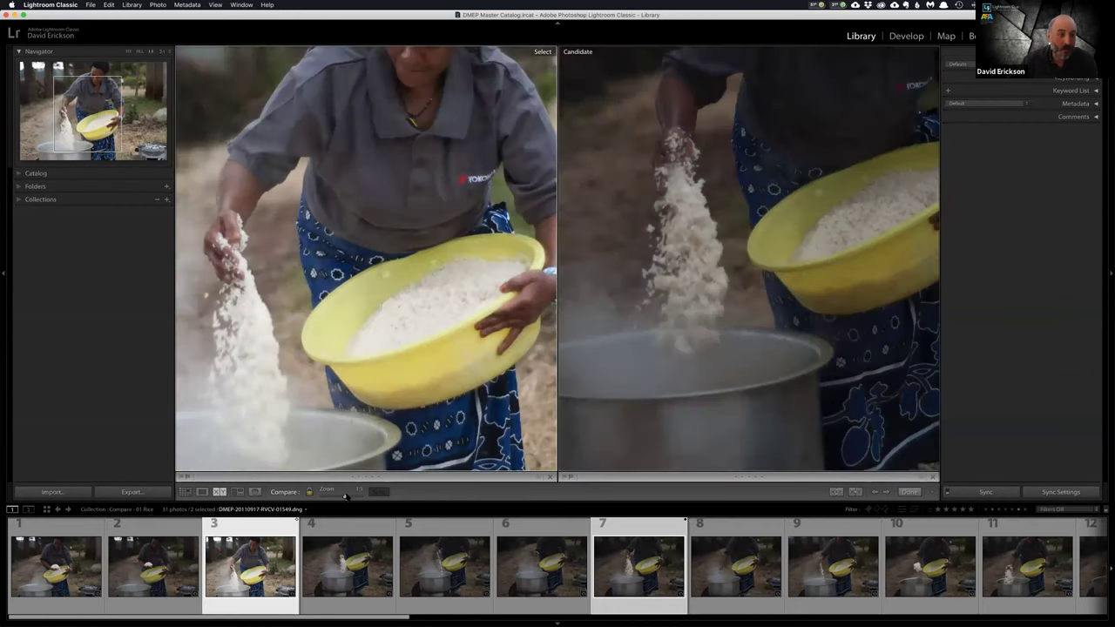
- Show both photos at Fill, and magnify them with the 8:1 zoom preset
left_click(128, 52)
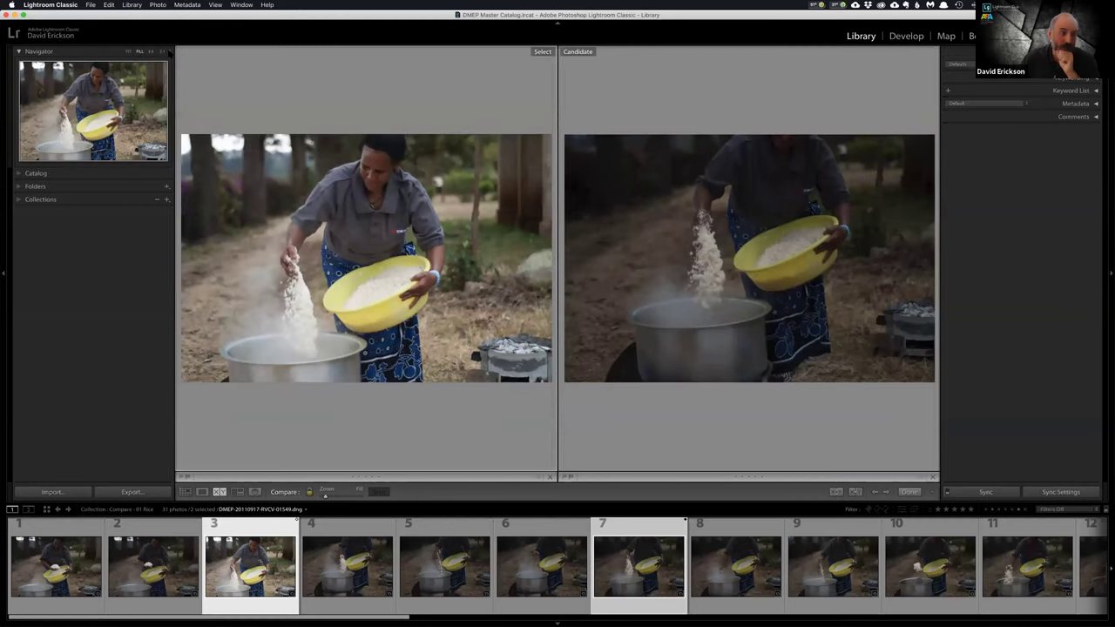
left_click(162, 51)
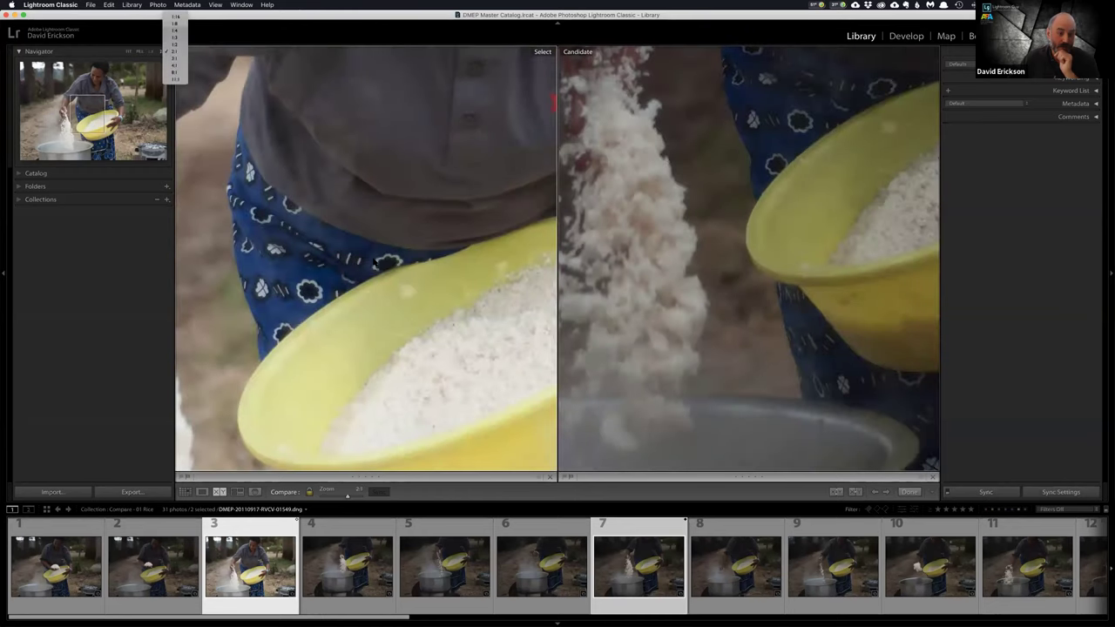
left_click(174, 73)
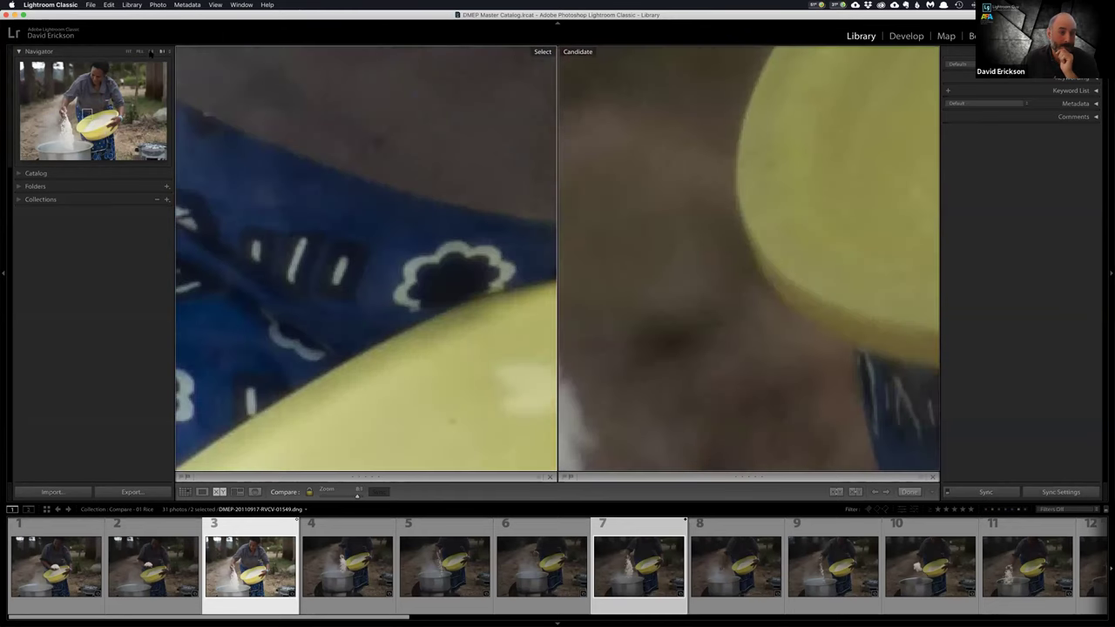
- Zoom the linked photos out from 8:1, and toggle between the close-up and Fill
key("super+minus")
key("super+minus")
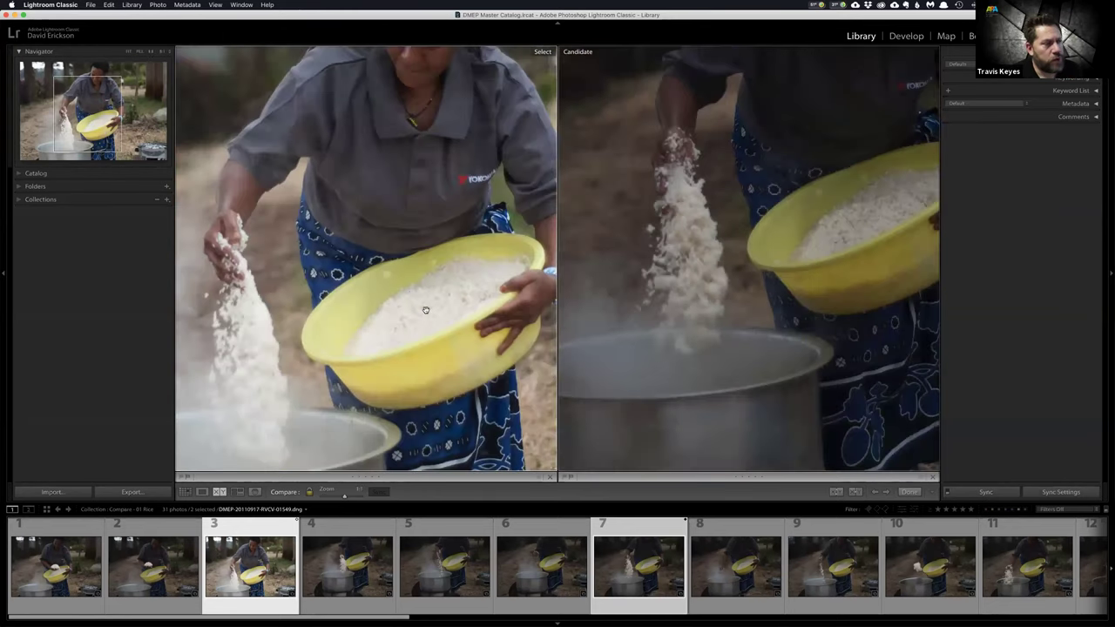
key("super+minus")
key("super+minus")
left_click(425, 310)
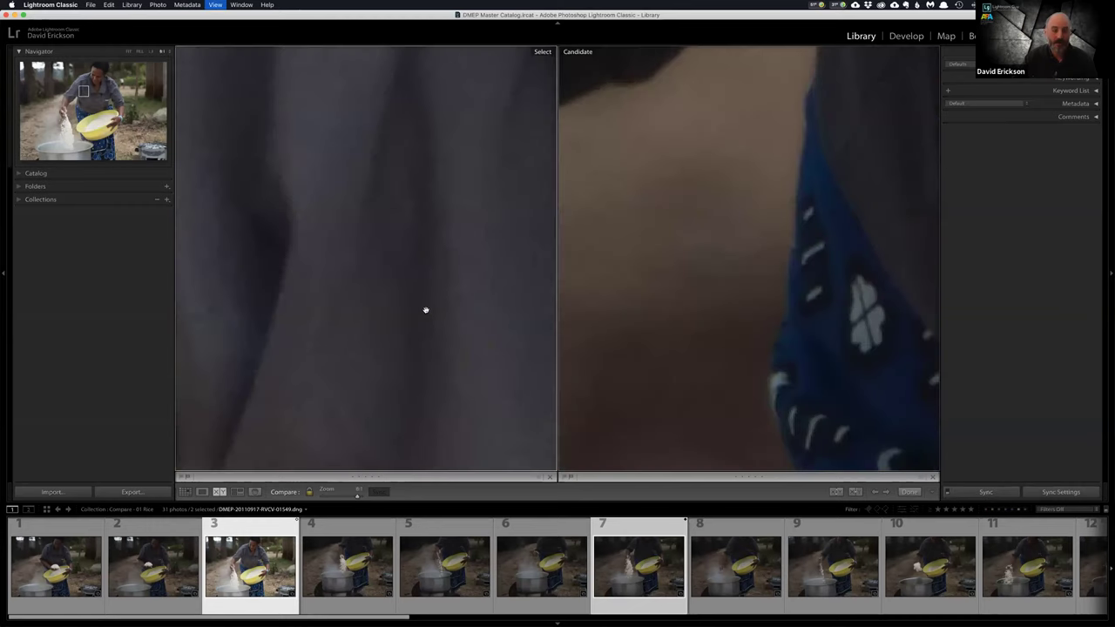
left_click(426, 310)
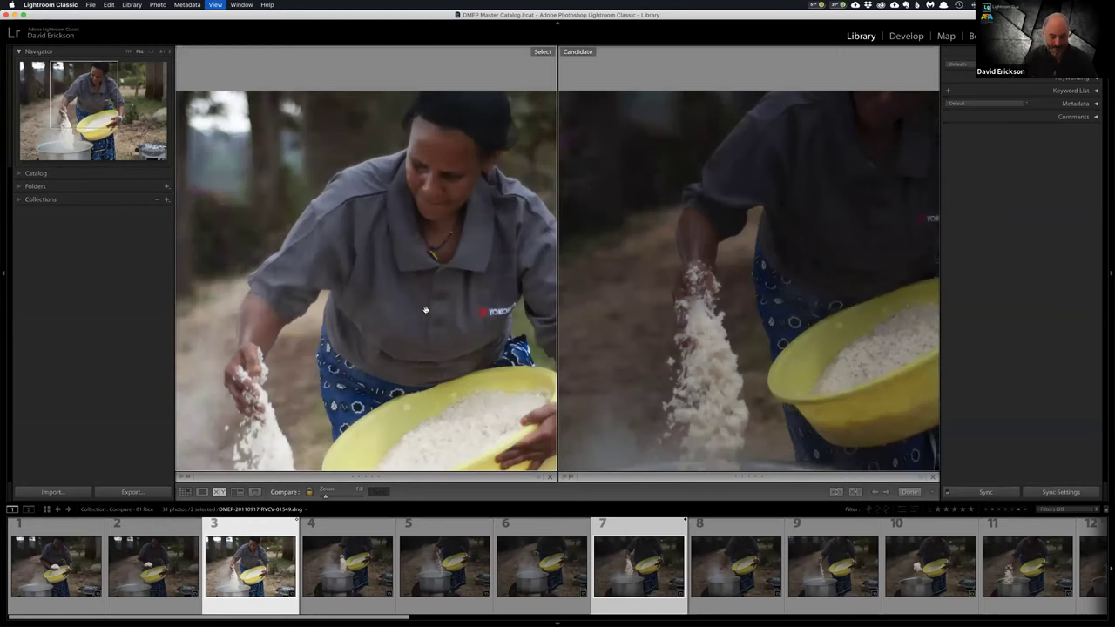
- Zoom the linked photos in and out in small increments, end at Fill, and pan to bring the whole pot into view
key("super+minus")
key("super+minus")
key("super+equal")
key("super+equal")
key("super+minus")
key("super+minus")
key("super+equal")
key("super+equal")
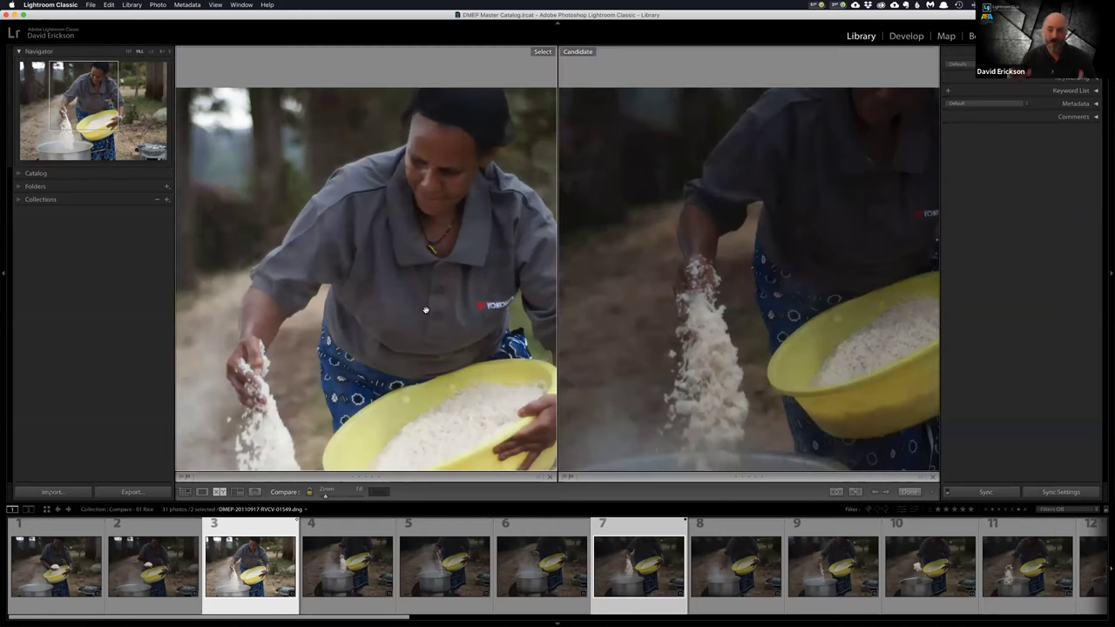
key("super+minus")
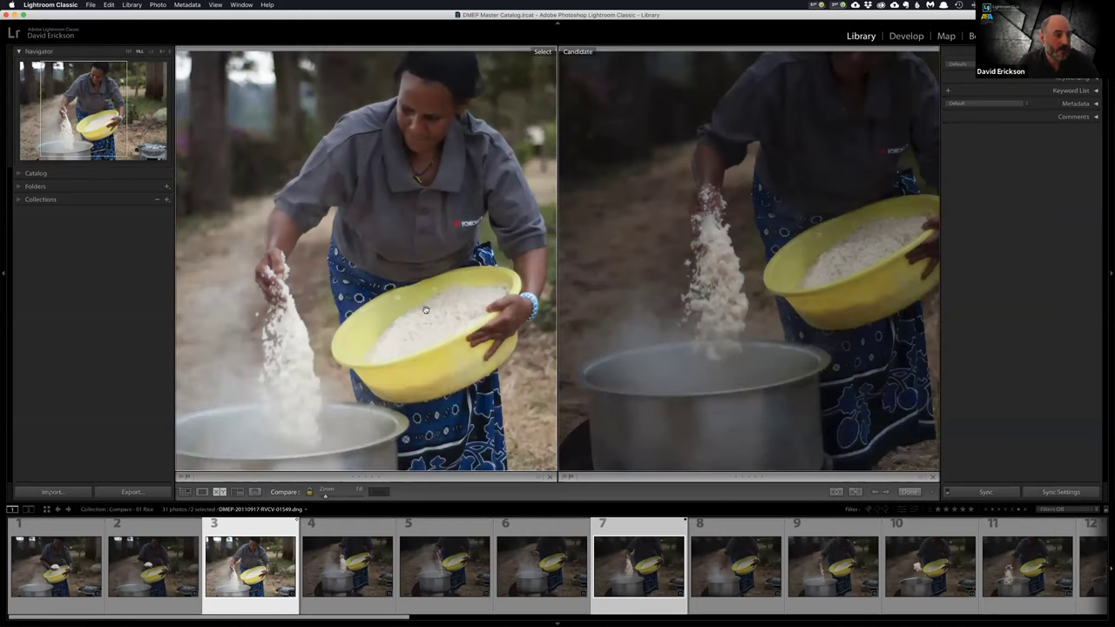
key("super+minus")
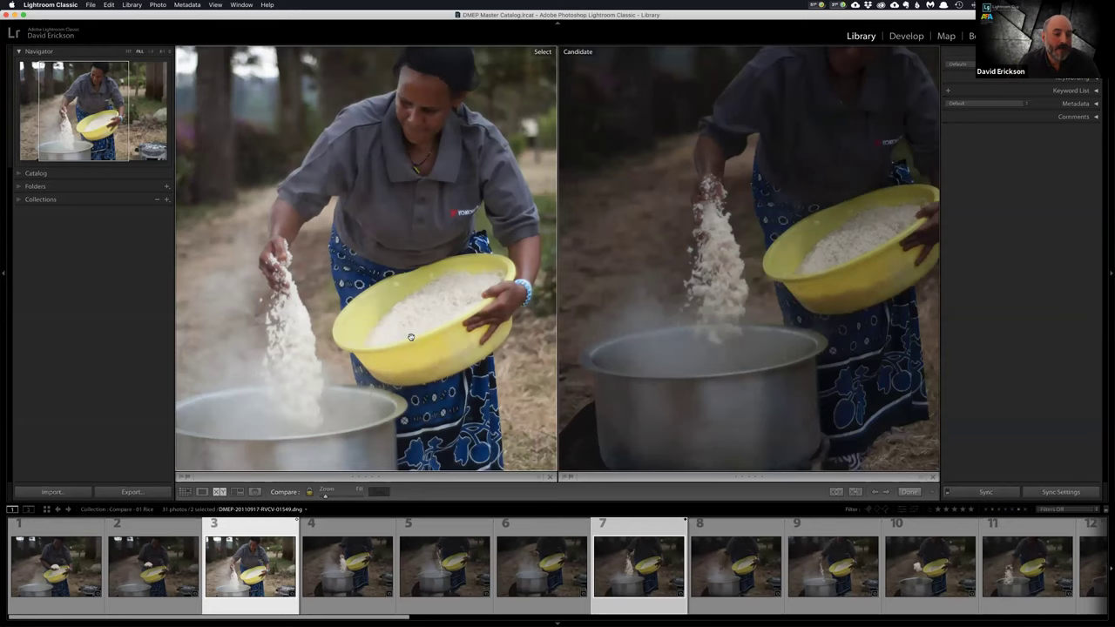
left_click_drag(411, 338, 458, 325)
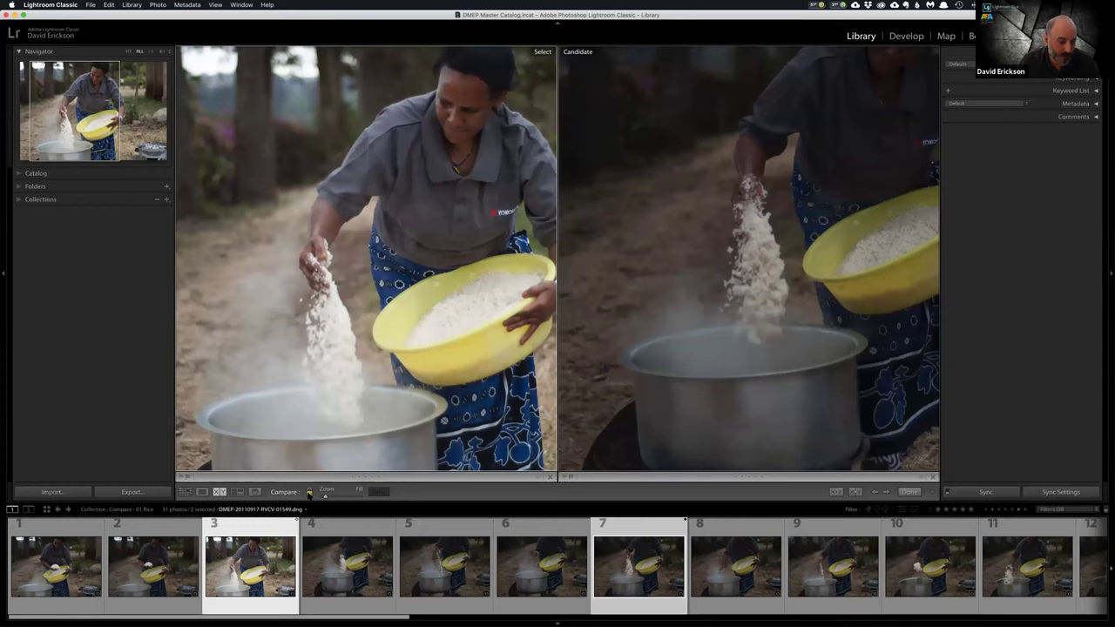
- Unlink the Compare zoom, and magnify only the Select to 2:1 on the hand dropping rice
left_click(308, 493)
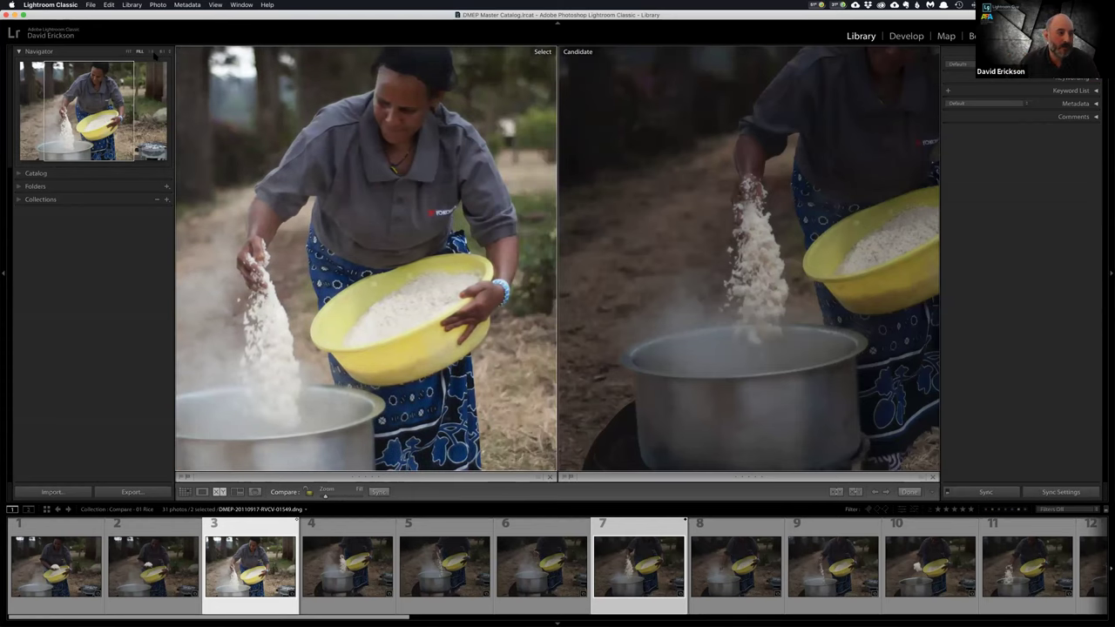
left_click(336, 175)
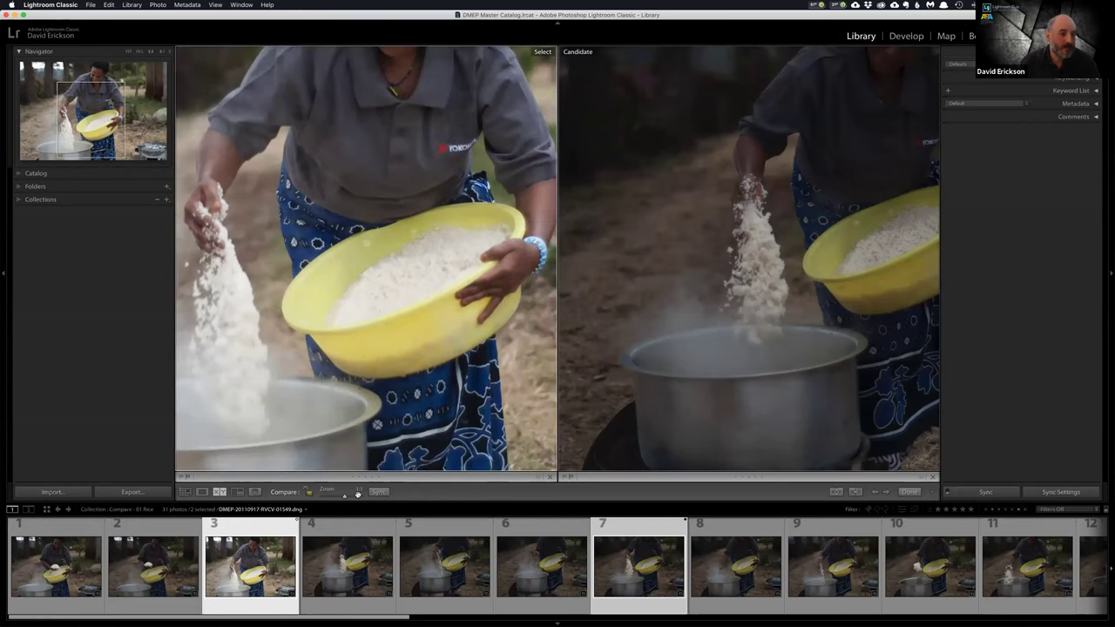
left_click(342, 328)
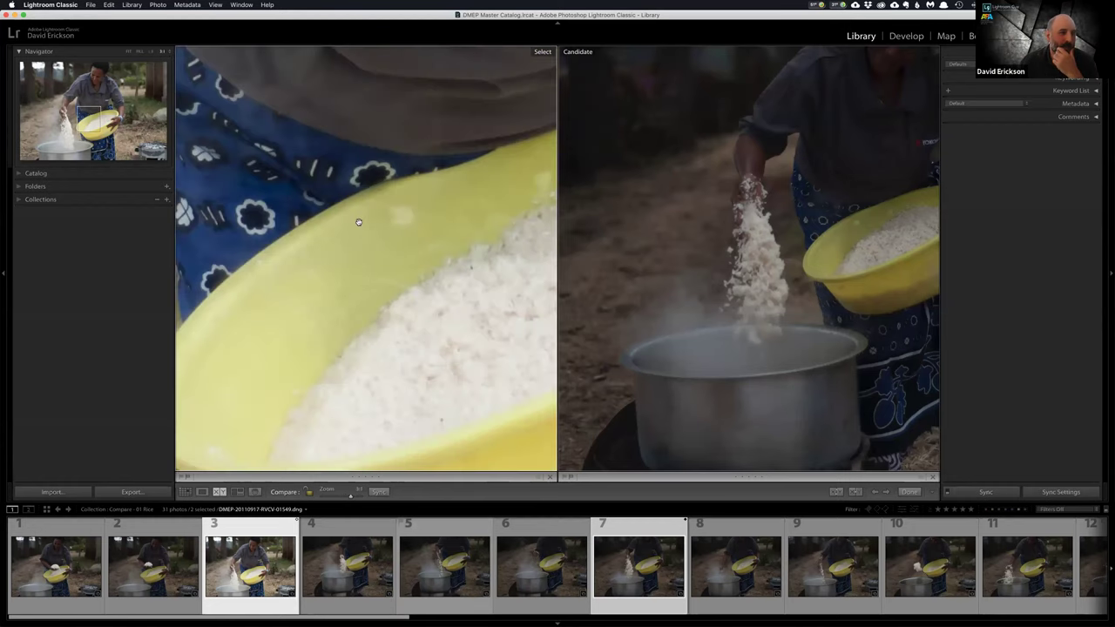
key("super+minus")
left_click_drag(370, 314, 425, 291)
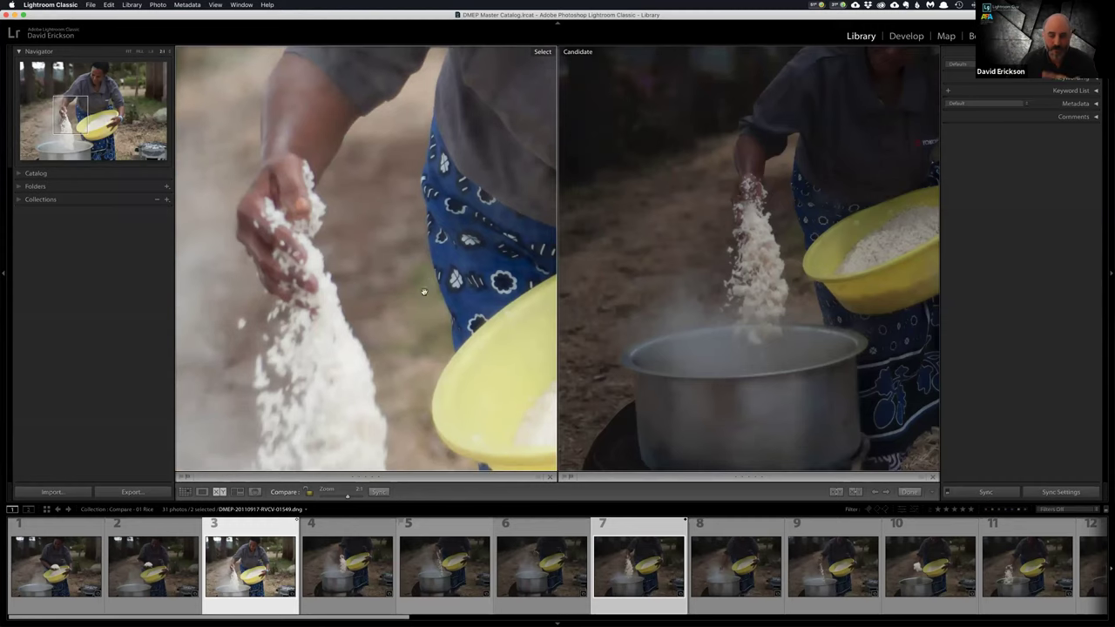
- Sync the Candidate's zoom and position to the Select, and link the two views again
left_click(378, 492)
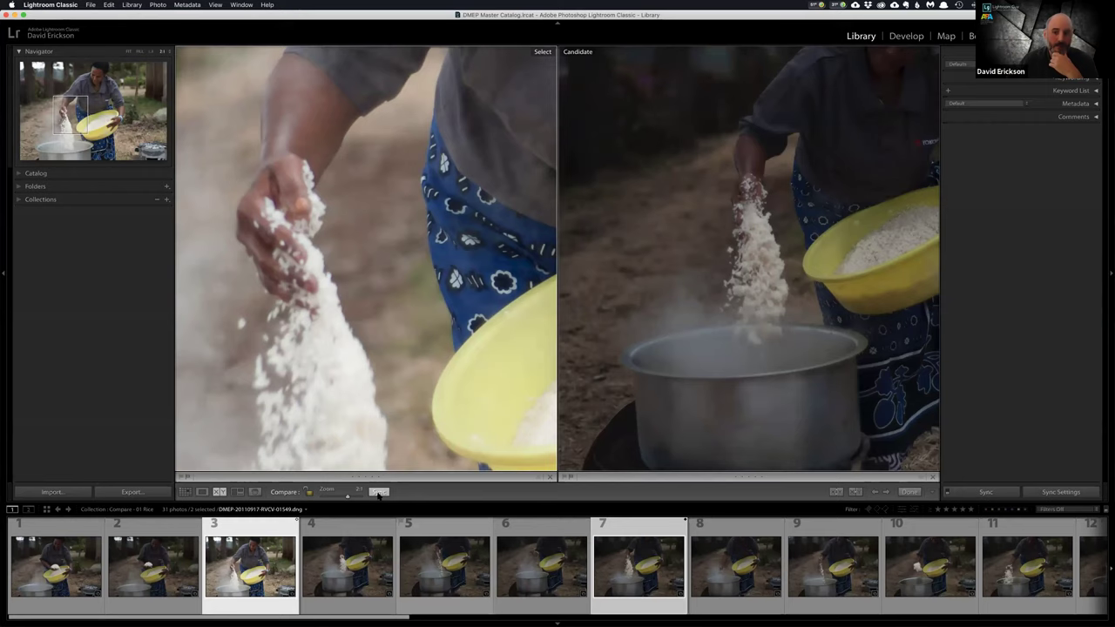
left_click(378, 492)
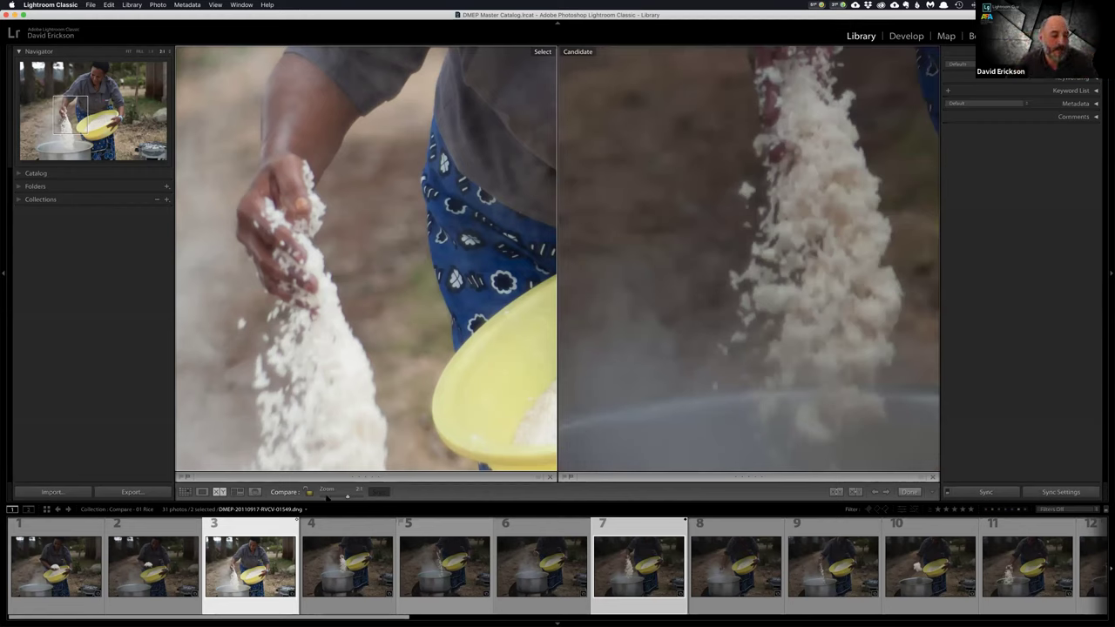
left_click(308, 493)
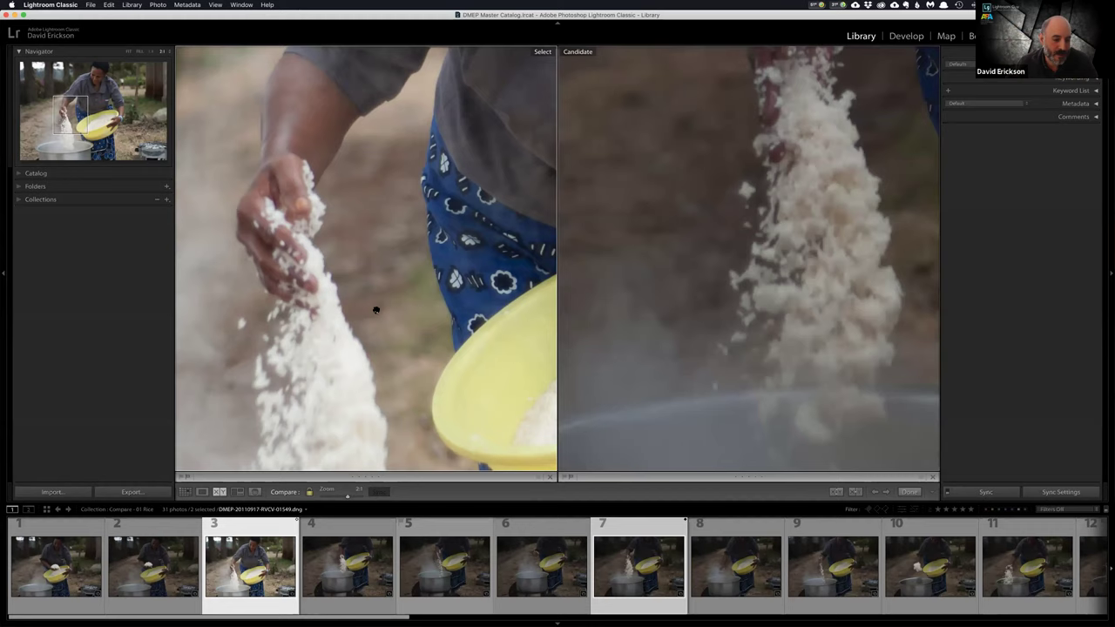
- Pan the linked 2:1 views around the hand and falling rice, and return both photos to Fit
left_click_drag(360, 316, 313, 314)
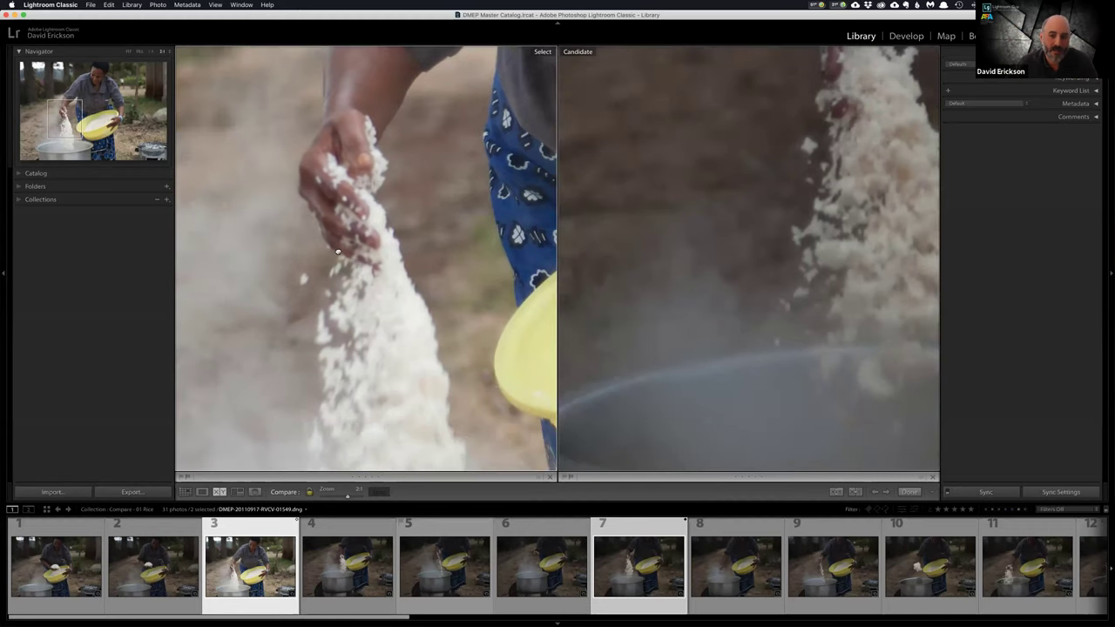
left_click_drag(383, 267, 364, 312)
left_click_drag(399, 349, 364, 277)
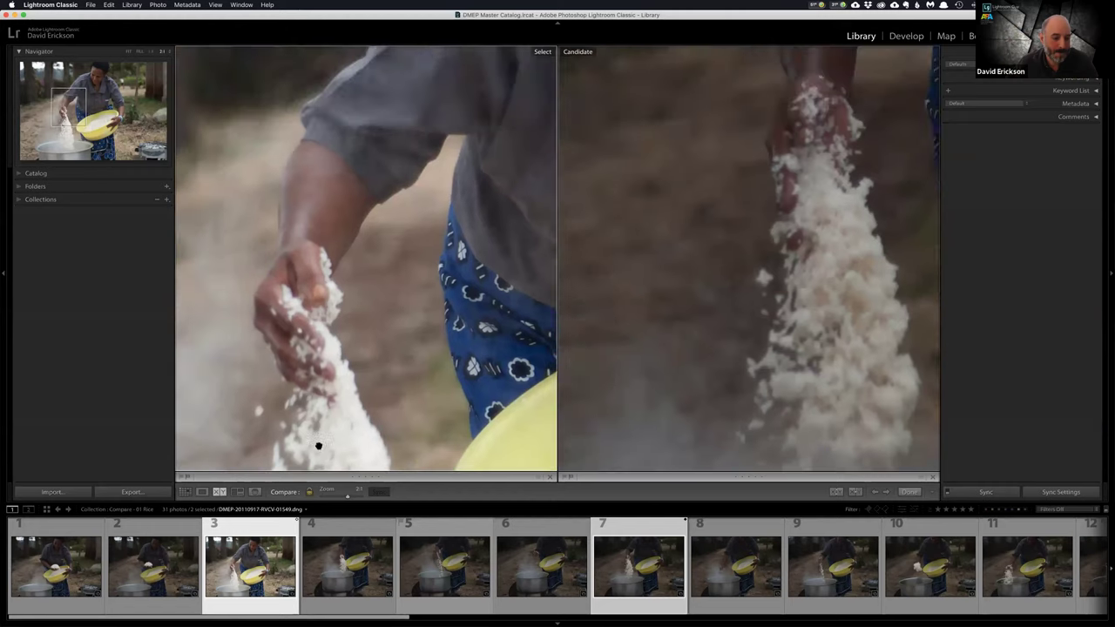
left_click(310, 492)
left_click(537, 258)
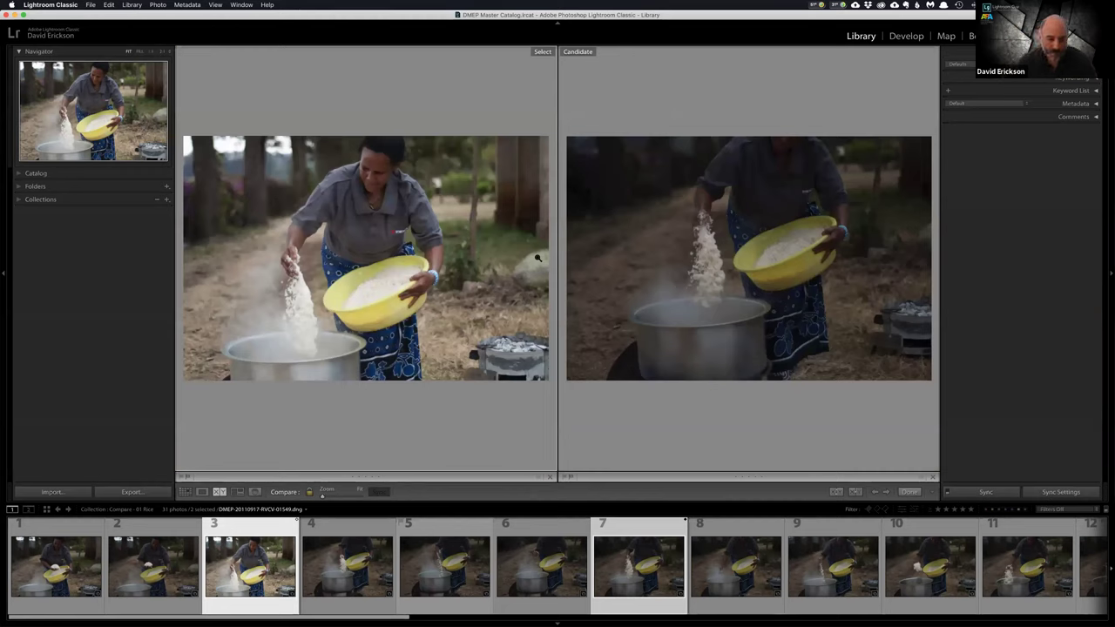
- Step the Candidate forward to the eleventh photo, and make it the Select
key("Right")
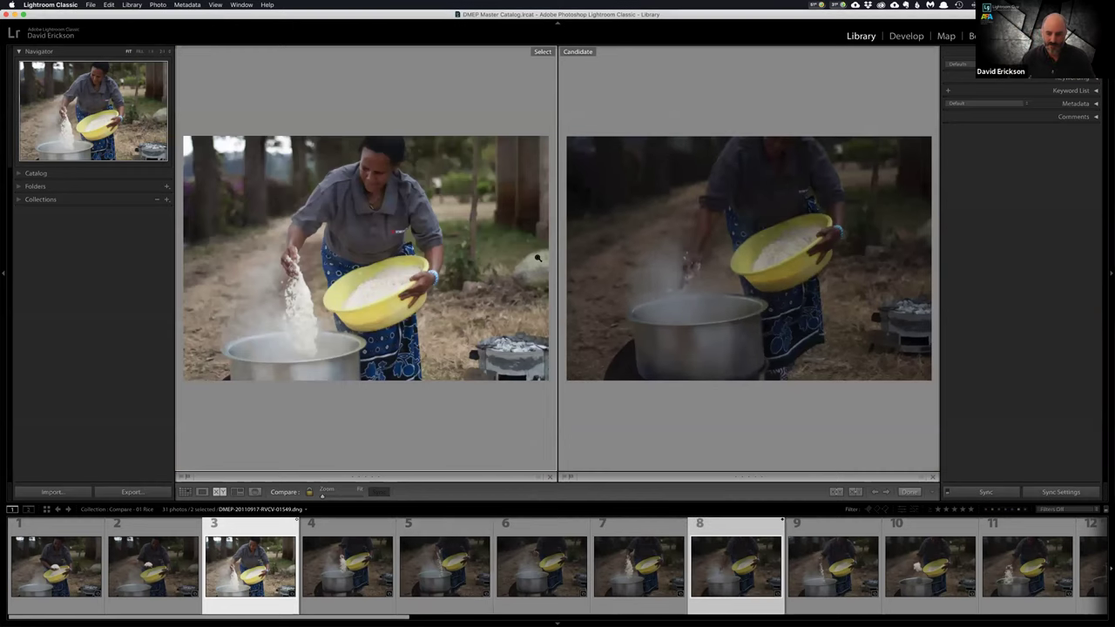
key("Right")
key("Right")
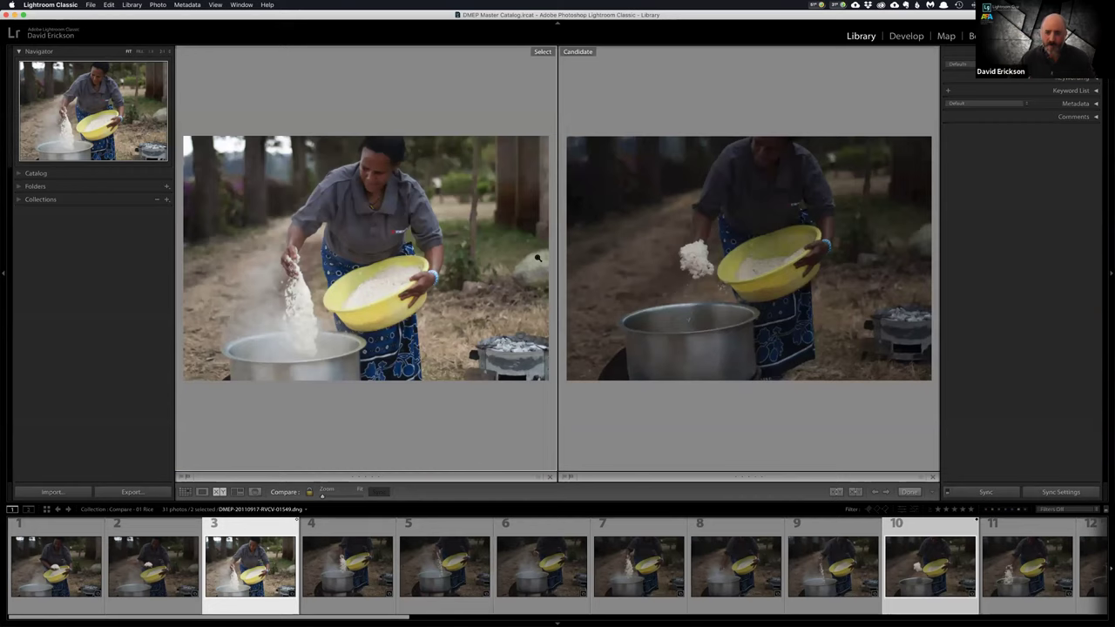
key("Left")
key("Right")
key("Right")
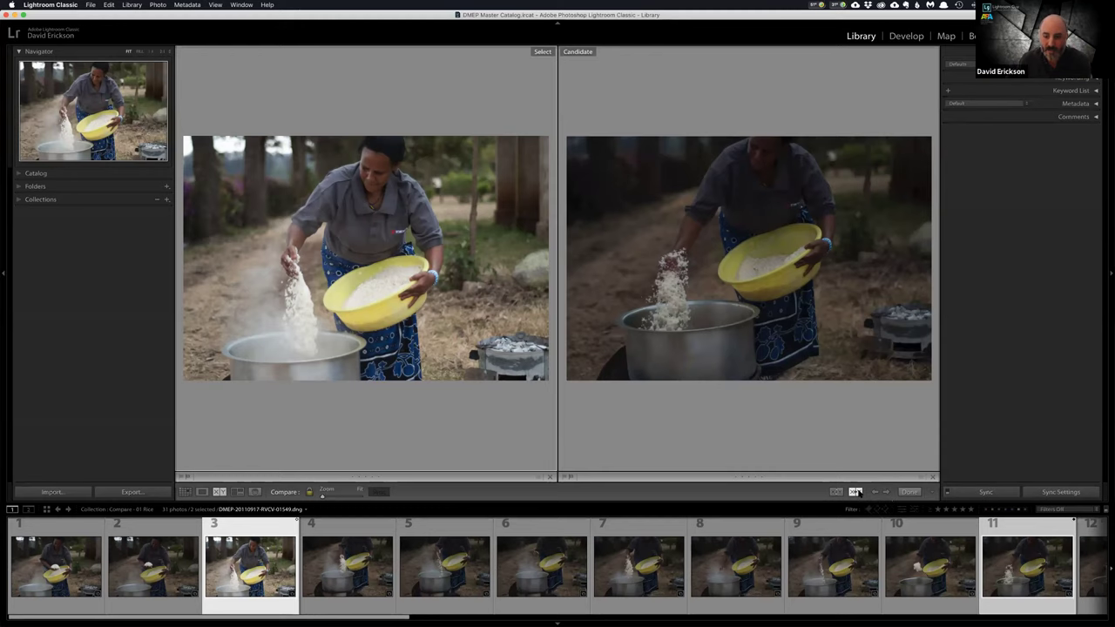
left_click(856, 492)
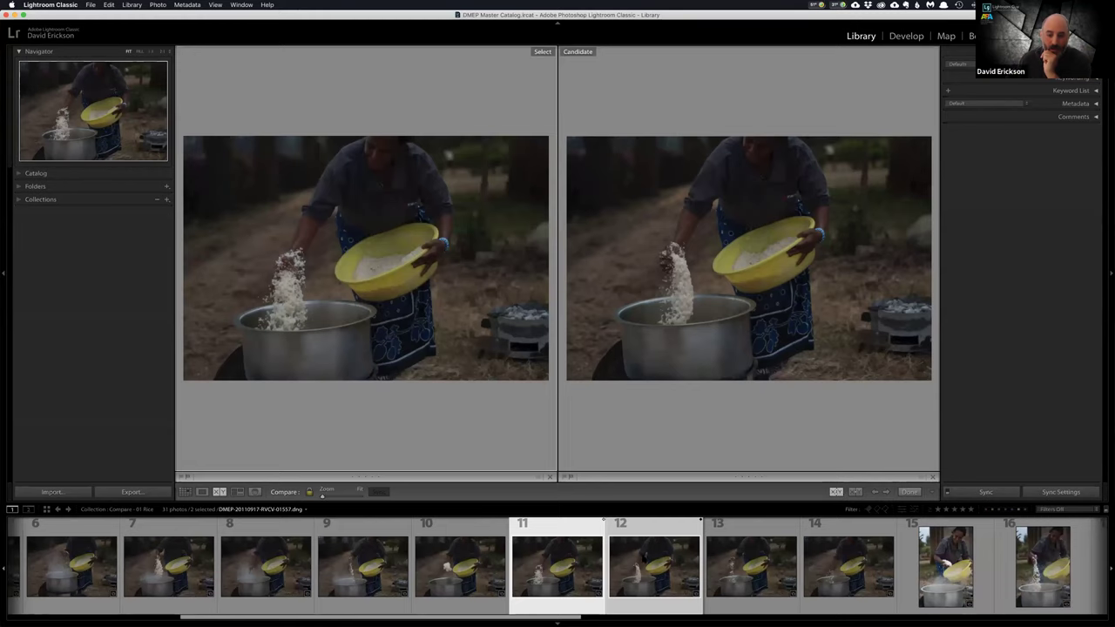
- Swap the Select and Candidate so the twelfth photo is the Select, and step the Candidate forward to the sixteenth photo
left_click(835, 492)
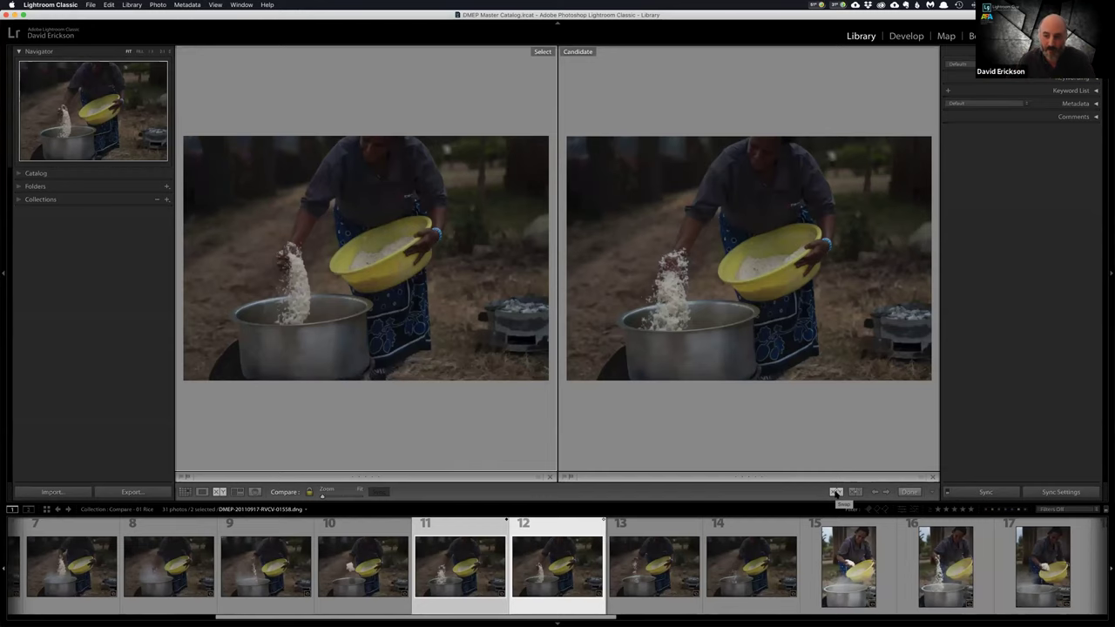
key("Right")
key("Right")
key("Right")
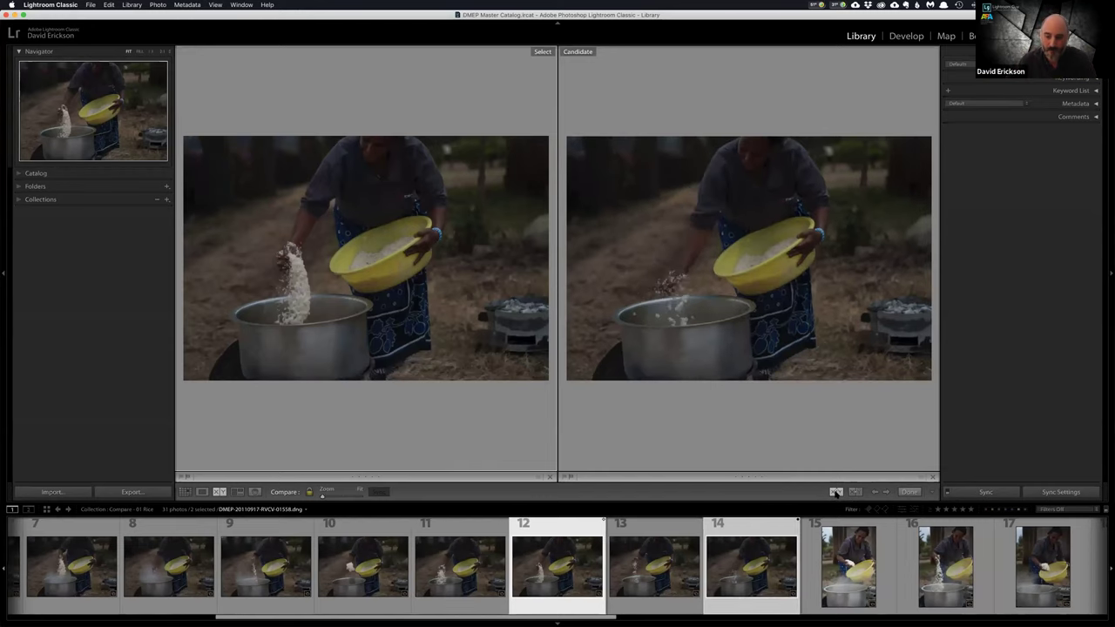
key("Right")
key("Right")
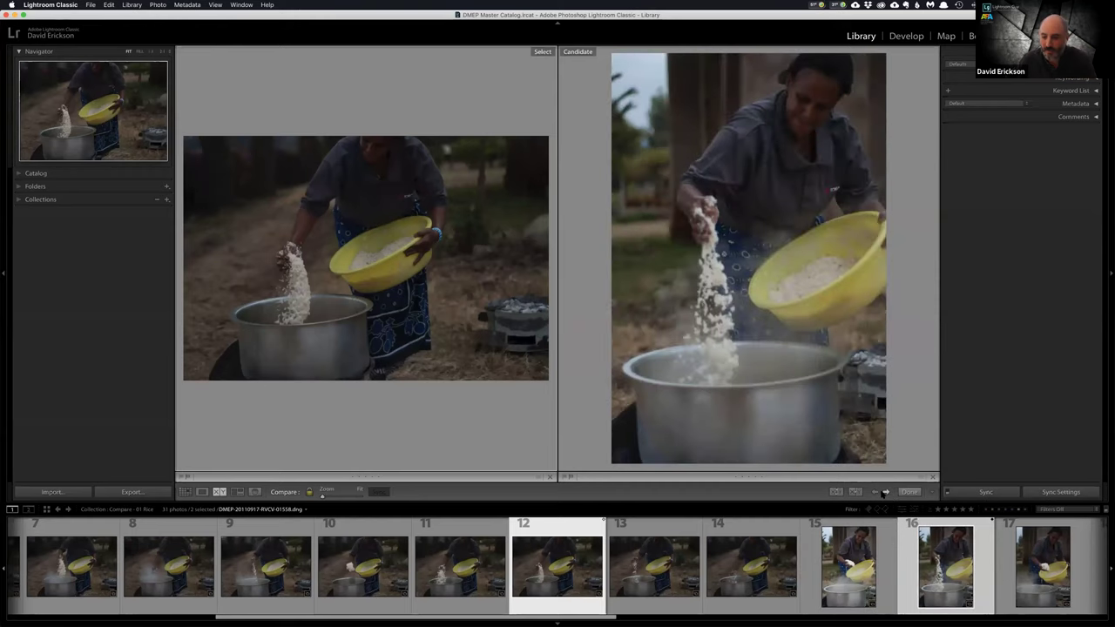
- Step the Candidate forward to the twentieth photo, and locate it in the filmstrip
key("Right")
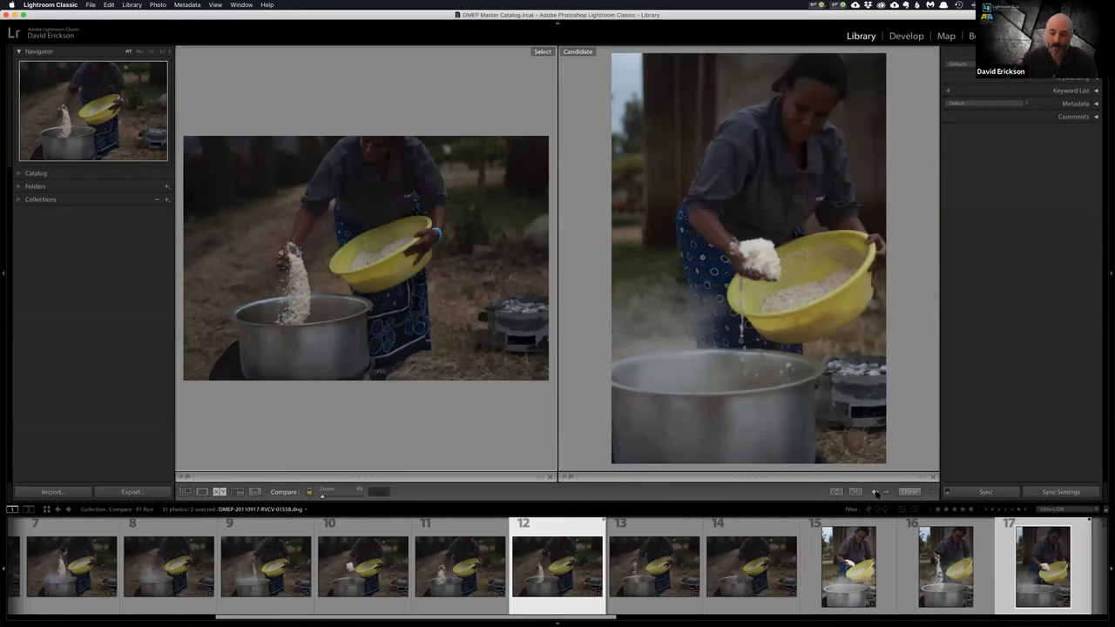
left_click(884, 493)
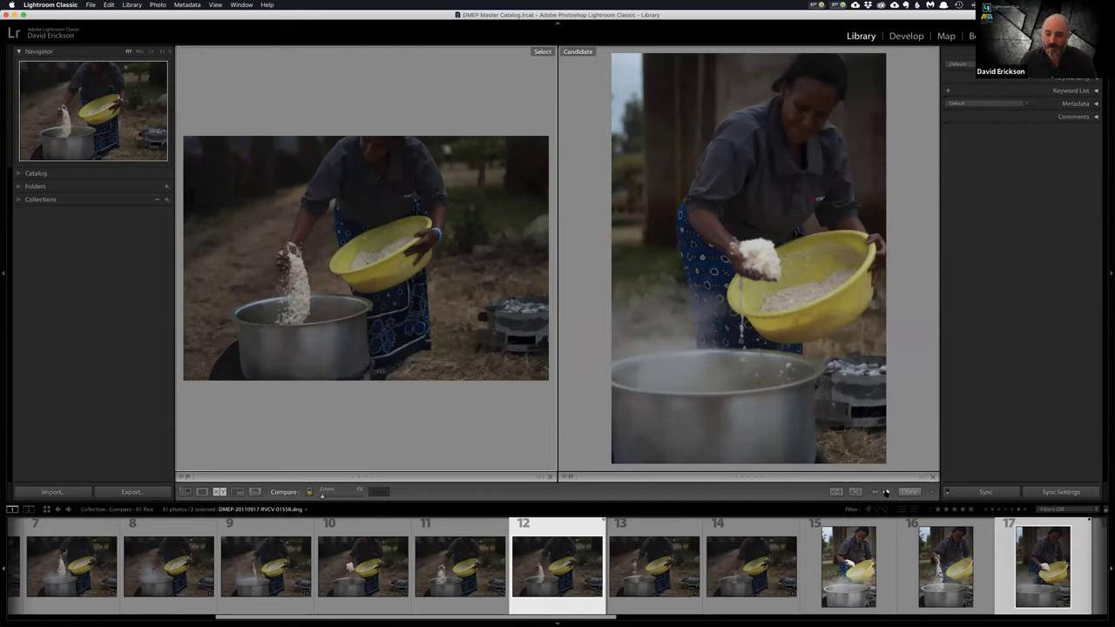
left_click(884, 493)
left_click(884, 493)
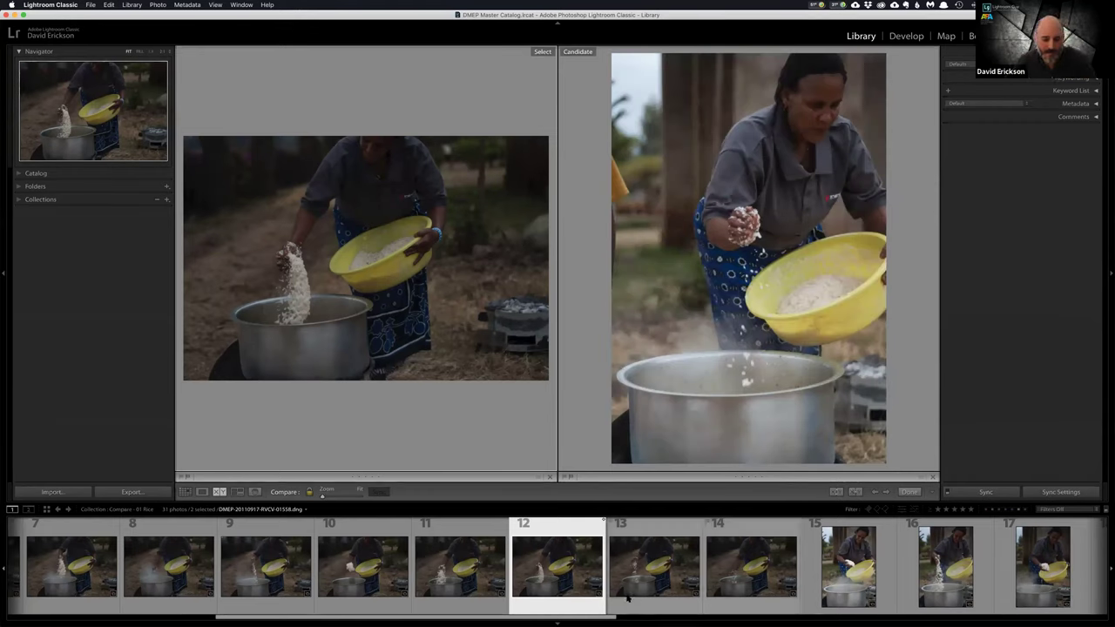
scroll(638, 600, "down", 3)
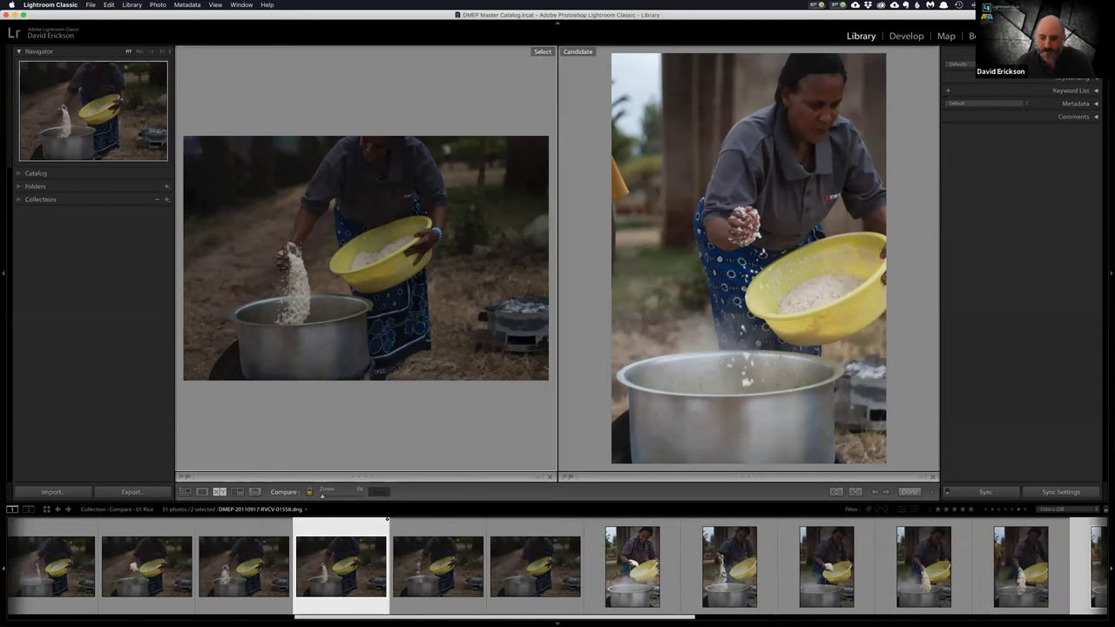
scroll(388, 557, "down", 3)
scroll(348, 557, "up", 3)
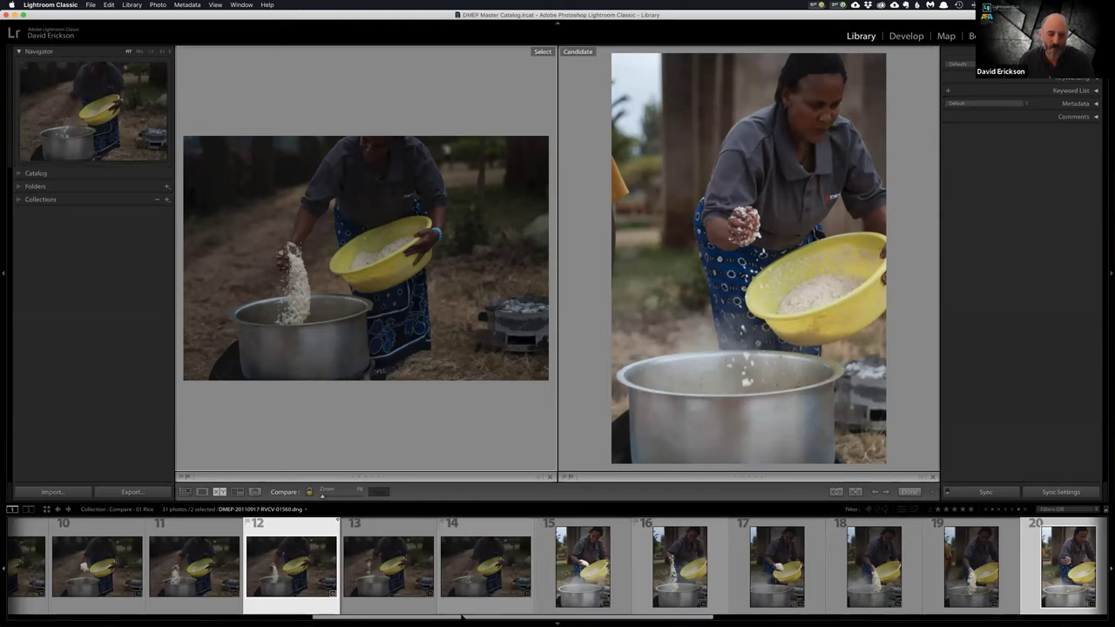
scroll(543, 619, "down", 2)
scroll(569, 618, "down", 3)
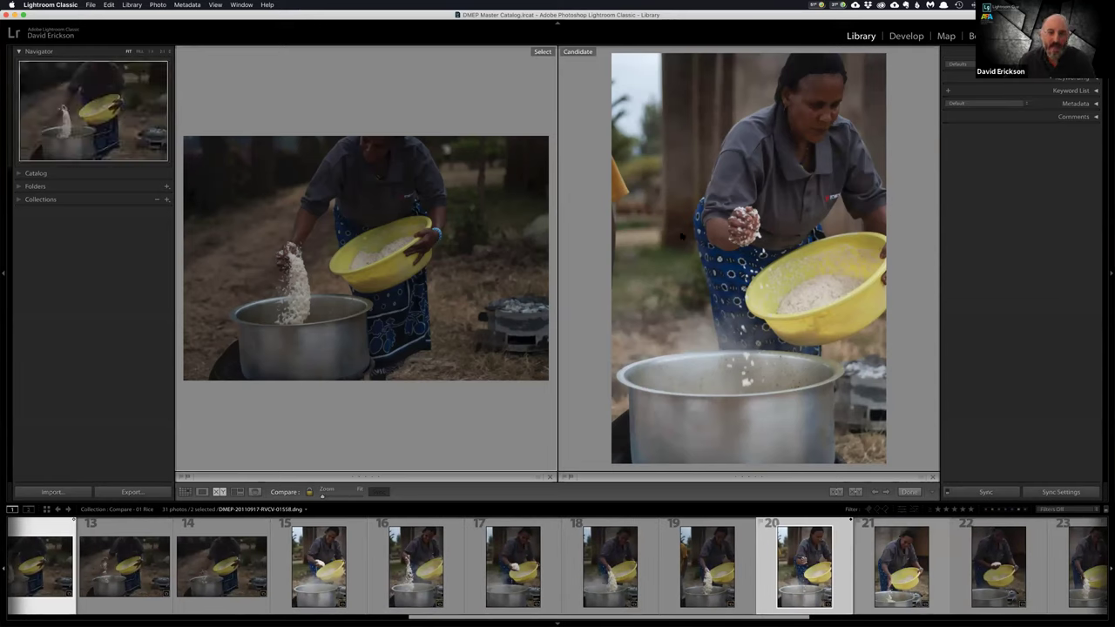
- Remove the twentieth photo from the comparison, advance the pair, and set the thirteenth photo as Select against the fifteenth
left_click(932, 477)
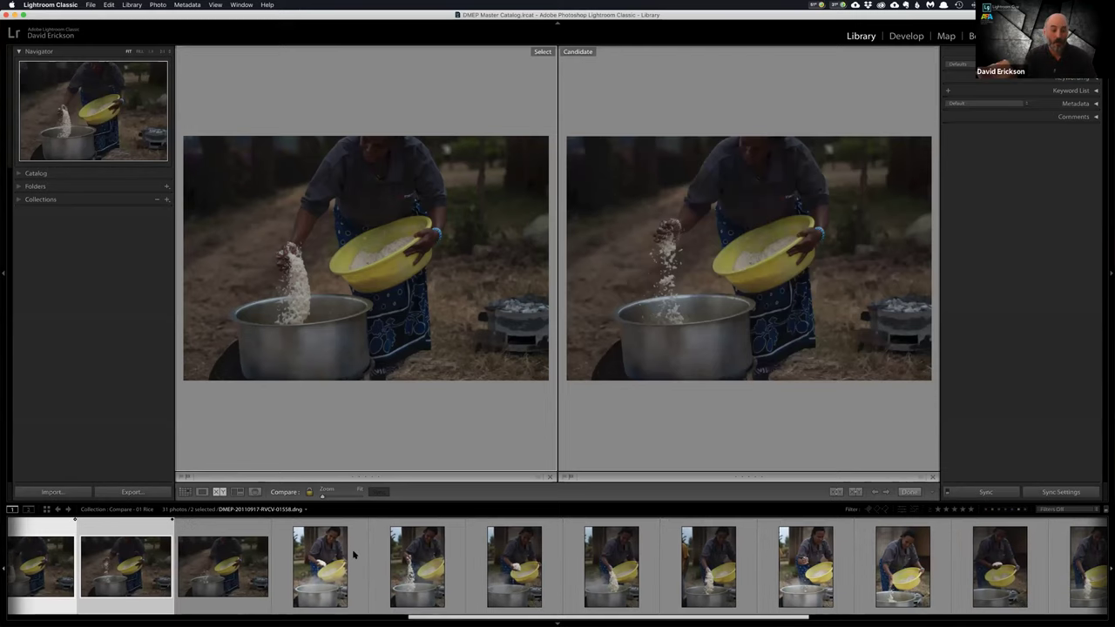
scroll(354, 554, "left", 3)
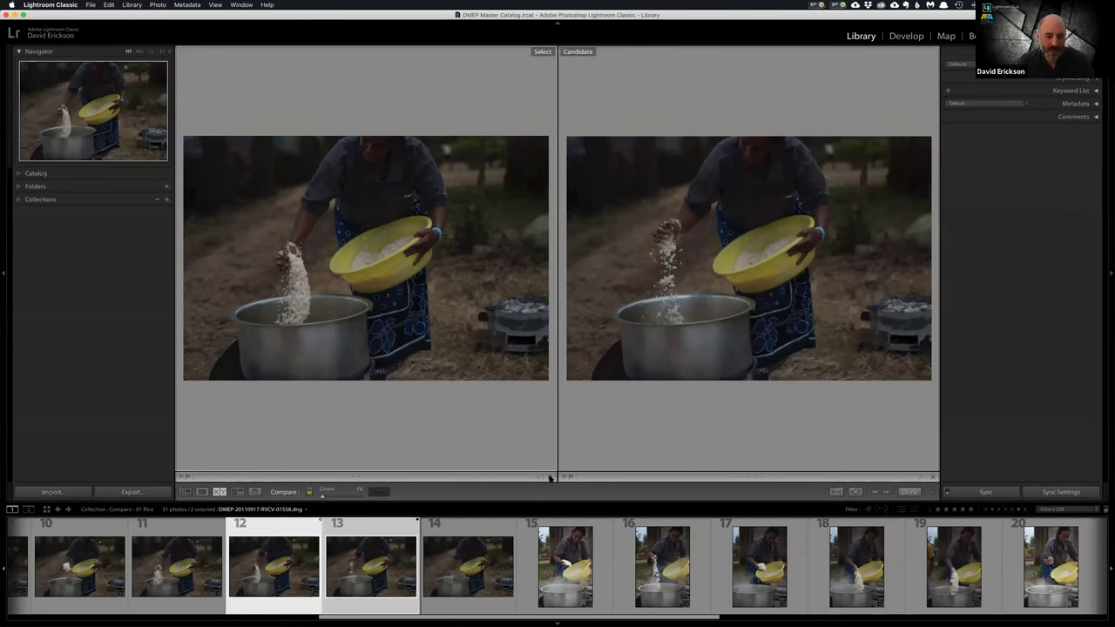
key("Up")
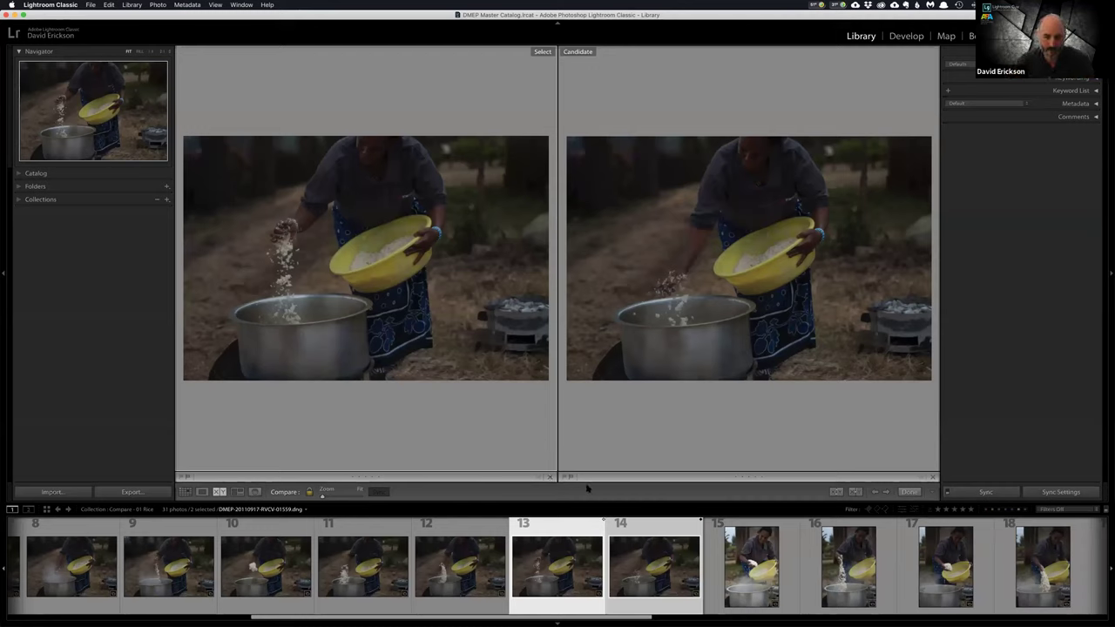
left_click(856, 492)
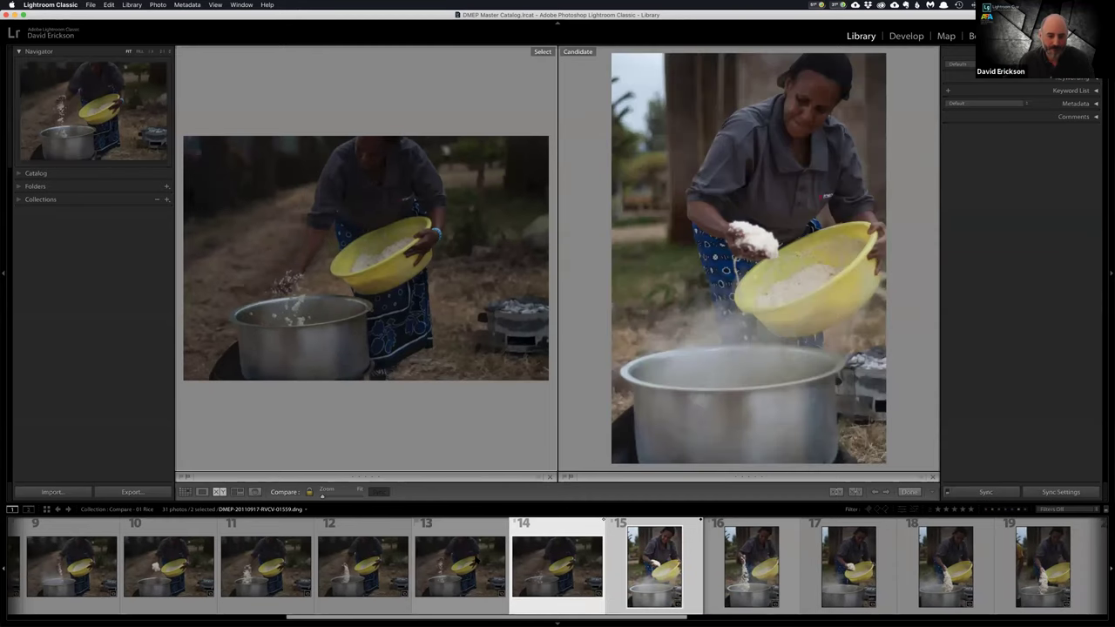
left_click(460, 566)
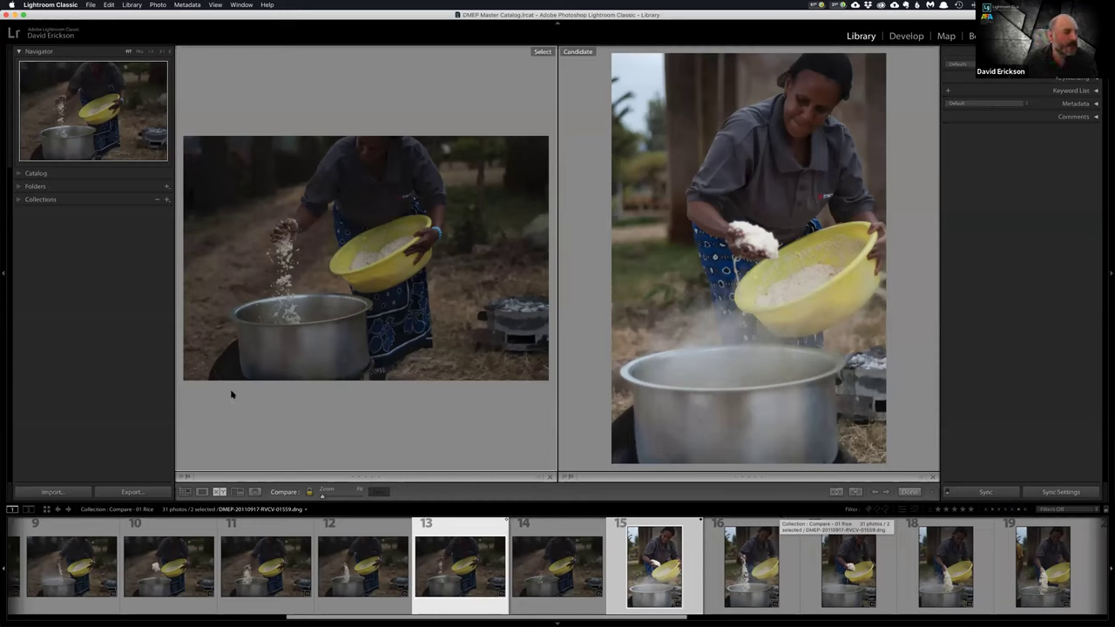
- Open the "Compare - 02 Leopard" collection, and make its fifth photo the Select
left_click(19, 199)
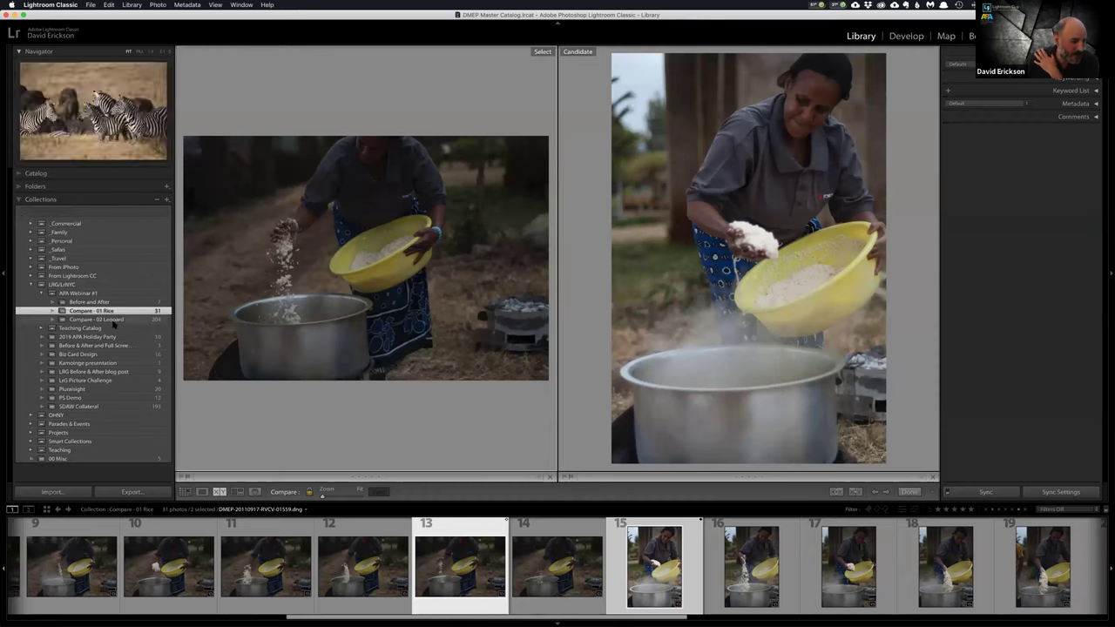
left_click(111, 320)
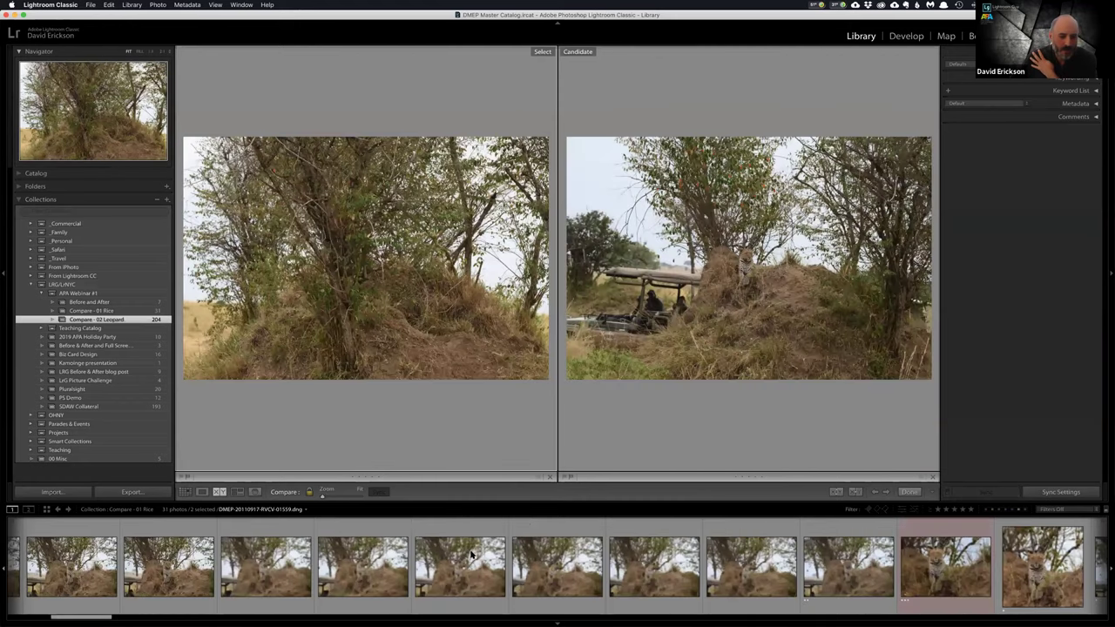
left_click(451, 569)
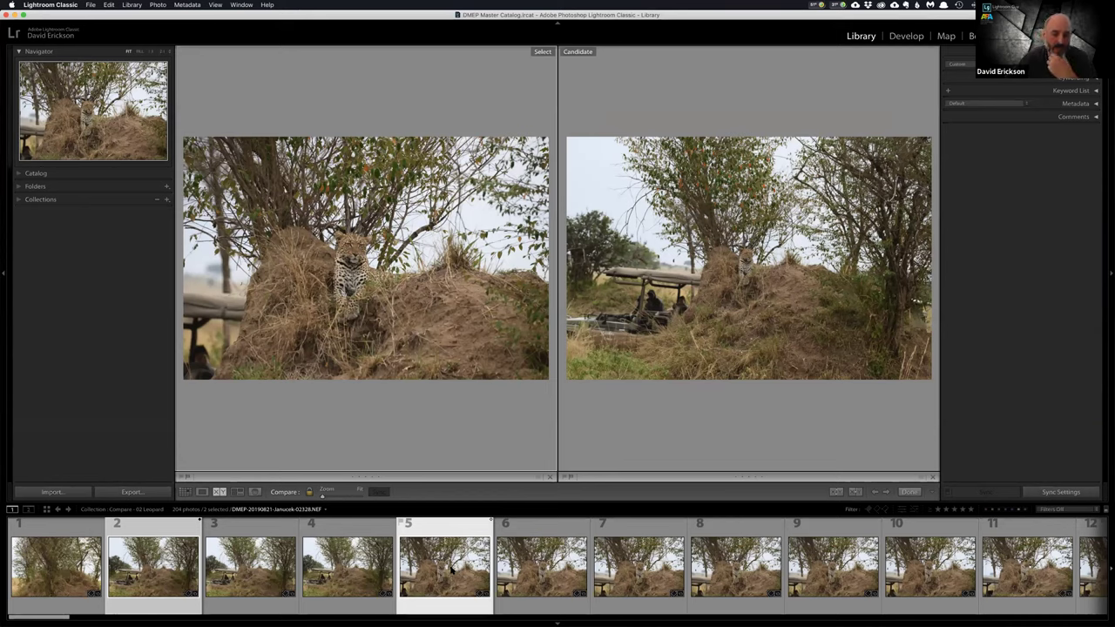
- Step the Candidate forward from the second to the seventeenth leopard photo, and rate it one star
key("Right")
key("Right")
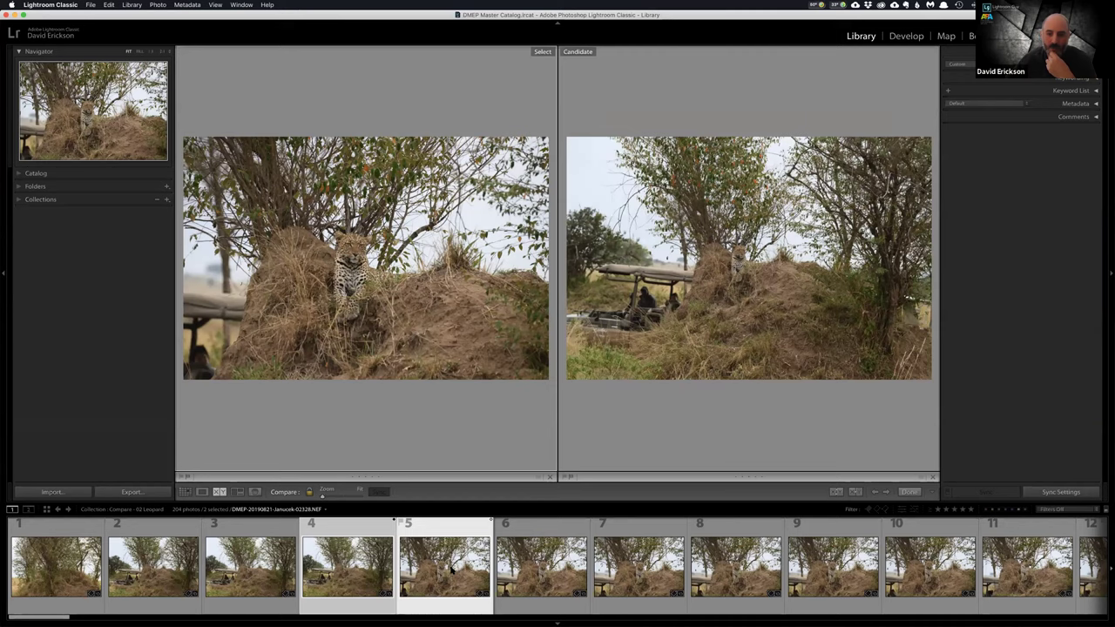
key("Right")
key("Right")
key("Right")
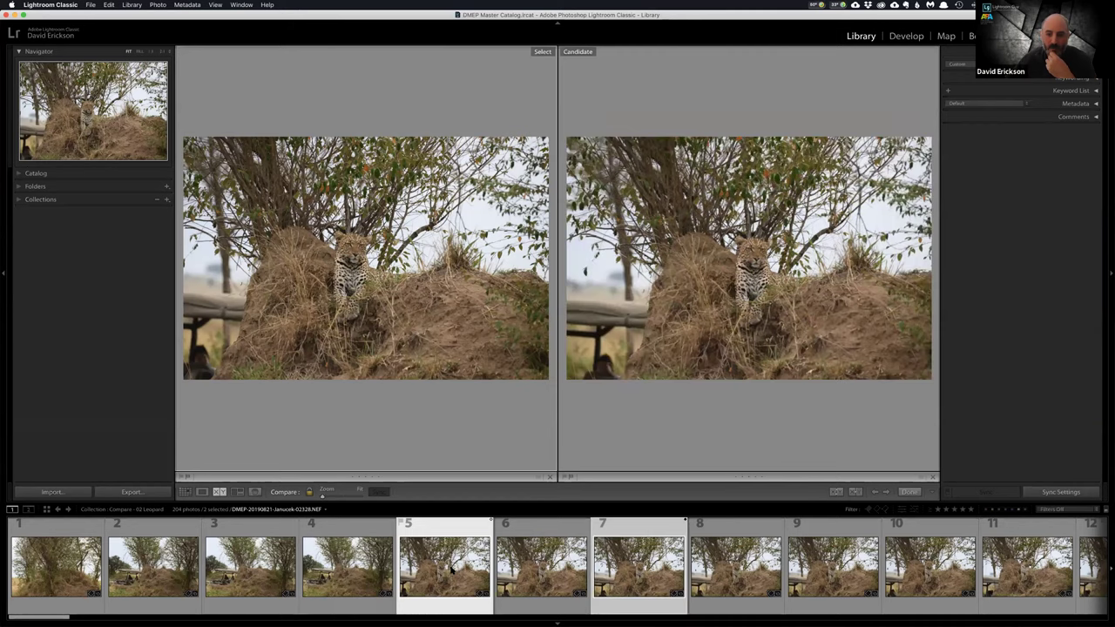
key("Right")
key("Right")
key("Right")
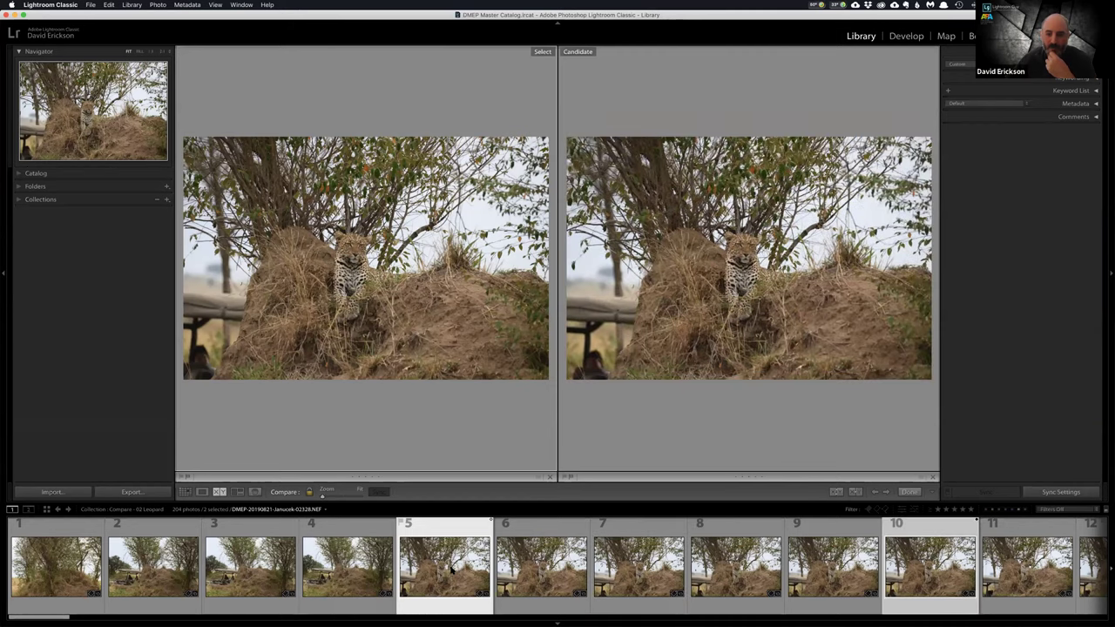
key("Right")
key("Right")
key("Right")
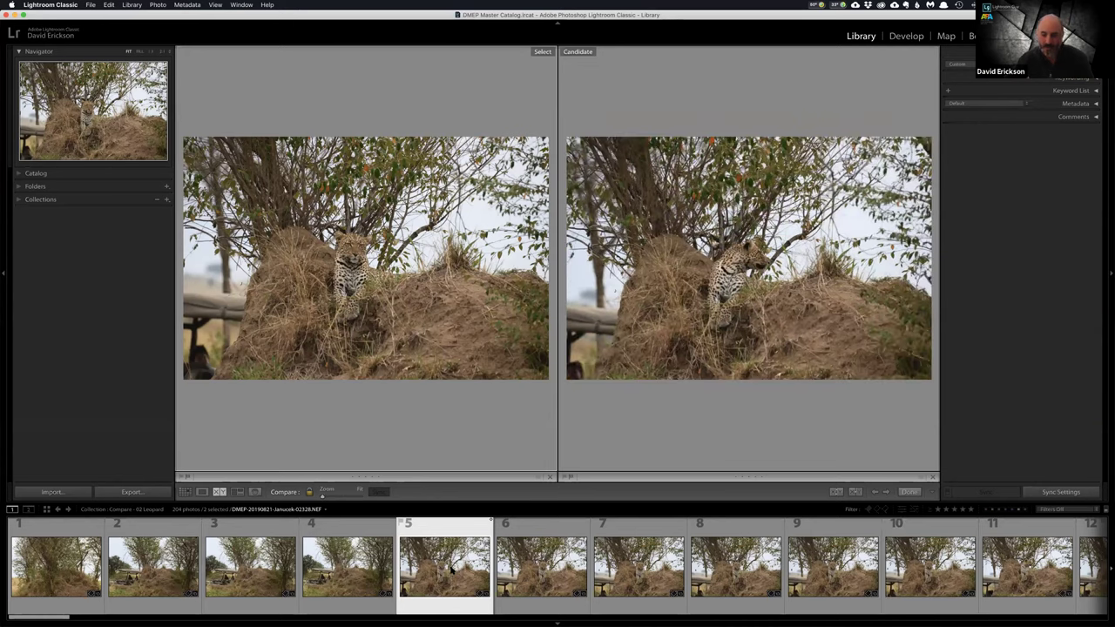
key("Right")
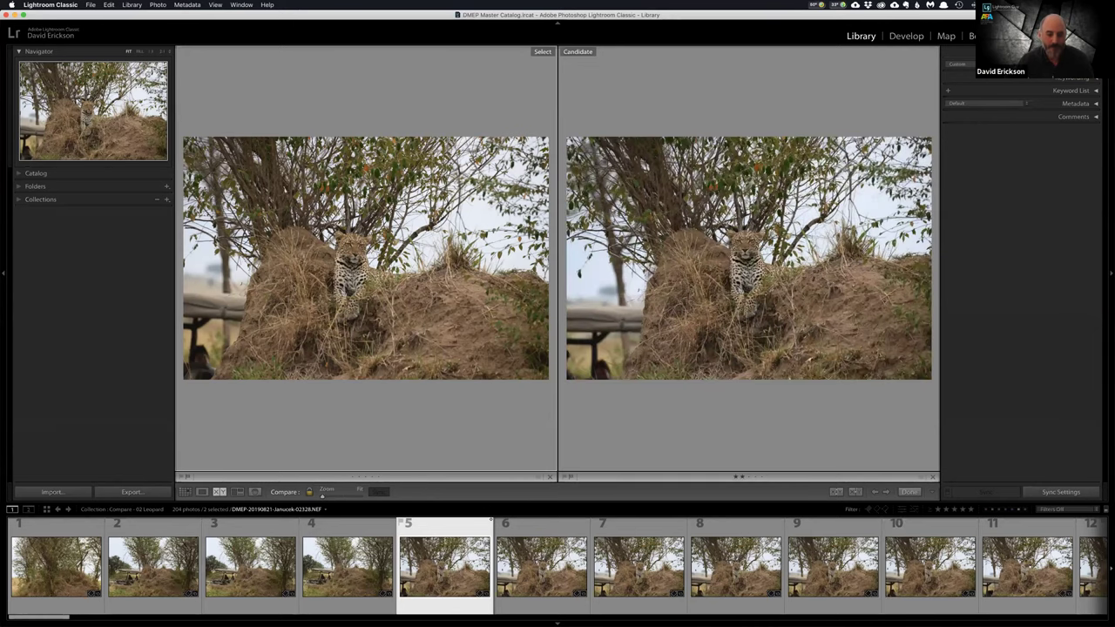
key("0")
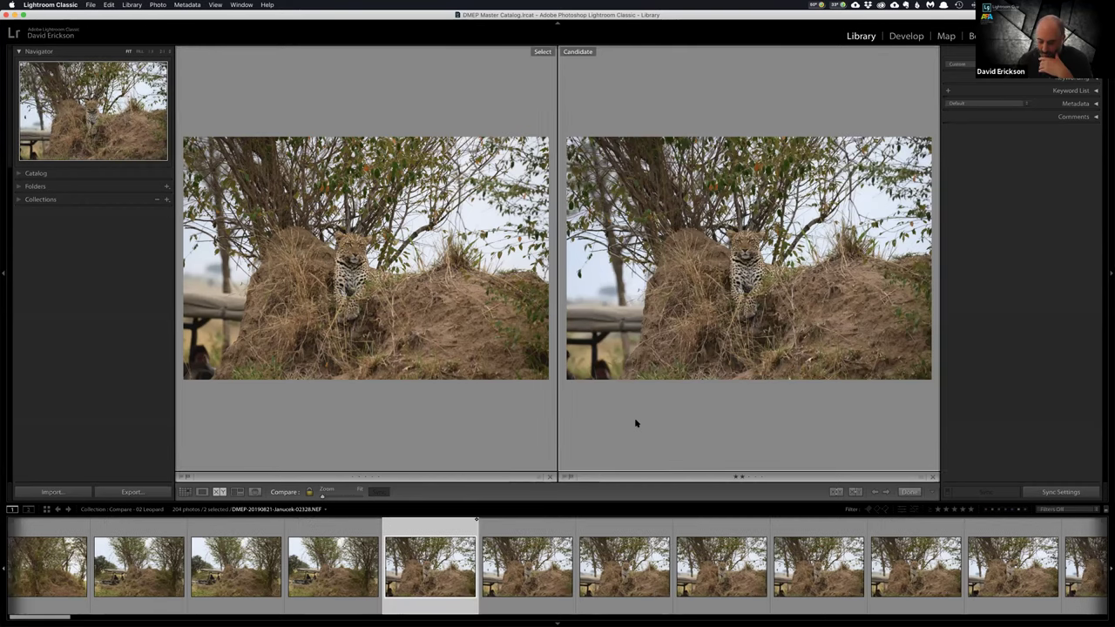
key("1")
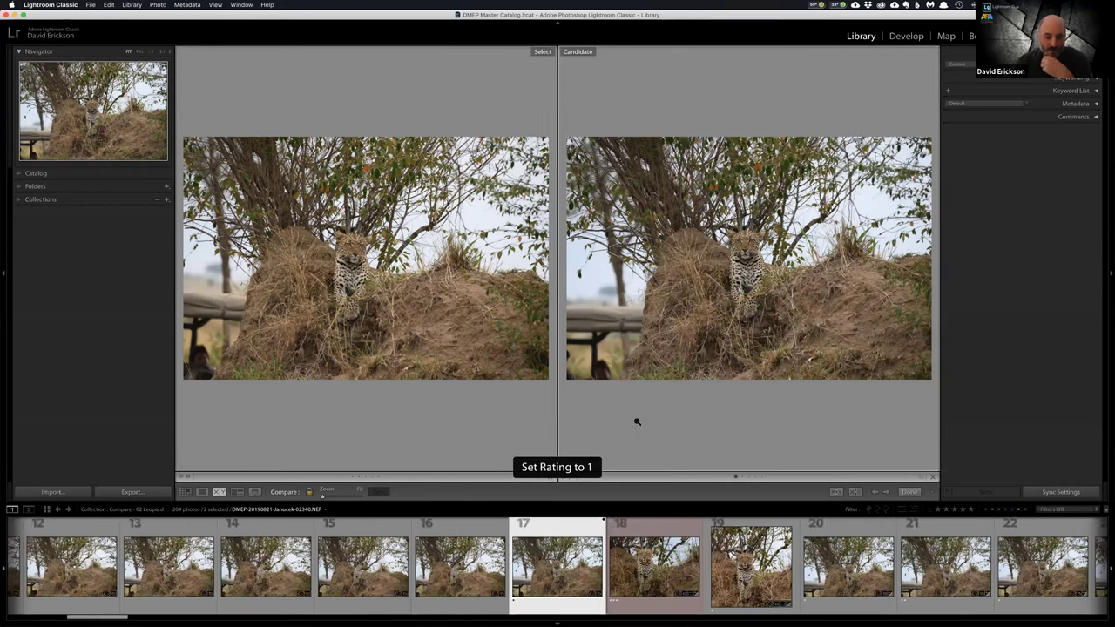
- Step the Candidate forward through the leopard series to the forty-fourth photo
key("Right")
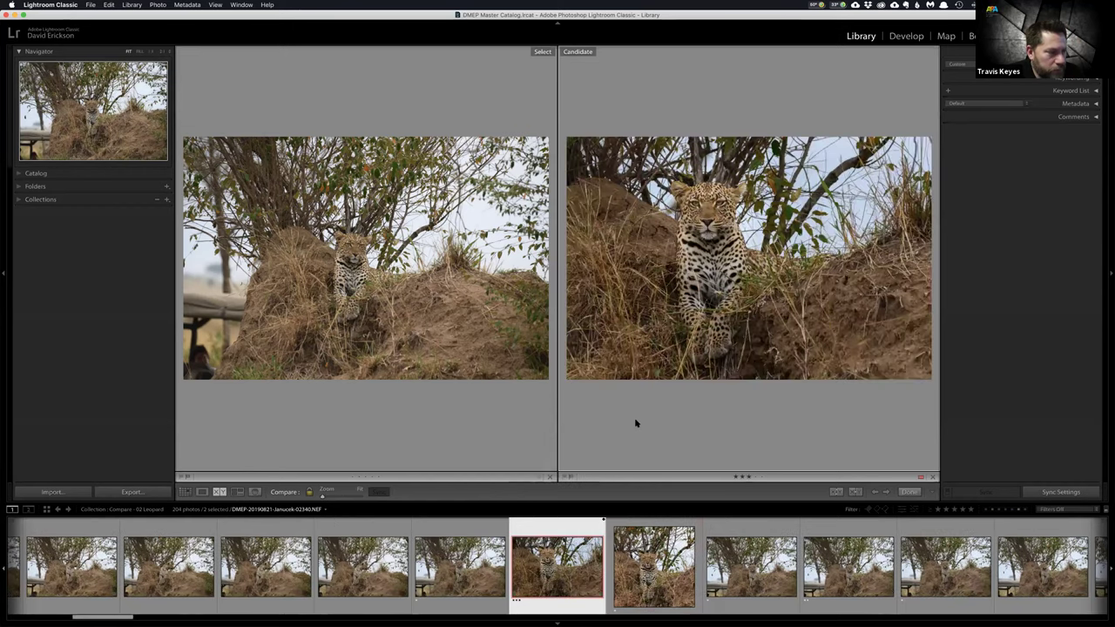
key("Right")
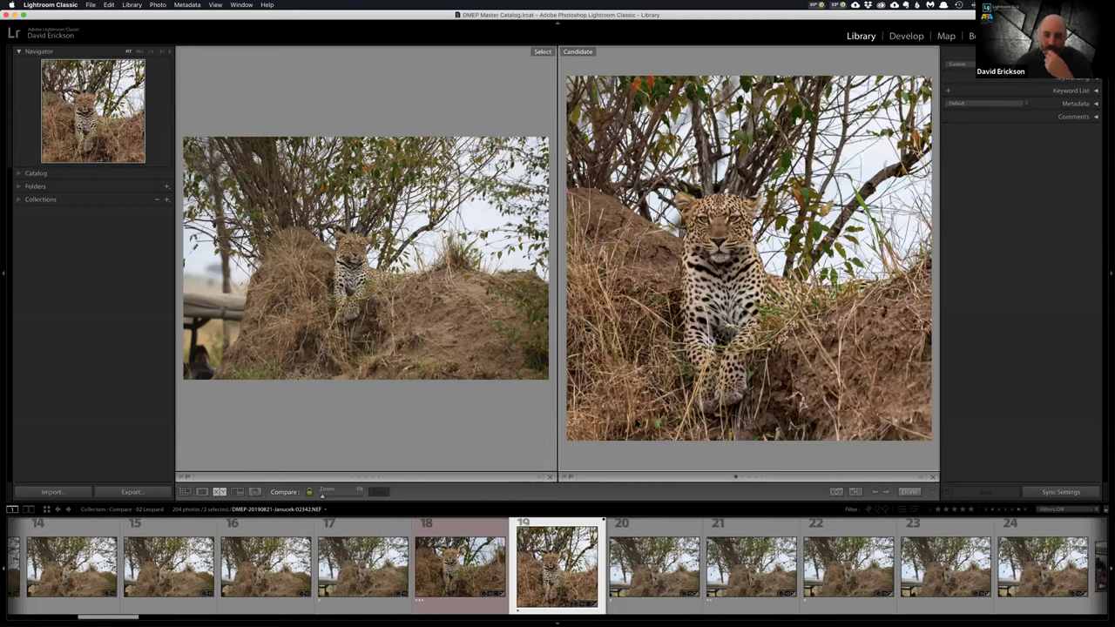
key("Right")
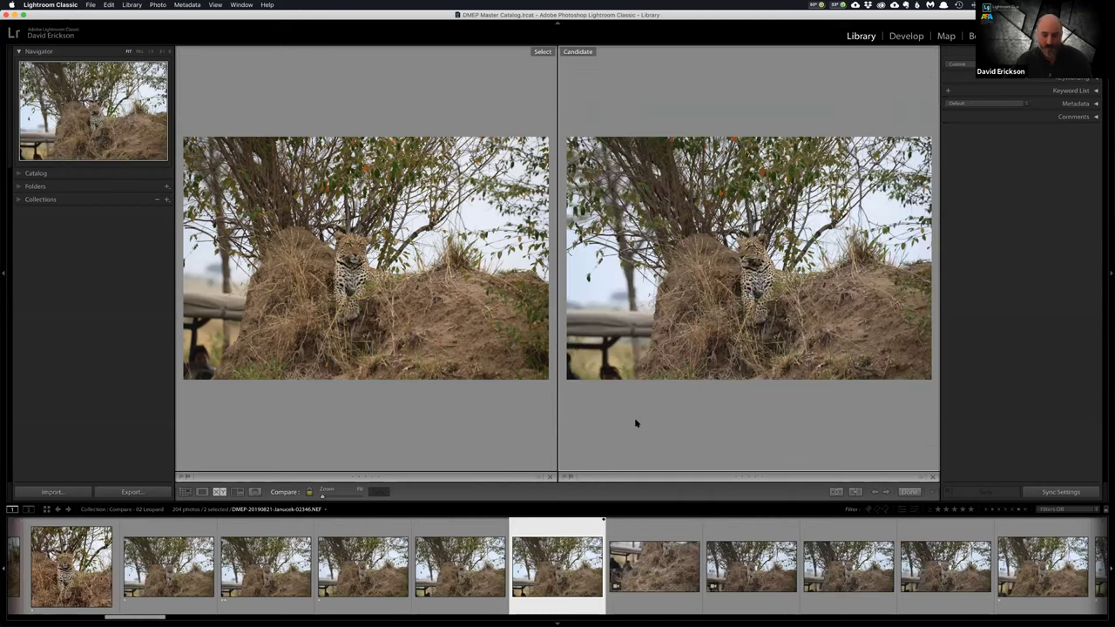
key("Right")
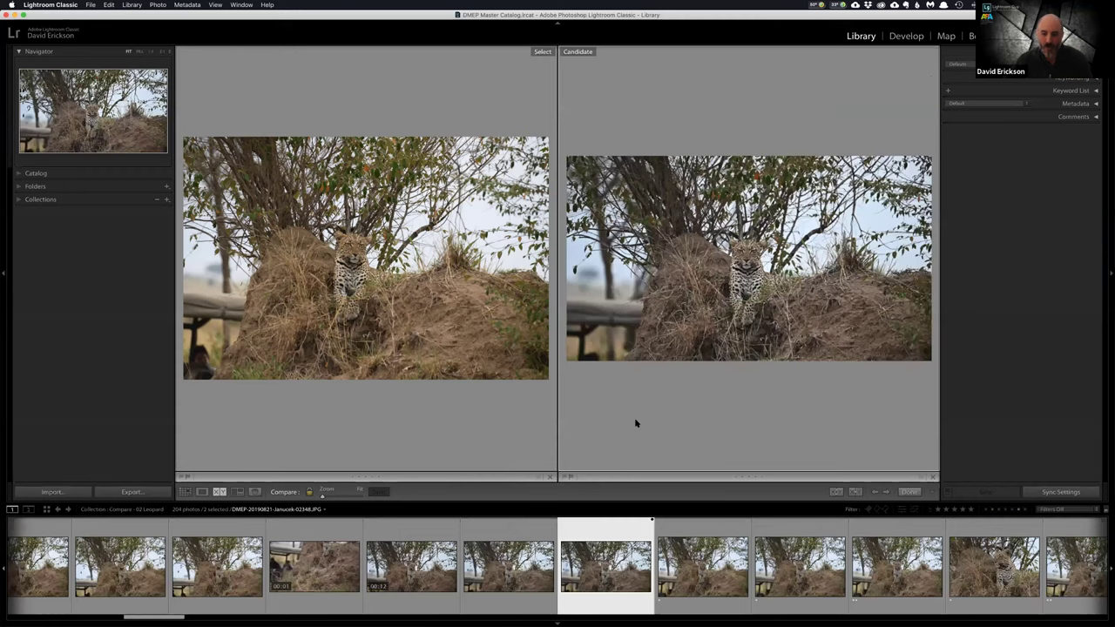
key("Right")
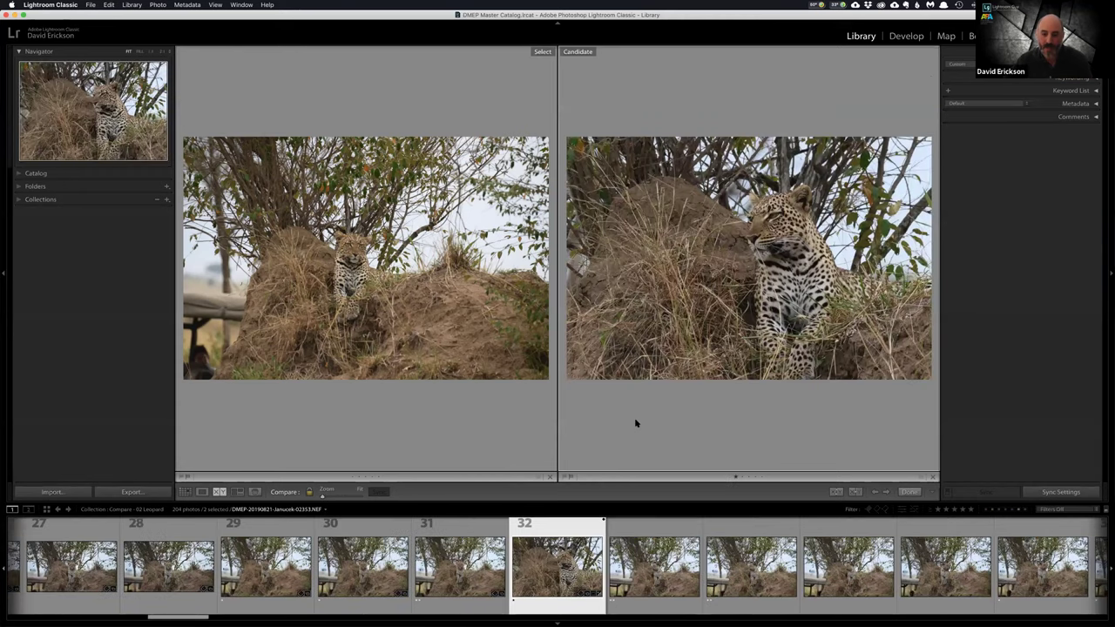
key("Right")
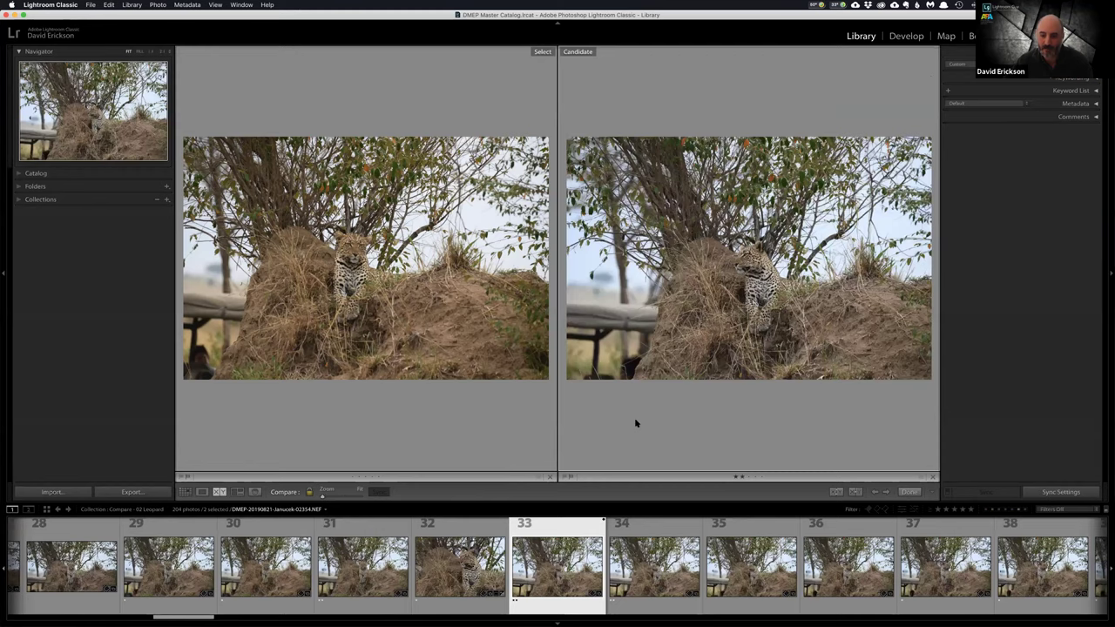
key("Right")
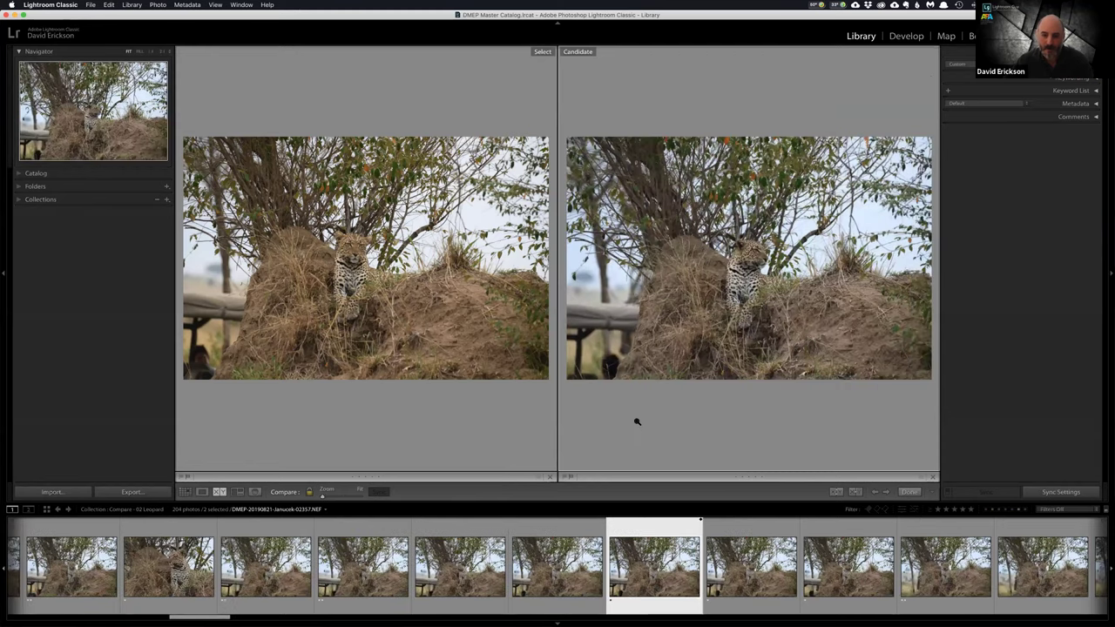
key("Right")
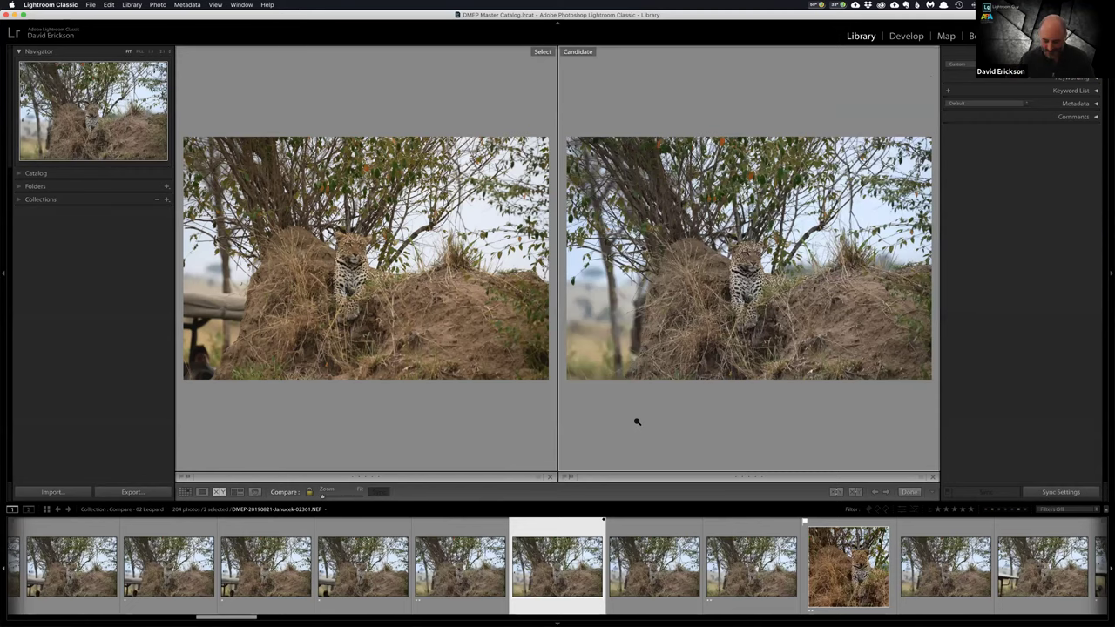
key("Right")
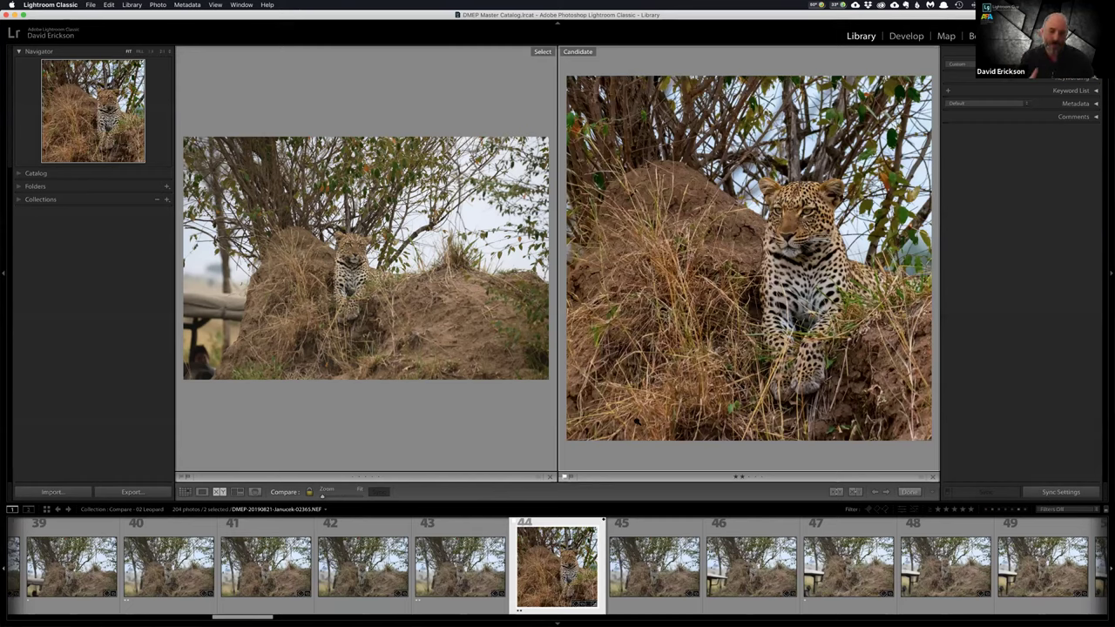
- Give the forty-fourth photo a red colour label and a four-star rating
key("6")
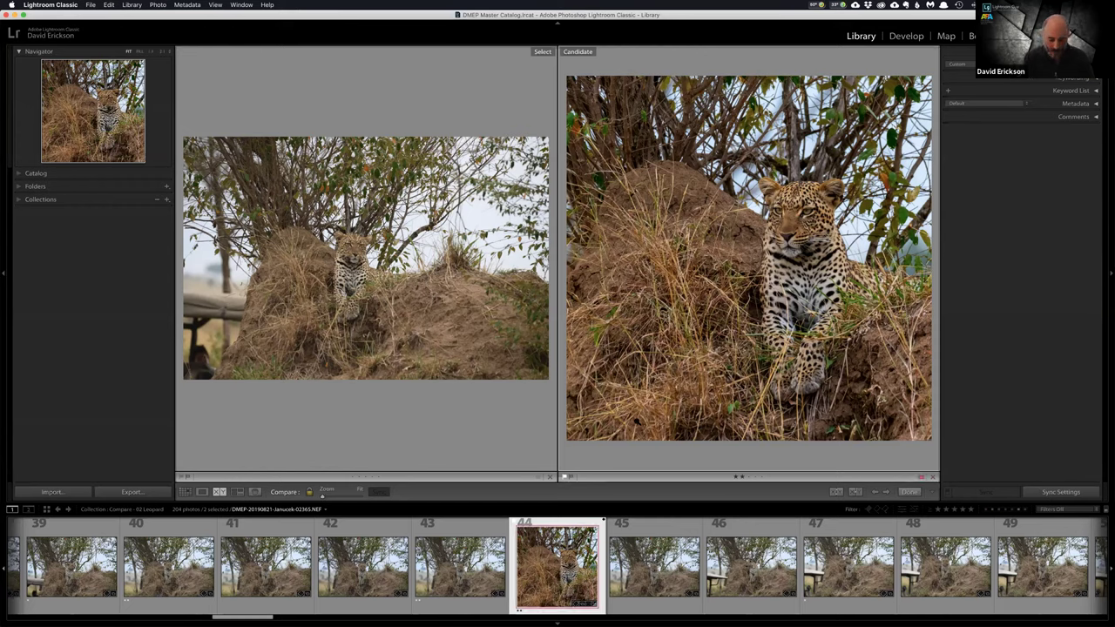
key("4")
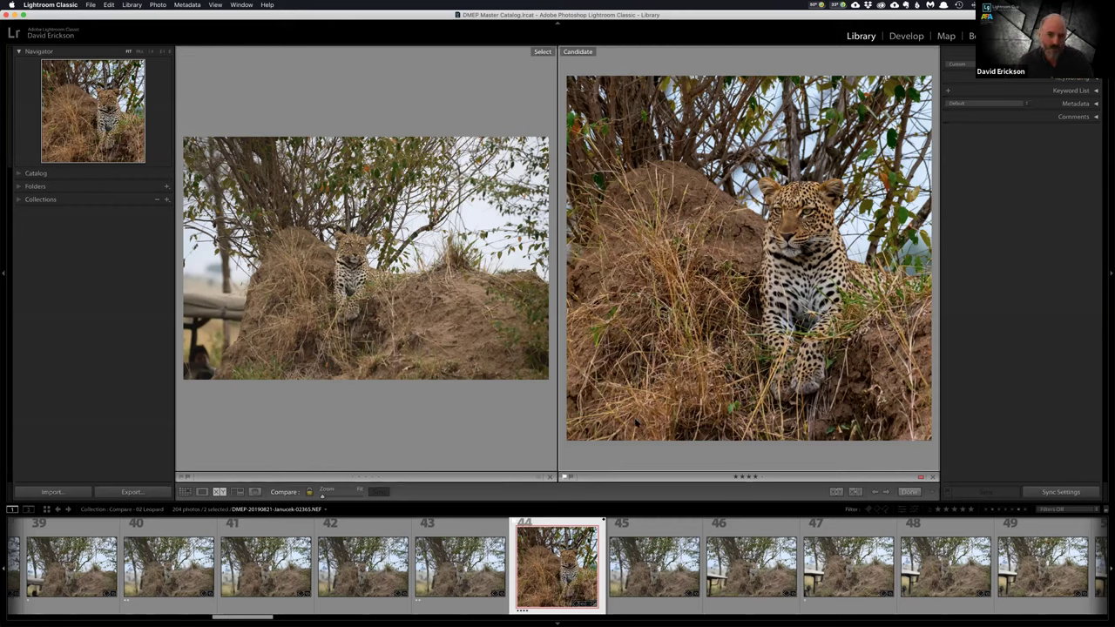
- Switch to Grid view, and browse down to the star-rated leopard photos
key("g")
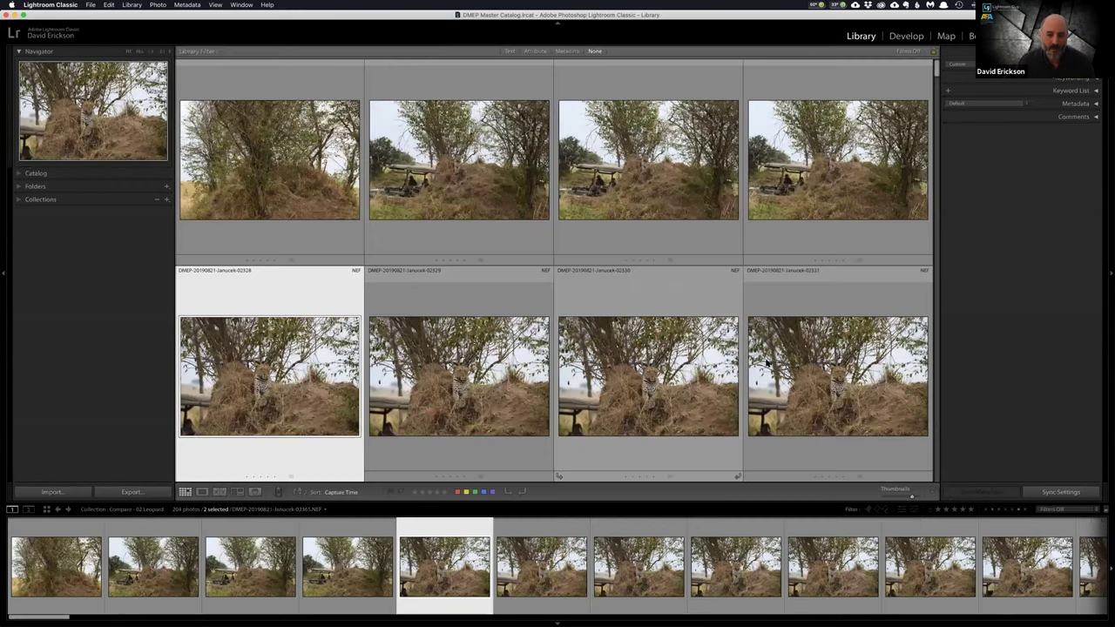
scroll(766, 364, "down", 3)
scroll(766, 364, "down", 10)
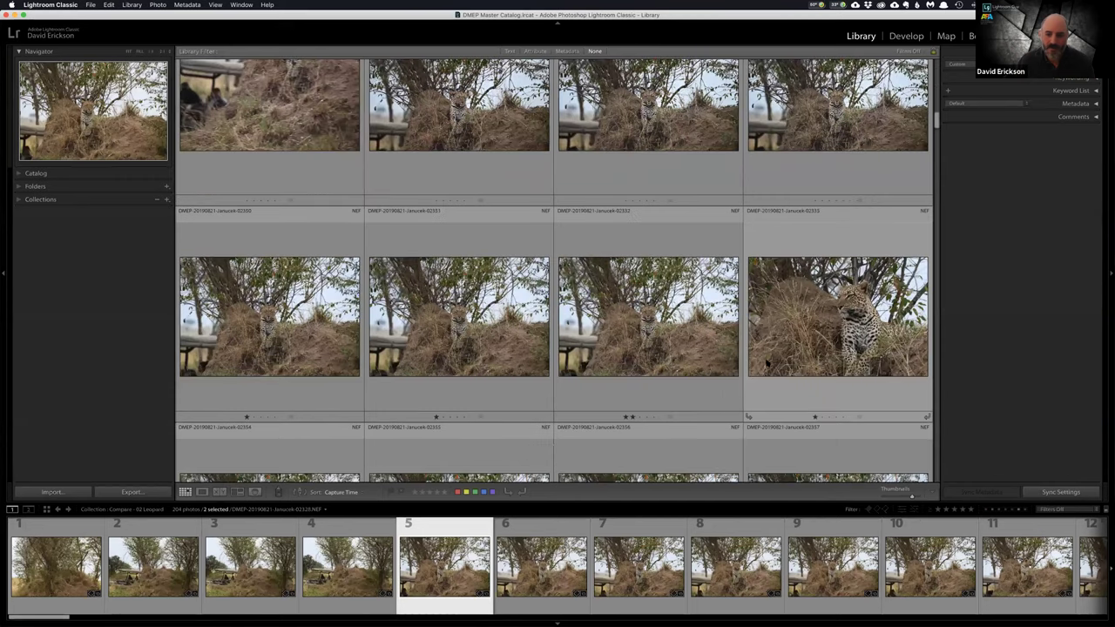
scroll(837, 330, "down", 2)
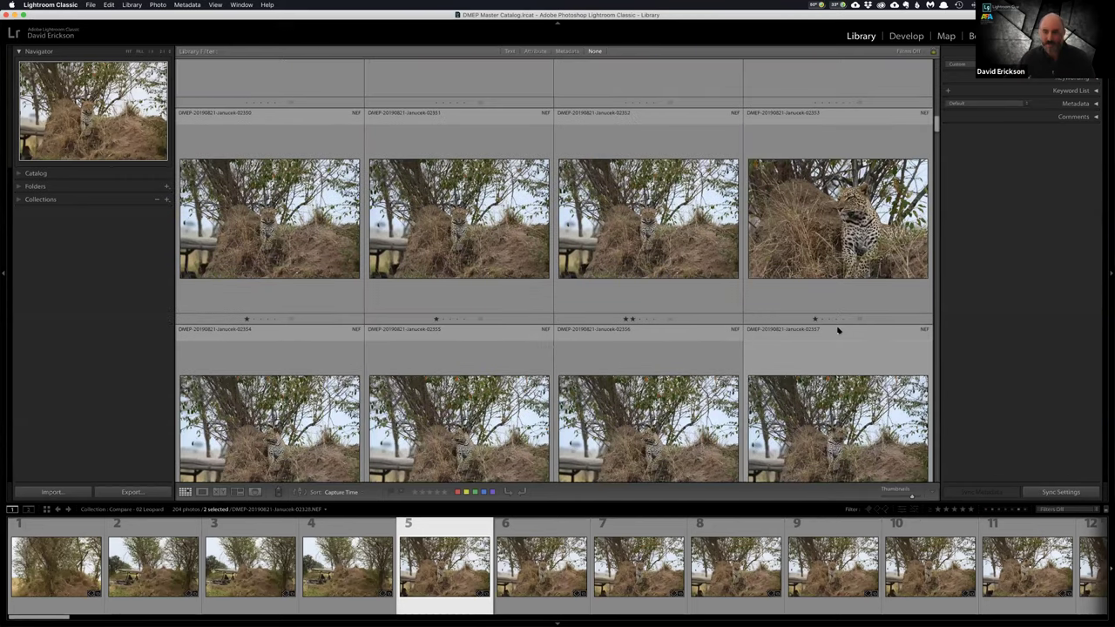
- Open the forty-fourth leopard photo in Develop, and reset all its adjustments and its crop
scroll(837, 330, "down", 5)
left_click(837, 330)
key("d")
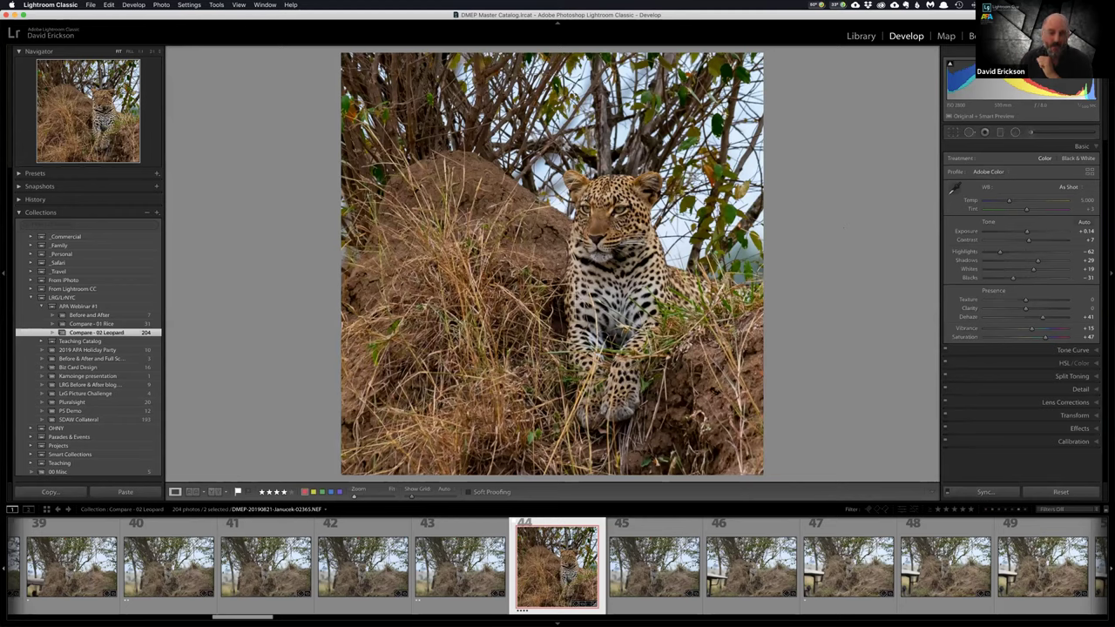
left_click(1060, 491)
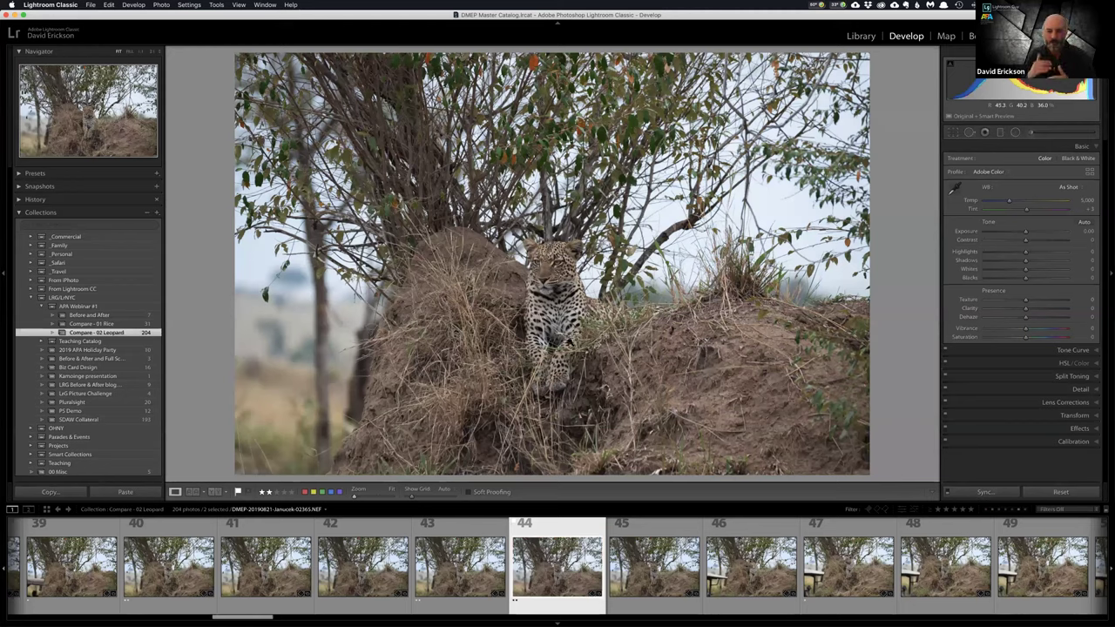
key("ctrl+shift+4")
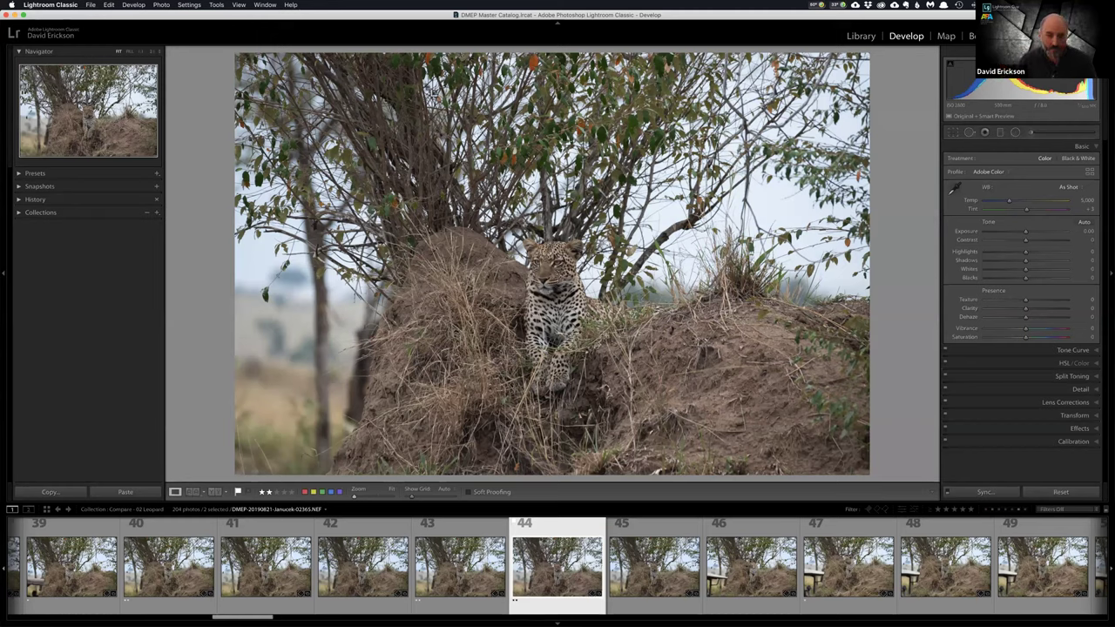
- Crop the leopard photo to a 1 x 1 aspect ratio, framed tightly around the leopard and the mound beside it
key("r")
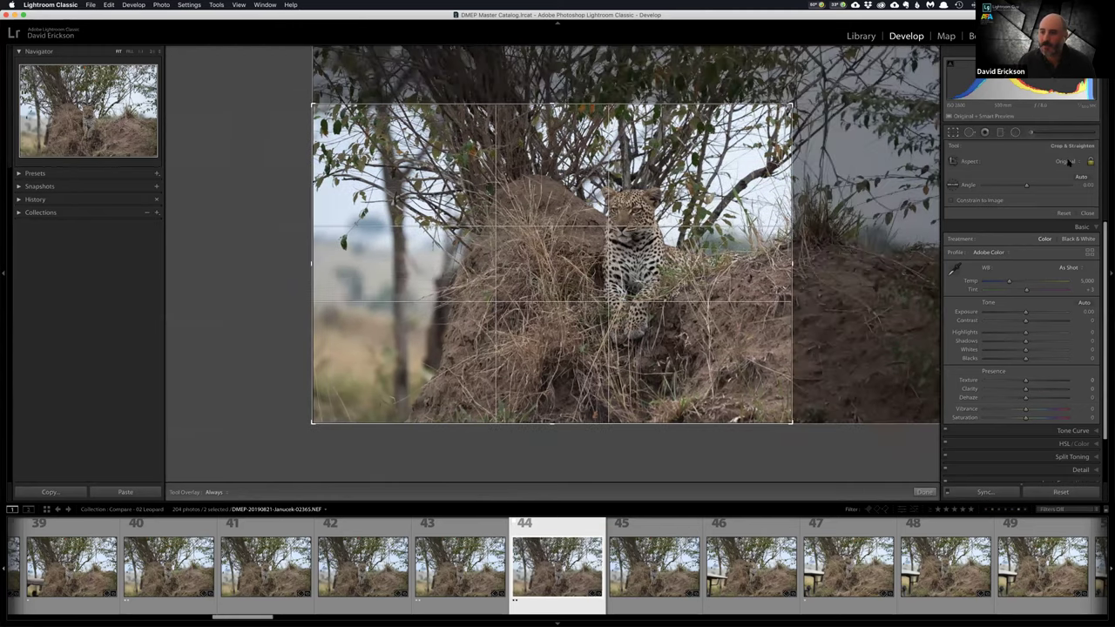
left_click(1068, 162)
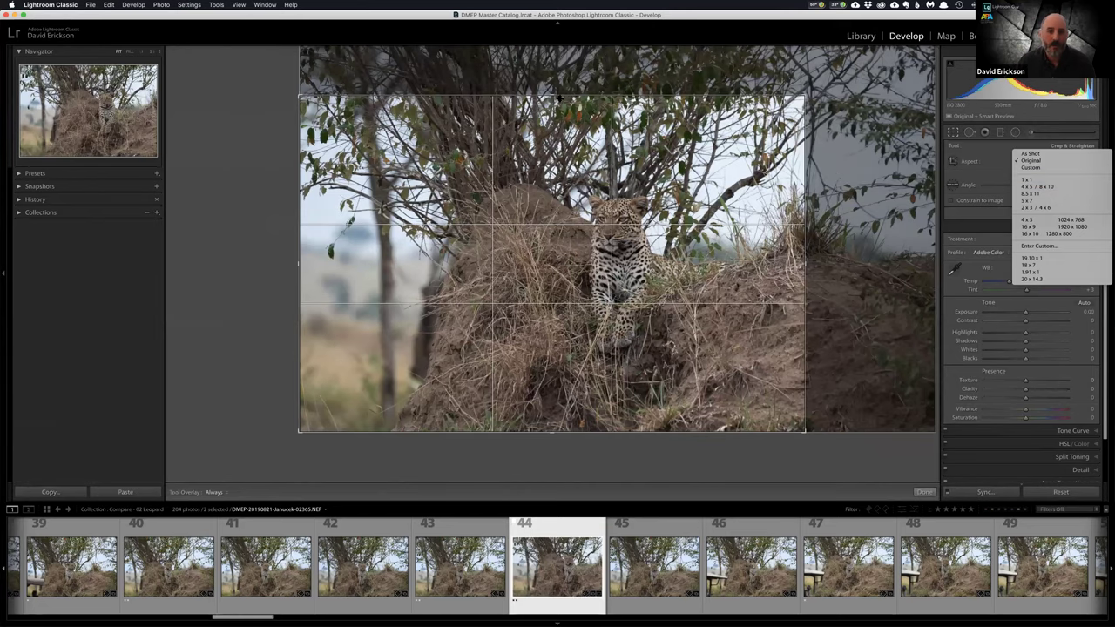
left_click(556, 129)
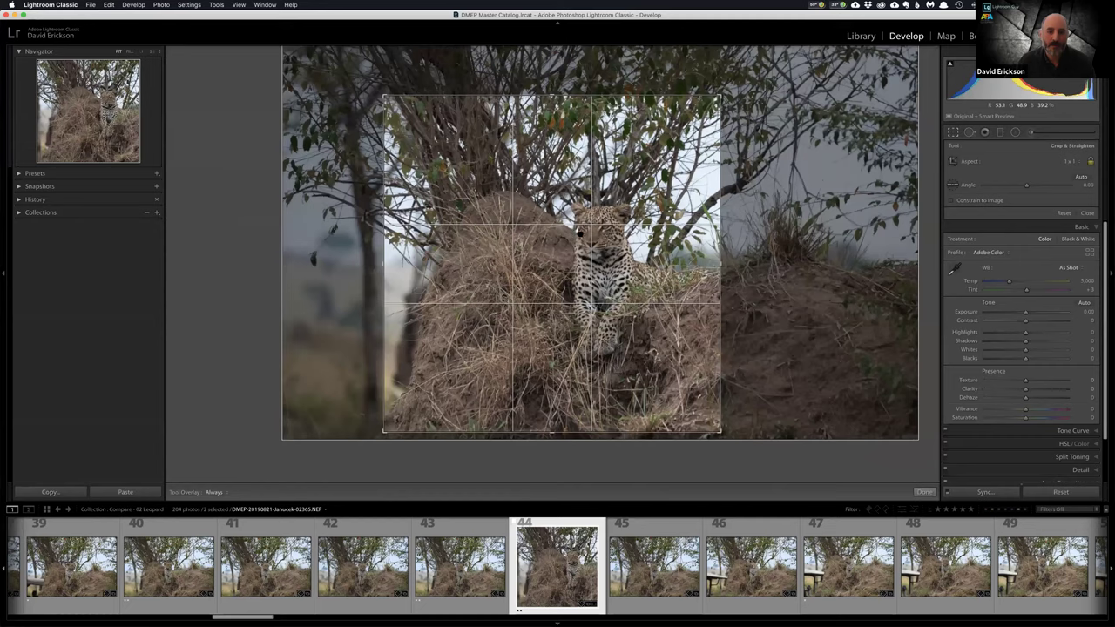
left_click_drag(579, 238, 579, 245)
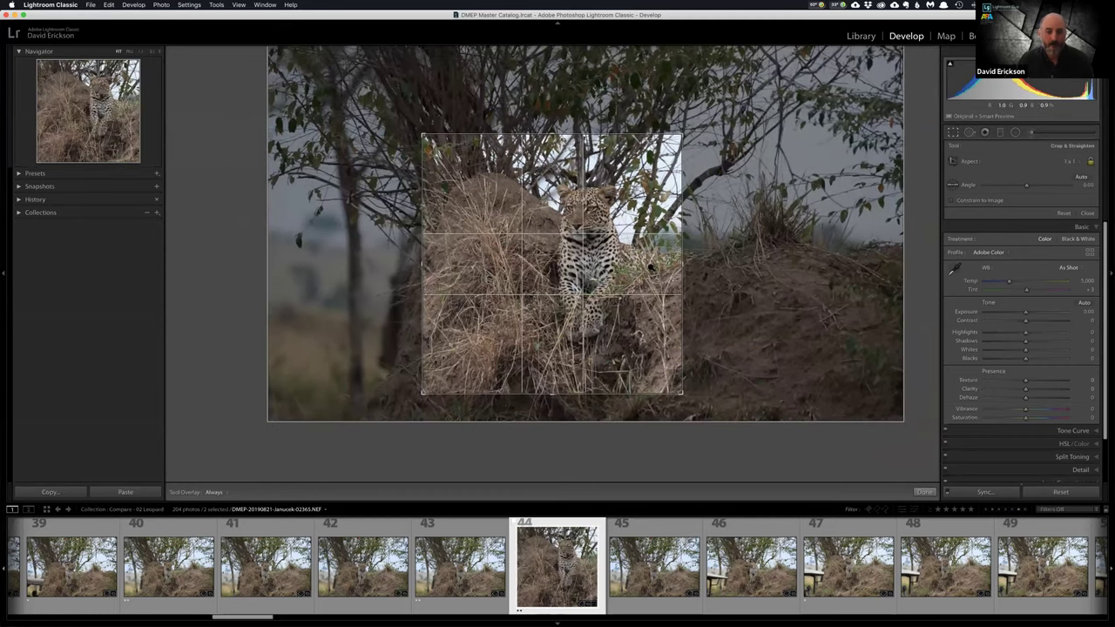
key("Return")
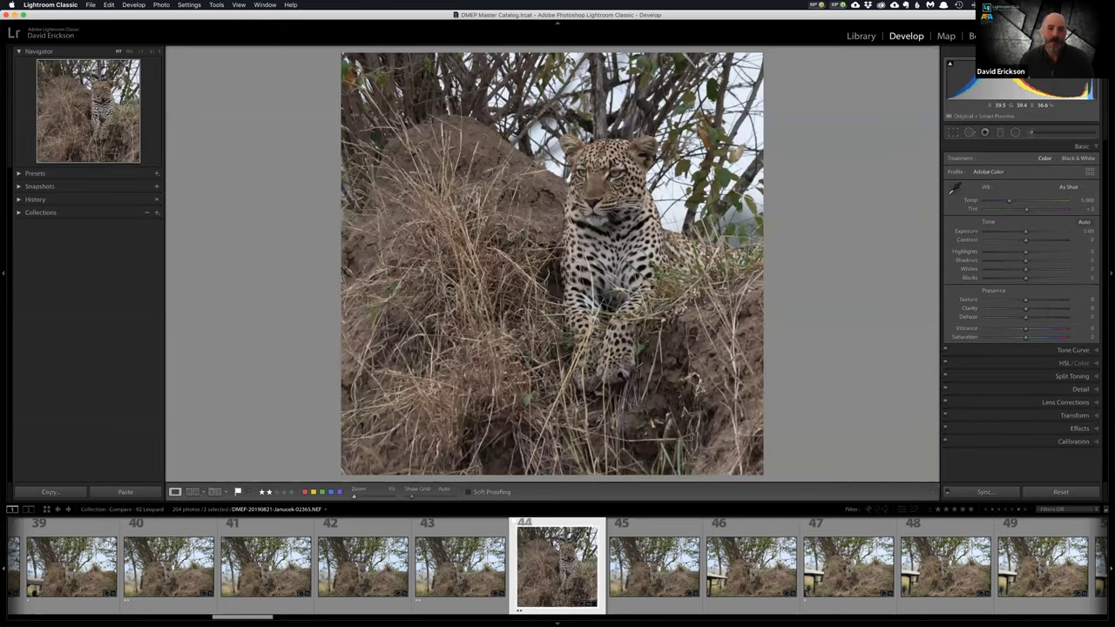
key("r")
key("Return")
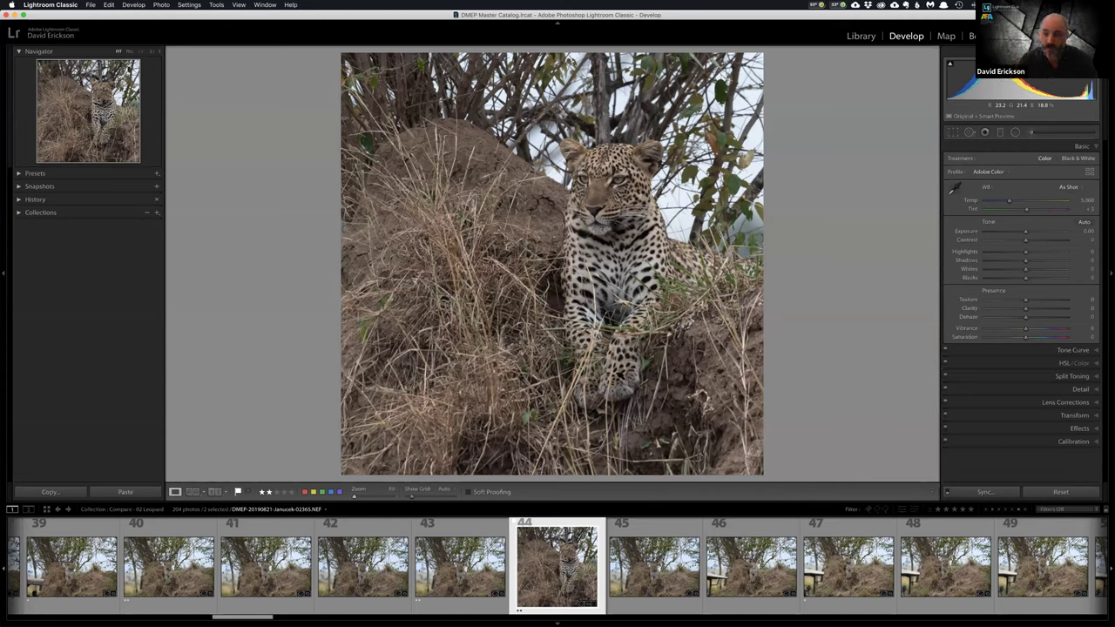
- Apply Auto tone to the cropped leopard photo, and check it against the Before version
left_click(1083, 223)
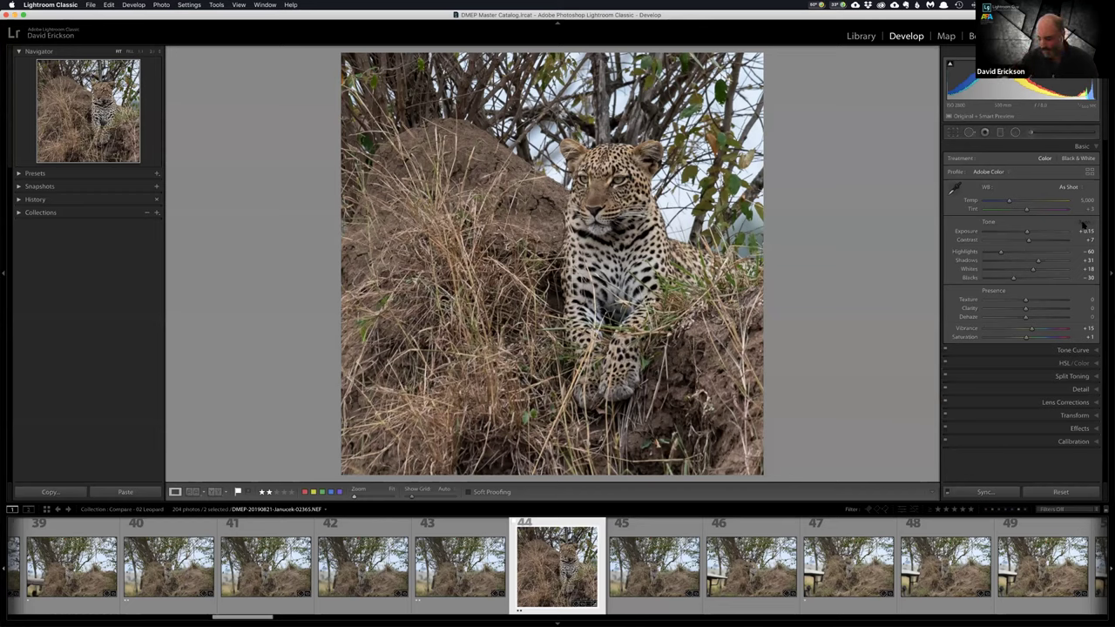
key("backslash")
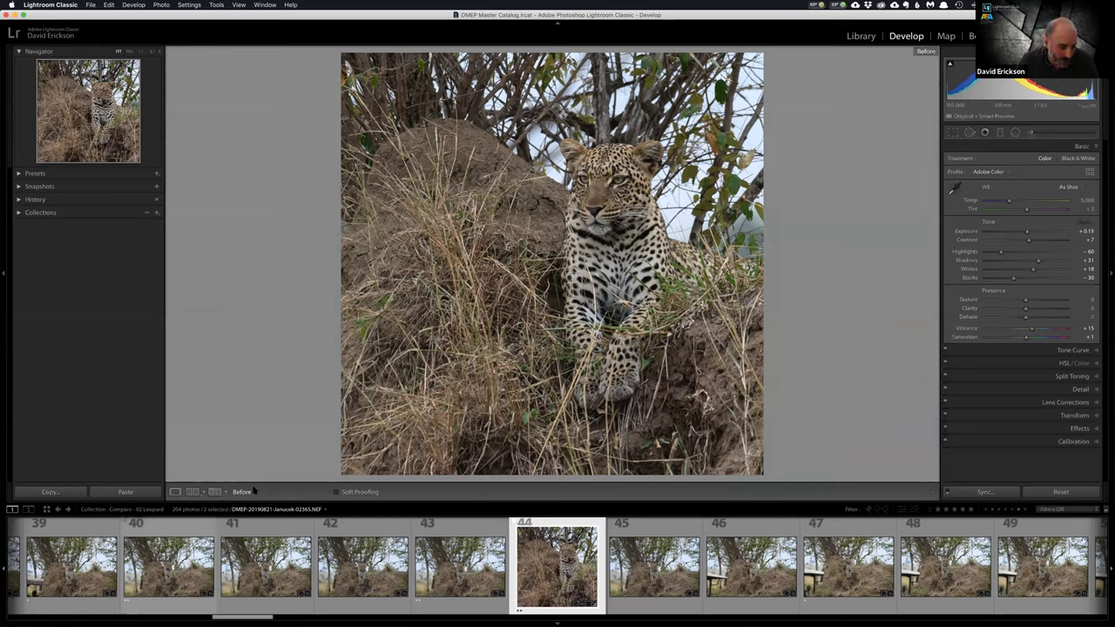
key("backslash")
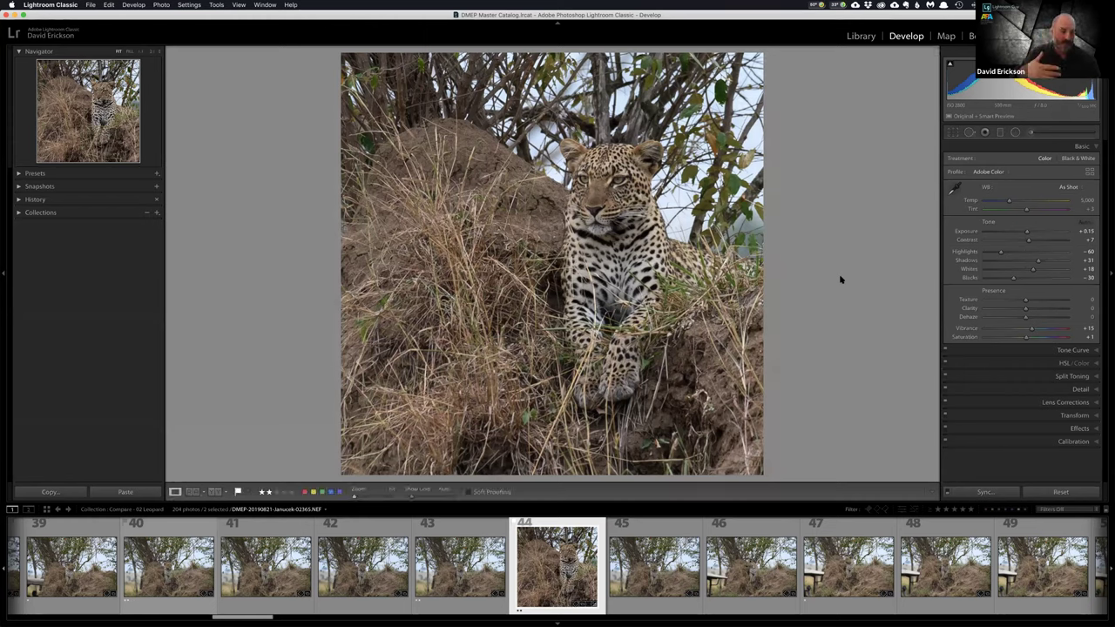
- Toggle repeatedly between the Before and edited versions of the leopard photo to examine the effect of the automatic tone adjustments
key("backslash")
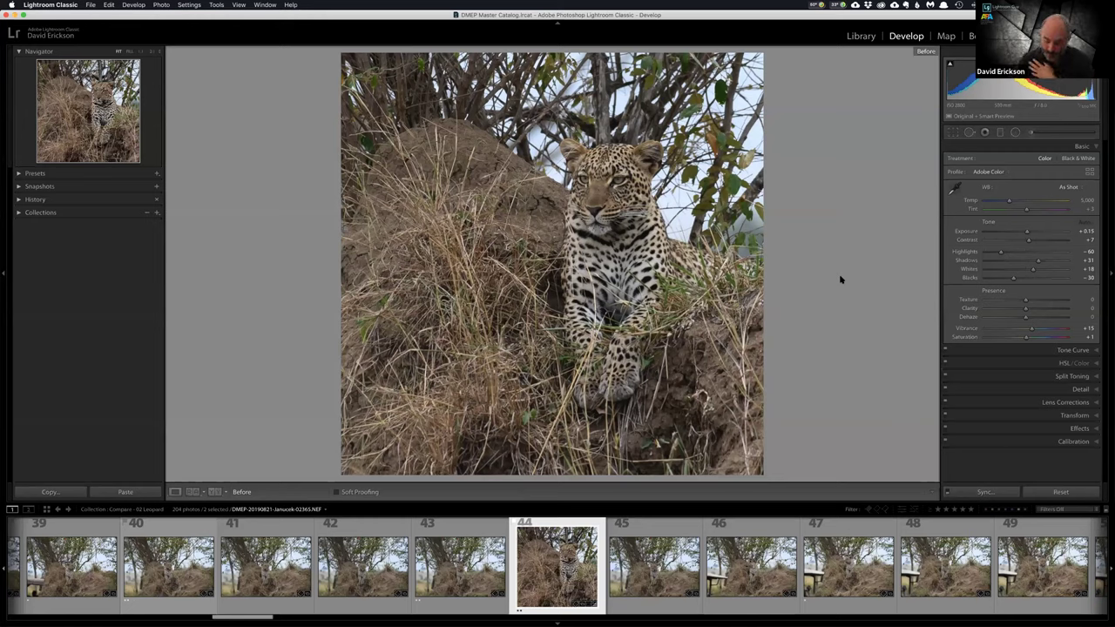
key("backslash")
key("backslash")
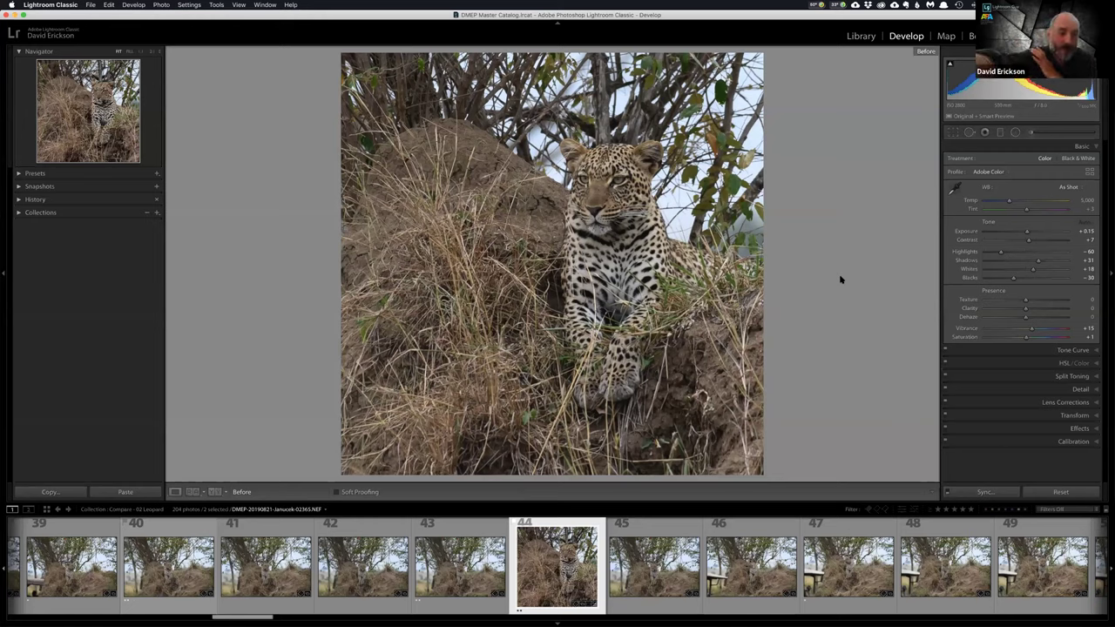
key("backslash")
key("backslash")
key("backslash")
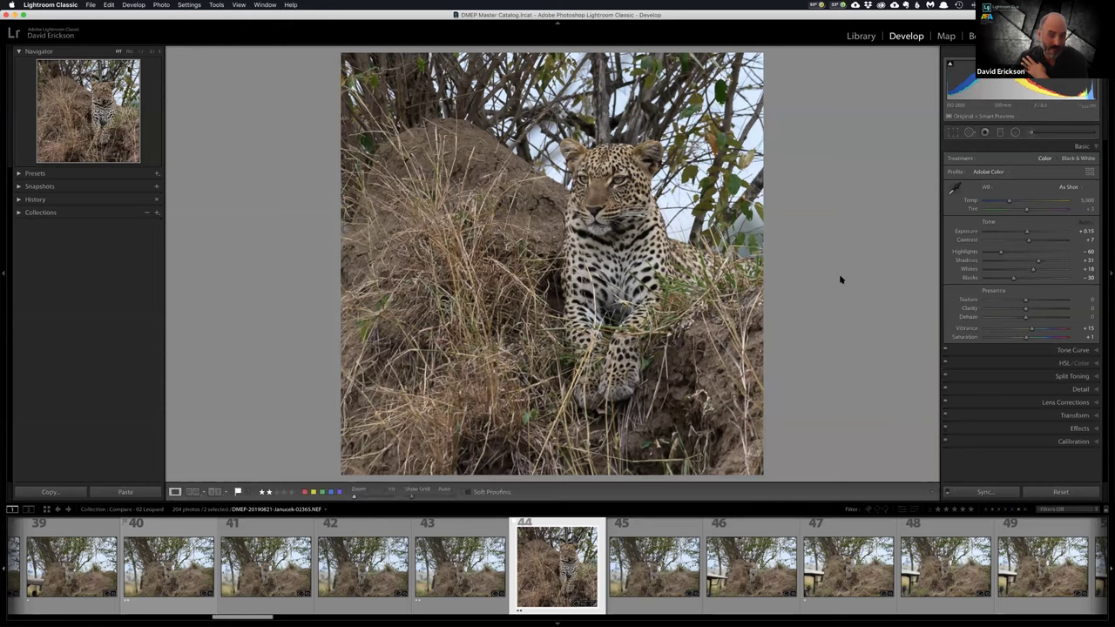
key("backslash")
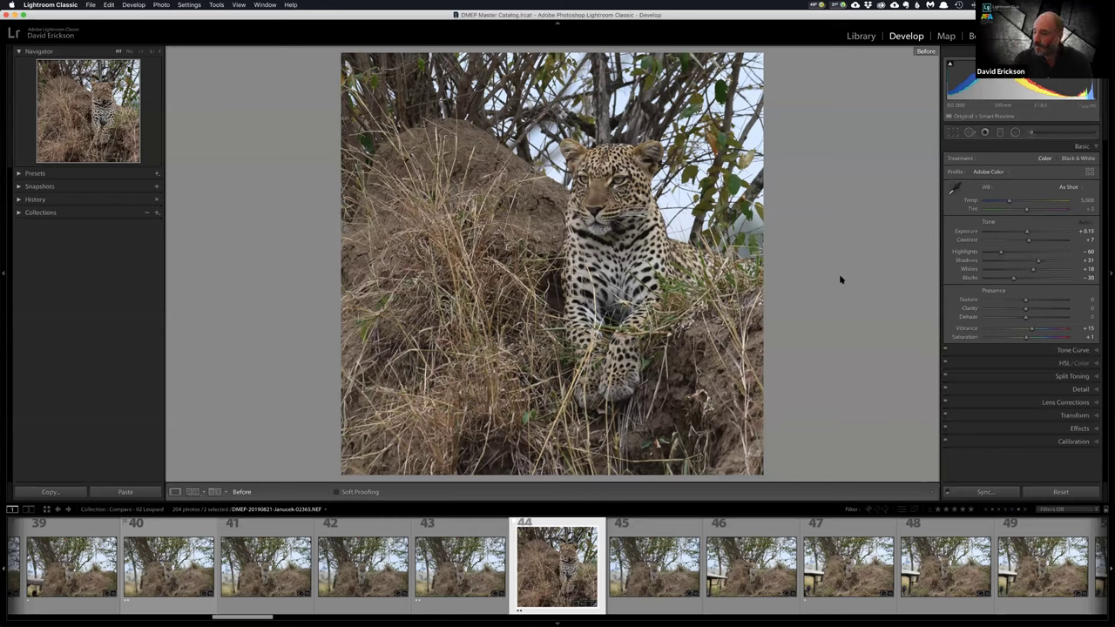
key("backslash")
key("backslash")
key("backslash")
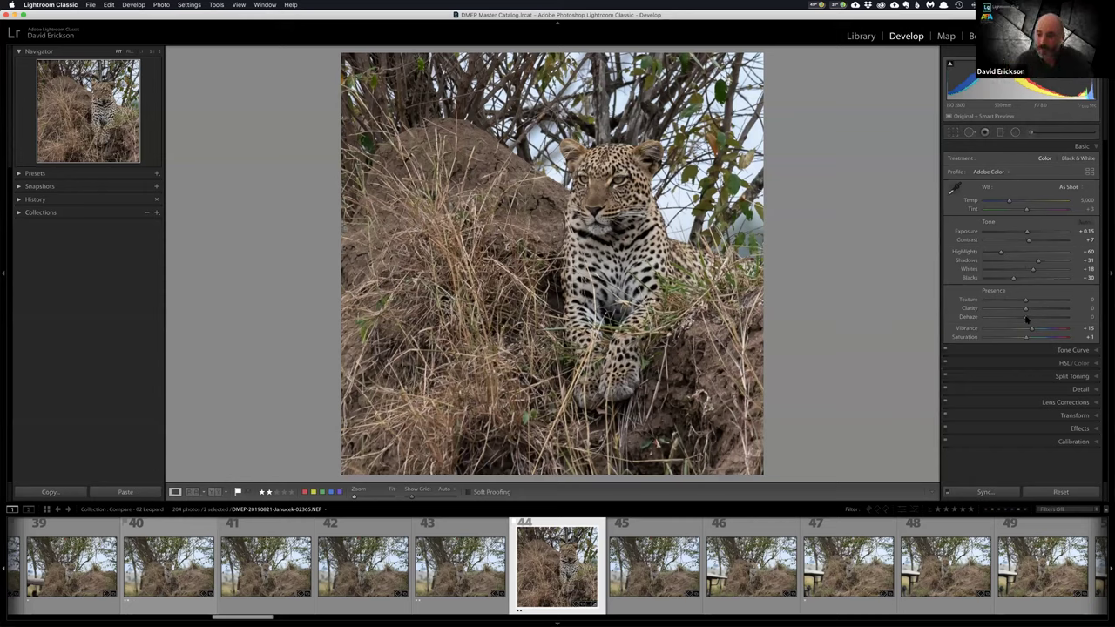
- Try strong Dehaze amounts on the leopard photo, and settle Dehaze at +33
left_click_drag(1027, 319, 1063, 320)
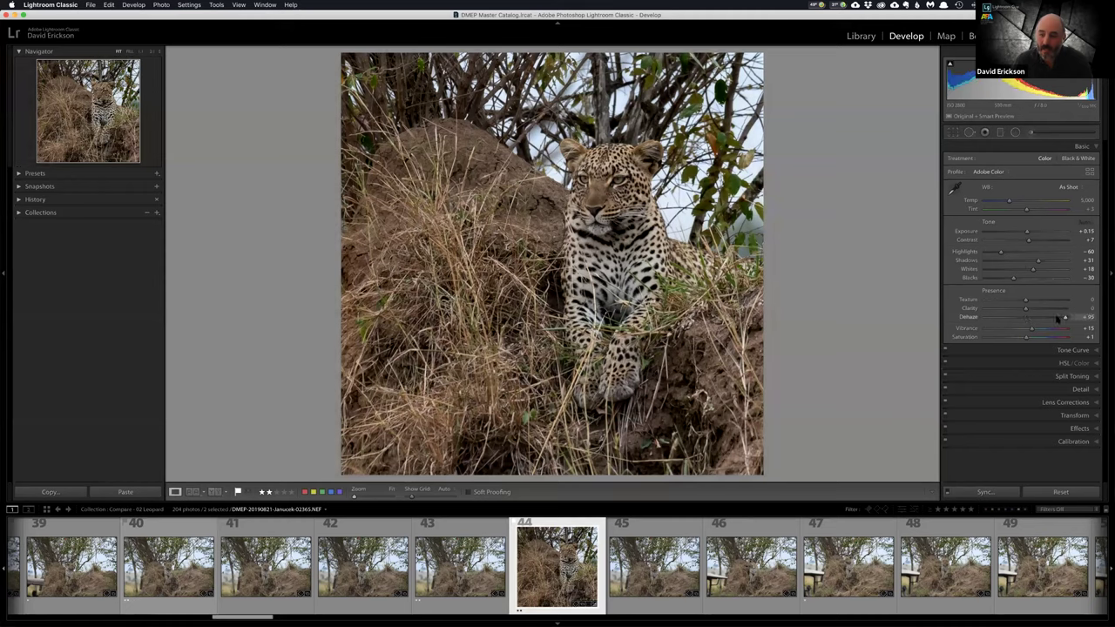
left_click(1042, 318)
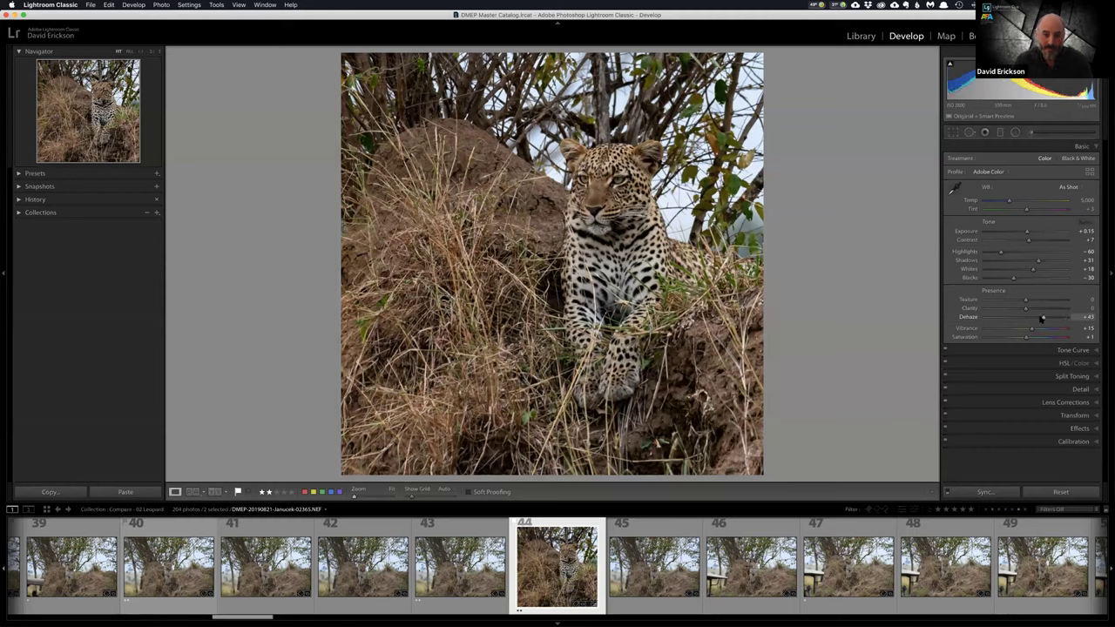
left_click_drag(1042, 319, 1039, 319)
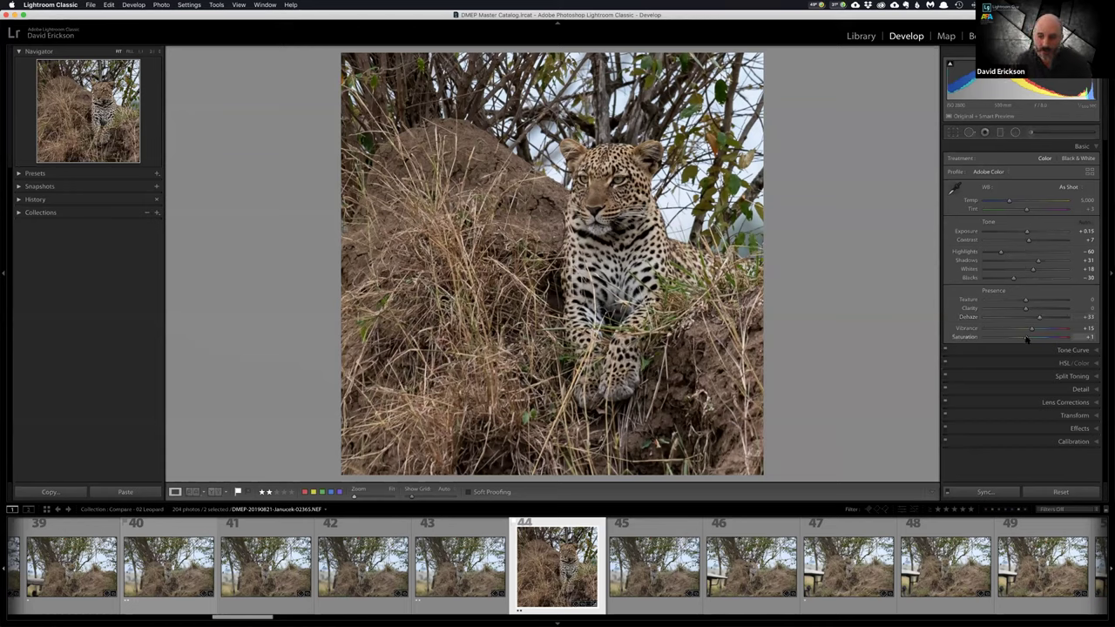
- Try Saturation at +55 against the Before version, and reduce Saturation to +14
left_click_drag(1041, 340, 1048, 339)
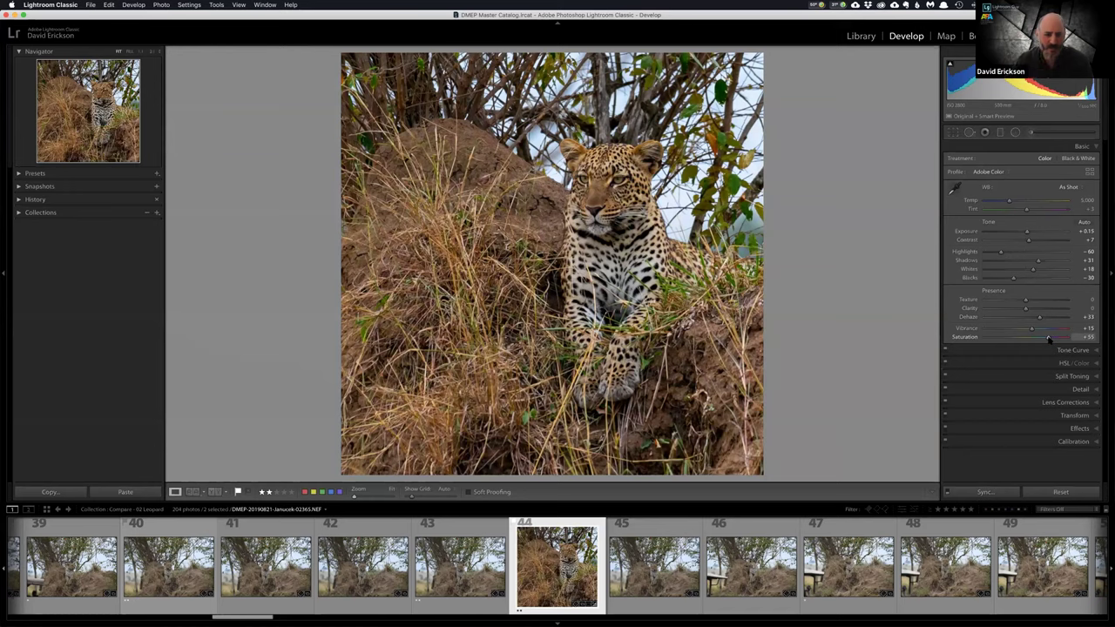
key("backslash")
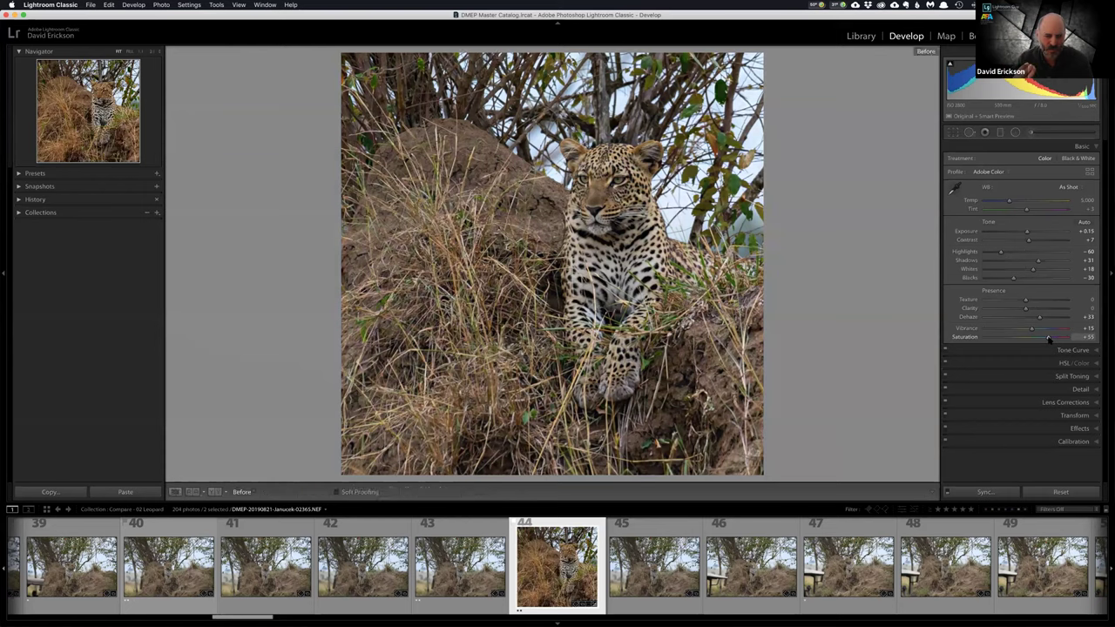
key("backslash")
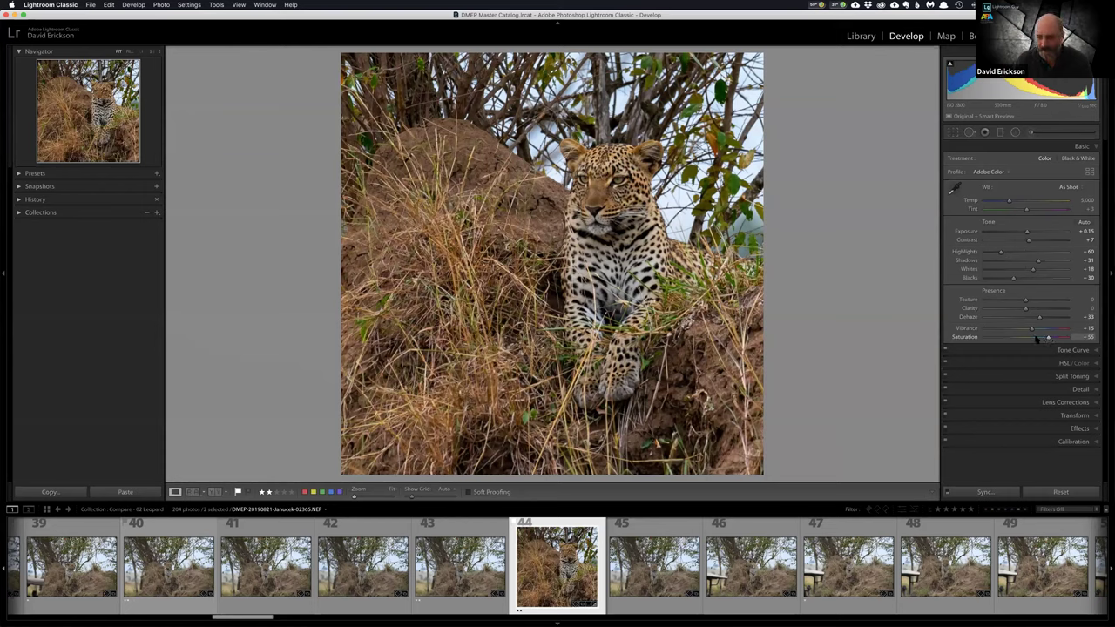
key("backslash")
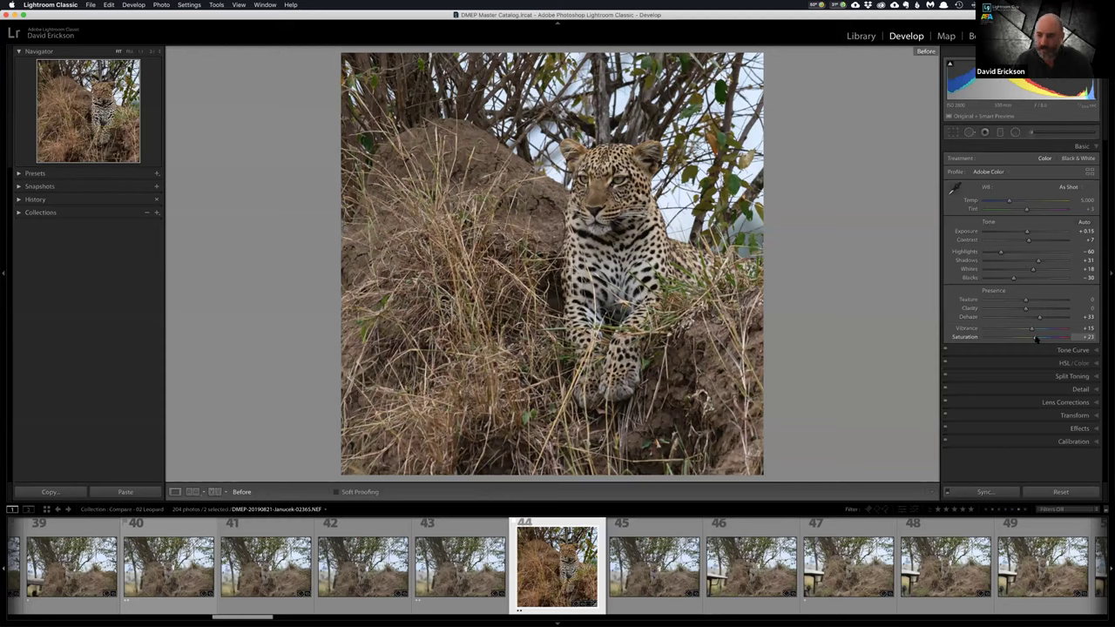
left_click_drag(1033, 338, 1032, 338)
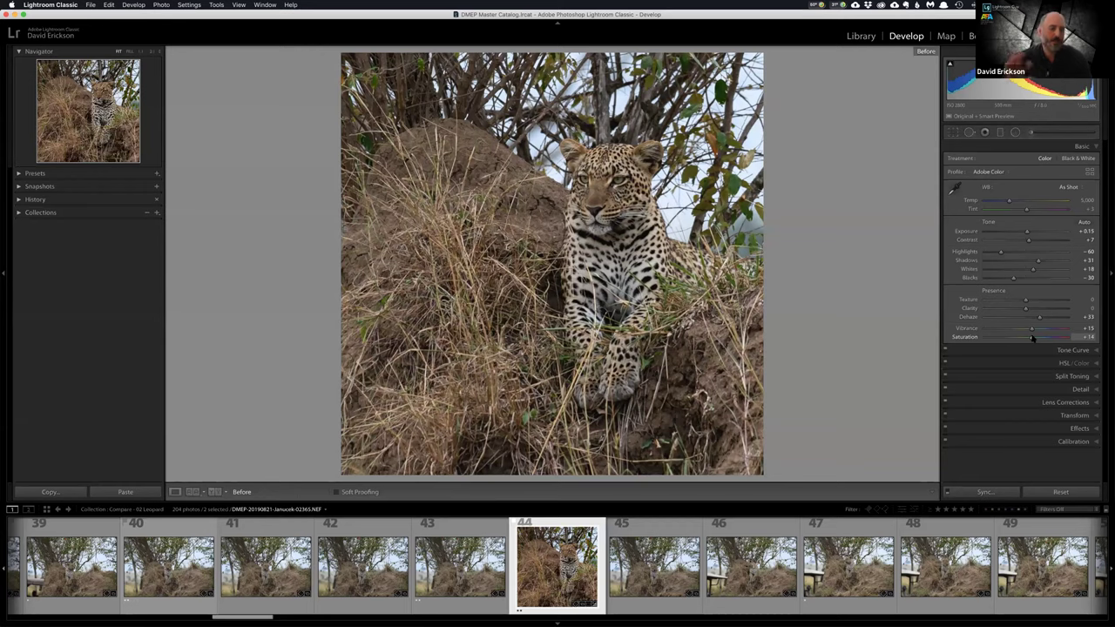
key("backslash")
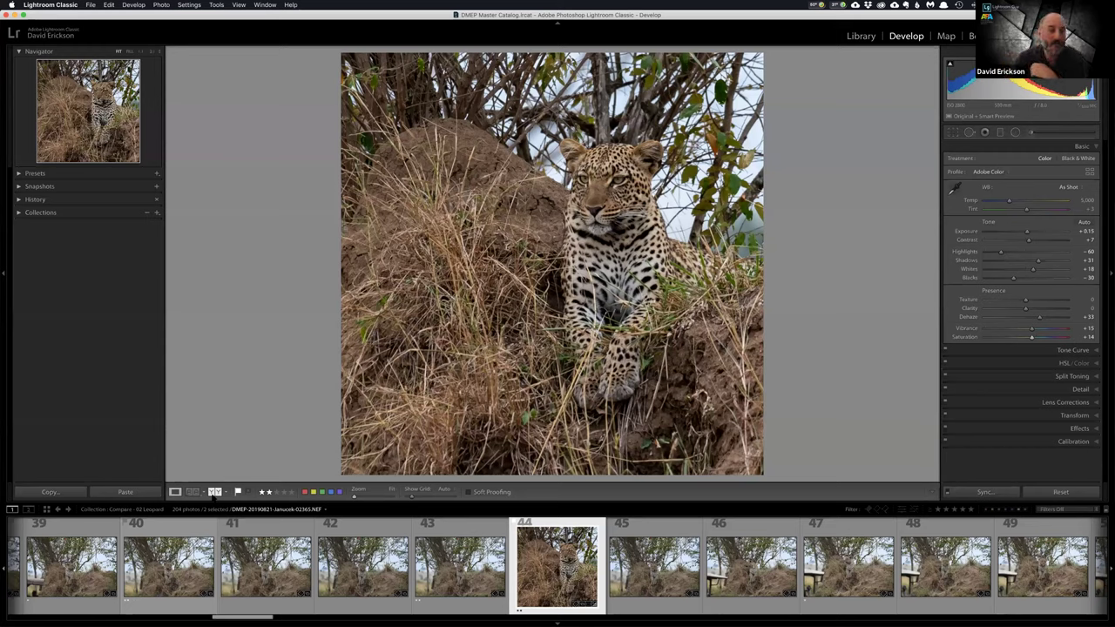
- Check the photo's info overlay, and zoom in on the leopard's face to inspect its detail before returning to the full image
key("i")
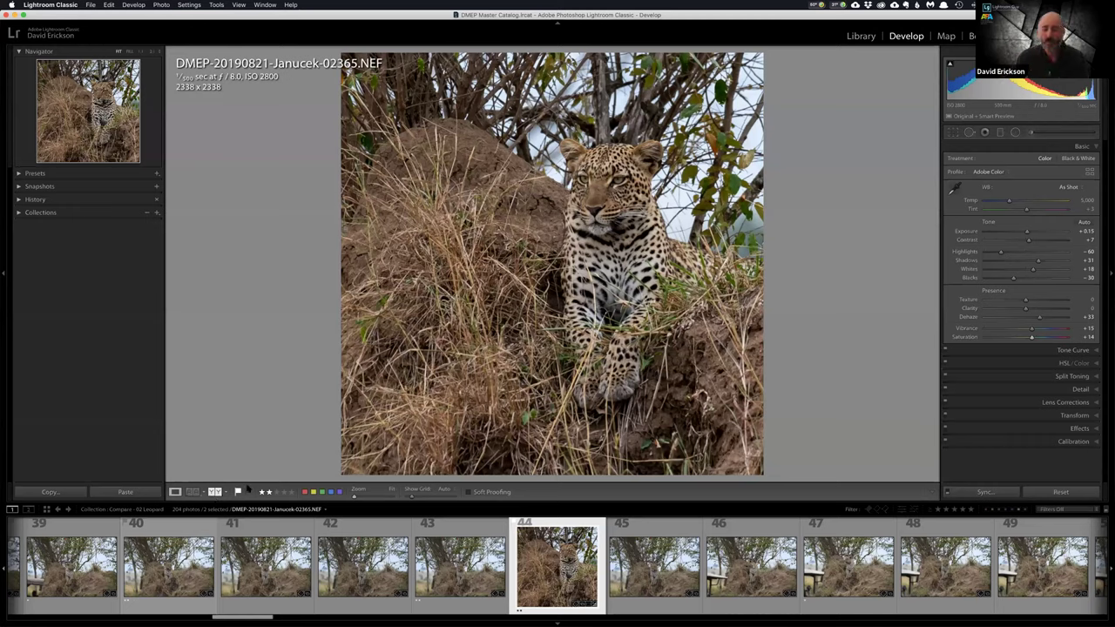
key("i")
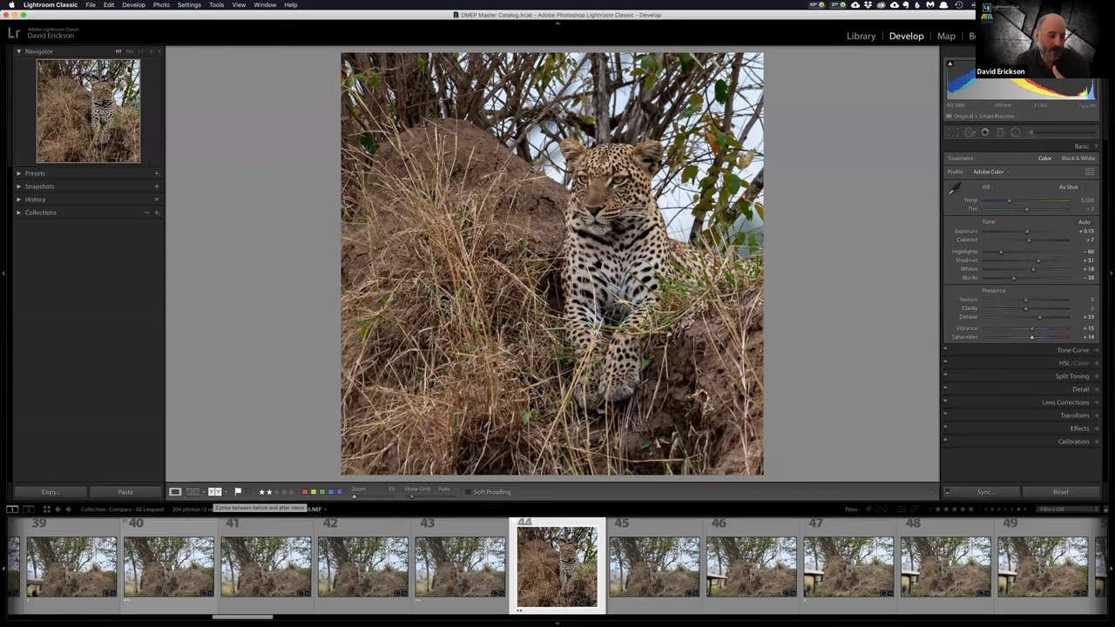
key("z")
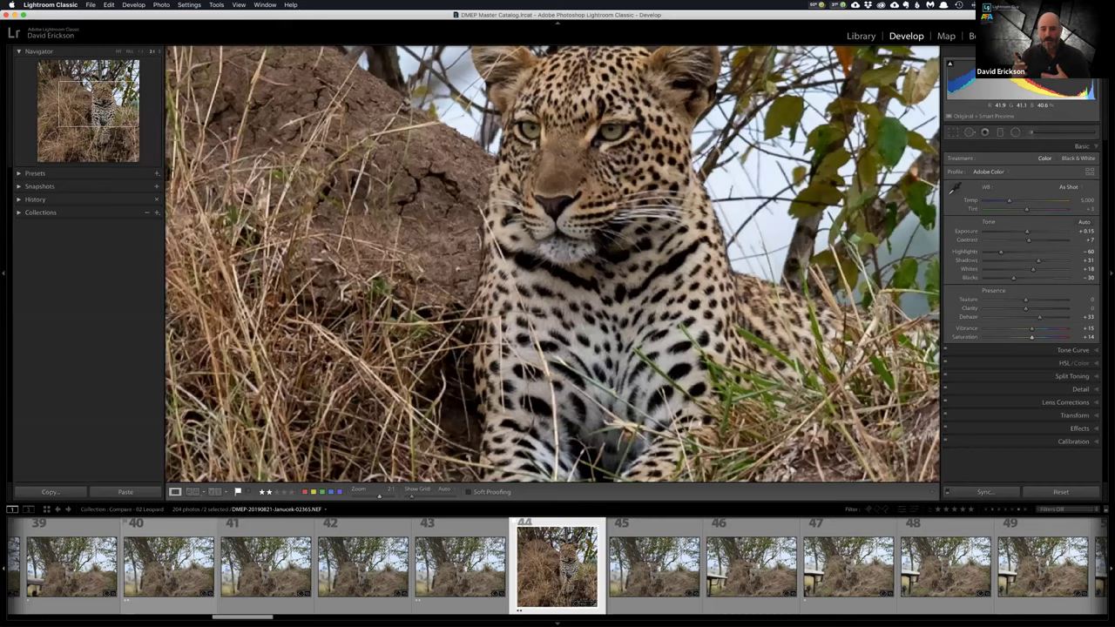
key("super+minus")
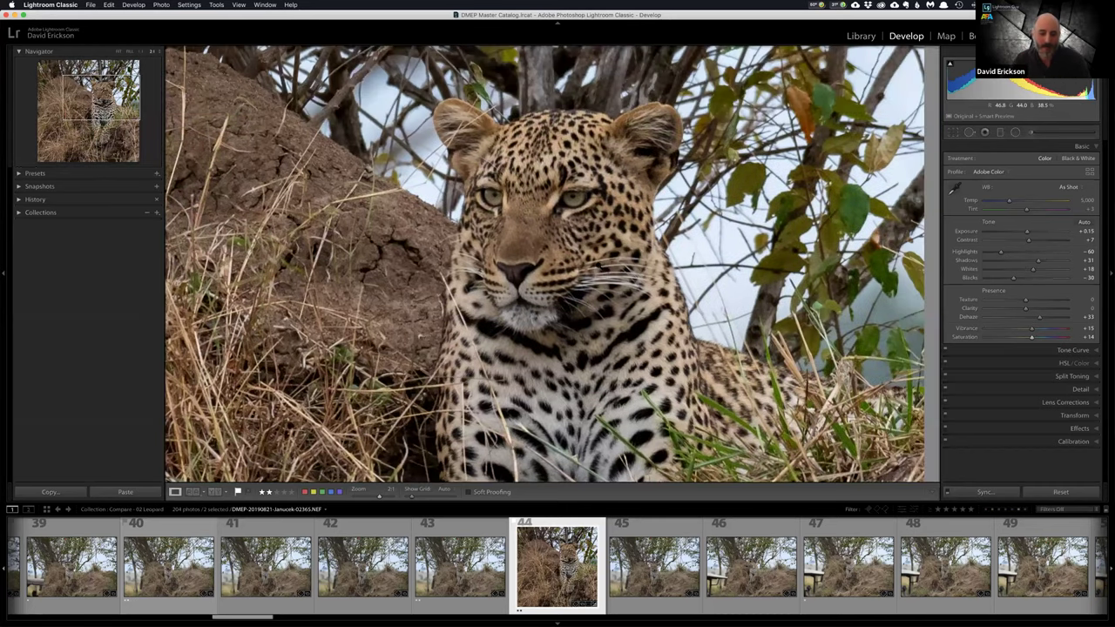
key("super+minus")
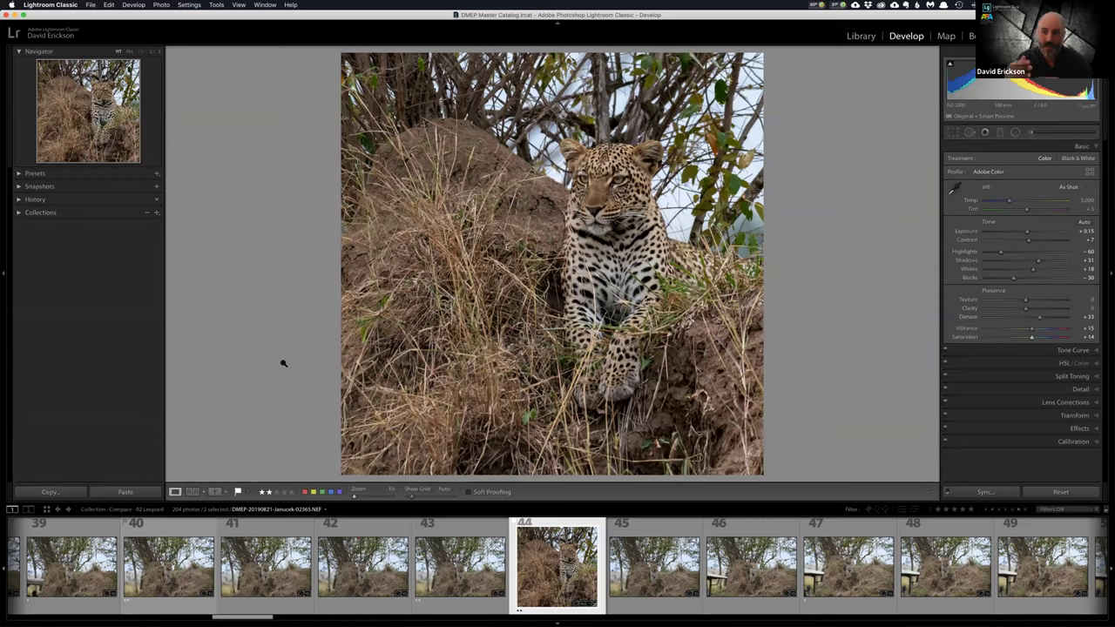
- Show Before and After side by side, zoomed in on the leopard's face, and set Texture to +100
key("y")
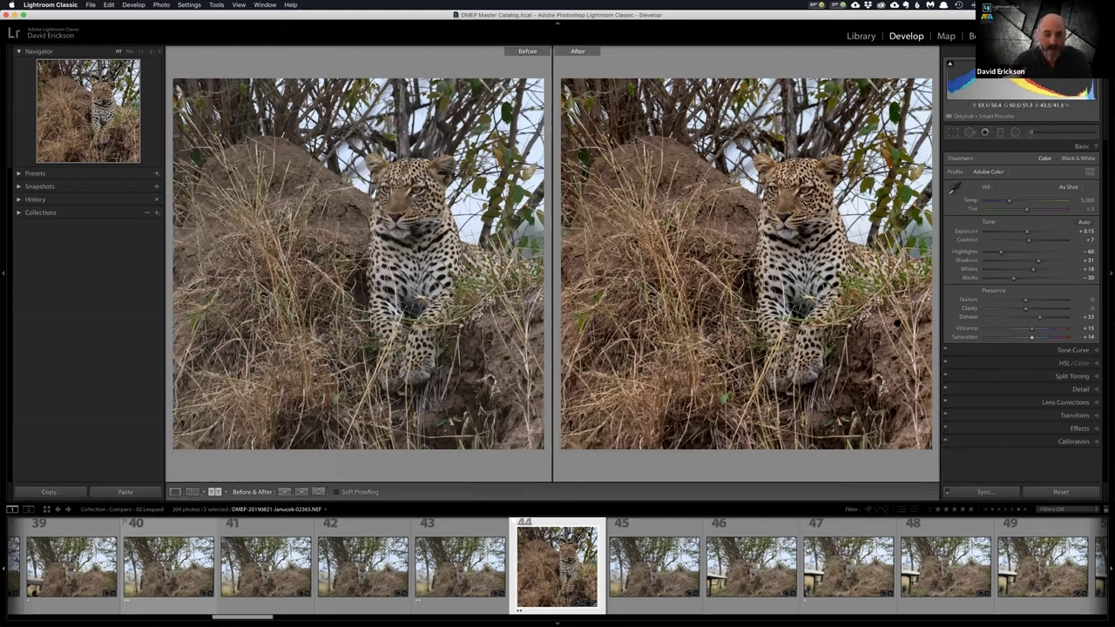
key("z")
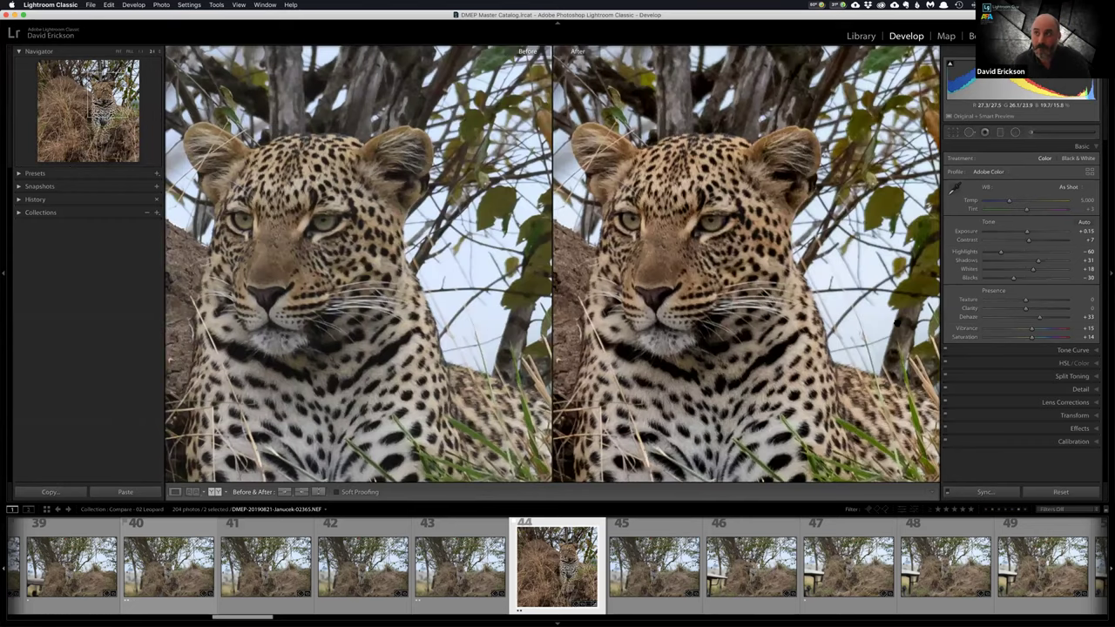
scroll(900, 324, "left", 3)
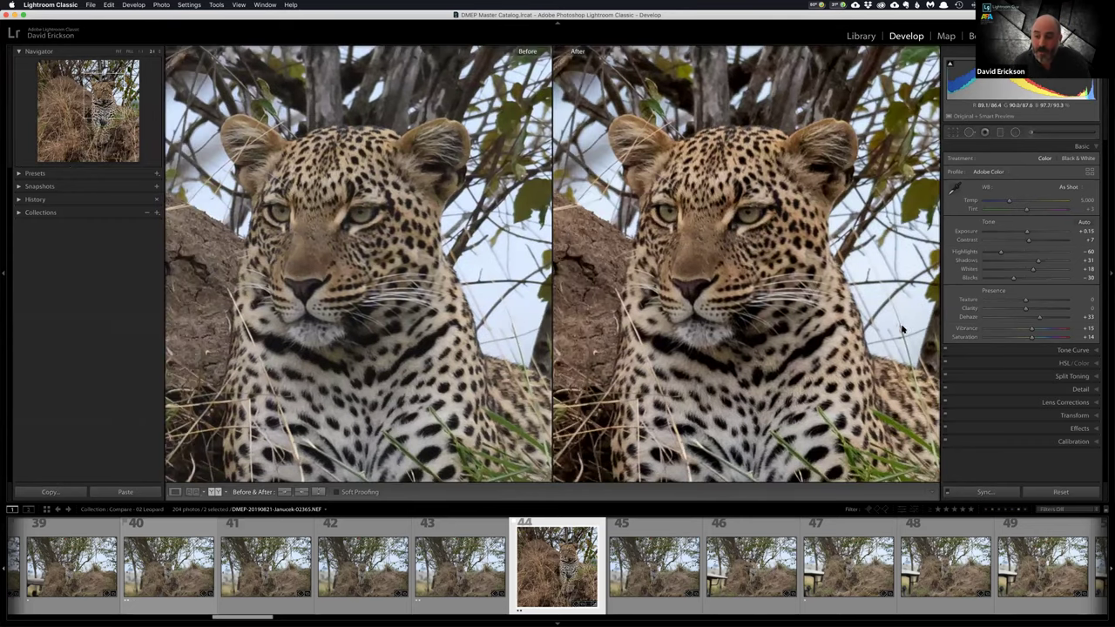
left_click(1069, 300)
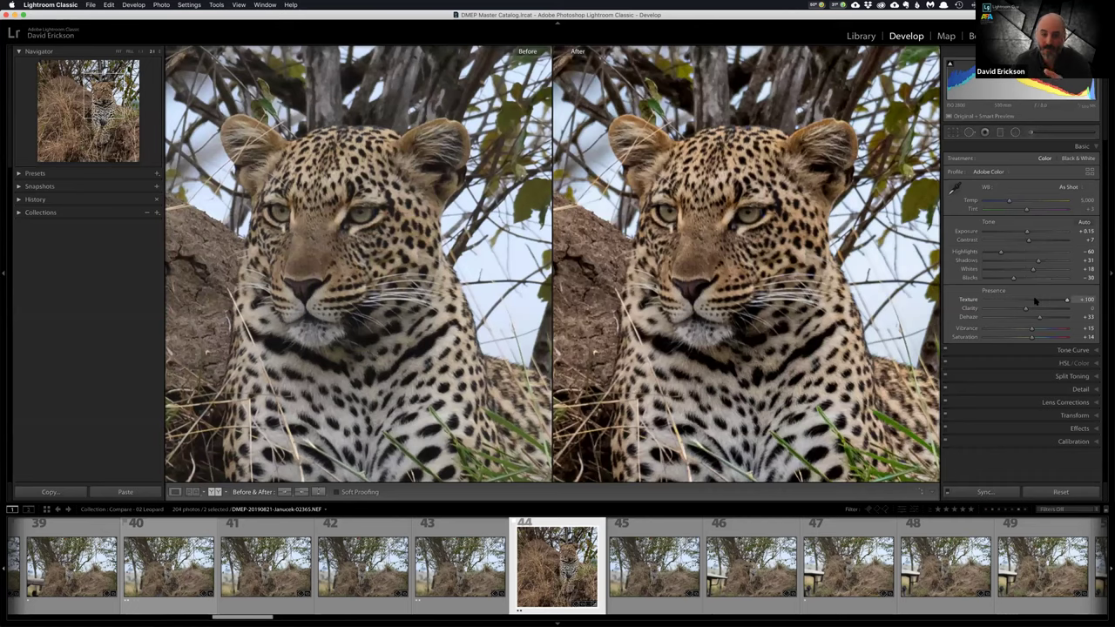
- Reduce Texture to +23, and compare the leopard's face and chest in the side-by-side Before and After views
left_click(1034, 301)
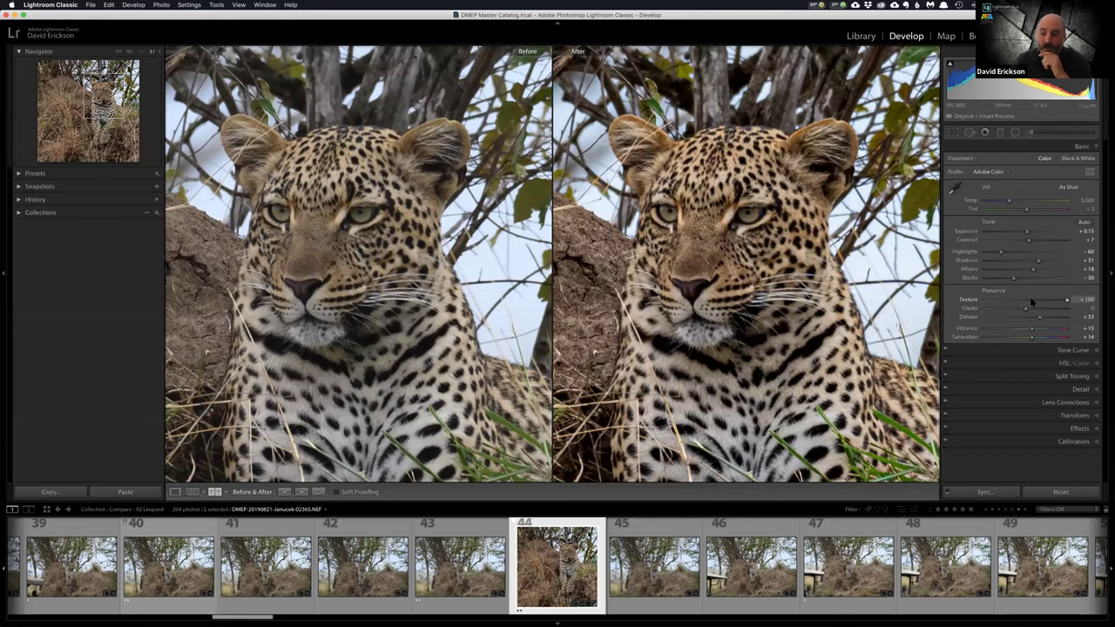
left_click_drag(719, 315, 732, 276)
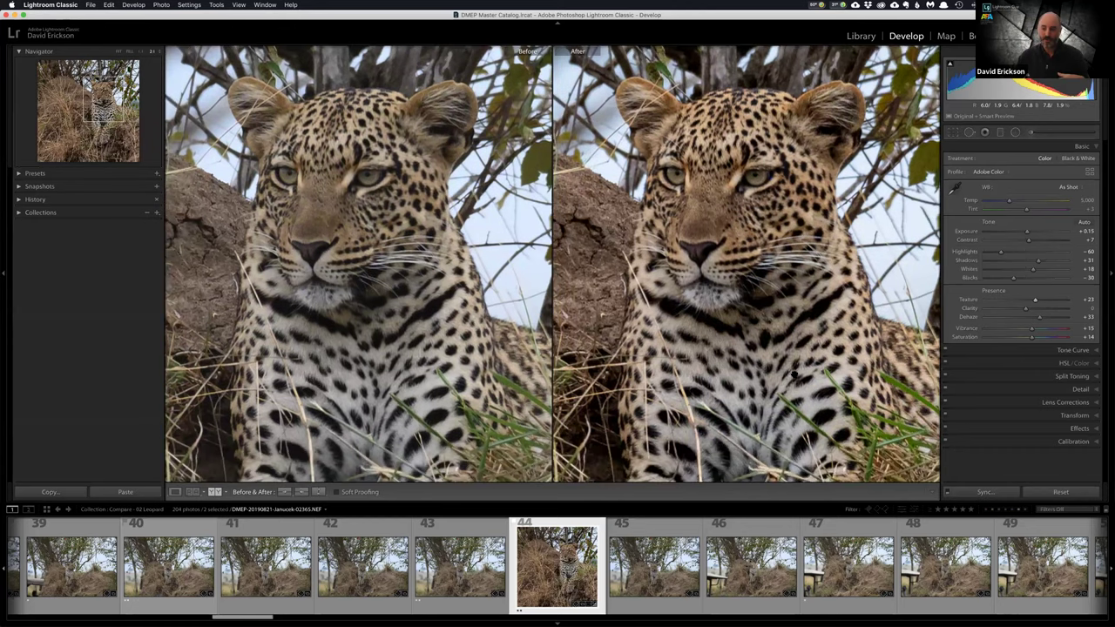
left_click_drag(795, 374, 794, 369)
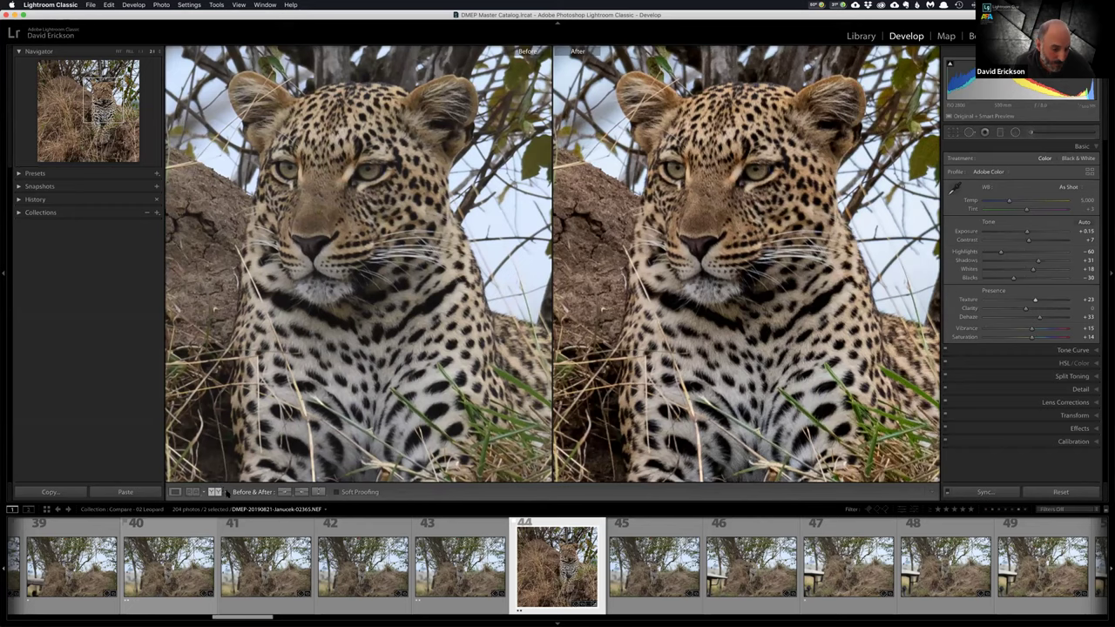
- Show Before/After as top and bottom, and switch to the left/right split view, zoomed in on the leopard's face
left_click(225, 493)
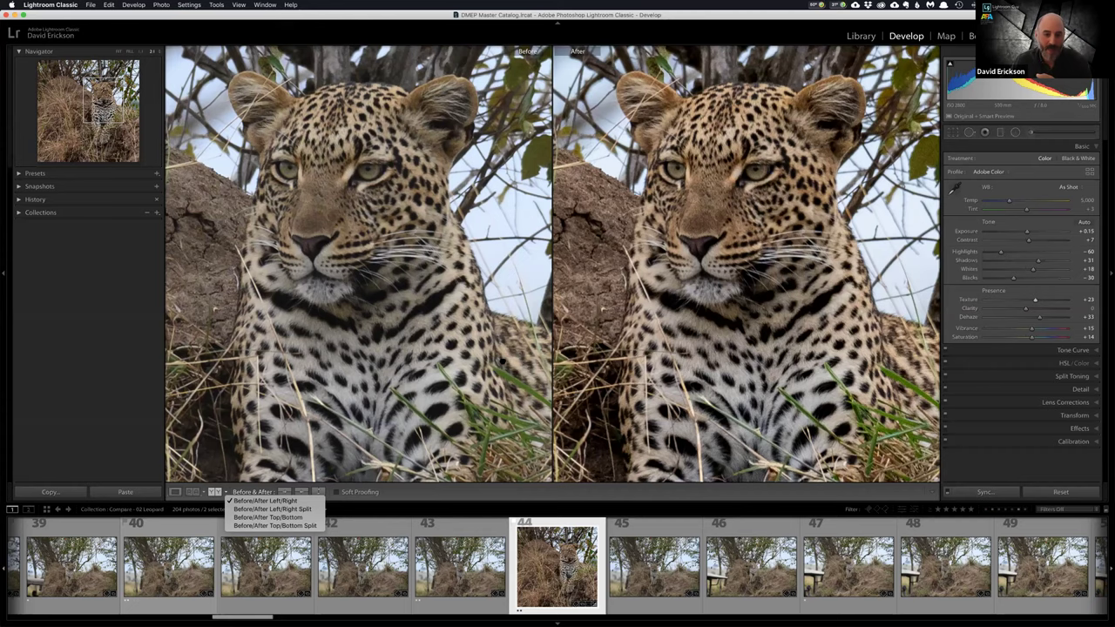
key("alt+y")
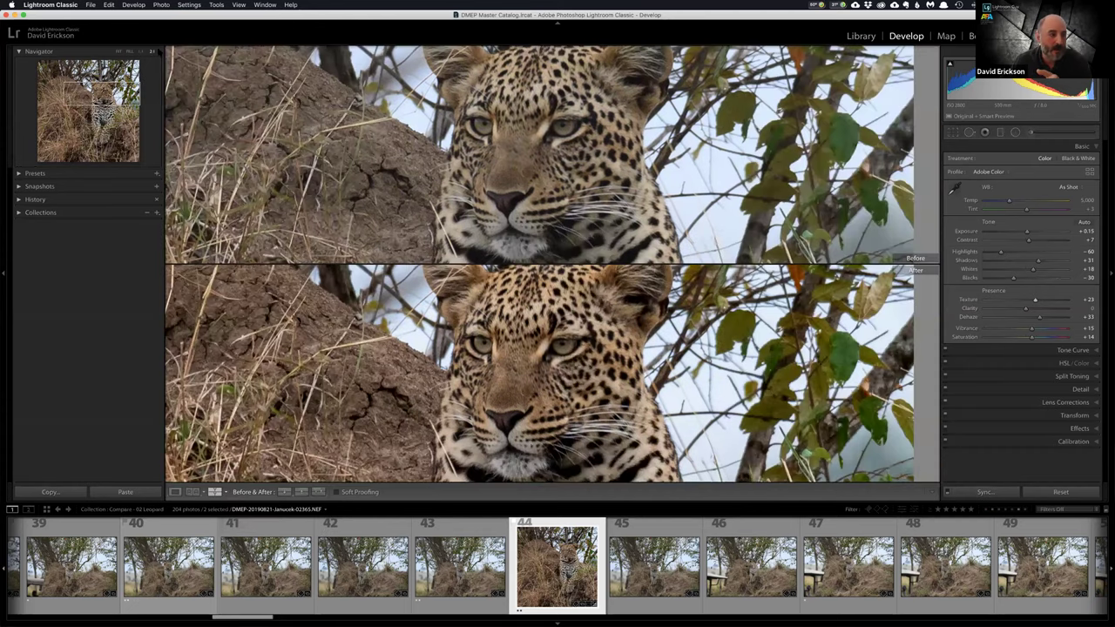
key("shift+y")
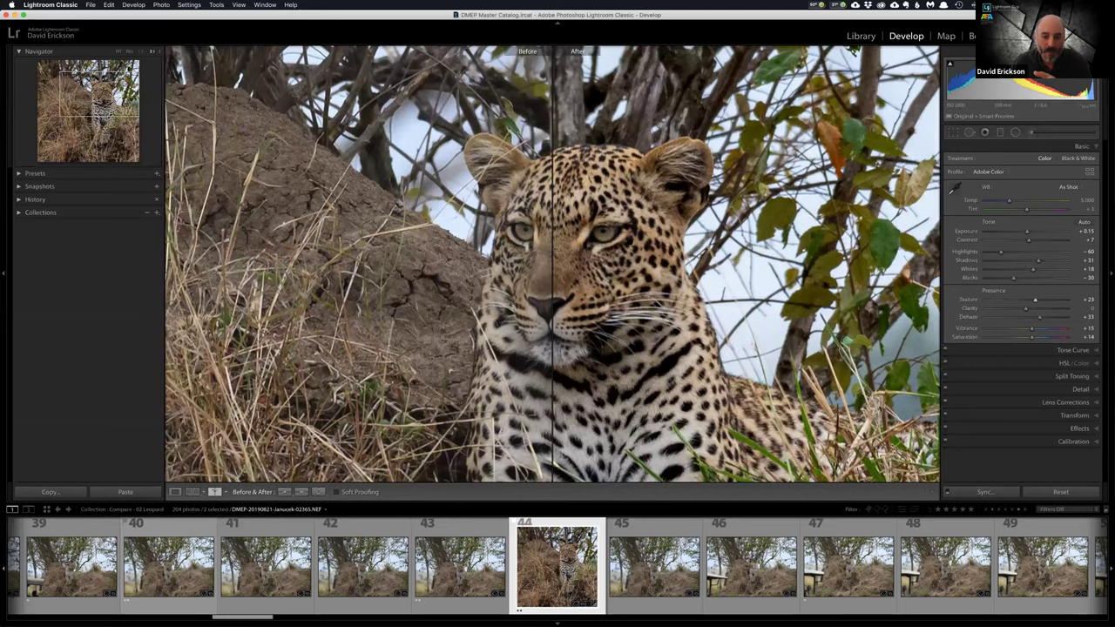
key("super+equal")
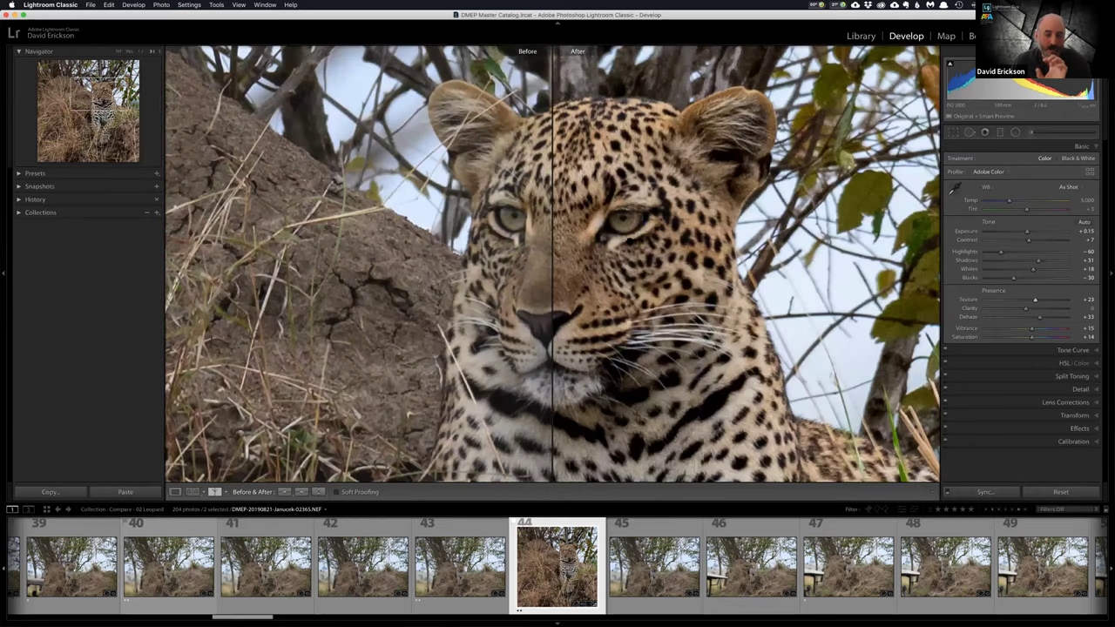
key("super+equal")
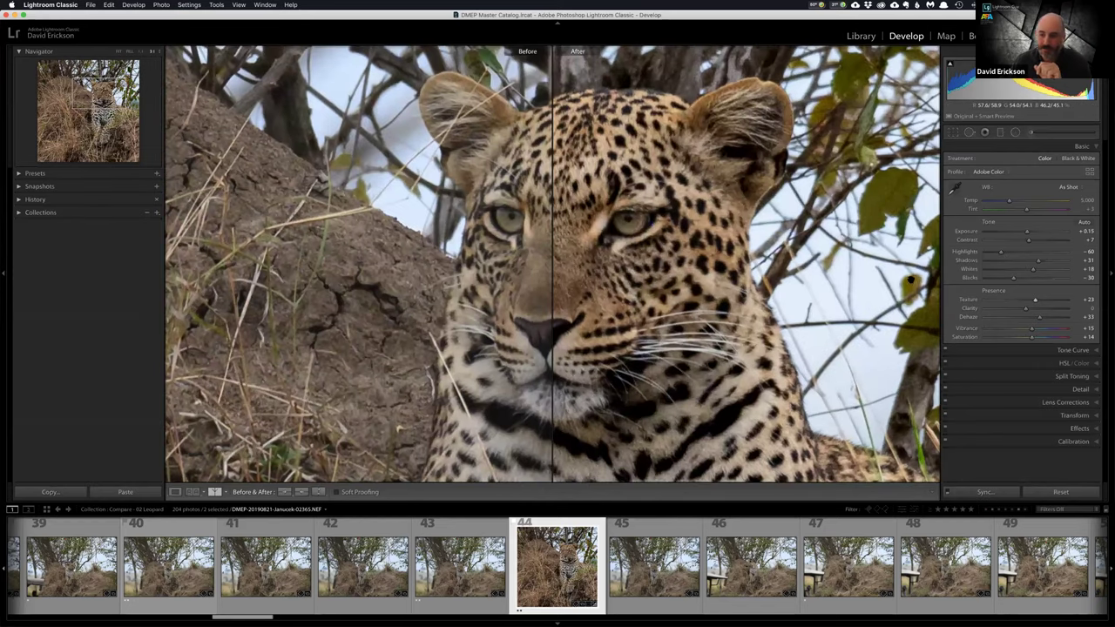
- In the Detail settings, set the Sharpening Amount to 29 and its Masking to 94
left_click(1096, 389)
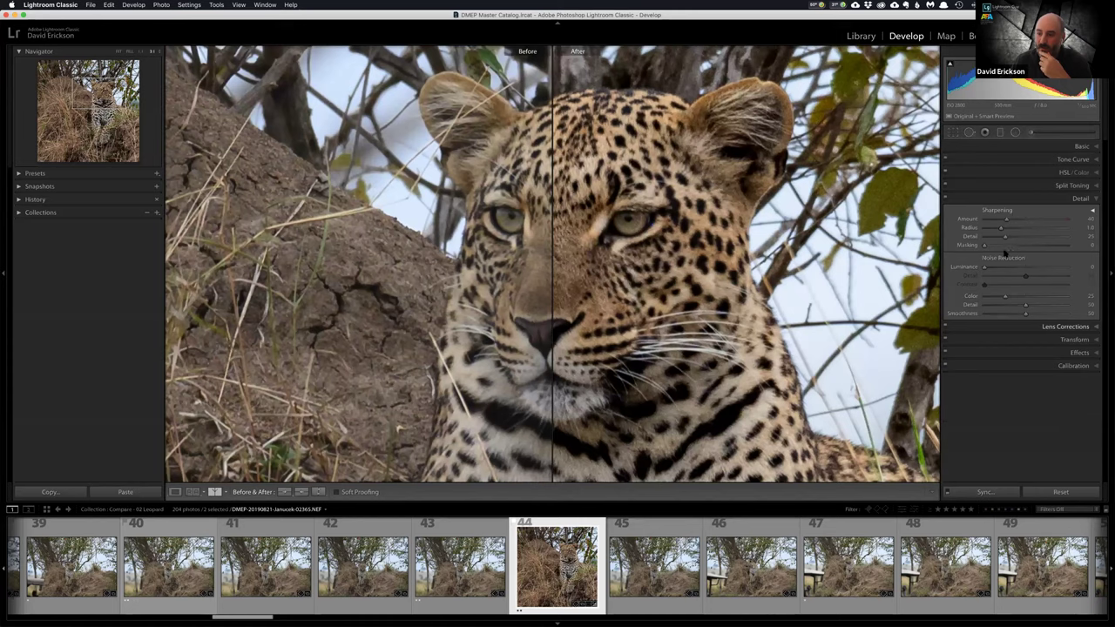
left_click_drag(1007, 218, 999, 219)
left_click(1050, 249)
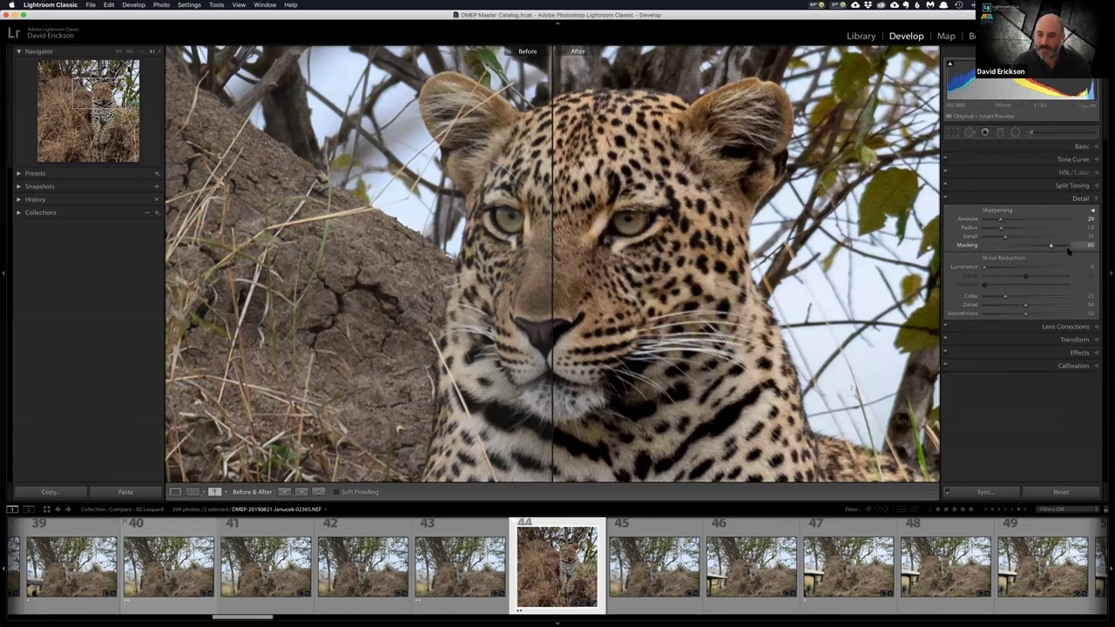
left_click_drag(1062, 250, 1062, 252)
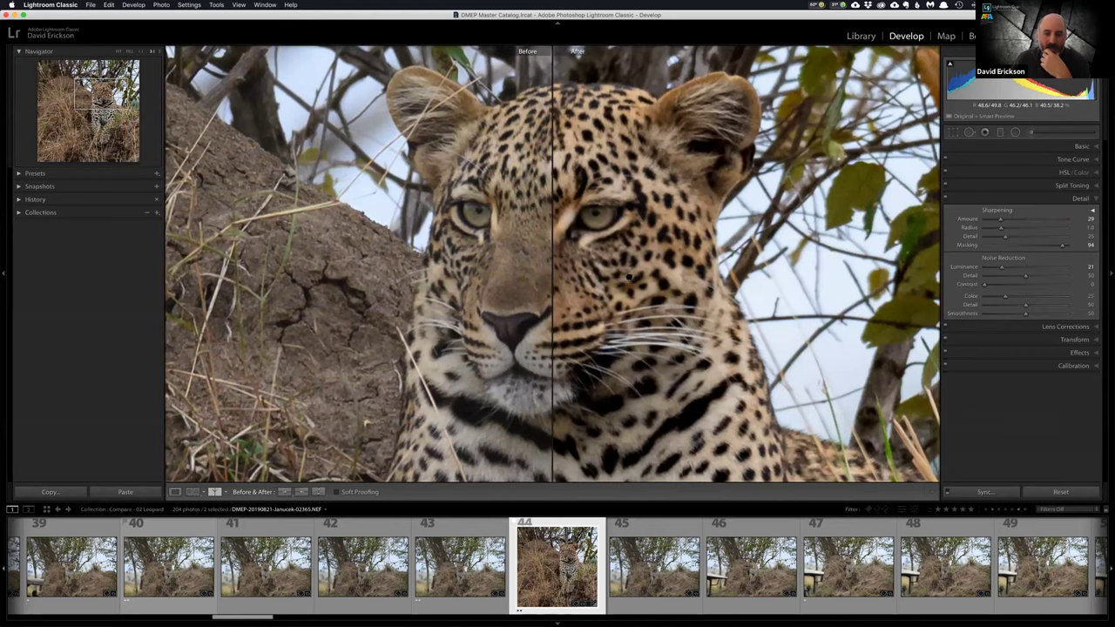
- Try Luminance noise reduction at 60, and reduce it to 35 while comparing the leopard's fur across the split
left_click_drag(1002, 267, 1033, 266)
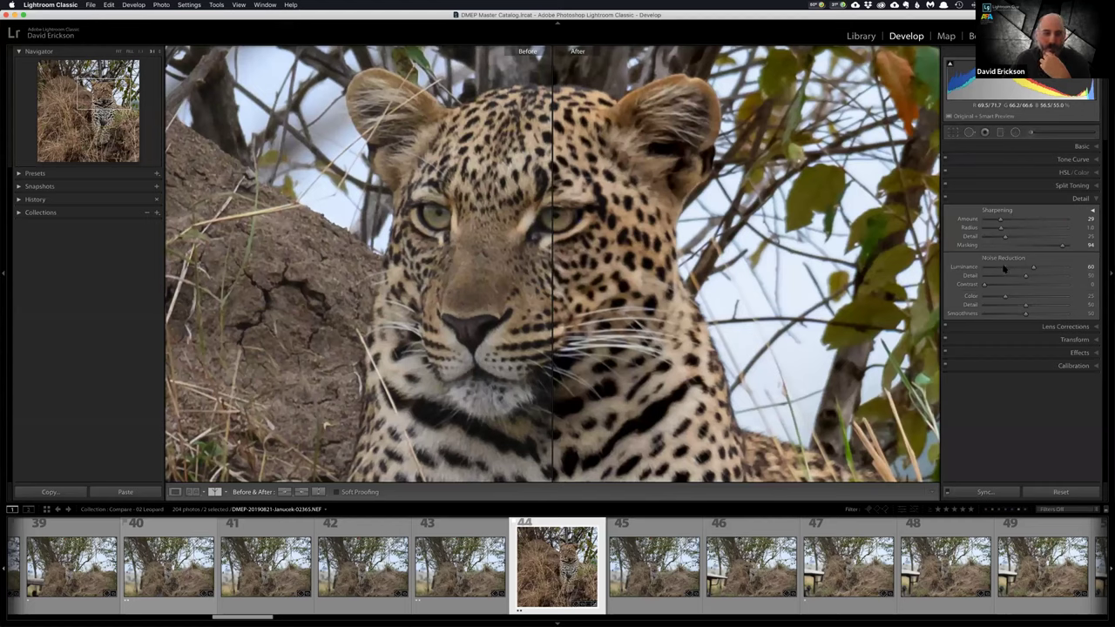
left_click(1010, 268)
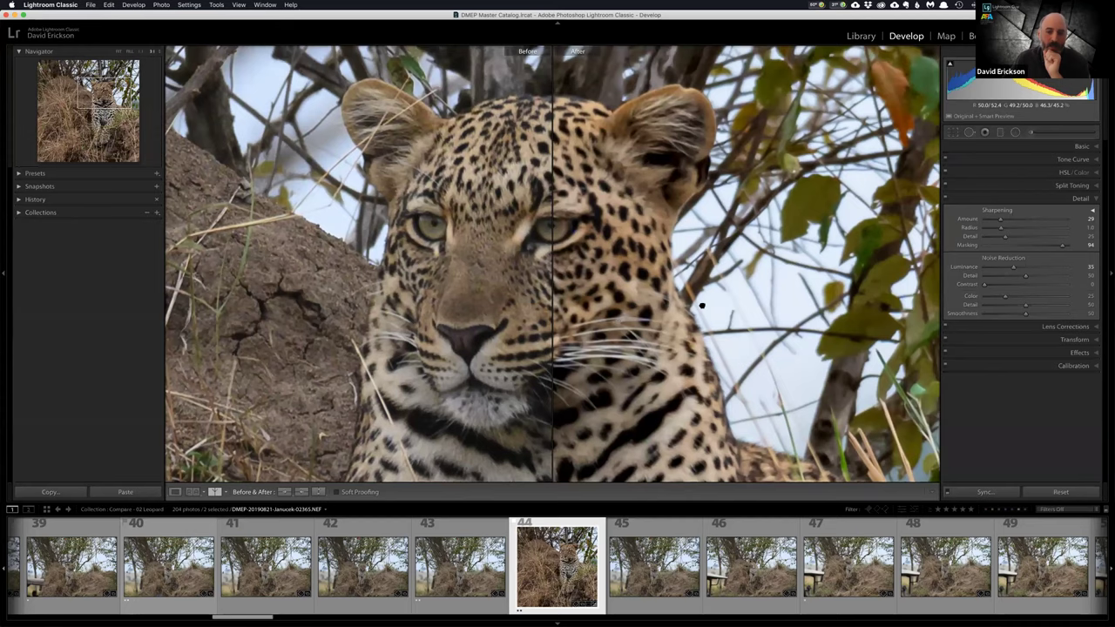
scroll(701, 305, "left", 2)
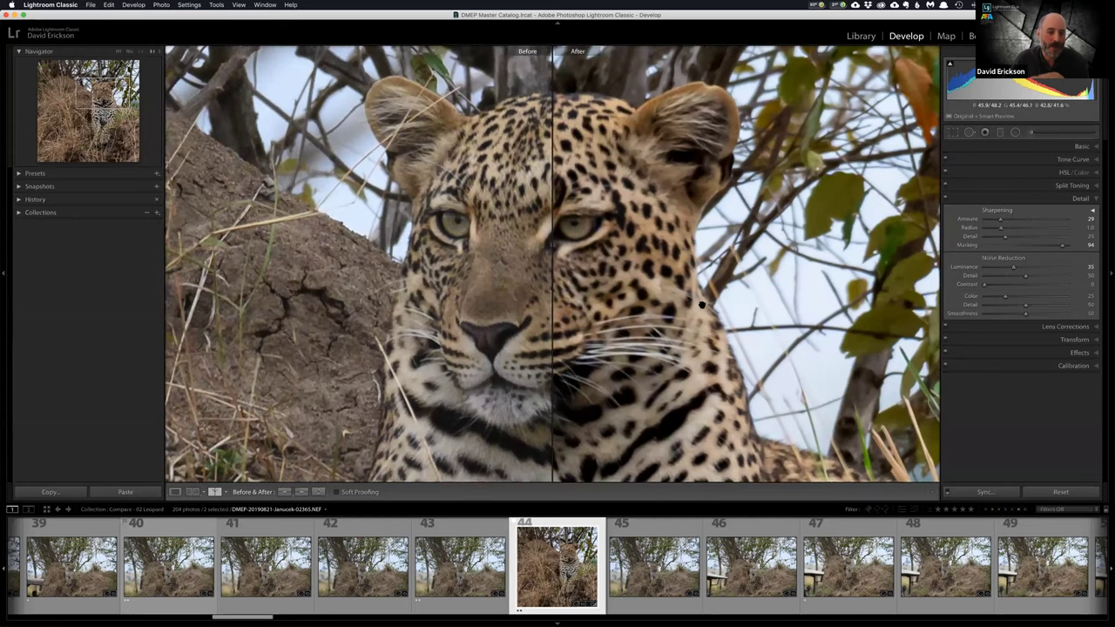
scroll(701, 306, "left", 5)
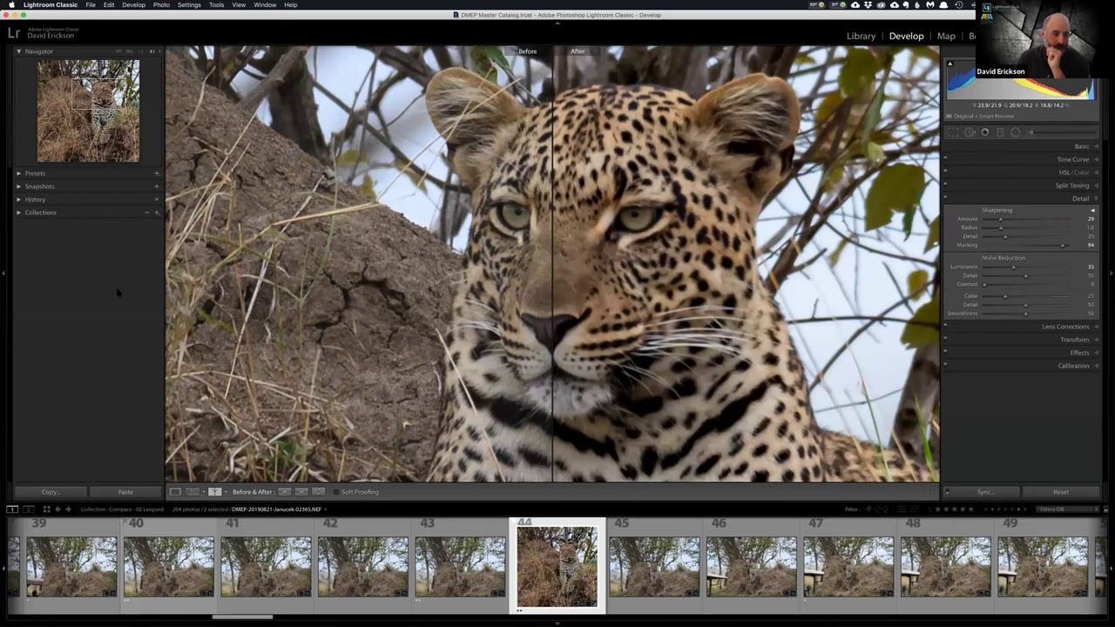
- Examine the leopard photo's edit history, from the newest adjustments back to the original import state
left_click(35, 198)
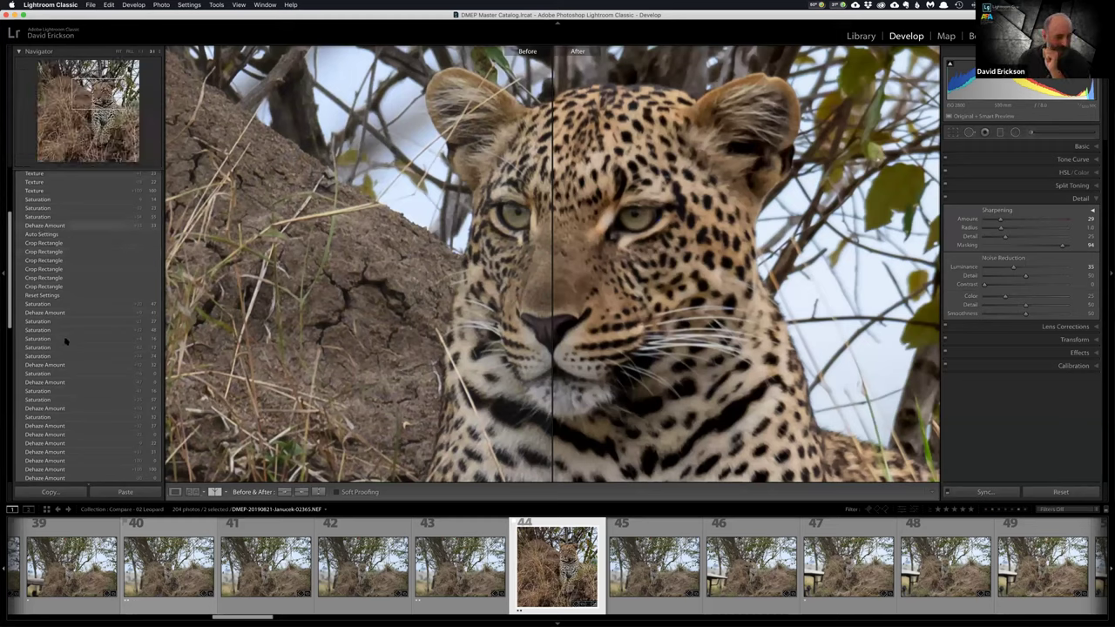
scroll(74, 387, "up", 5)
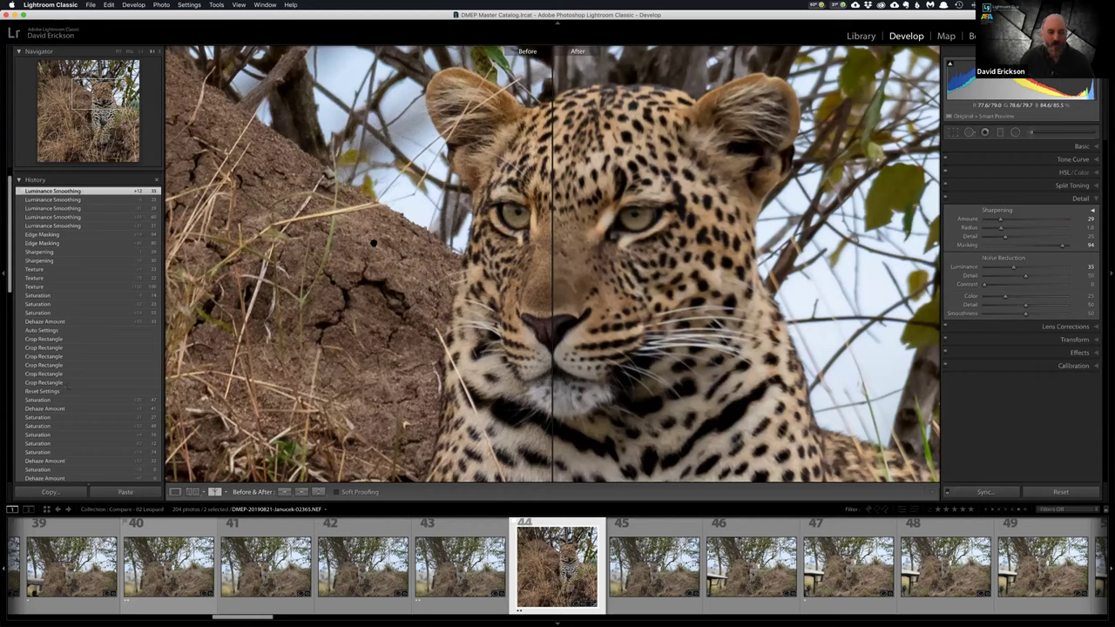
scroll(112, 397, "down", 3)
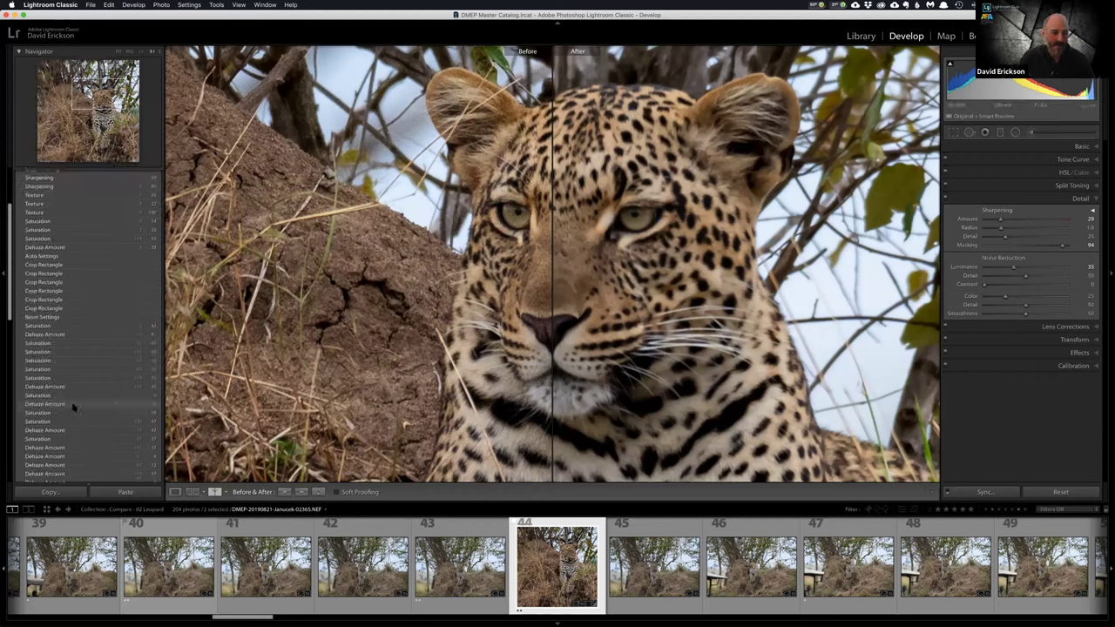
scroll(73, 406, "down", 6)
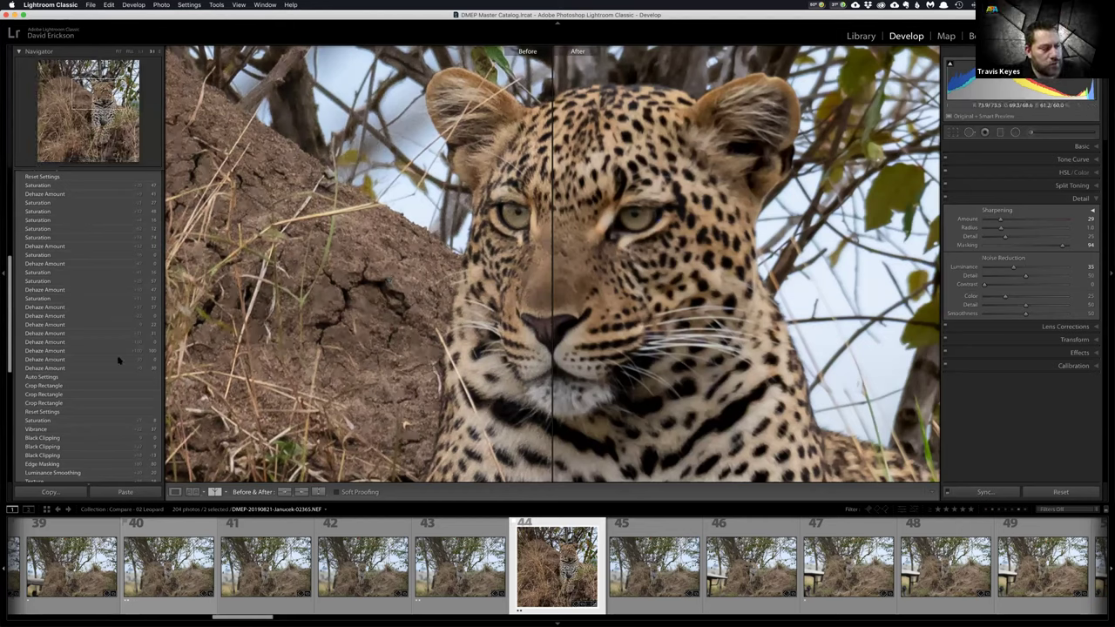
scroll(118, 360, "down", 8)
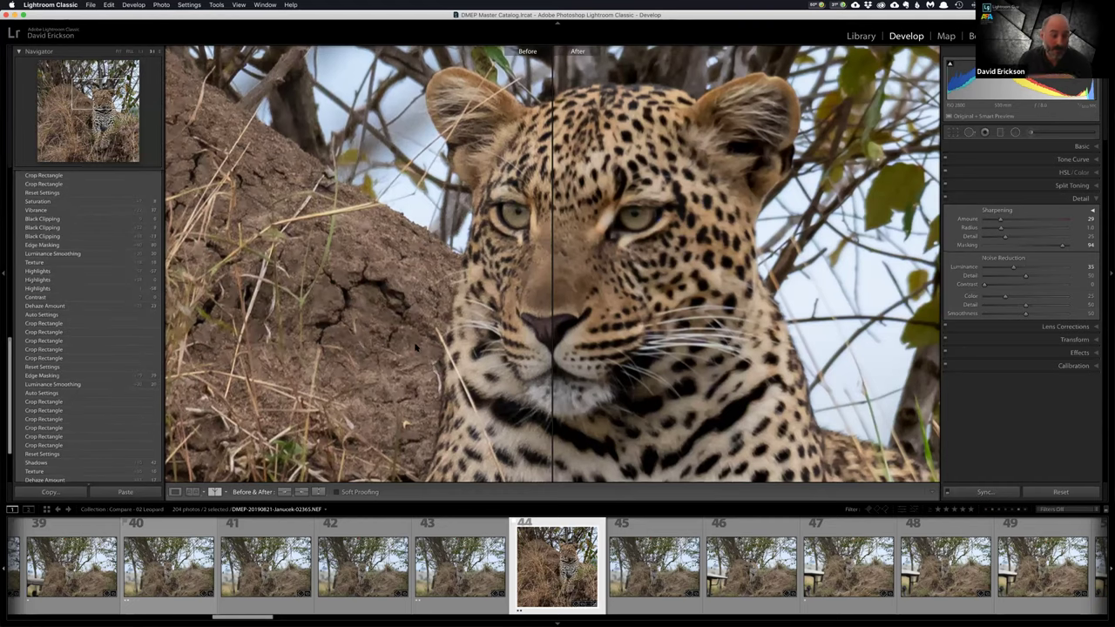
scroll(76, 449, "down", 3)
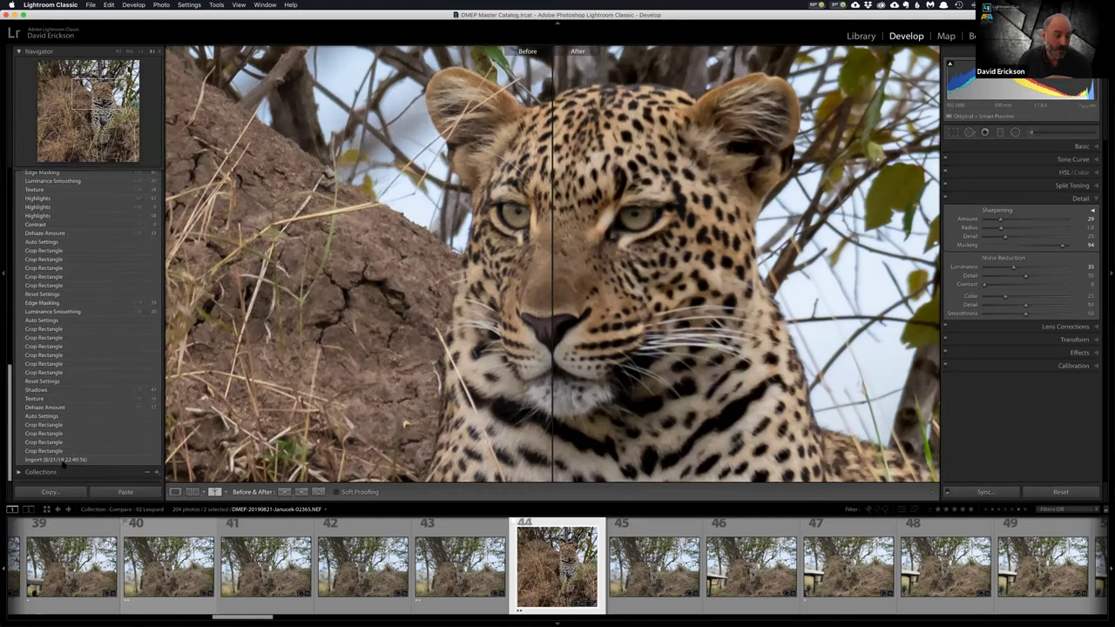
left_click(65, 460)
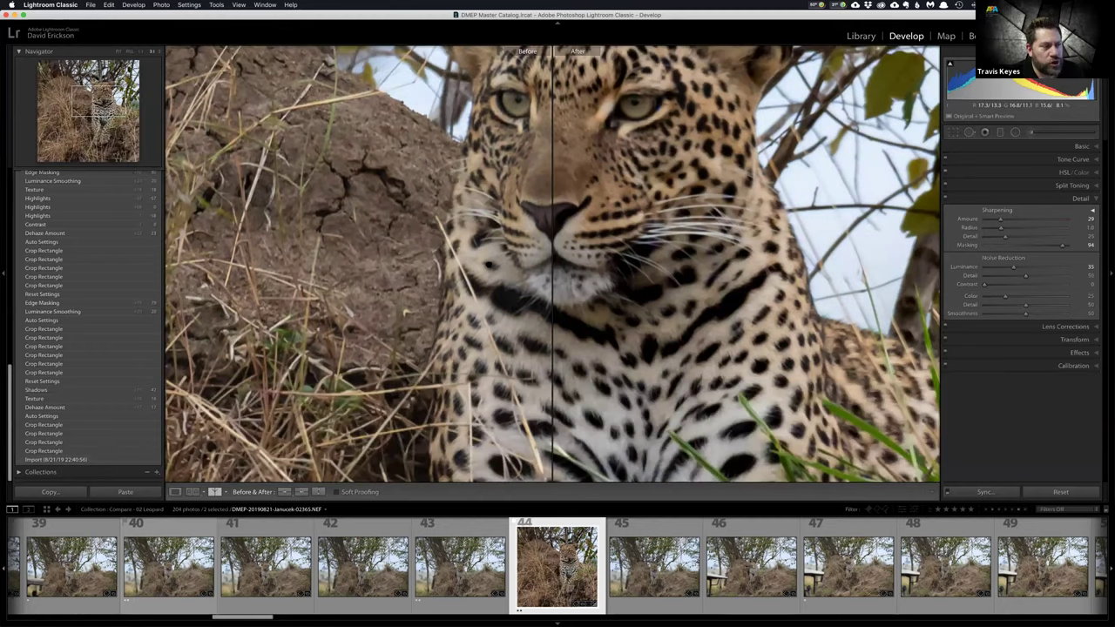
- Fit the whole photo in the split view, look through its history again, and try to copy After's settings to Before
scroll(466, 303, "up", 2)
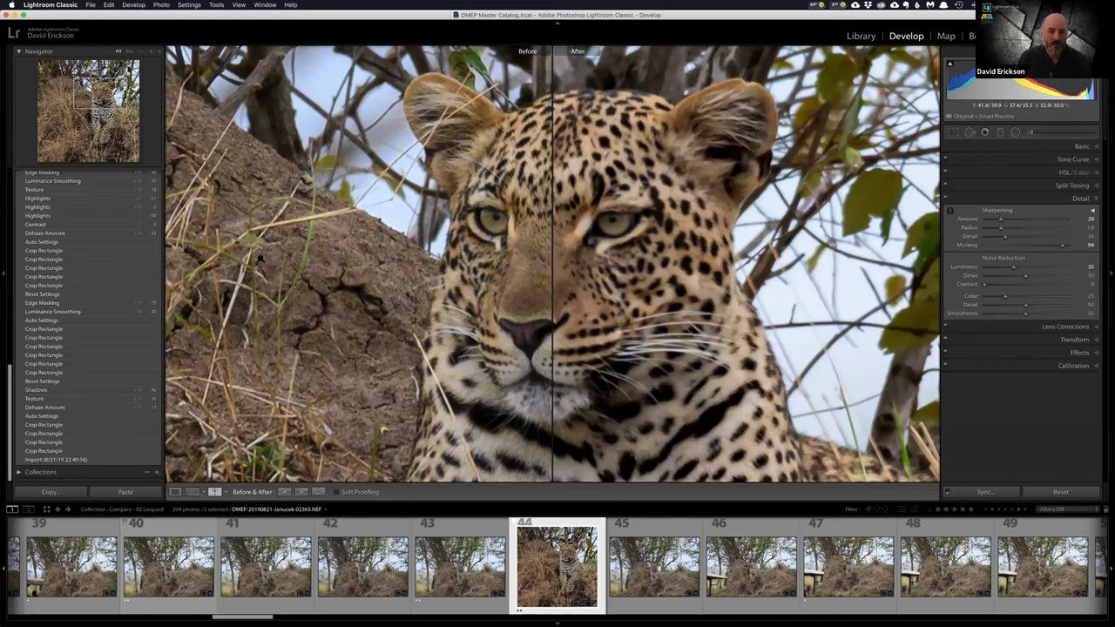
left_click(260, 260)
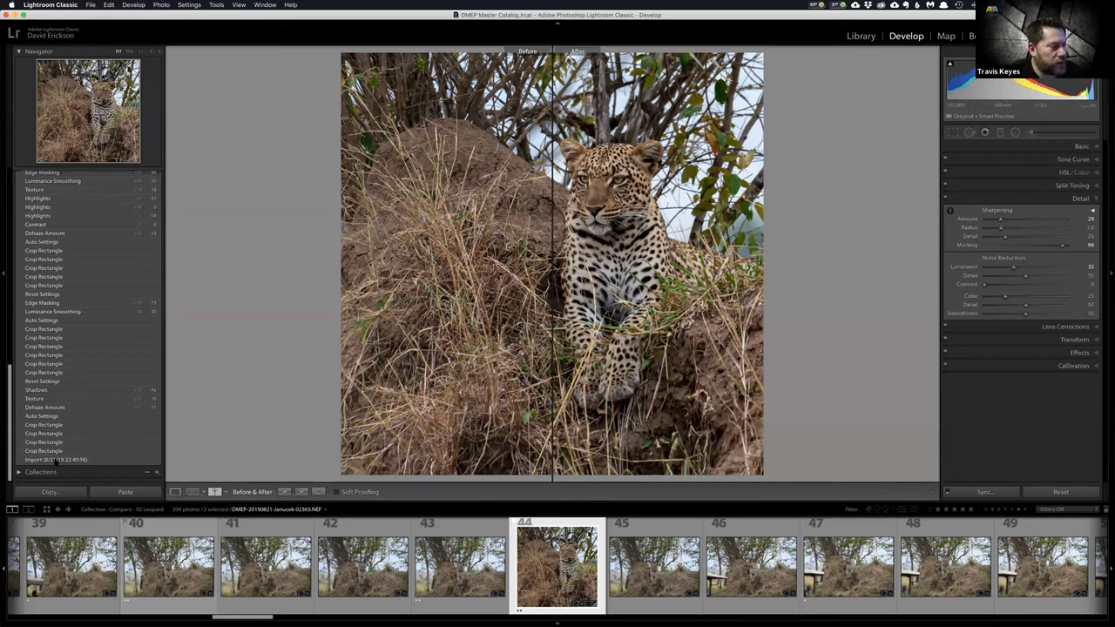
scroll(87, 349, "up", 5)
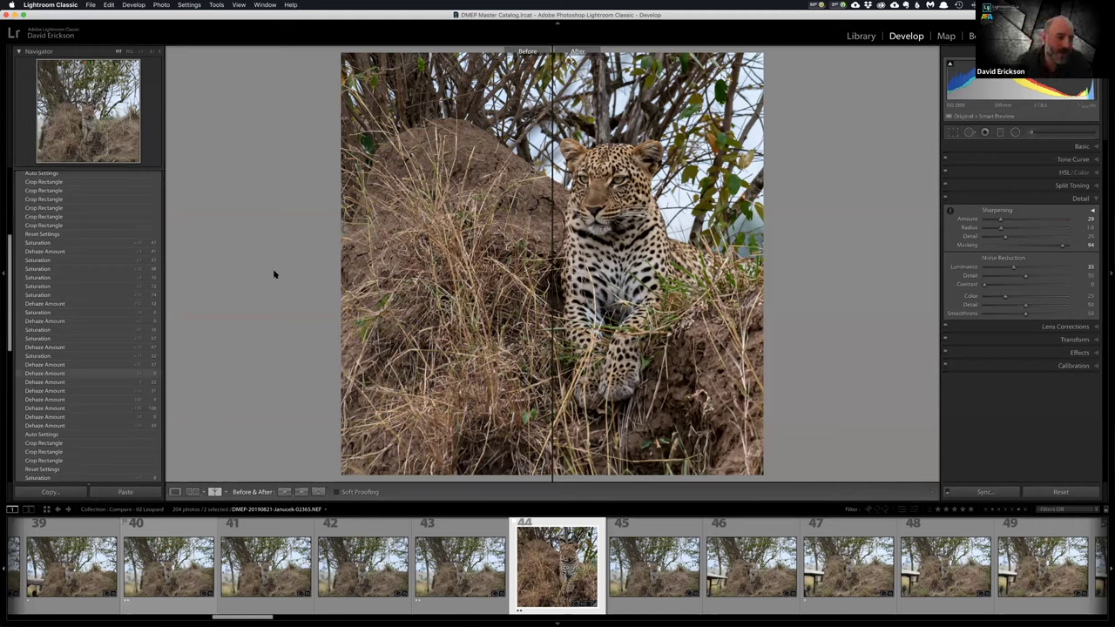
scroll(136, 261, "down", 10)
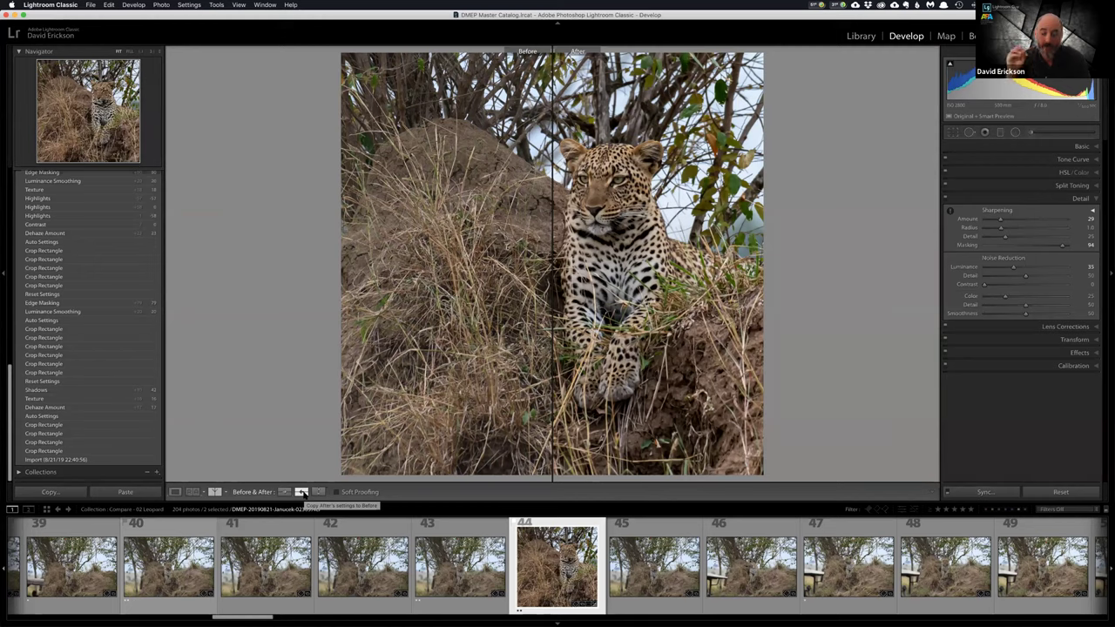
left_click(301, 492)
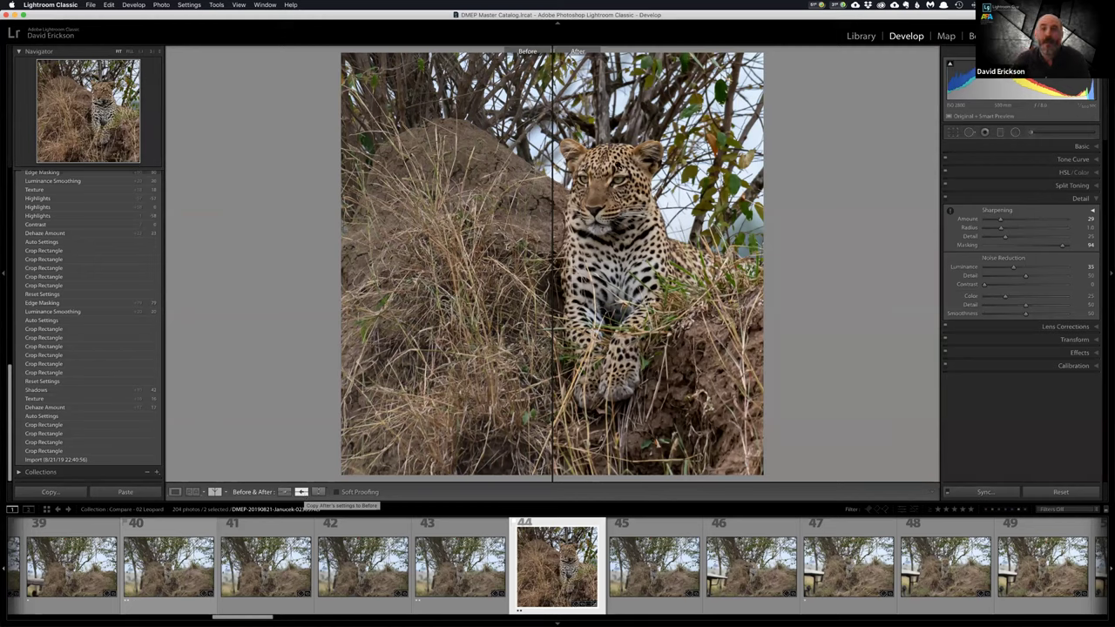
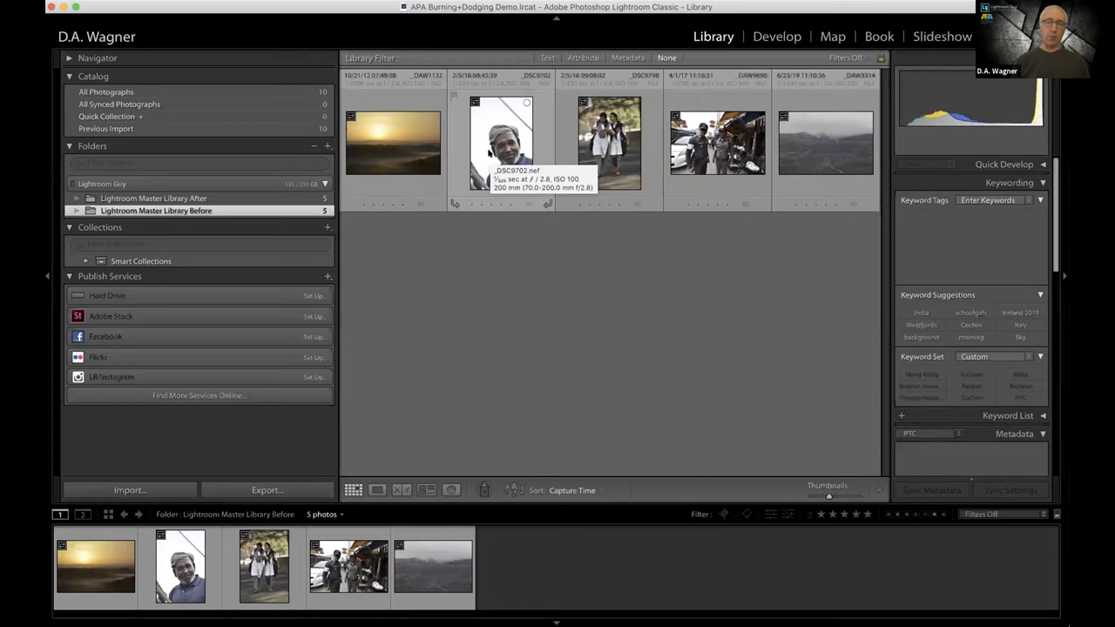
- Show both Lightroom Master Library folders, compare the unedited and edited portraits of the man in Survey view, and return to the grid
left_click(489, 154)
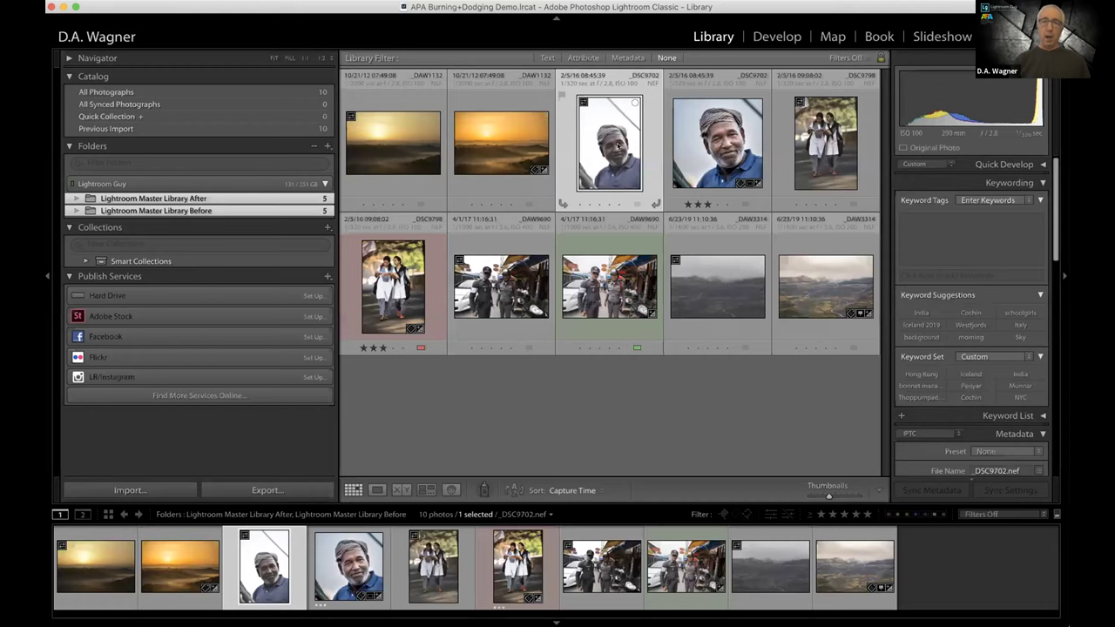
left_click(684, 130, "super")
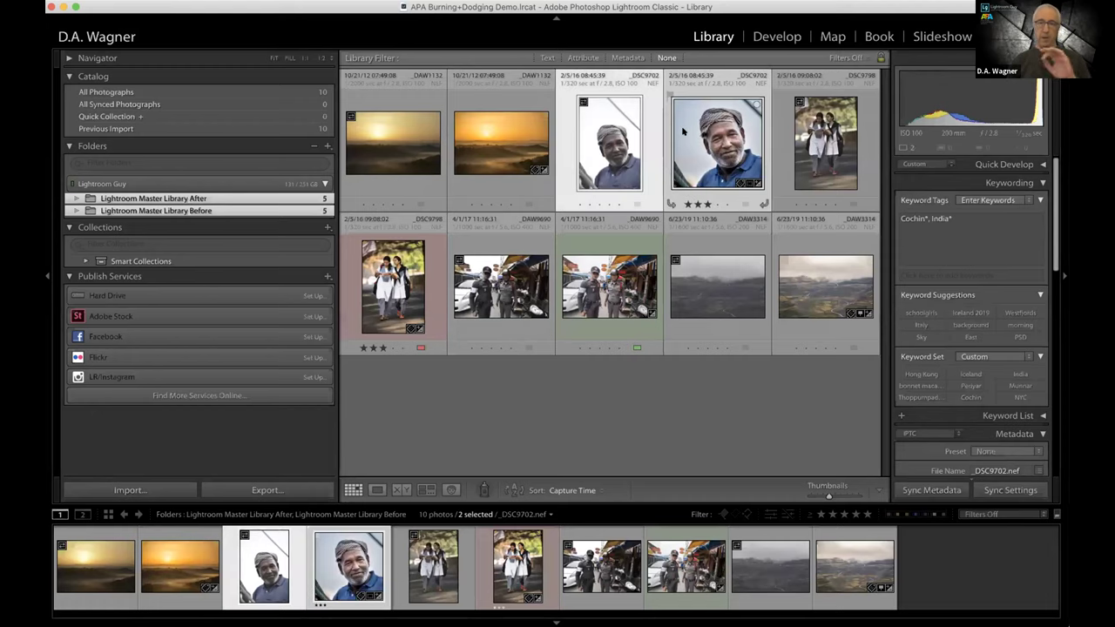
key("n")
key("Tab")
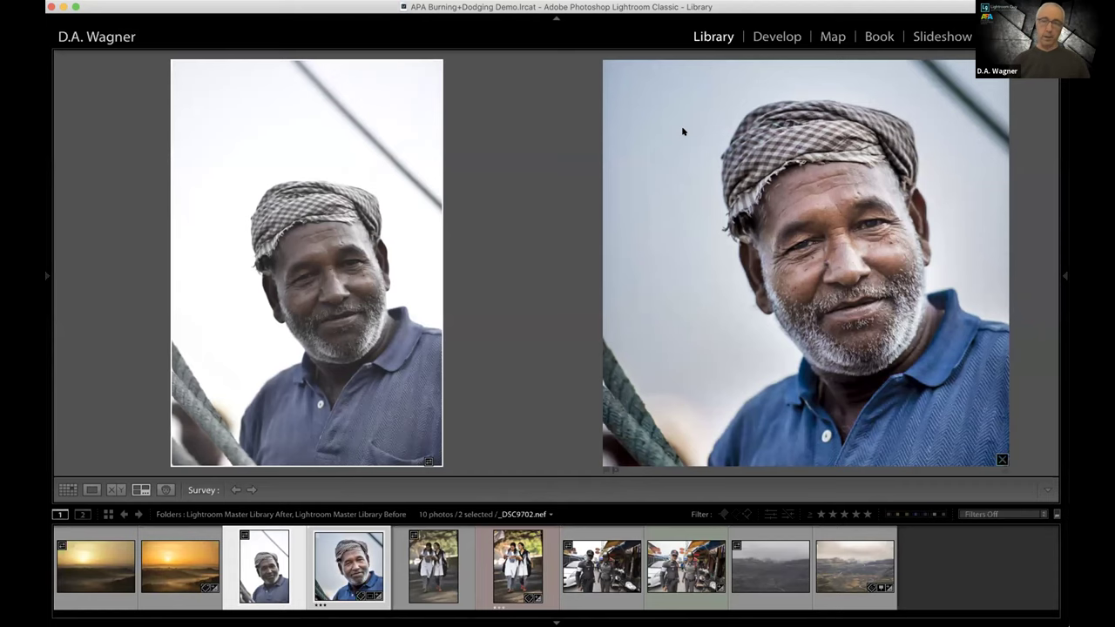
key("Tab")
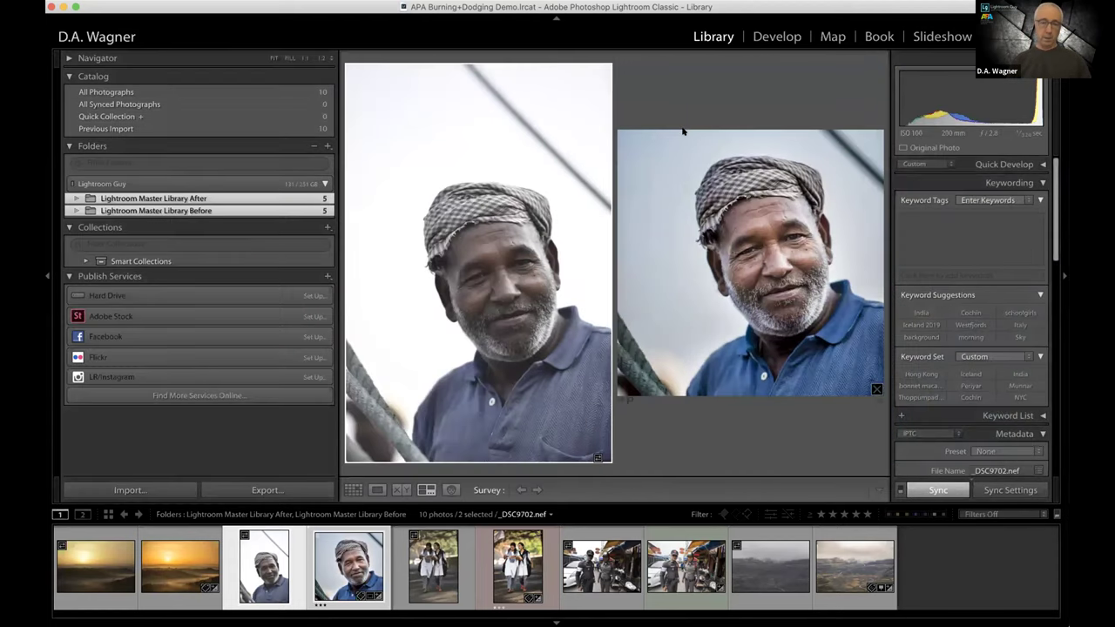
key("g")
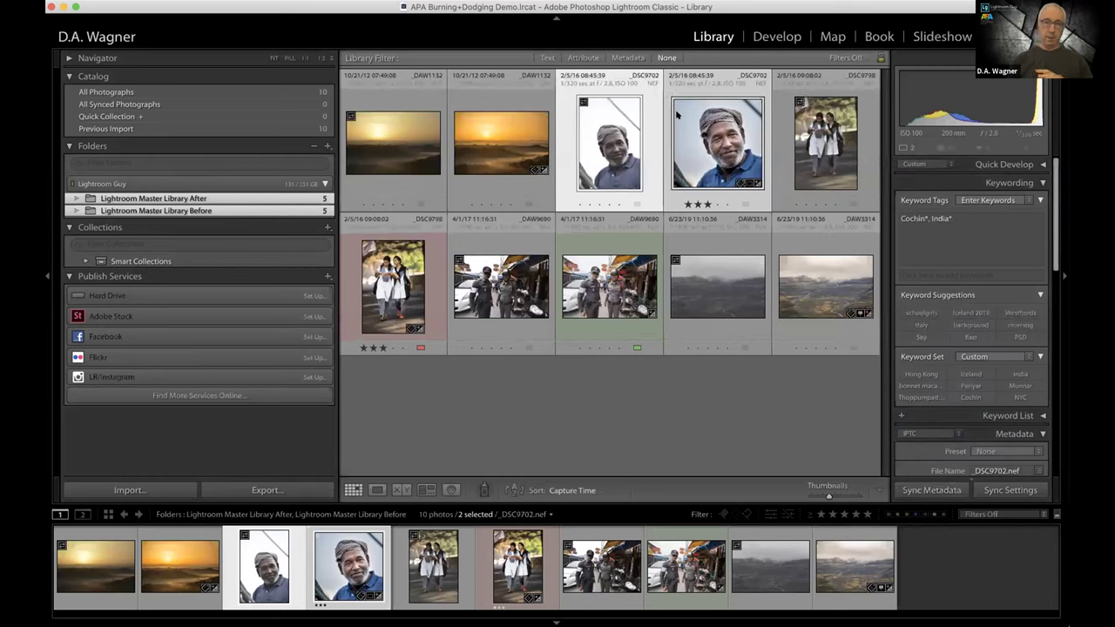
- Rate the green-labelled street photo of the two officers five stars, and show only the Lightroom Master Library Before folder
left_click(618, 347)
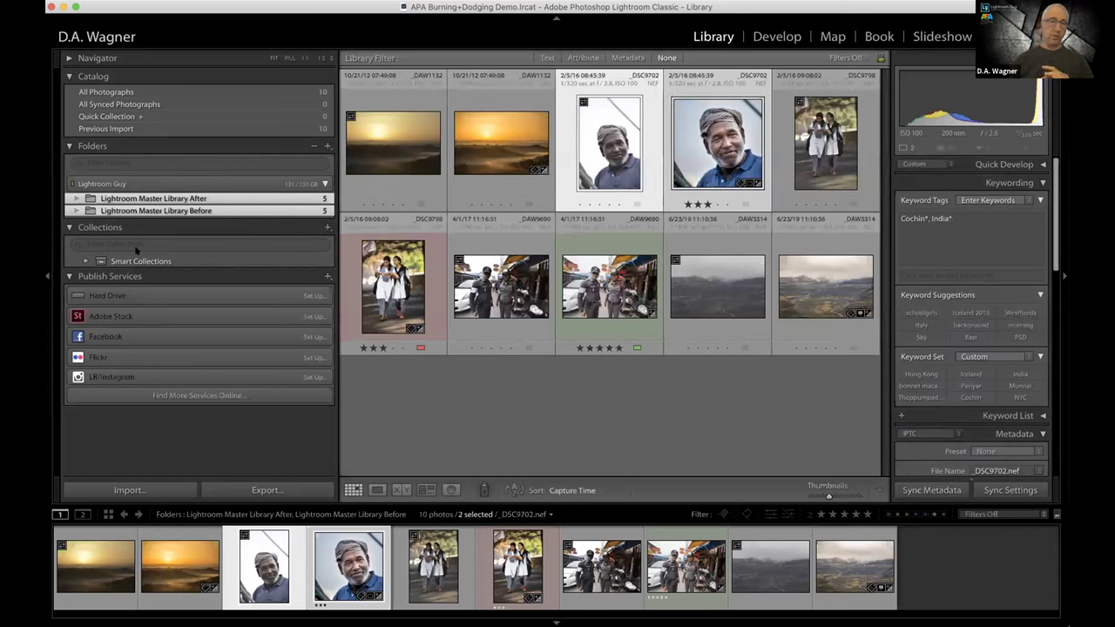
left_click(220, 210)
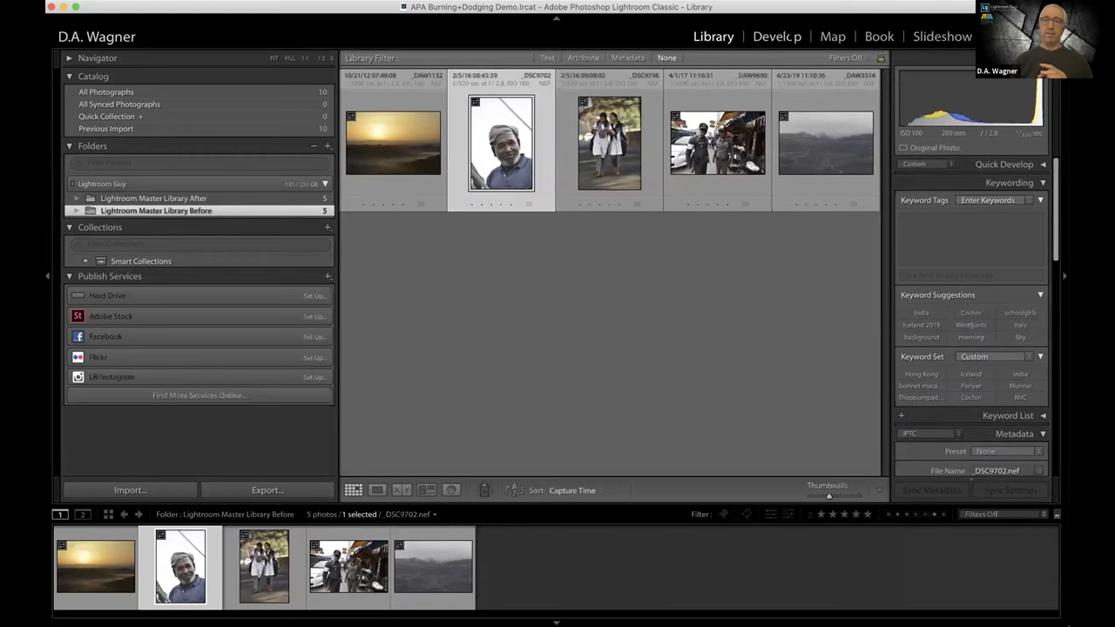
- Open the man's portrait in the Develop module and apply Auto tone settings
key("d")
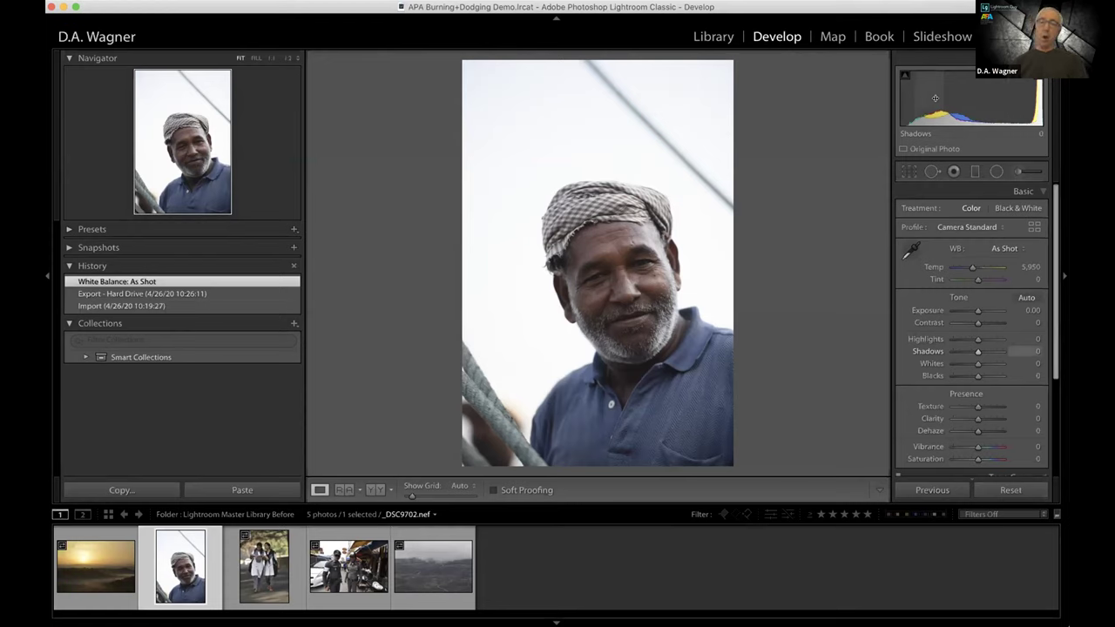
left_click(1026, 297)
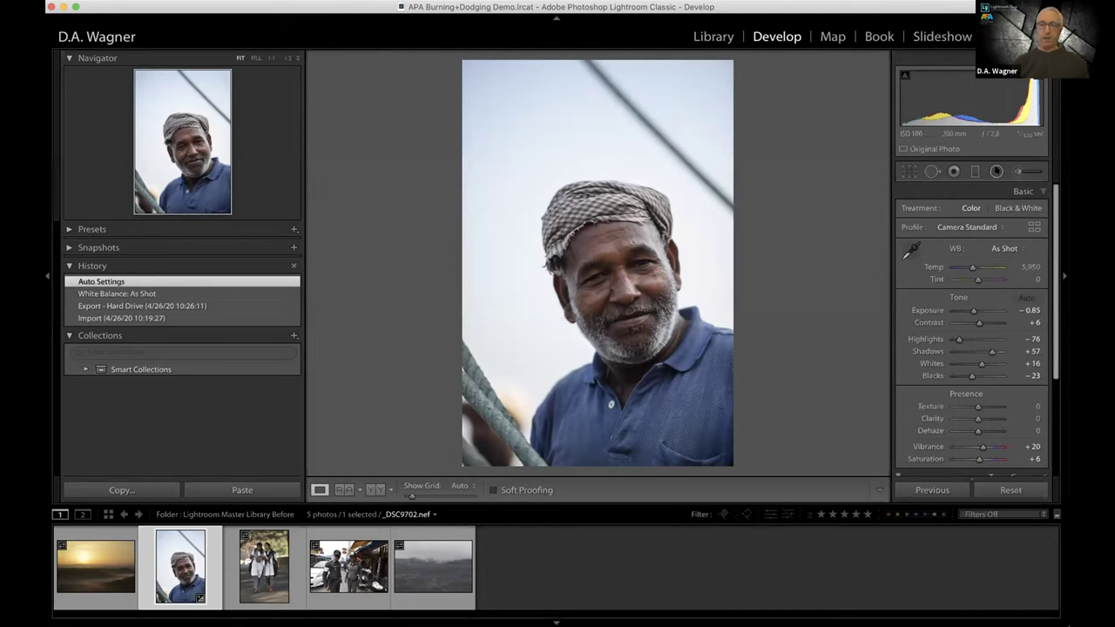
- Activate the Radial Filter and examine its effect sliders, Feather setting and Invert option
left_click(996, 170)
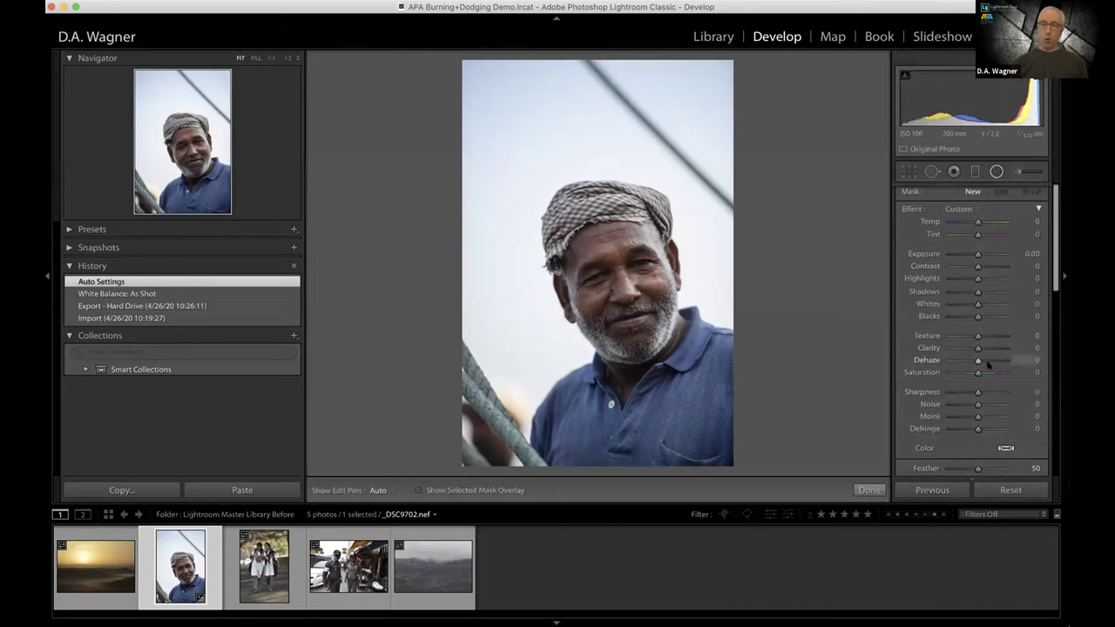
scroll(984, 362, "down", 3)
scroll(989, 366, "up", 4)
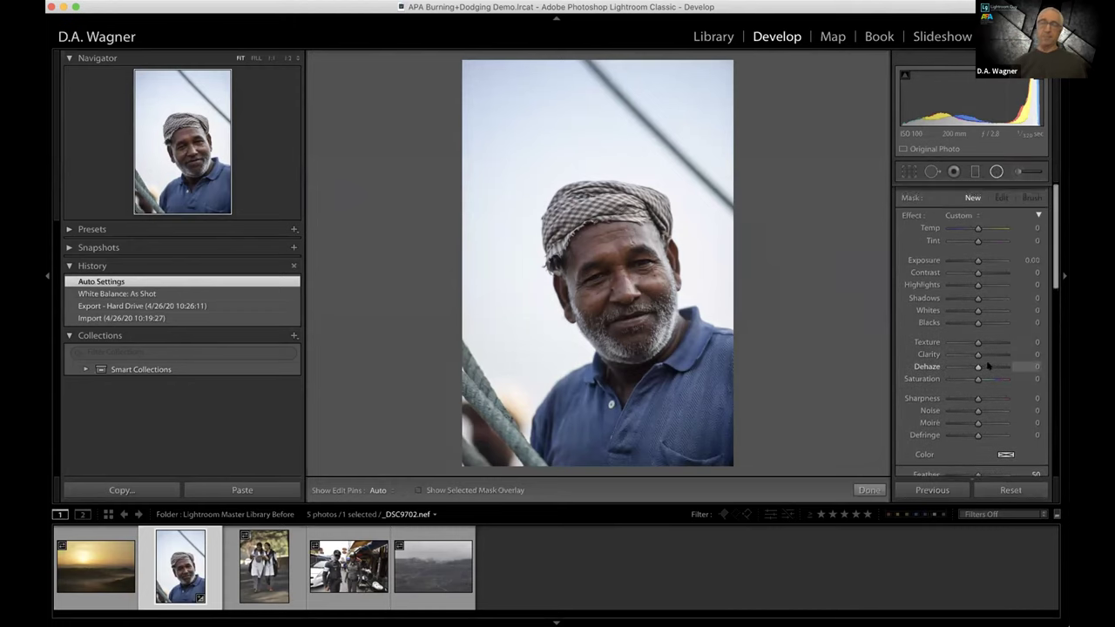
scroll(987, 364, "down", 3)
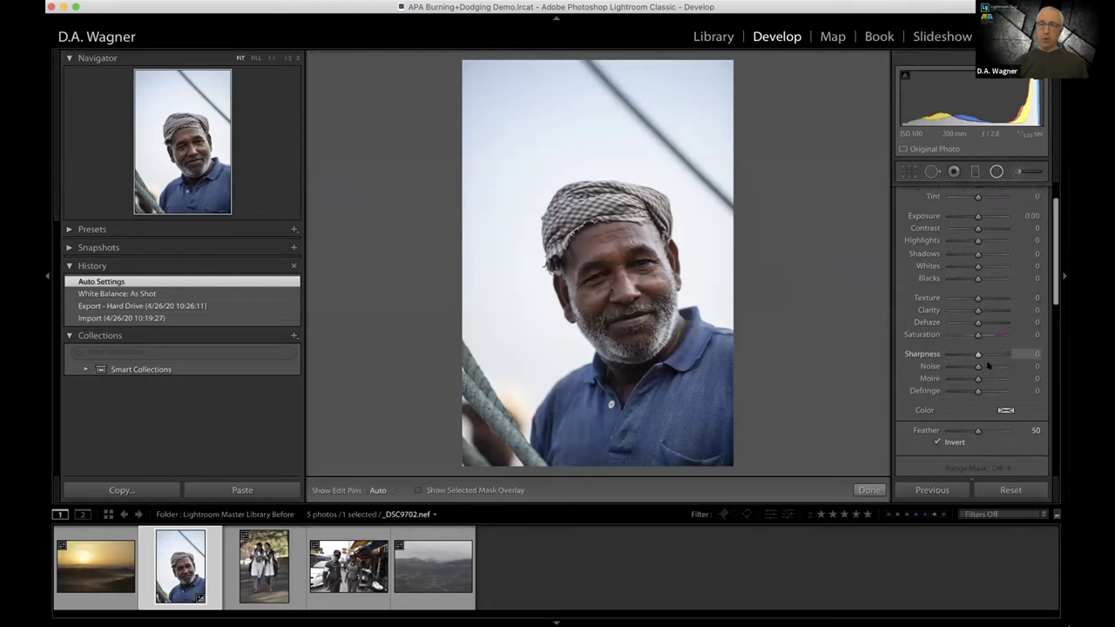
scroll(986, 364, "up", 2)
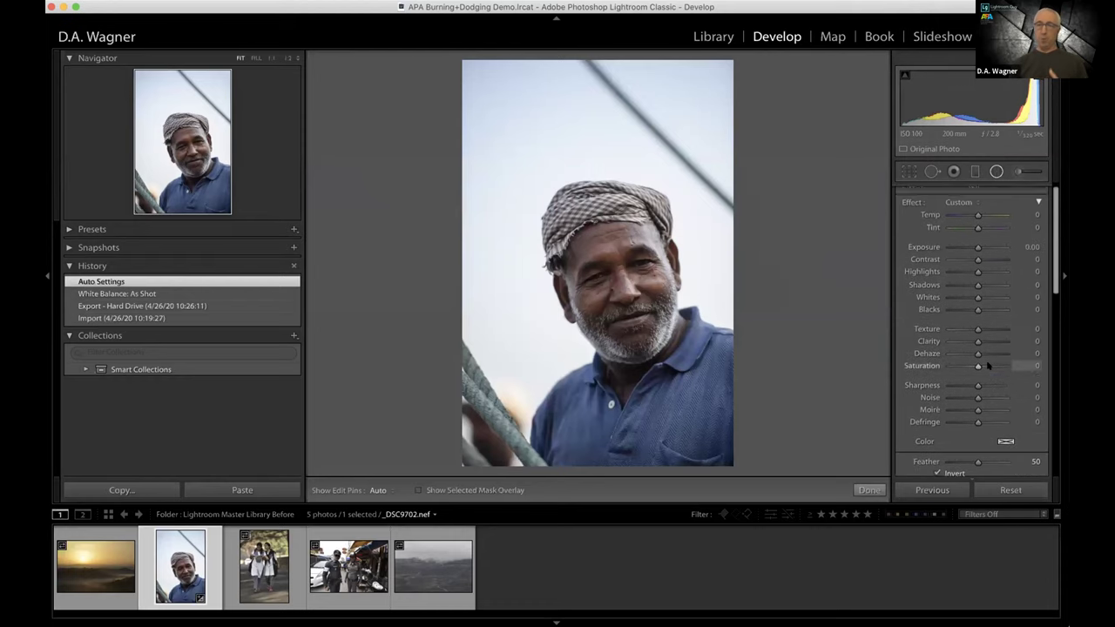
scroll(987, 364, "down", 1)
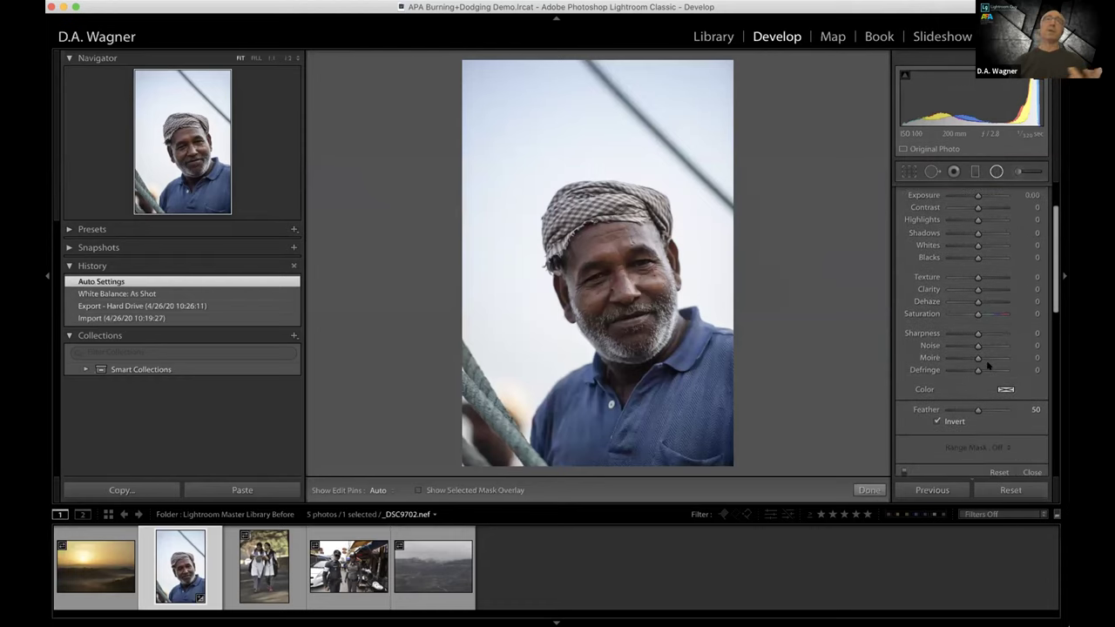
scroll(987, 364, "up", 4)
scroll(987, 364, "down", 8)
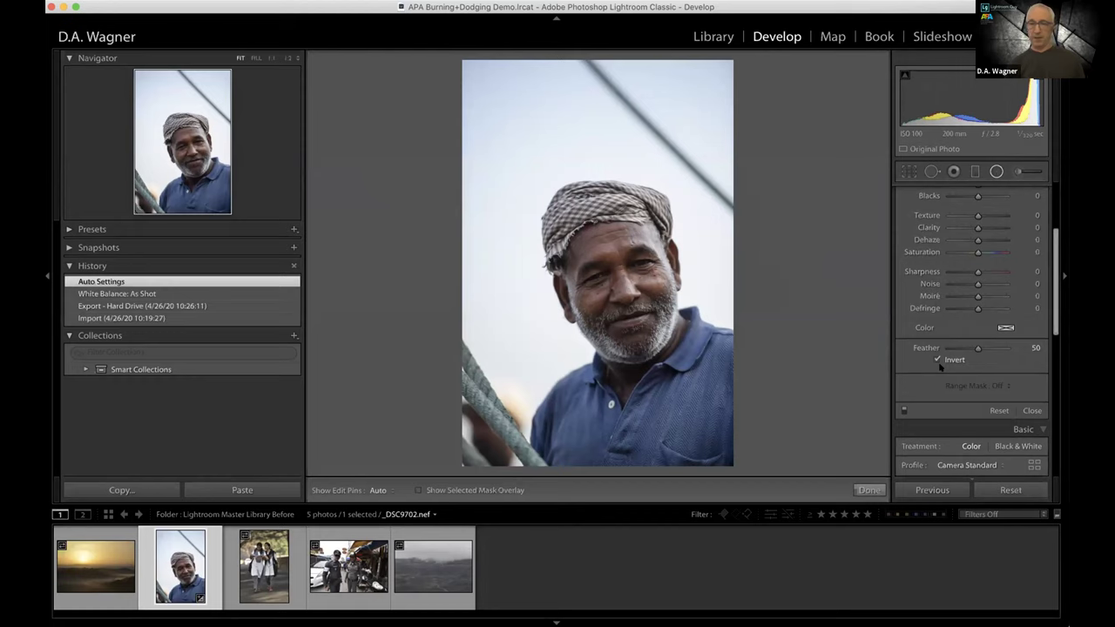
scroll(939, 367, "up", 3)
scroll(940, 367, "up", 2)
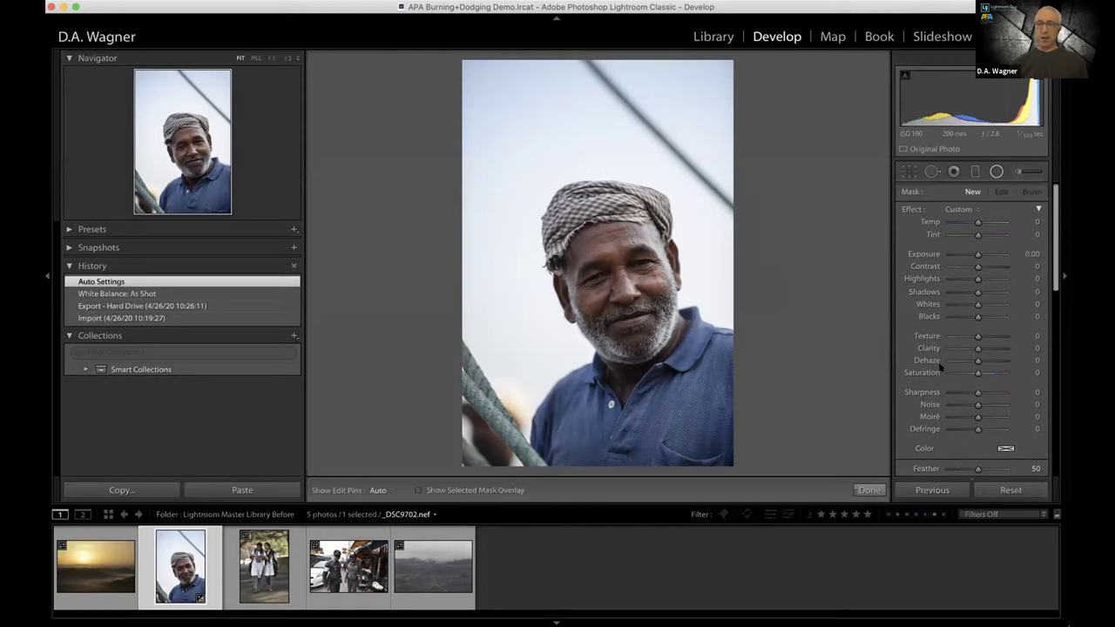
- Try Radial Filter values of Contrast −48, Shadows −65, Whites 57 and Texture −62, and reset all its effect sliders
left_click_drag(977, 266, 959, 336)
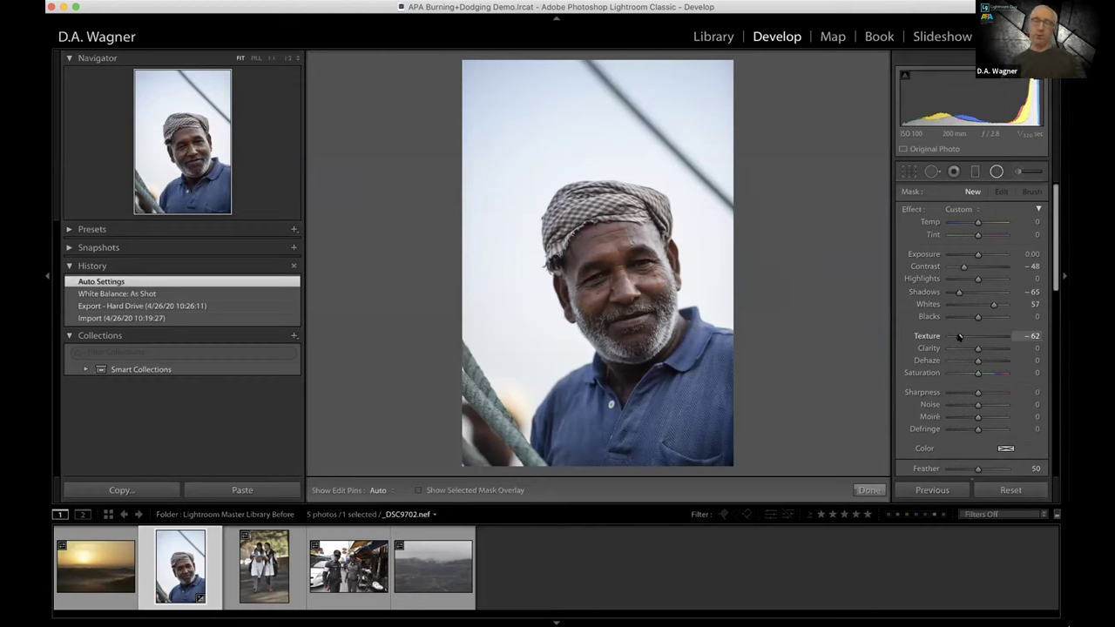
double_click(911, 209)
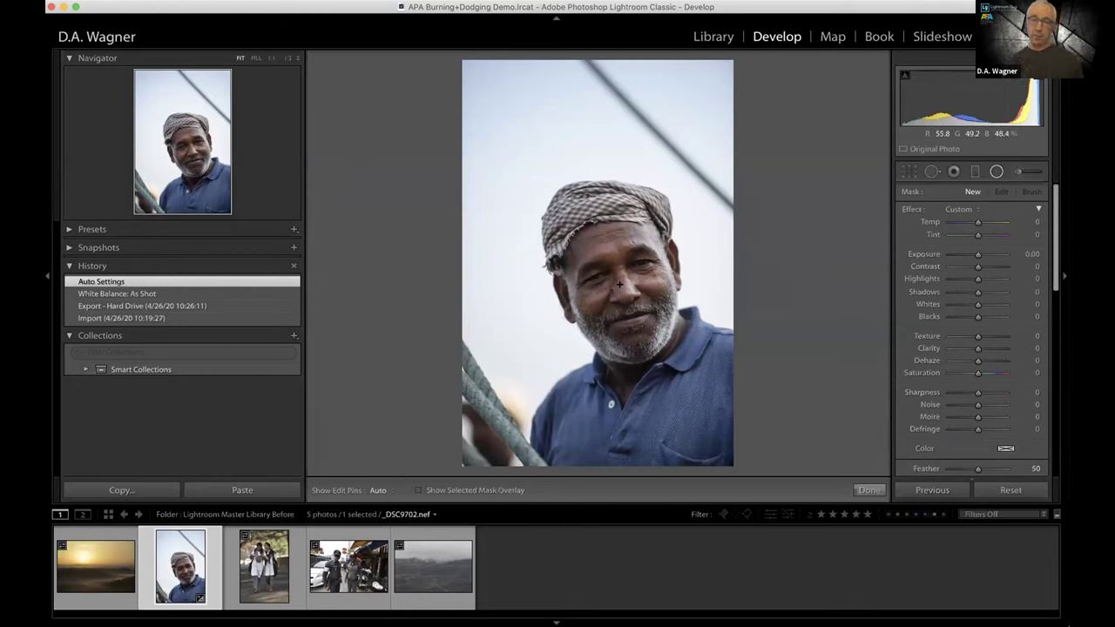
- Draw a radial filter centred on the man's face, tilt it to match his head and shrink it to the face
left_click_drag(619, 284, 522, 169)
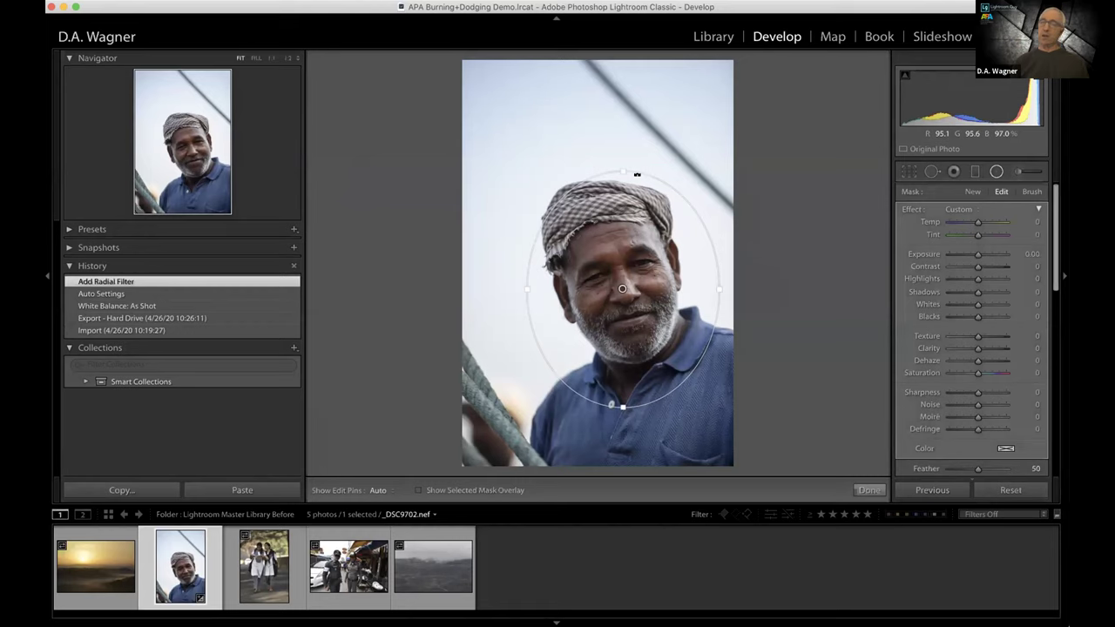
left_click_drag(634, 273, 631, 256)
left_click_drag(688, 193, 657, 170)
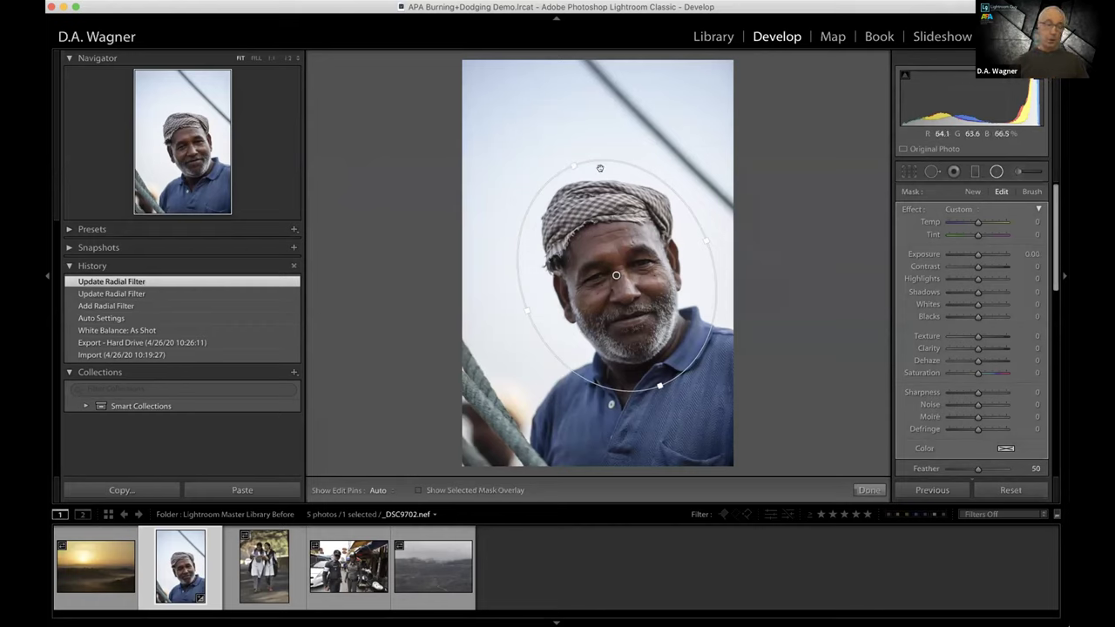
left_click_drag(568, 162, 581, 213)
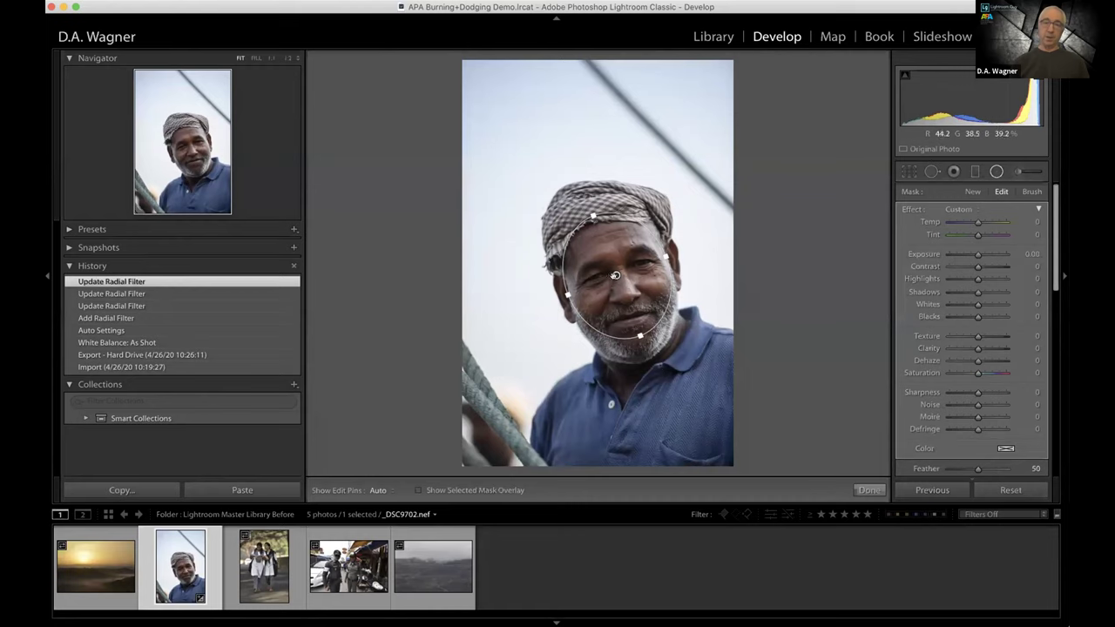
- Preview the radial filter's mask overlay on the face and cycle through the overlay colours
mouse_move(614, 274)
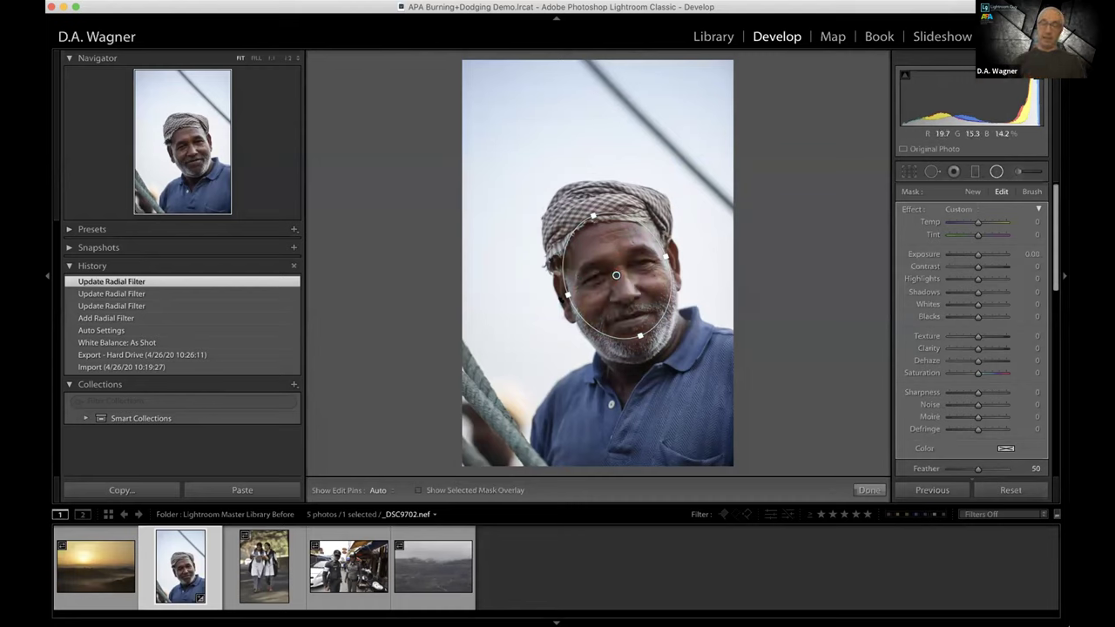
mouse_move(608, 272)
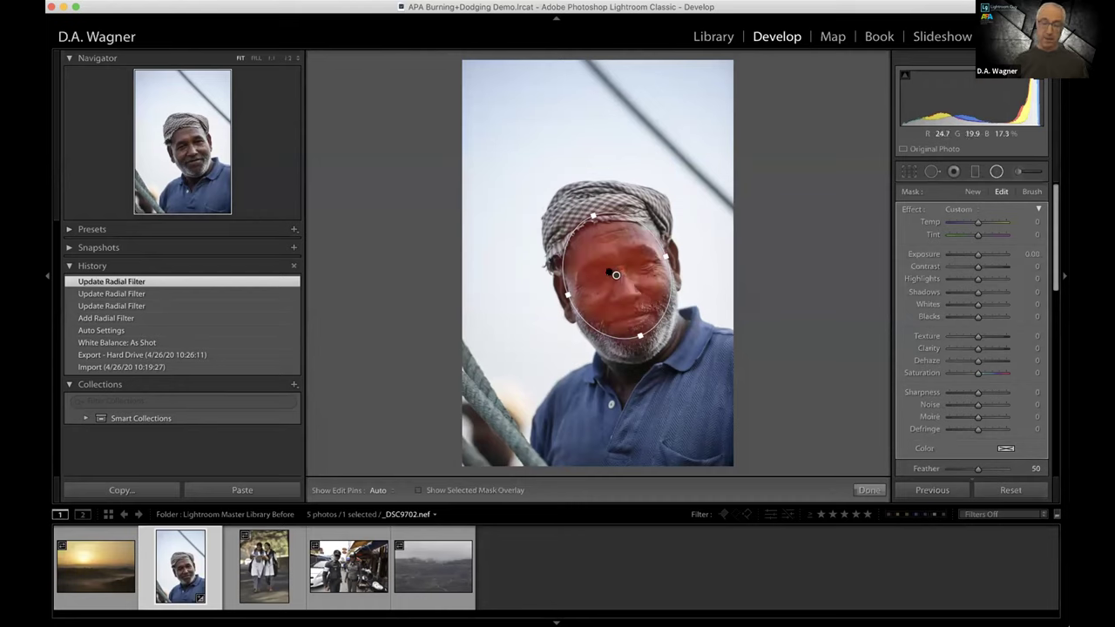
key("shift+o")
key("shift+o")
key("shift+o")
key("shift+o")
key("shift+o")
key("shift+o")
key("shift+o")
key("shift+o")
key("shift+o")
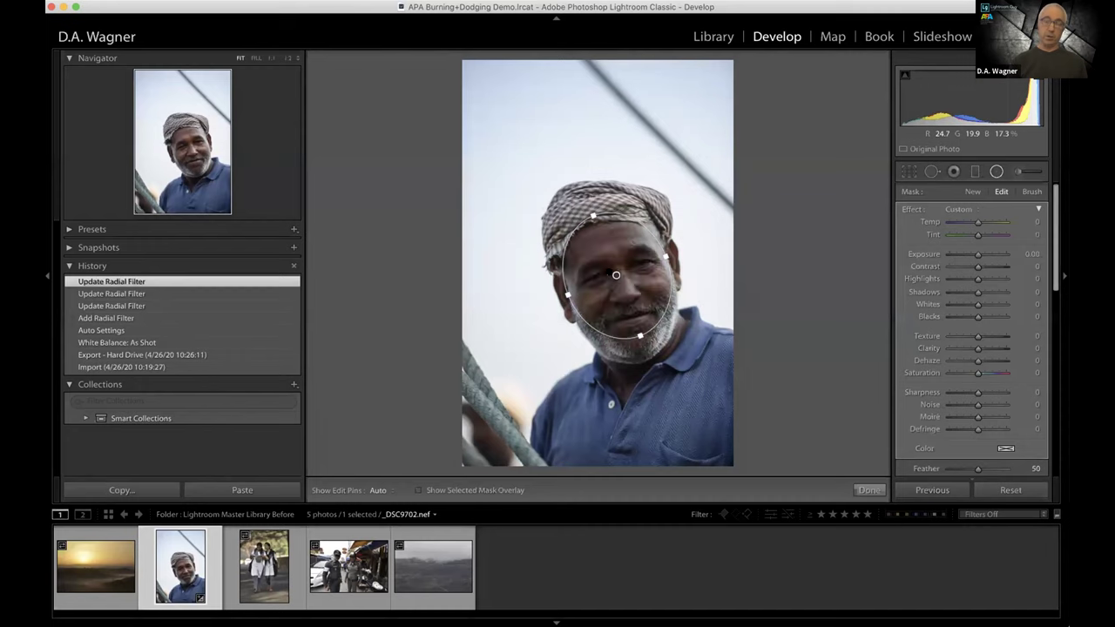
key("shift+o")
key("shift+o")
key("shift+o")
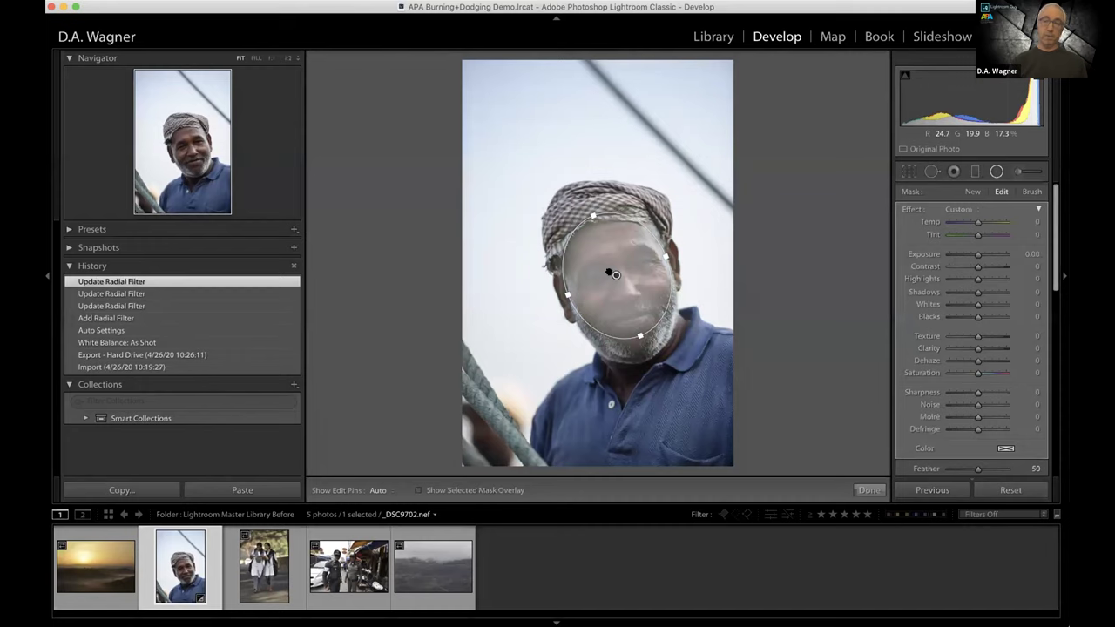
key("shift+o")
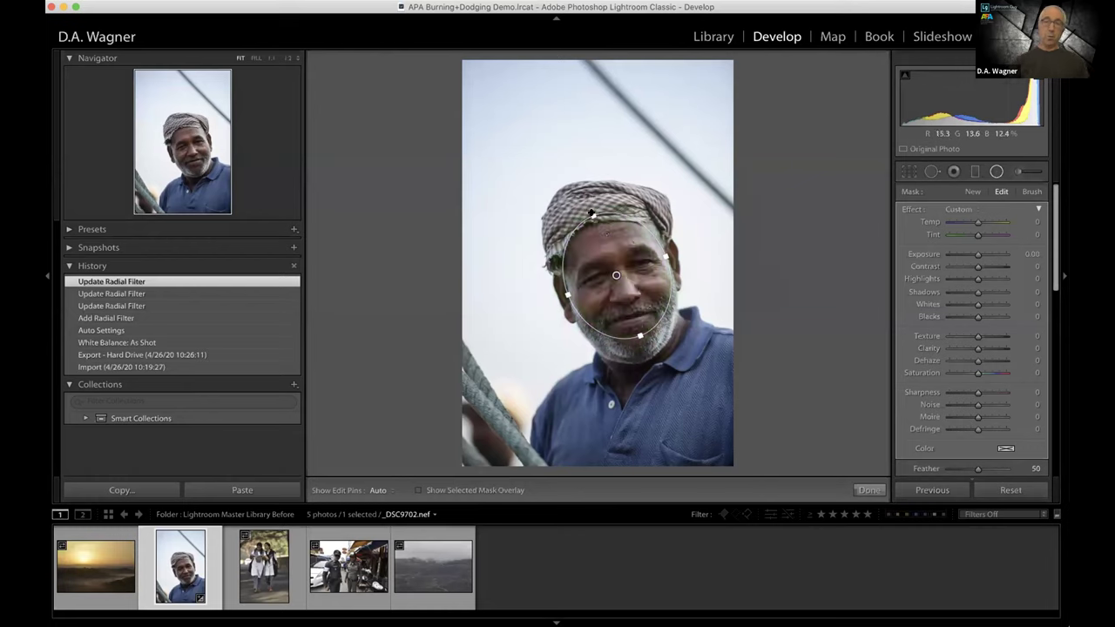
- Enlarge the radial filter to surround the whole head and turban, and set its Shadows to 40
left_click_drag(588, 201, 567, 157)
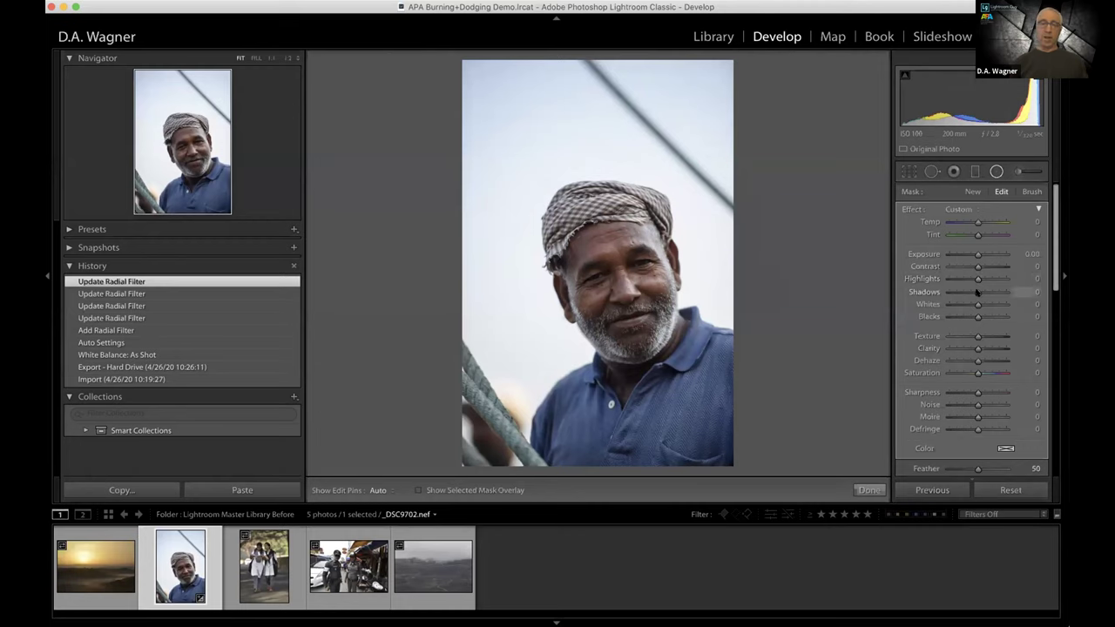
left_click_drag(977, 293, 1010, 291)
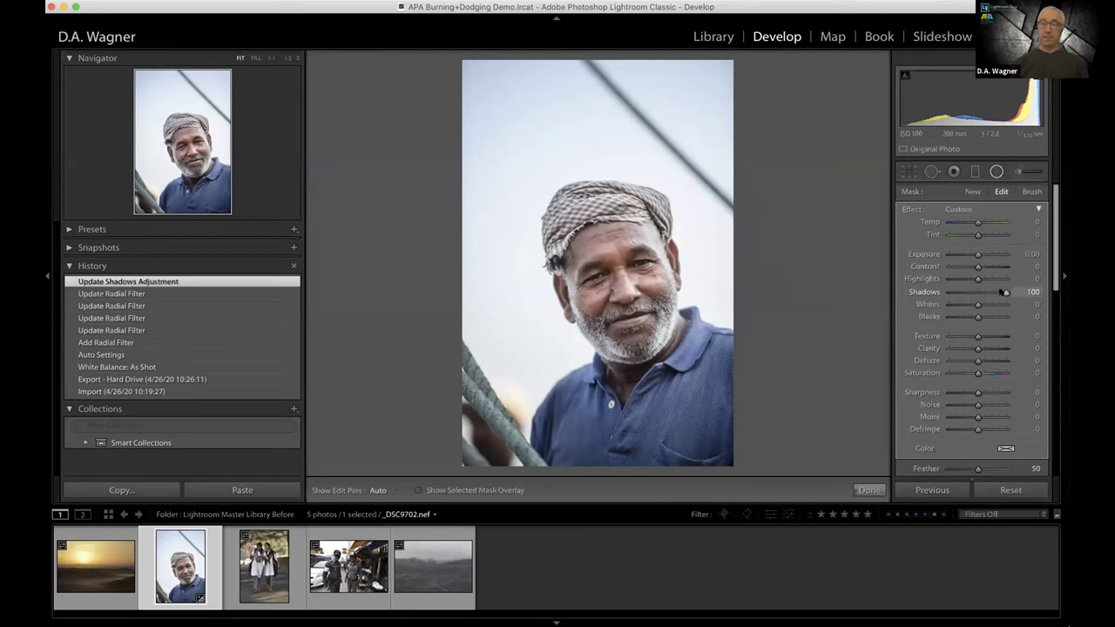
left_click_drag(1004, 293, 988, 291)
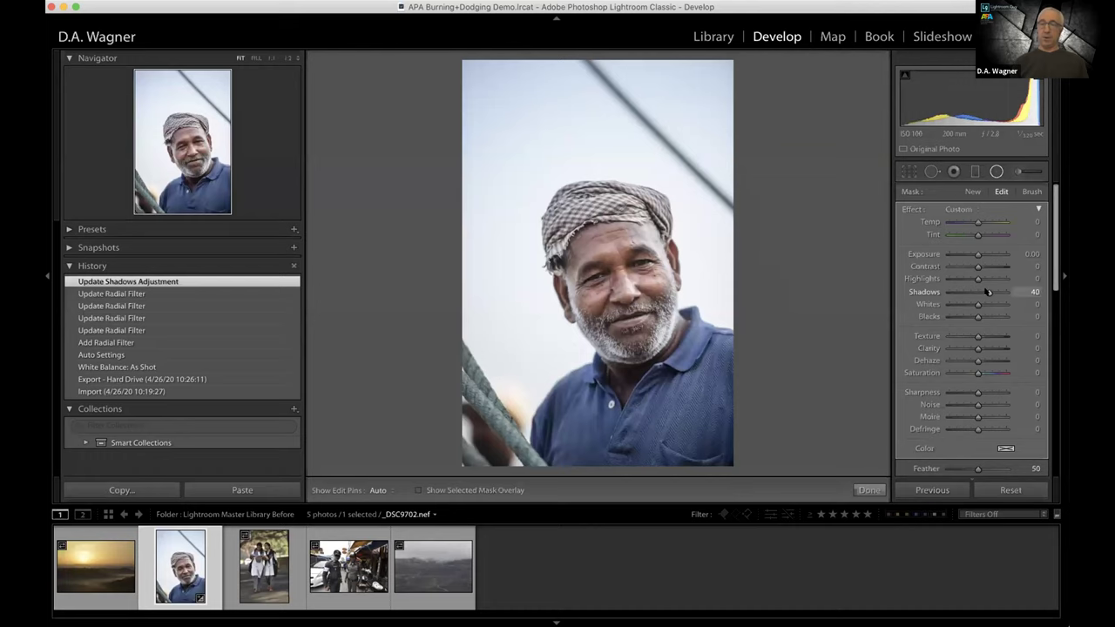
left_click_drag(987, 292, 987, 291)
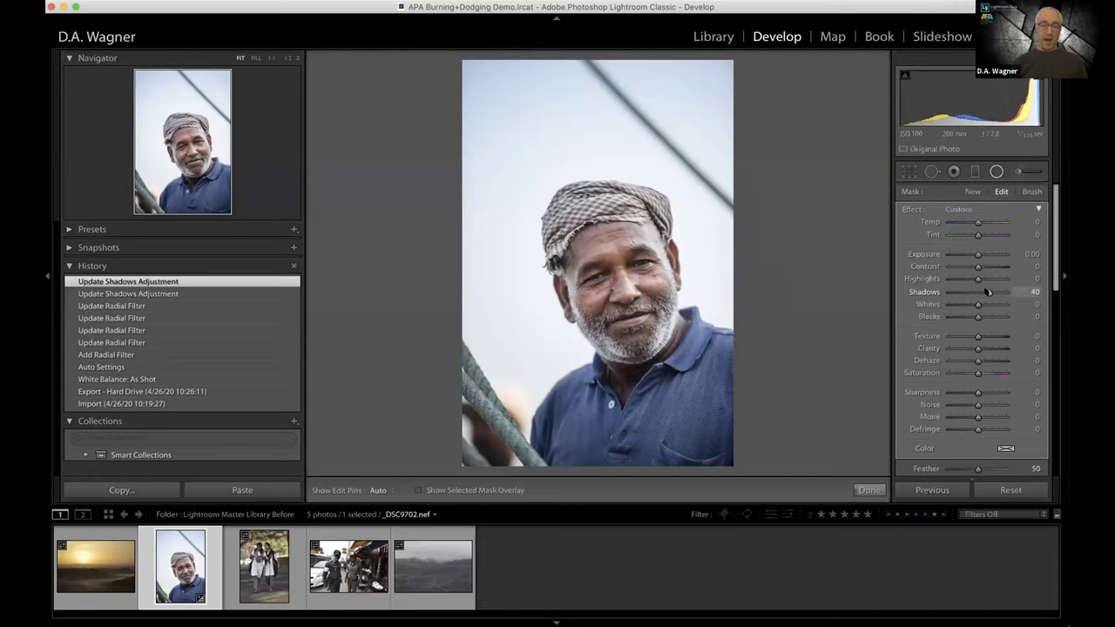
- Add a new small radial filter over the man's right eye and centre it on the eye
left_click(289, 57)
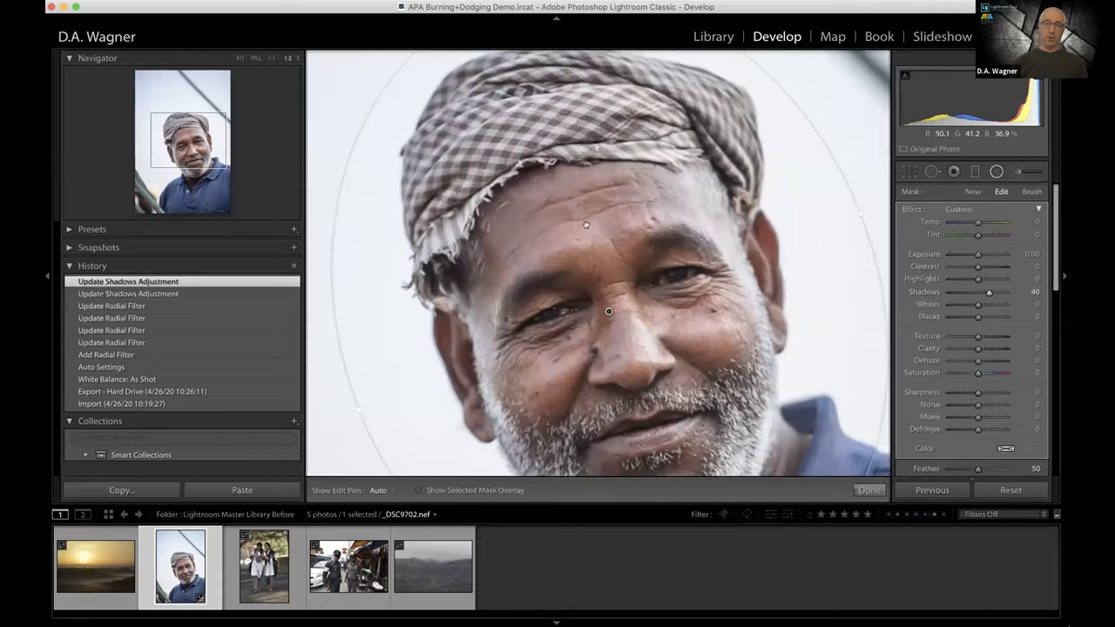
left_click_drag(718, 336, 701, 274)
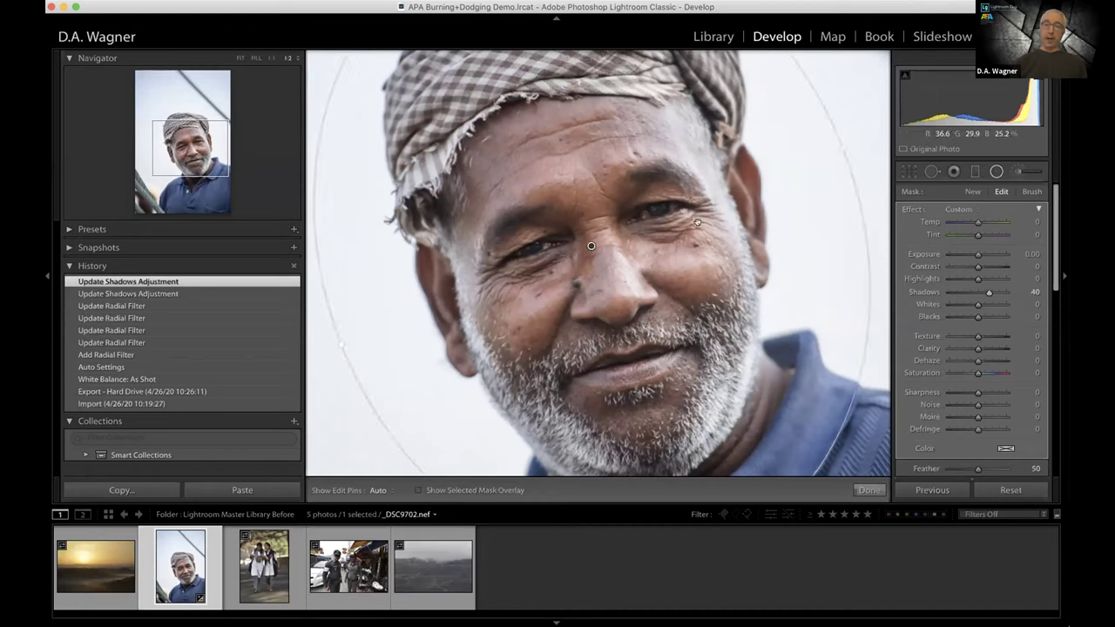
left_click(972, 192)
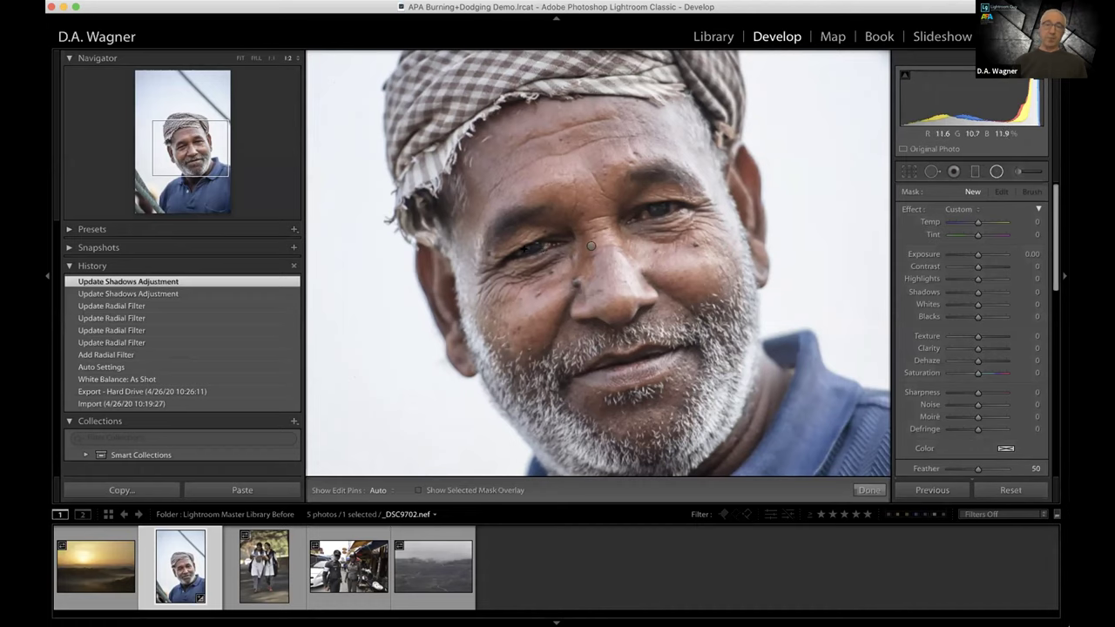
left_click_drag(535, 249, 566, 202)
left_click_drag(533, 248, 528, 250)
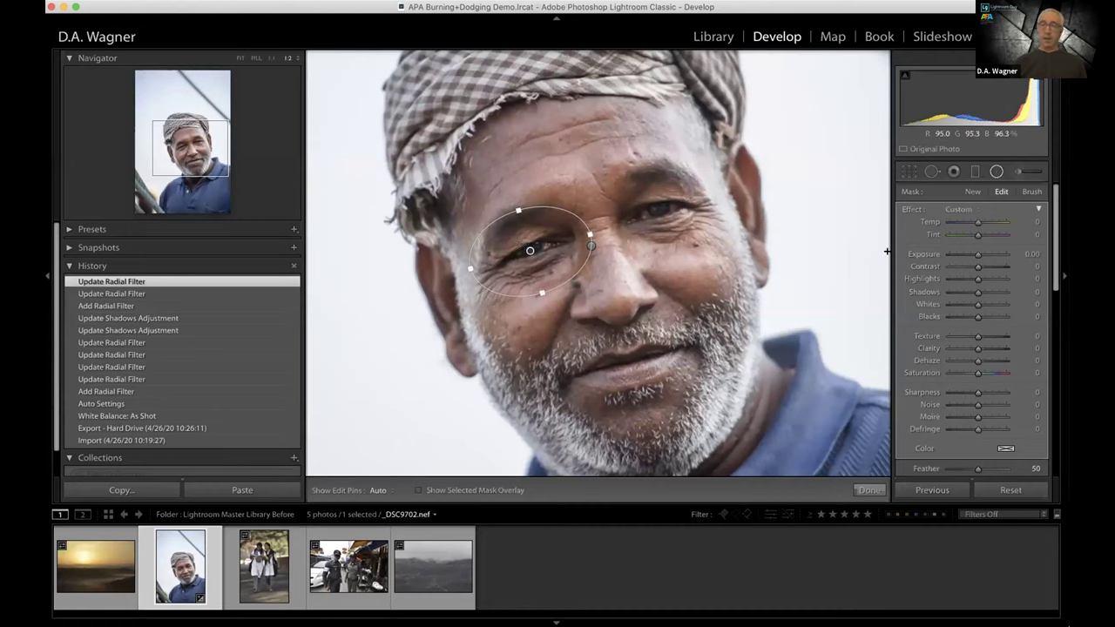
- Set the right-eye radial filter's Shadows to 8 and Exposure to 0.10
mouse_move(977, 292)
left_mouse_down()
mouse_move(1003, 292)
mouse_move(963, 292)
mouse_move(981, 291)
left_mouse_up()
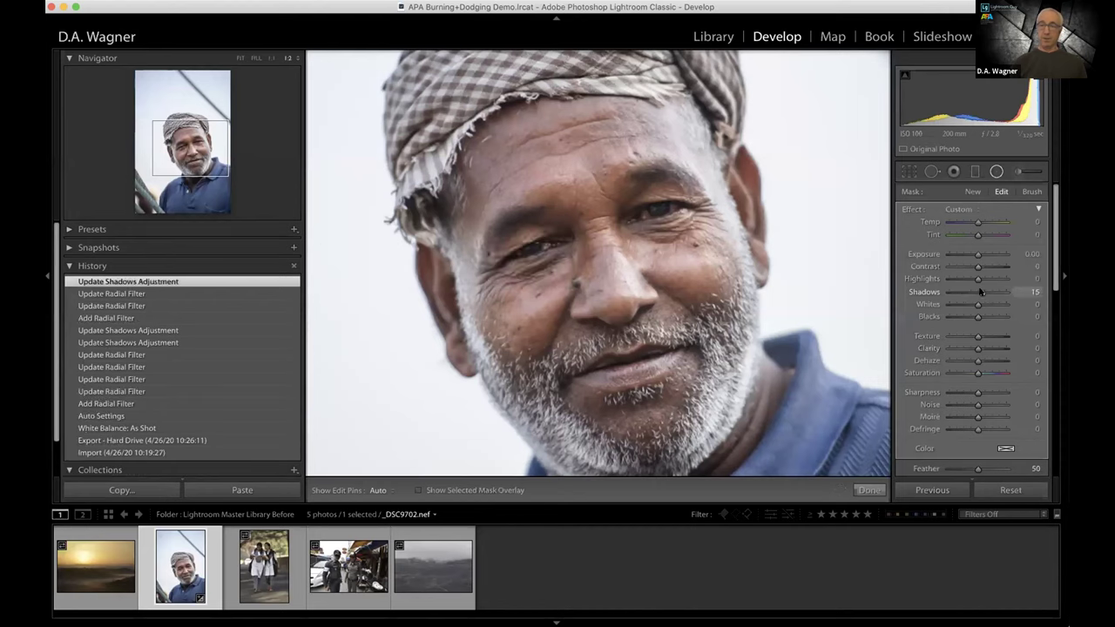
double_click(971, 291)
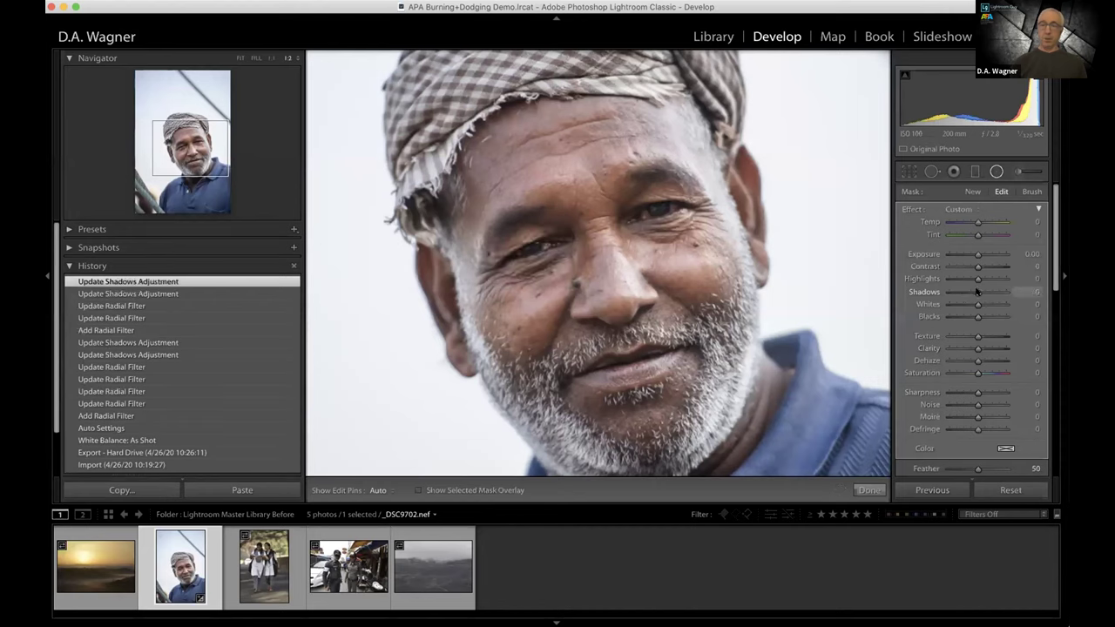
left_click_drag(1016, 292, 1030, 292)
left_click_drag(1006, 292, 979, 293)
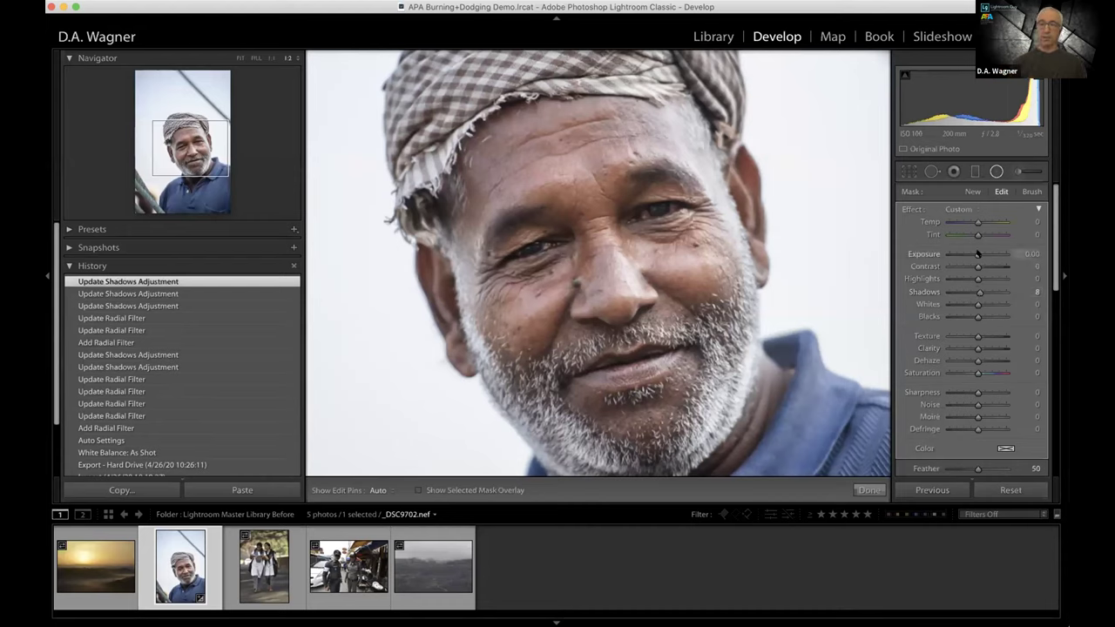
left_click(977, 253)
- Duplicate the right-eye radial filter, move the copy over the man's left eye and set its Exposure to 0.20
mouse_move(530, 250)
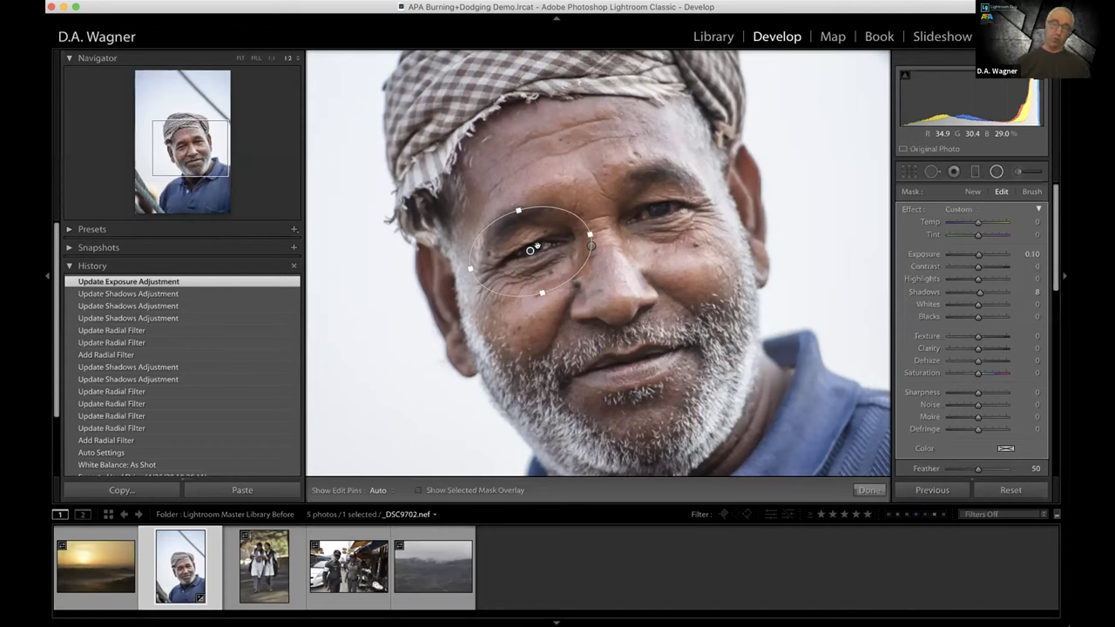
right_click(540, 246)
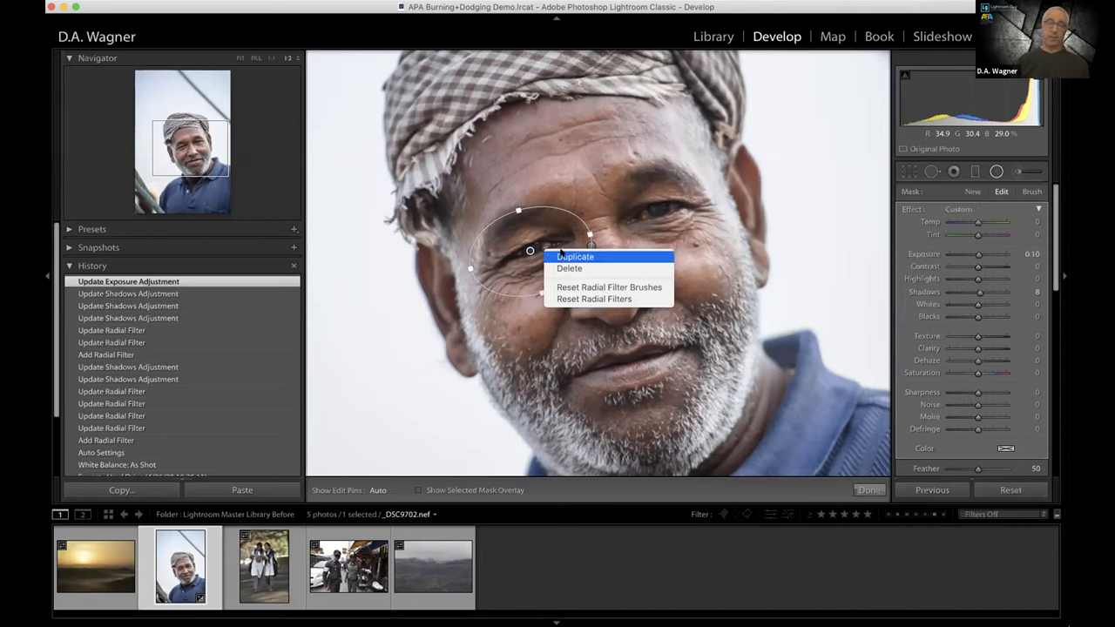
left_click(561, 256)
left_click_drag(531, 250, 528, 249)
key("super+z")
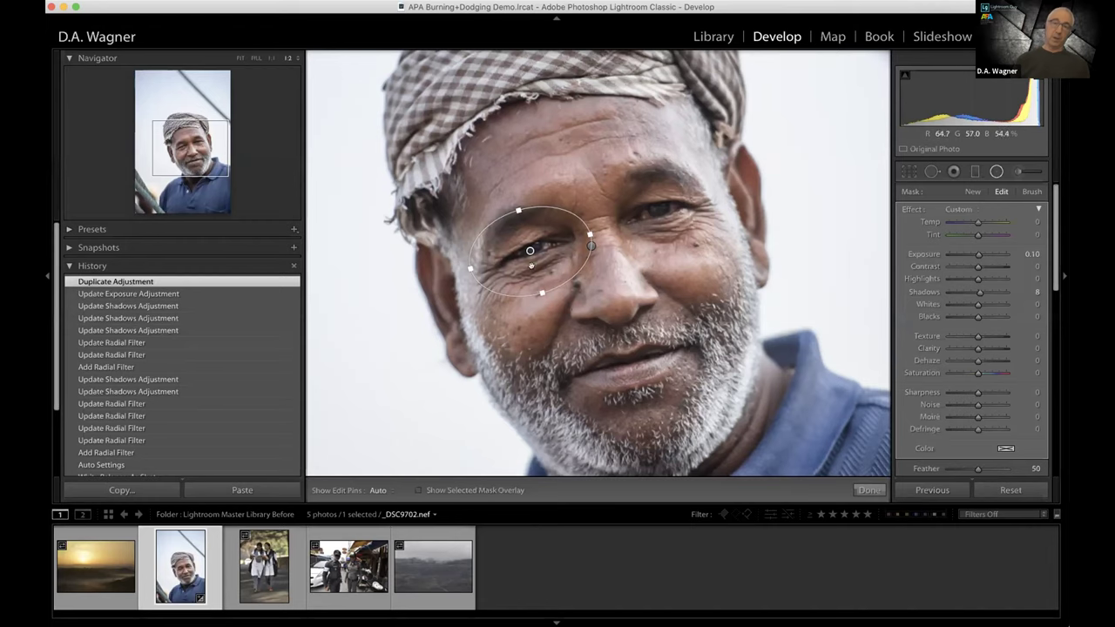
left_click_drag(531, 250, 649, 173)
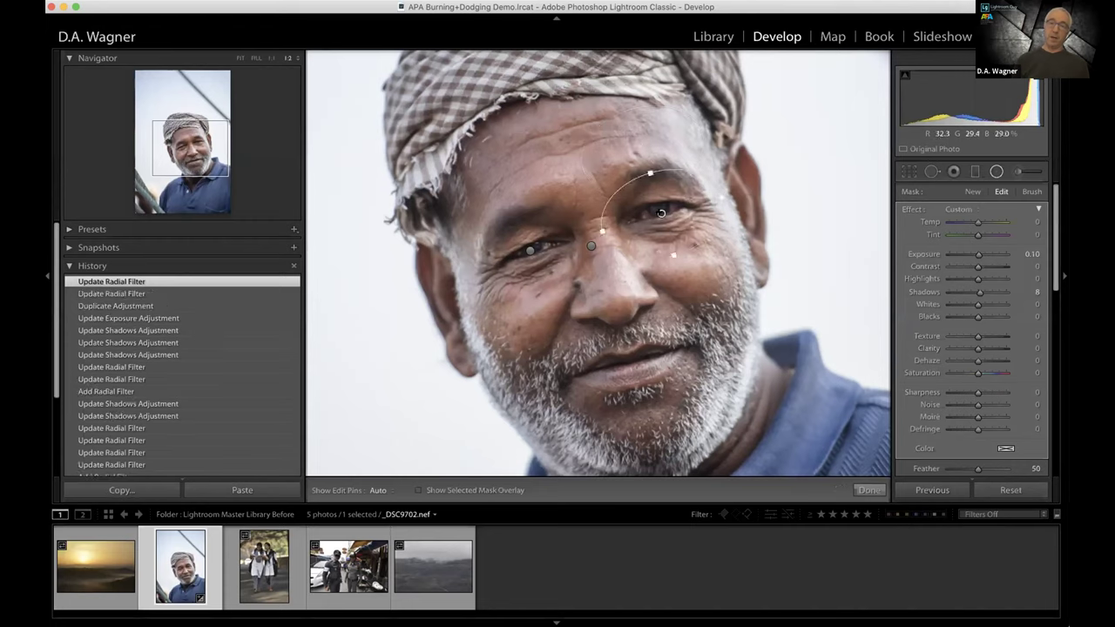
left_click(976, 253)
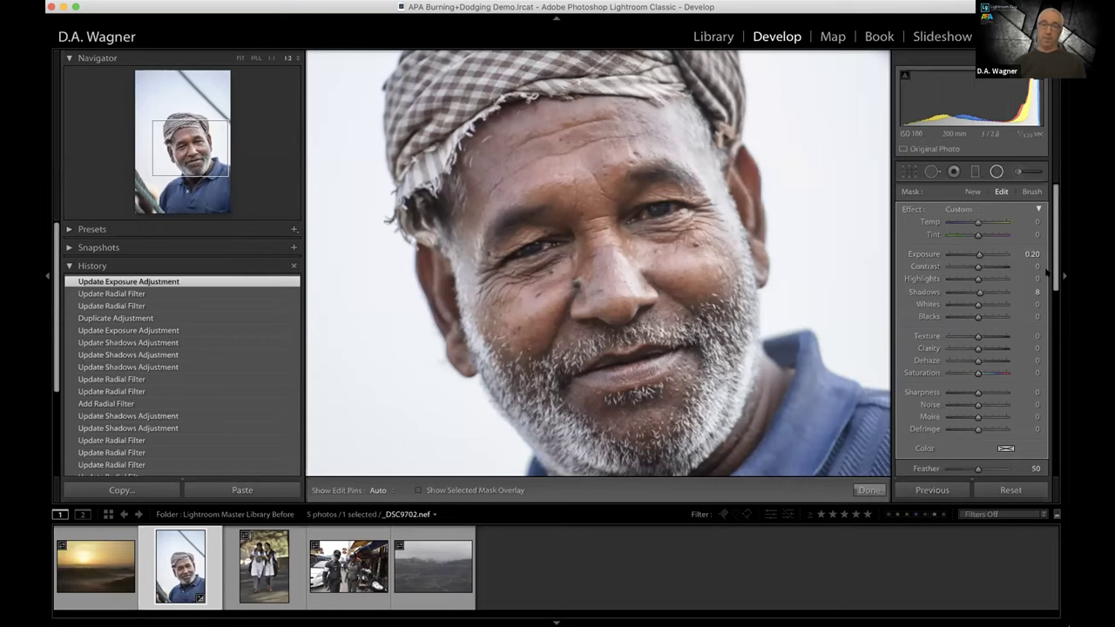
- Finish the radial filter editing and compare the whole portrait with its unedited version
left_click(870, 490)
left_click(650, 319)
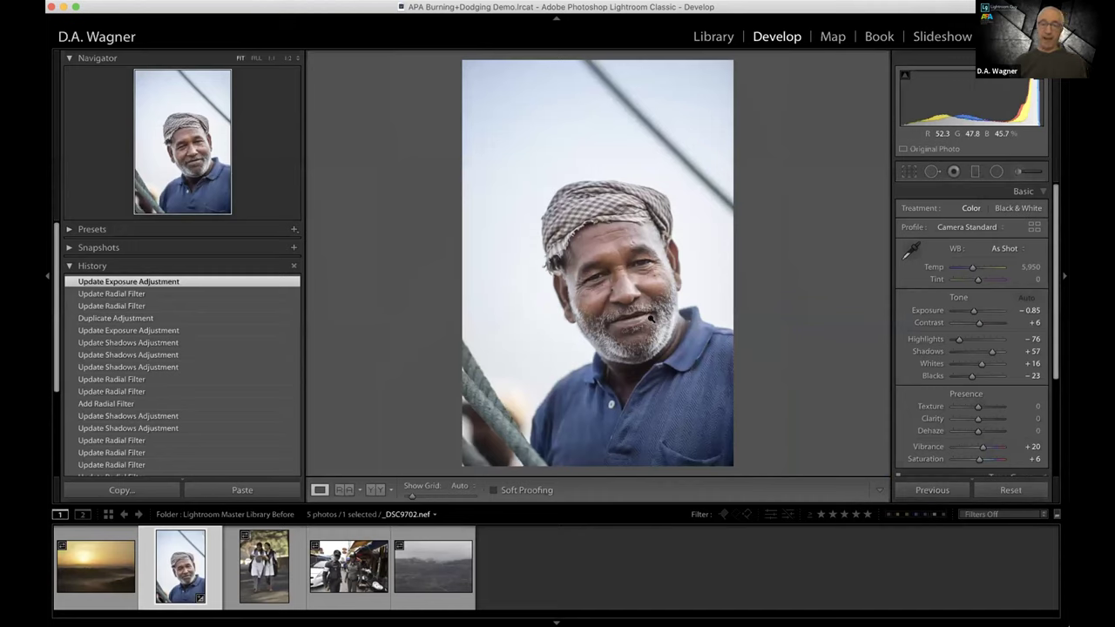
key("backslash")
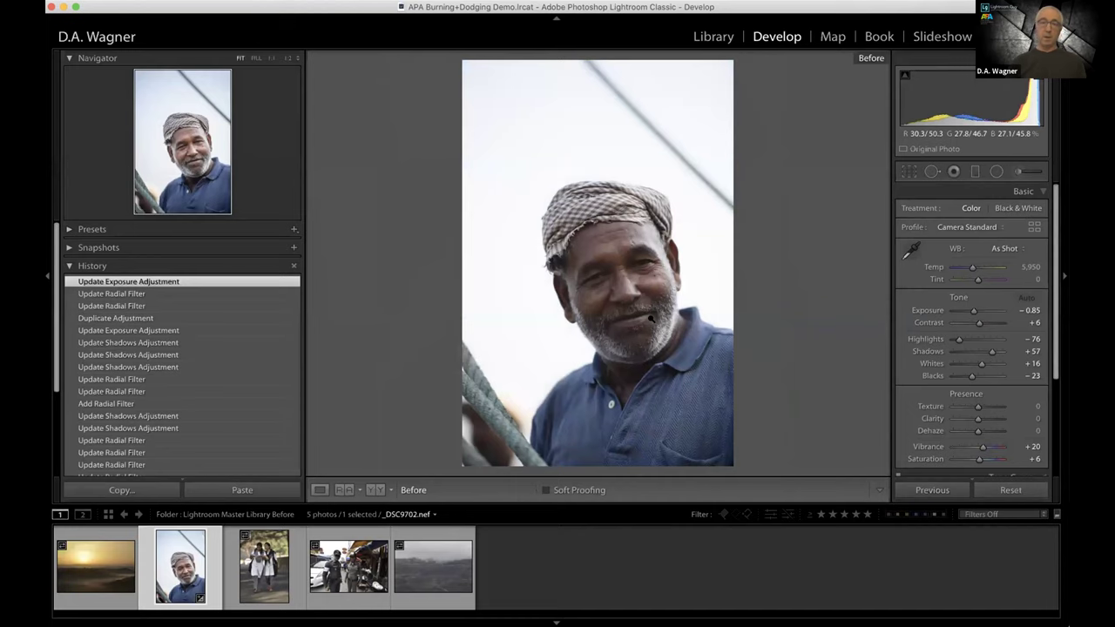
key("backslash")
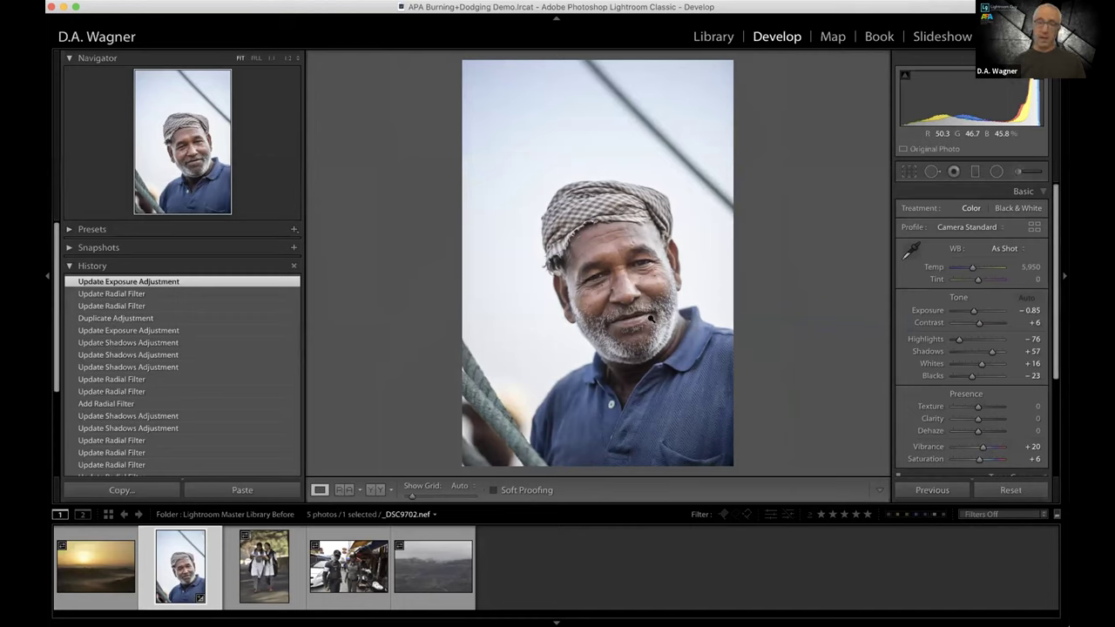
key("backslash")
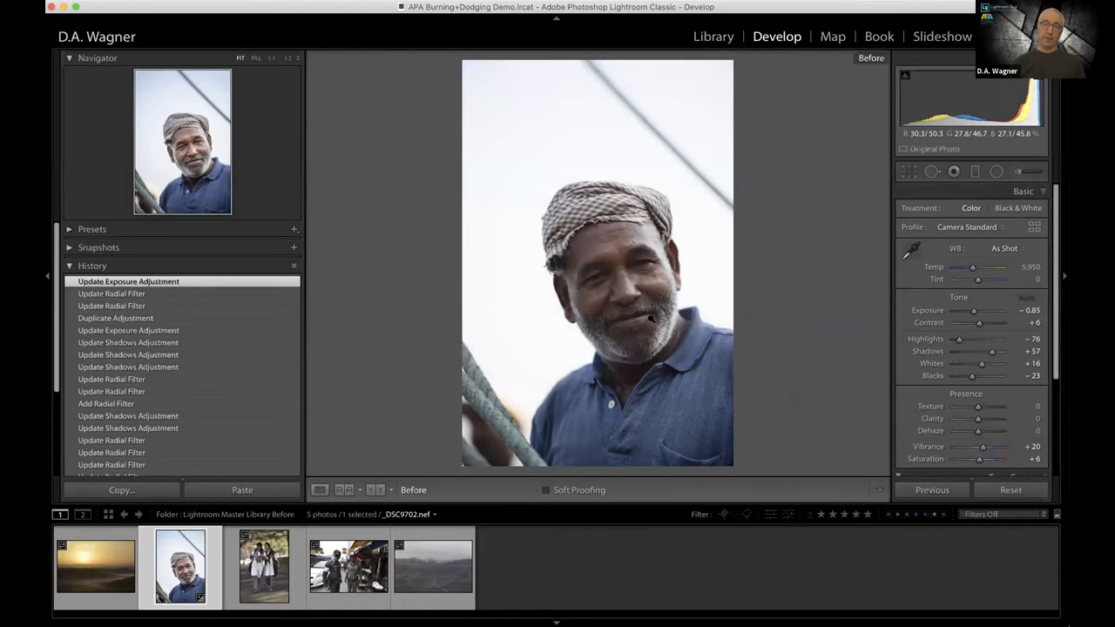
key("backslash")
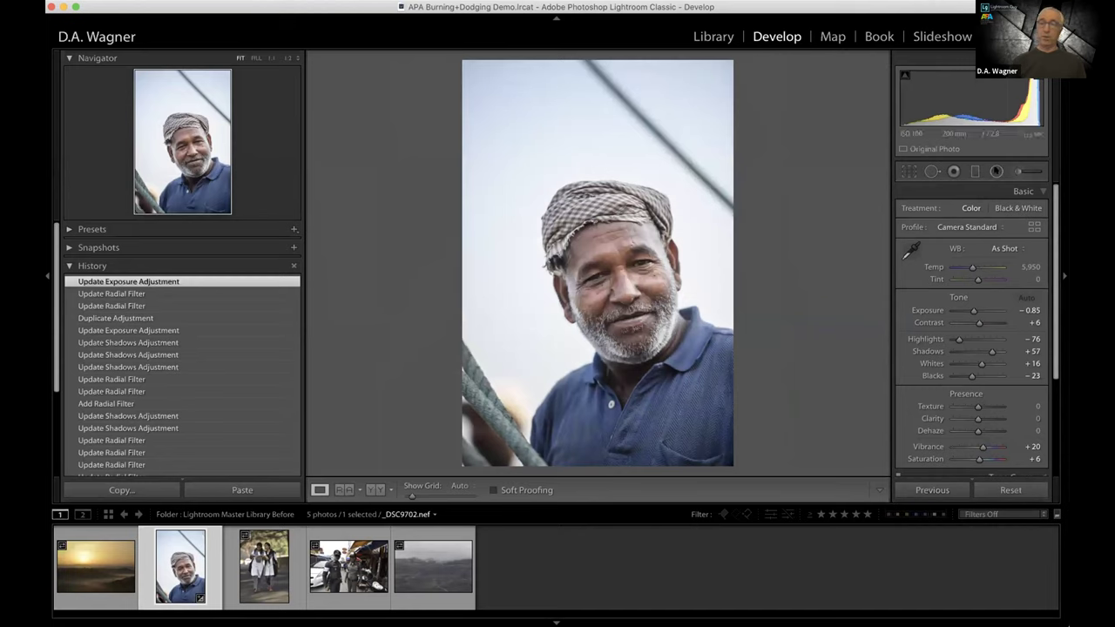
- Duplicate the large radial filter around the man's head and shift the copy slightly off the original
left_click(996, 171)
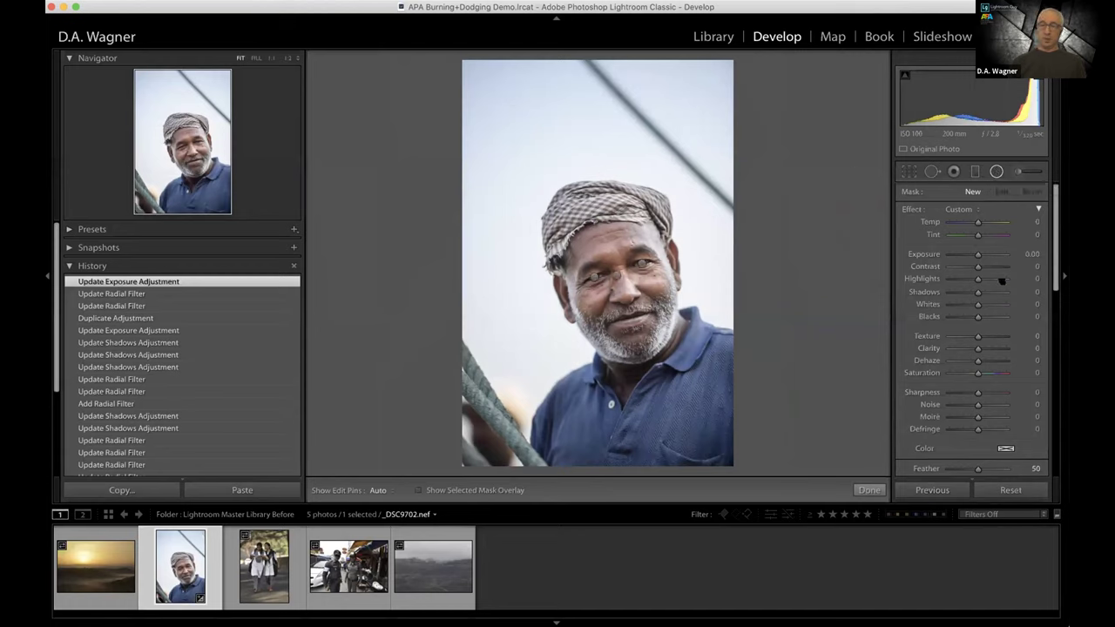
scroll(966, 348, "down", 3)
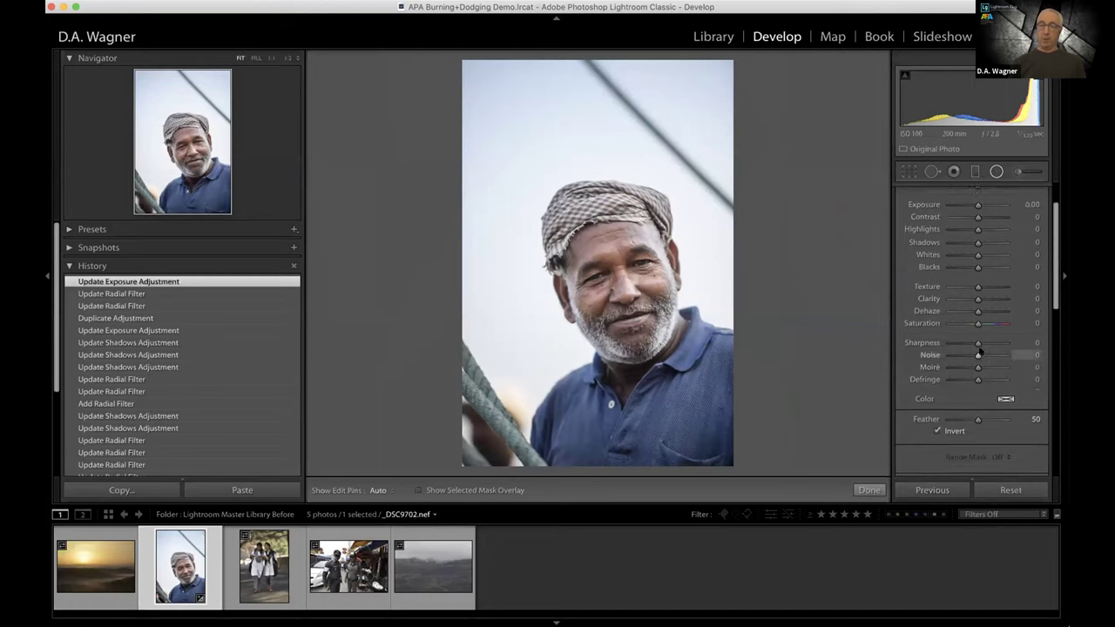
scroll(949, 235, "up", 3)
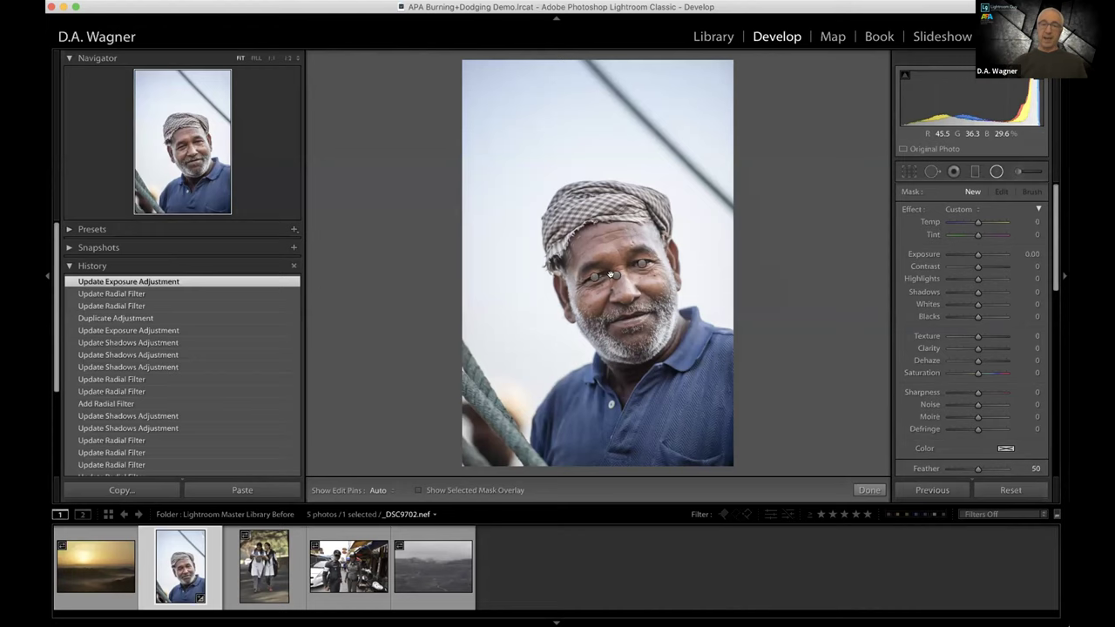
left_click(614, 274)
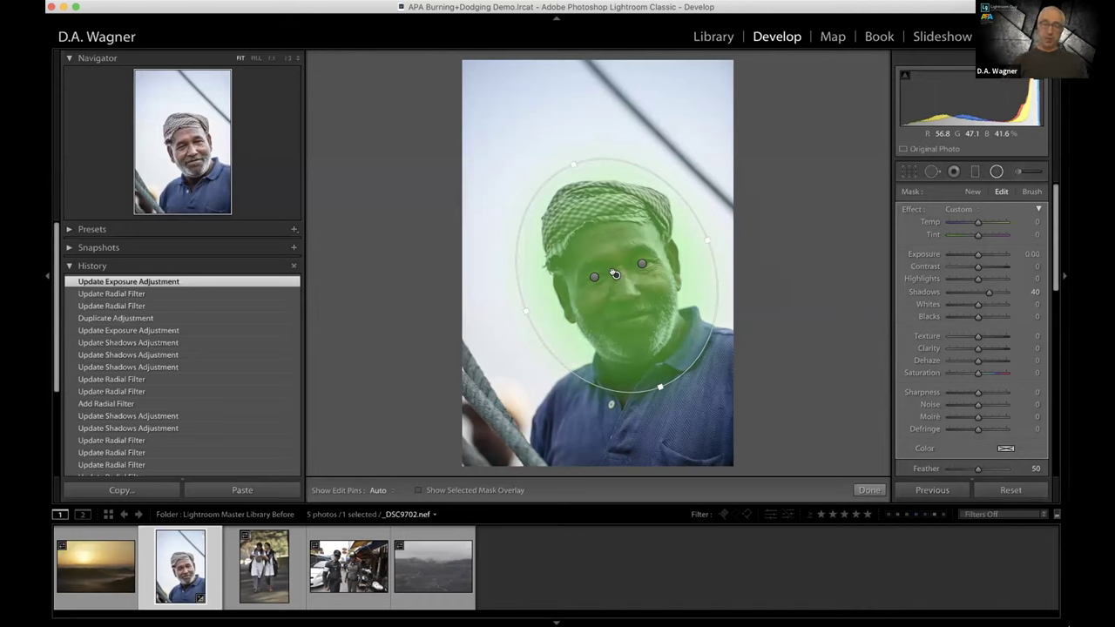
right_click(623, 277)
left_click(645, 284)
left_click_drag(624, 280, 630, 284)
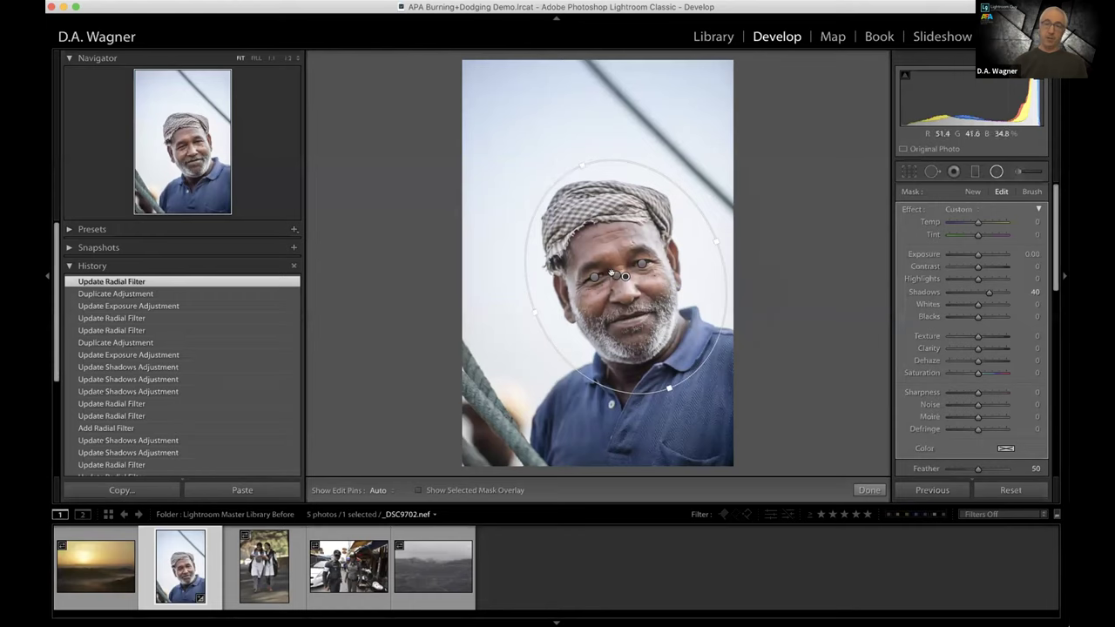
- Turn off Invert on the duplicated head filter and reset its effect sliders to zero
mouse_move(612, 275)
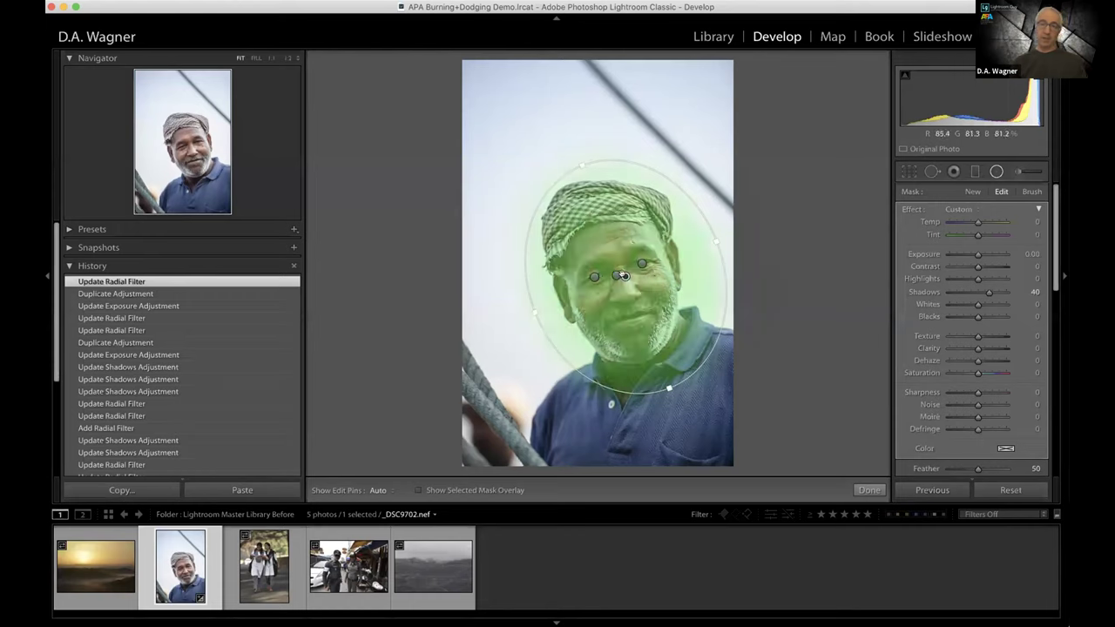
scroll(940, 409, "down", 3)
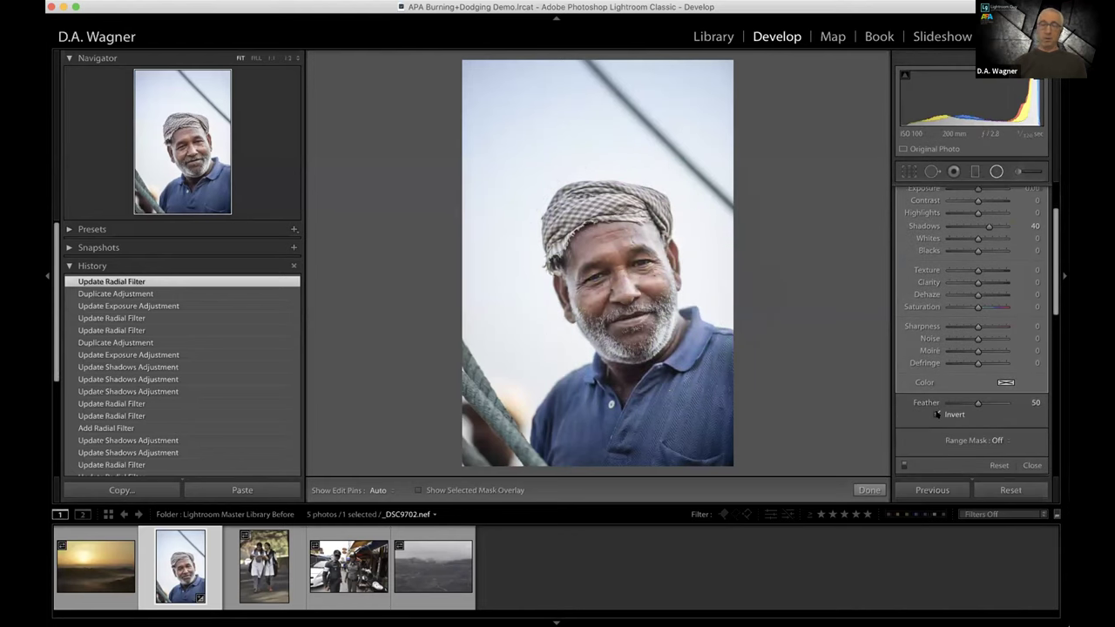
left_click(936, 415)
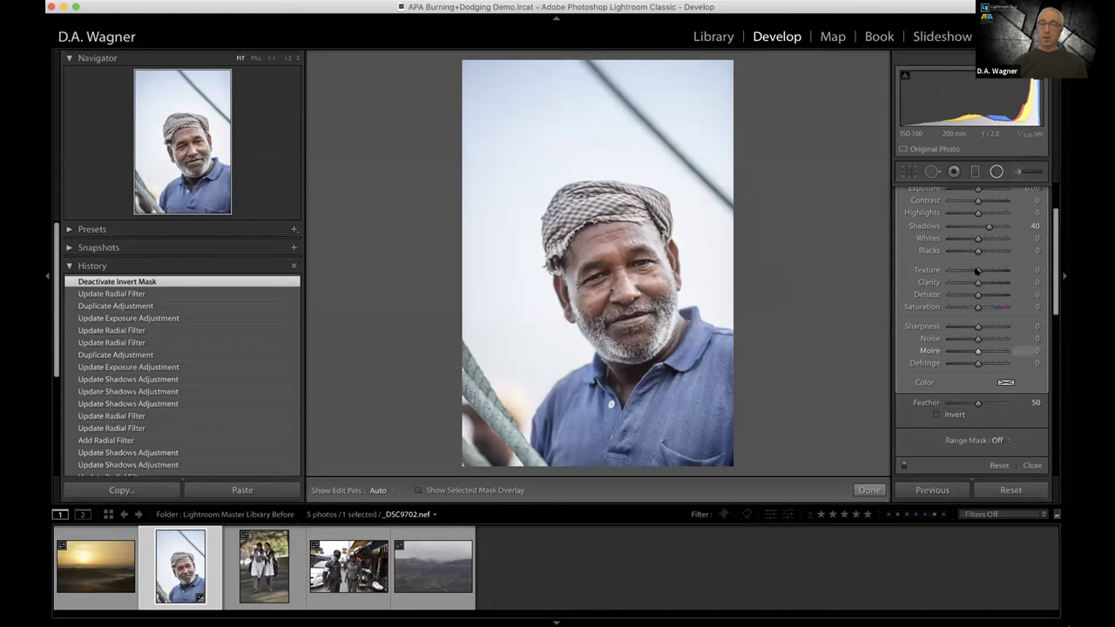
scroll(976, 271, "up", 3)
scroll(976, 270, "up", 2)
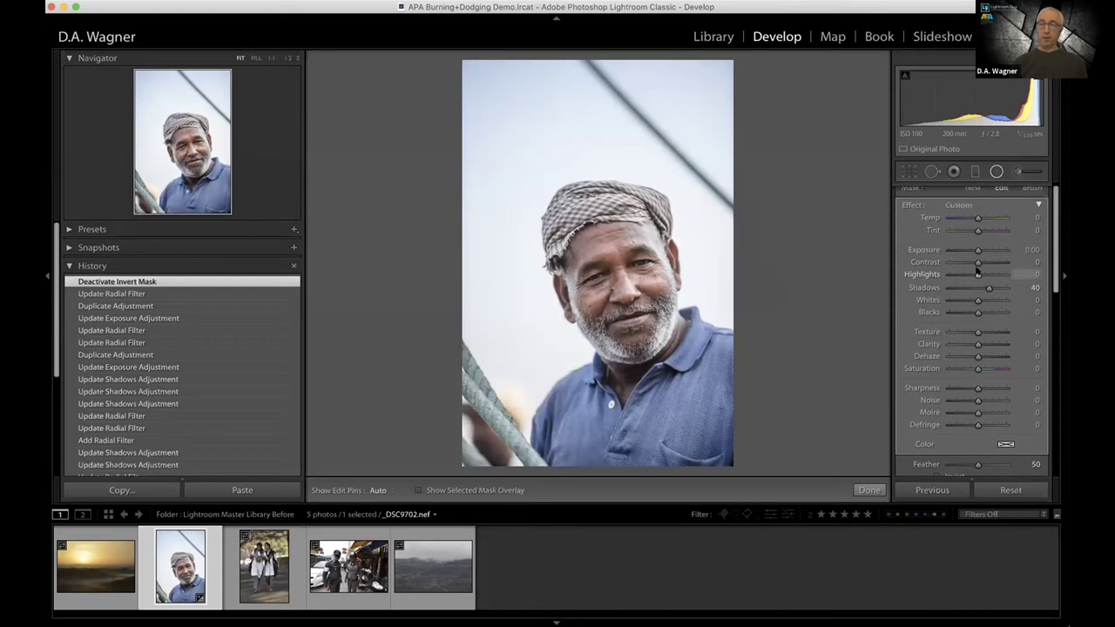
double_click(911, 205)
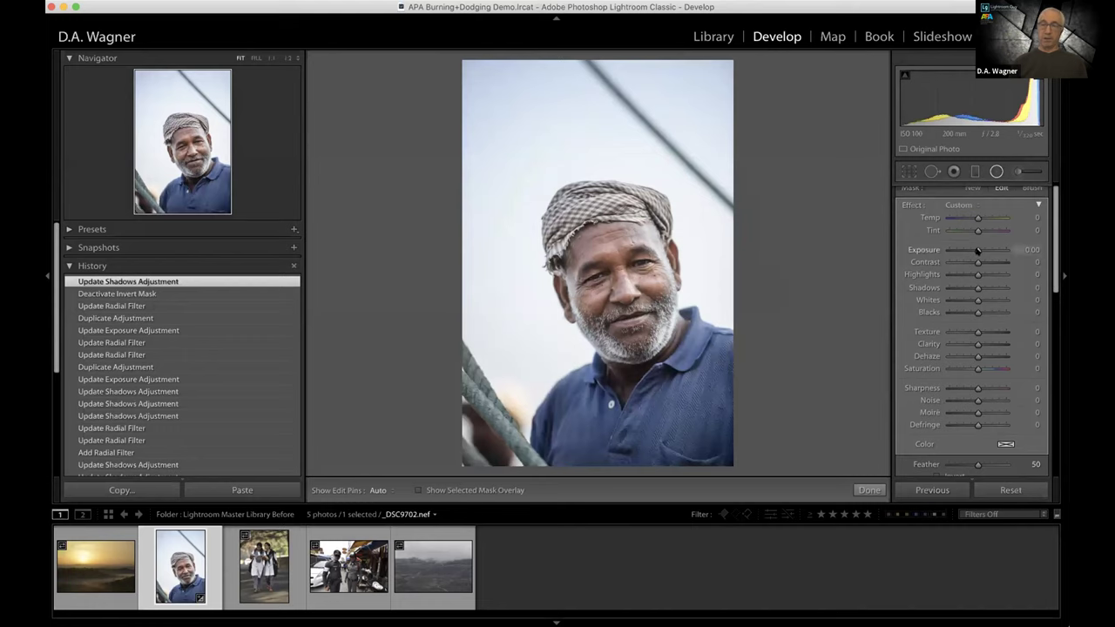
- Darken the area around the head by setting the duplicated filter's Exposure to -0.30, and compare with the unedited version
left_click_drag(977, 250, 970, 250)
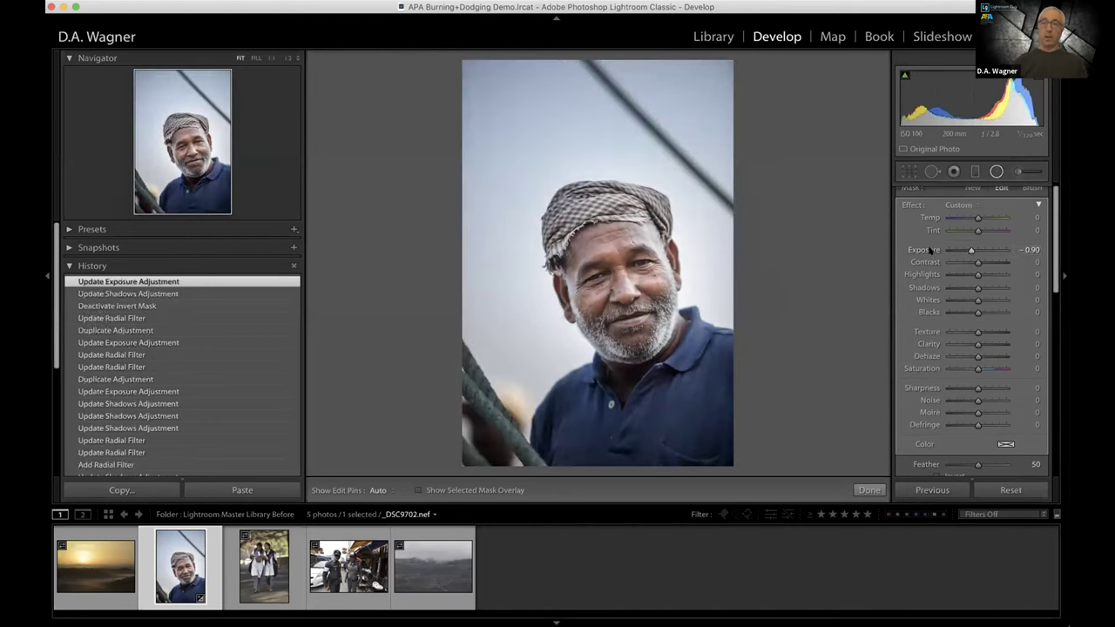
double_click(929, 250)
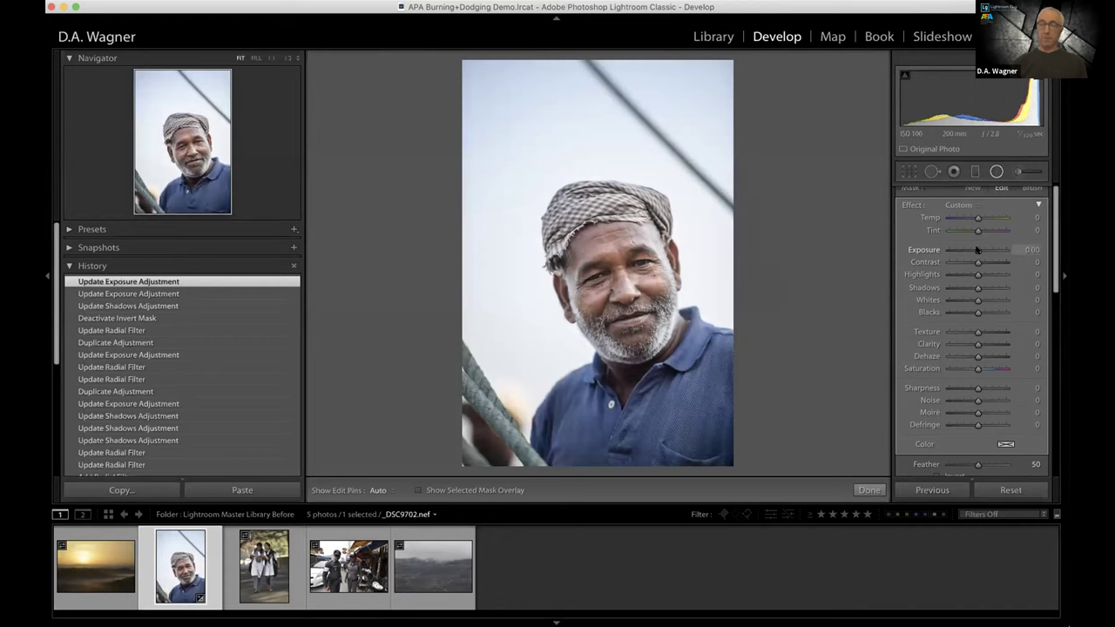
left_click_drag(977, 250, 974, 250)
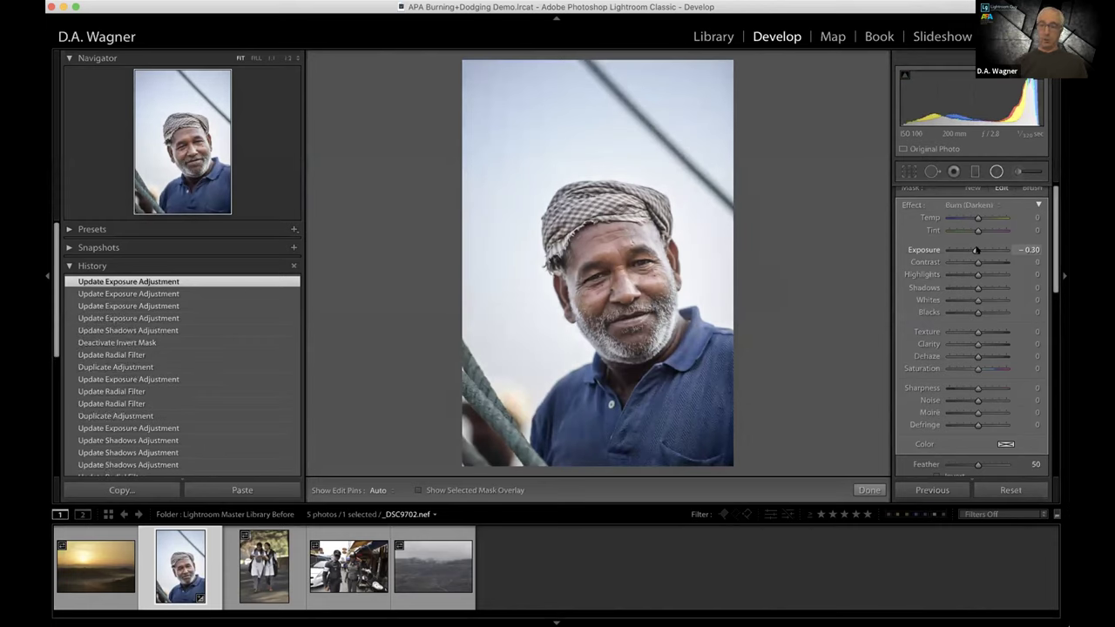
key("backslash")
key("backslash")
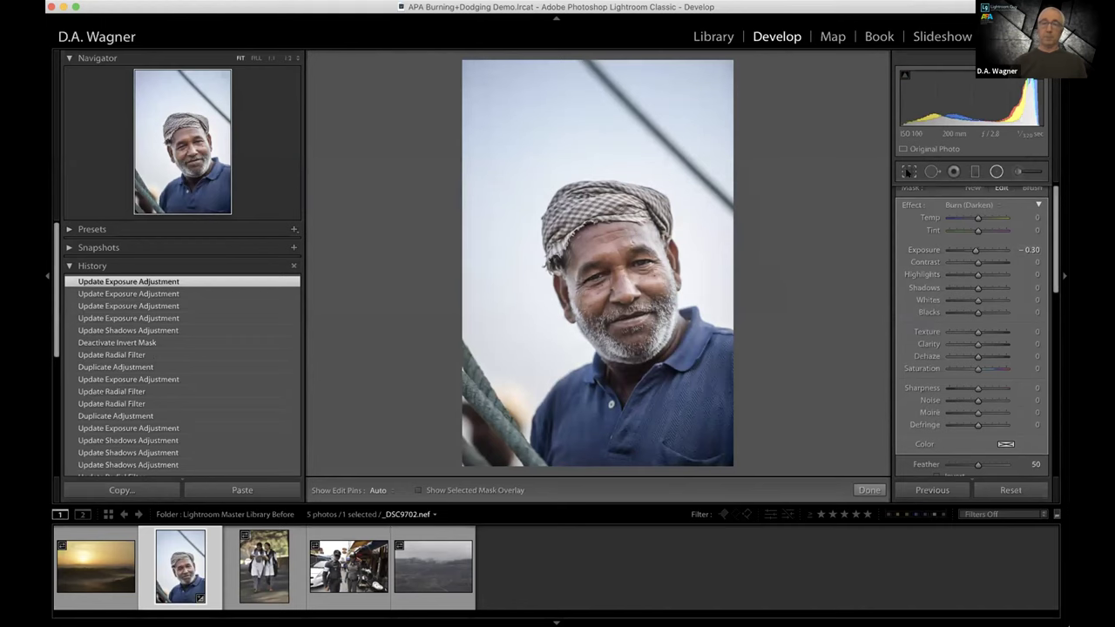
- Crop the portrait to a 1 x 1 square framing the man's head and shoulders, and compare it with the before version
left_click(911, 172)
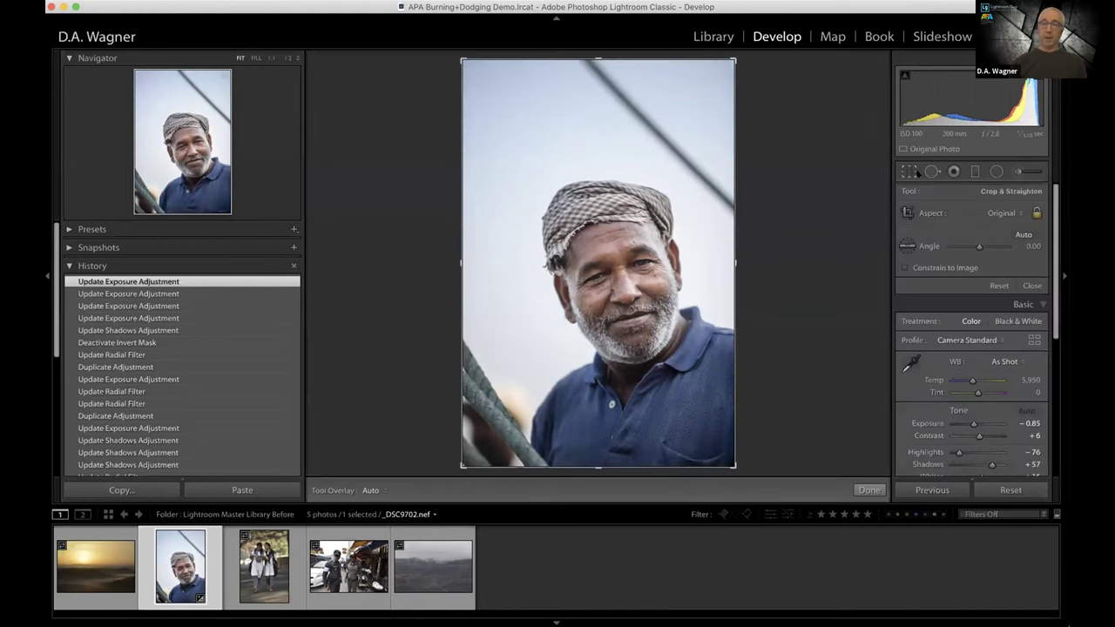
left_click(1002, 212)
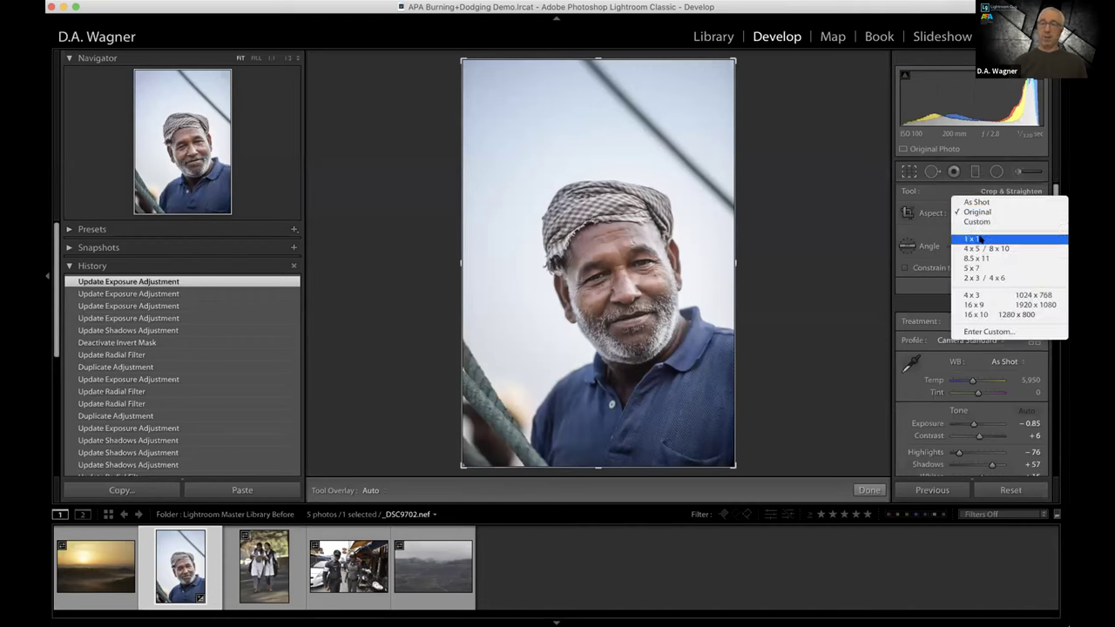
left_click(979, 239)
left_click_drag(667, 244, 661, 233)
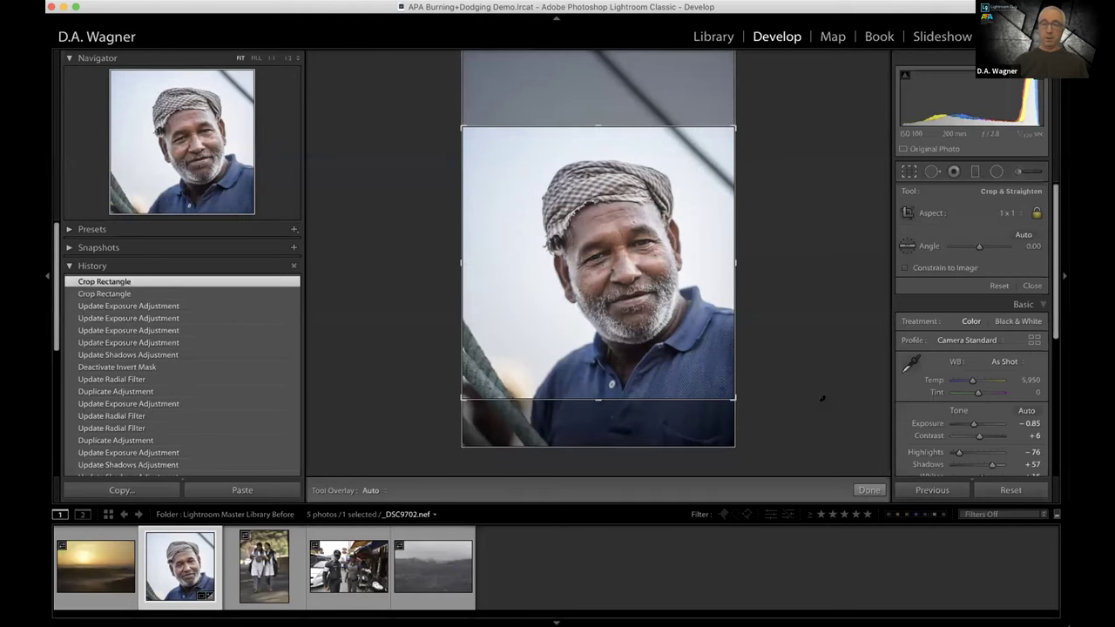
left_click(868, 490)
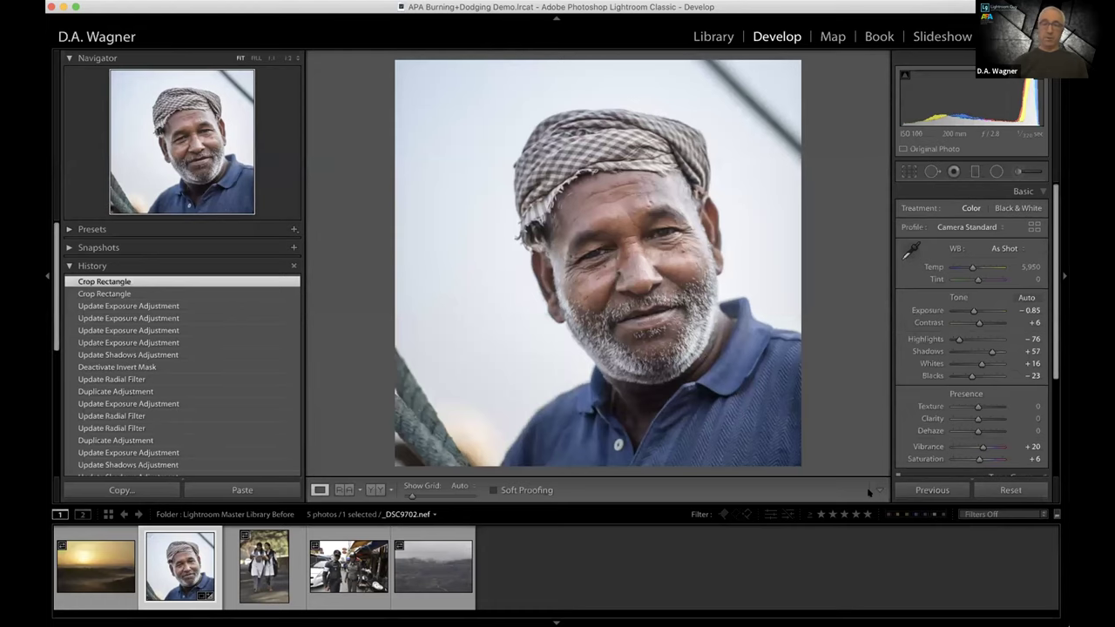
key("backslash")
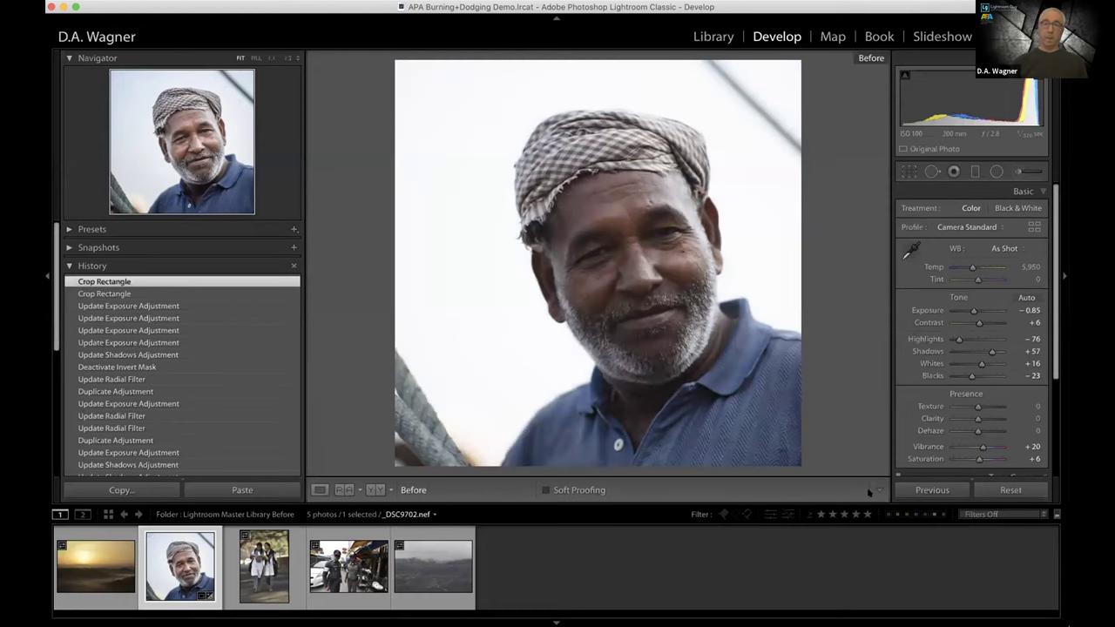
key("backslash")
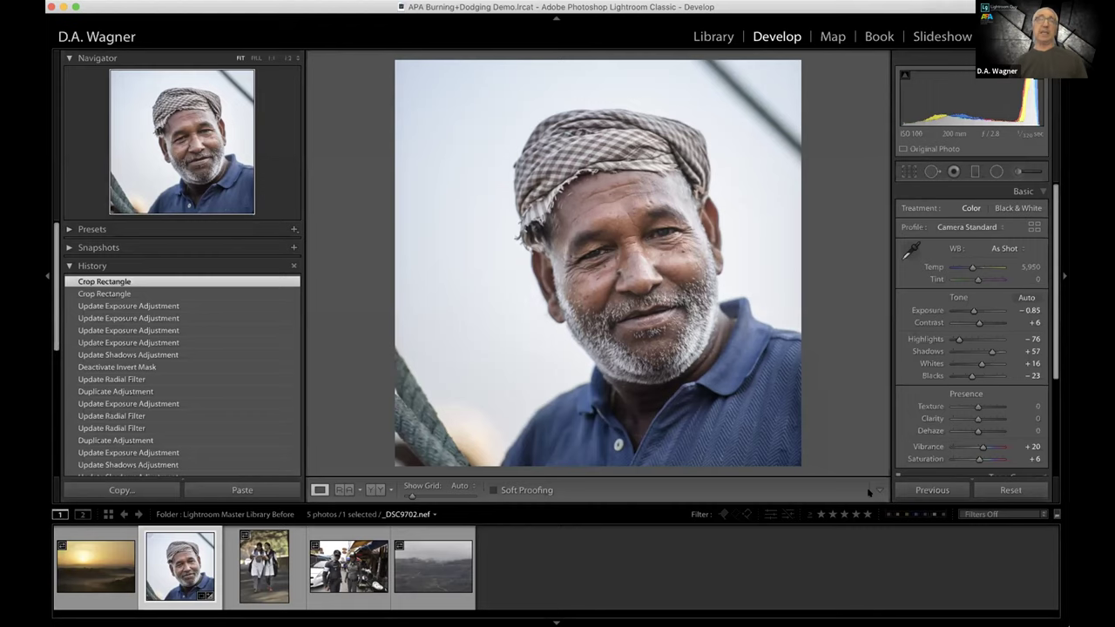
- Open the misty sunrise landscape _DAW1132.nef and apply Auto tone to it
left_click(100, 574)
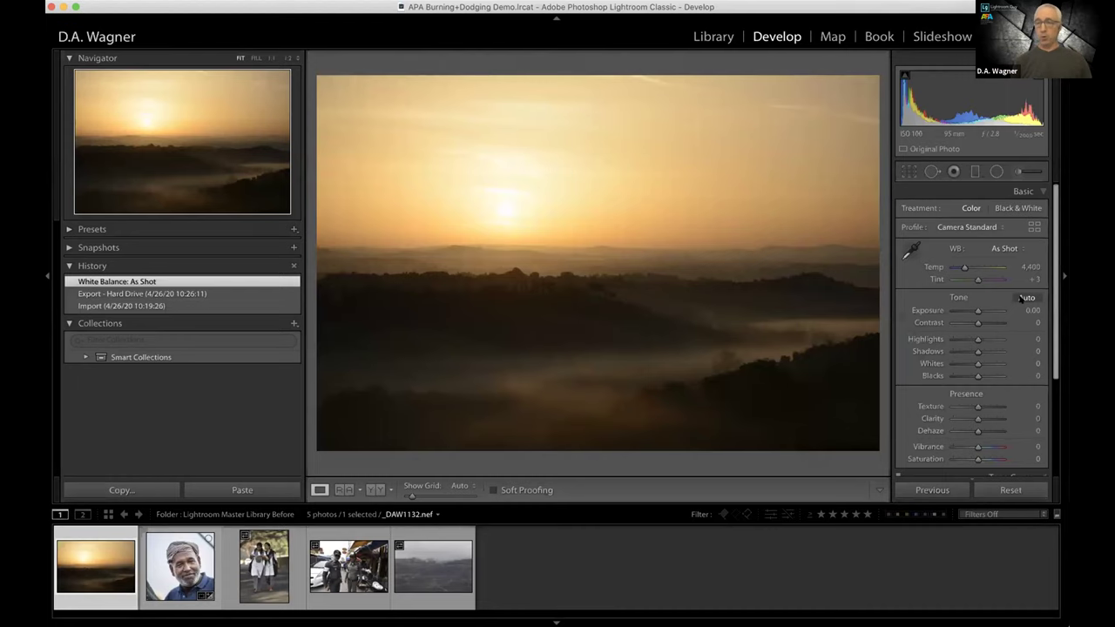
left_click(1021, 298)
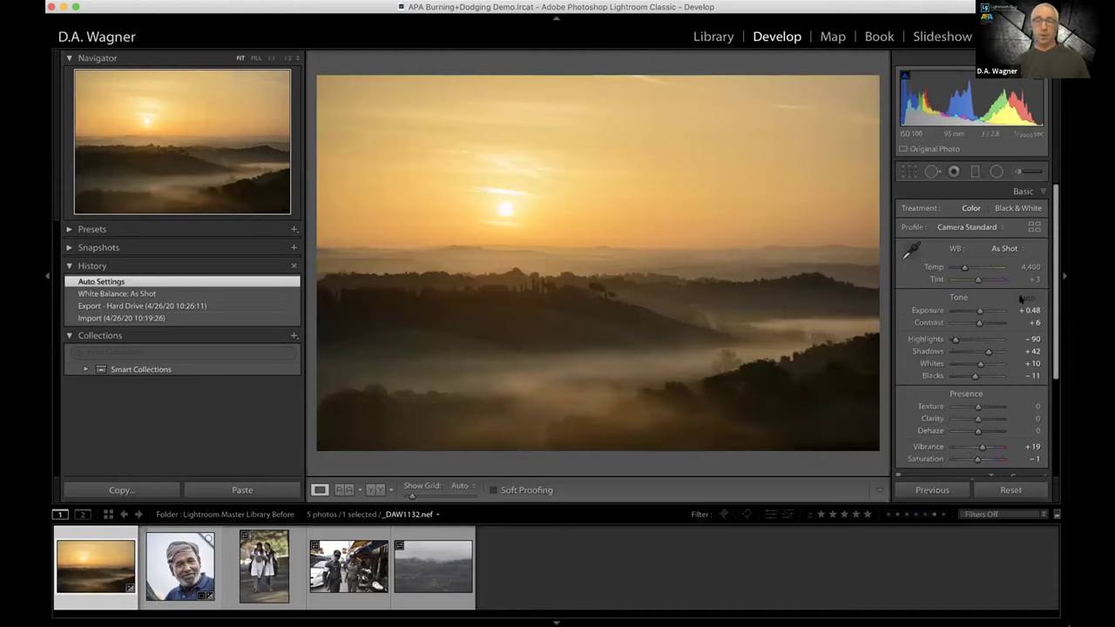
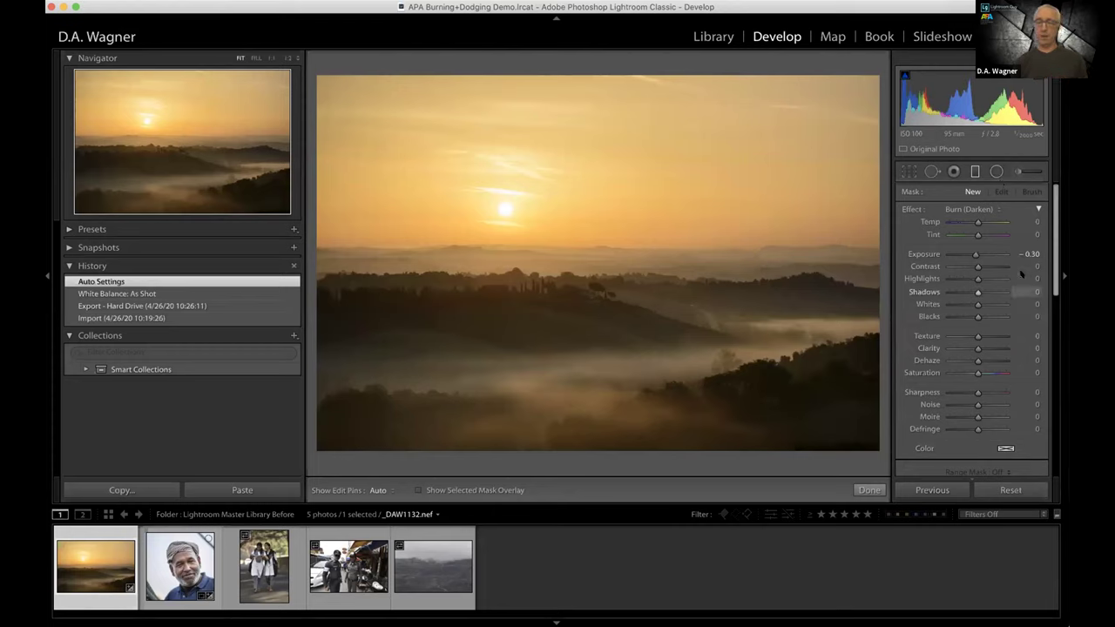
- Reset the graduated filter's effect sliders and add a horizontal graduated filter from the top of the sky to just below the tree line
double_click(910, 210)
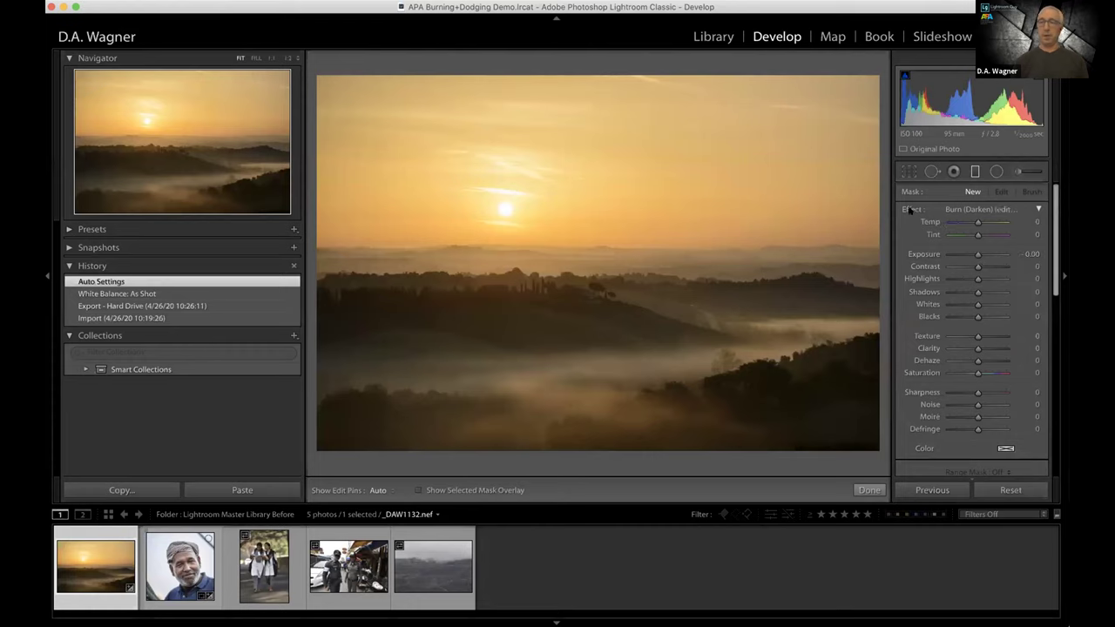
scroll(976, 385, "down", 2)
scroll(976, 384, "down", 4)
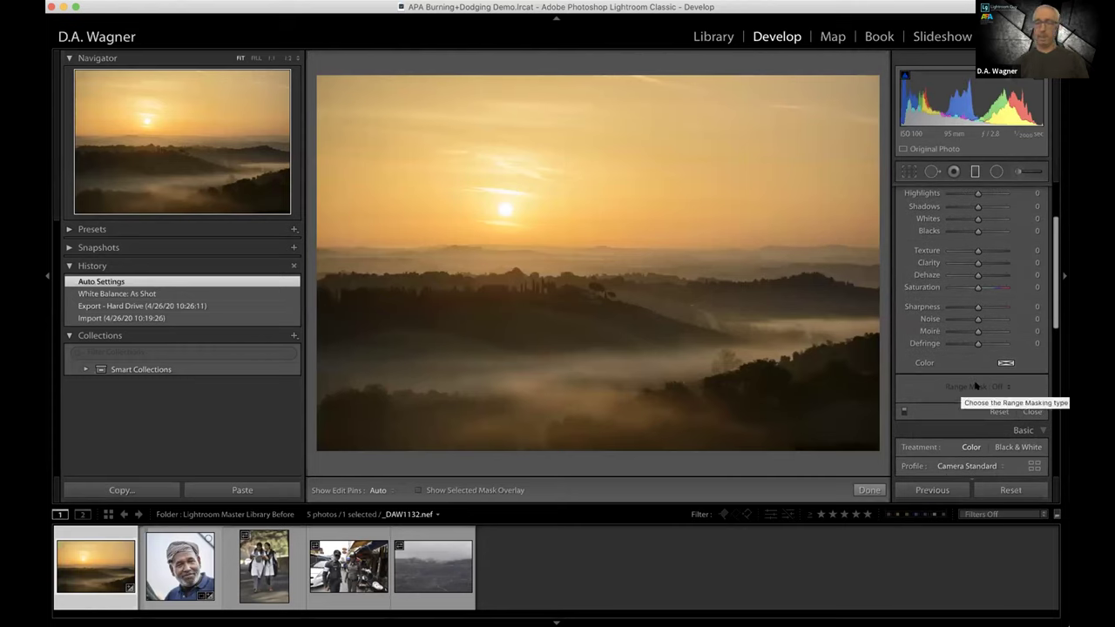
scroll(990, 350, "up", 3)
scroll(990, 350, "up", 3)
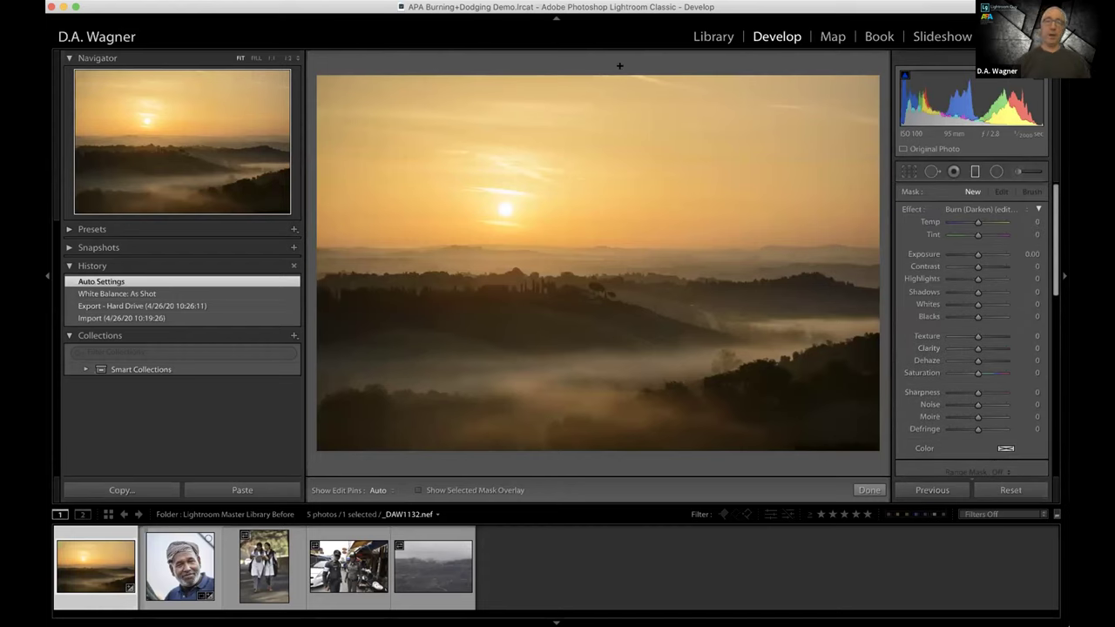
left_click_drag(619, 67, 621, 299)
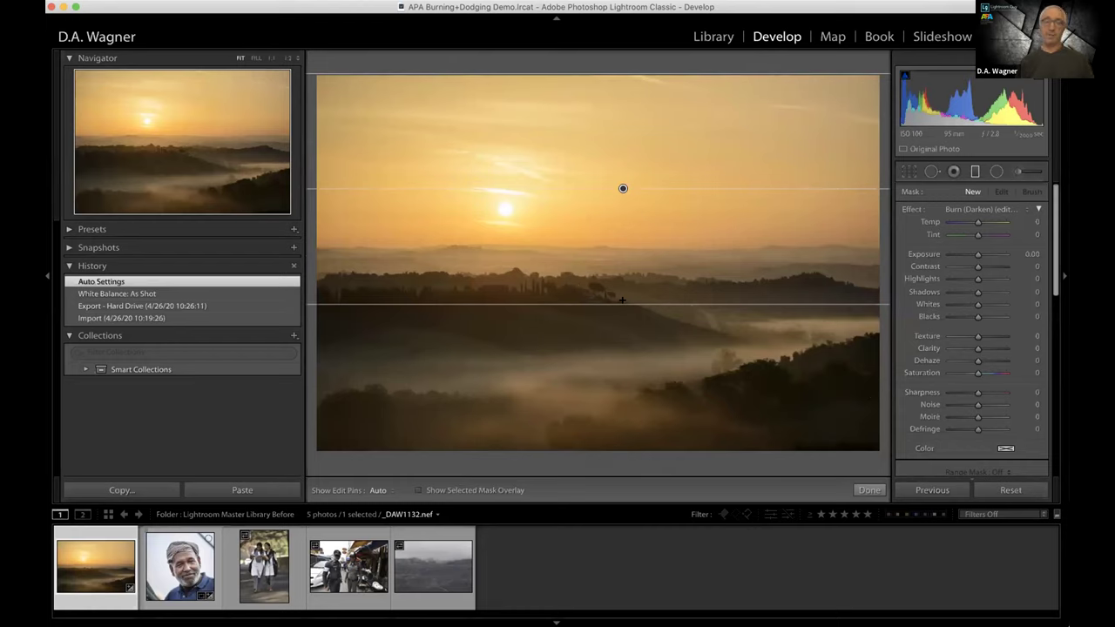
left_click_drag(622, 299, 621, 301)
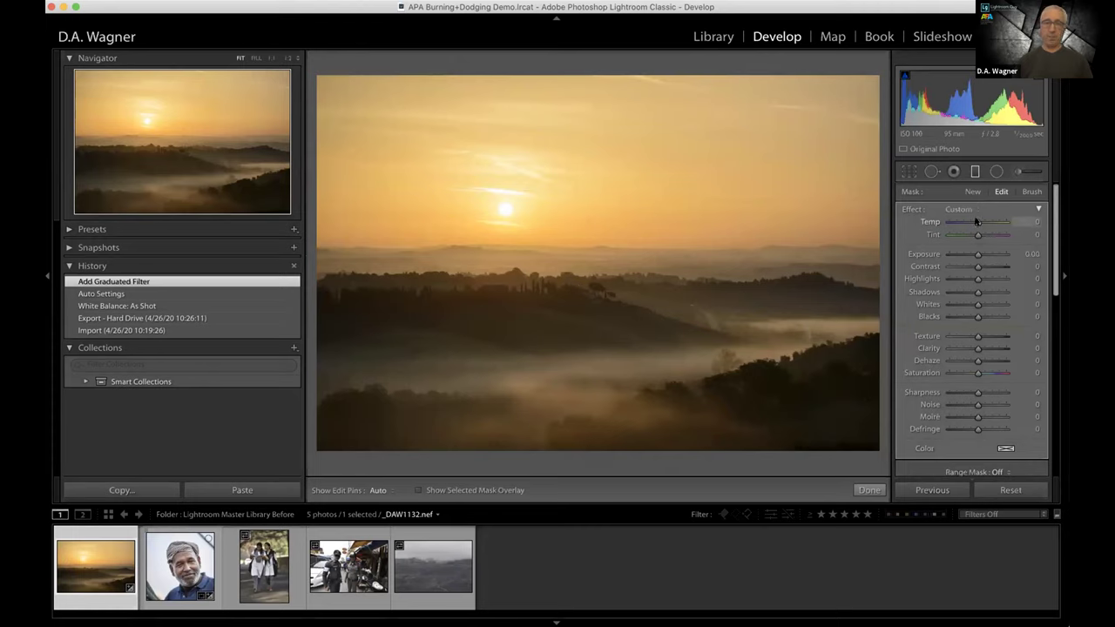
- Set the sky graduated filter's Temp to 16 and Clarity to 80
mouse_move(977, 222)
left_mouse_down()
mouse_move(1007, 222)
mouse_move(981, 222)
left_mouse_up()
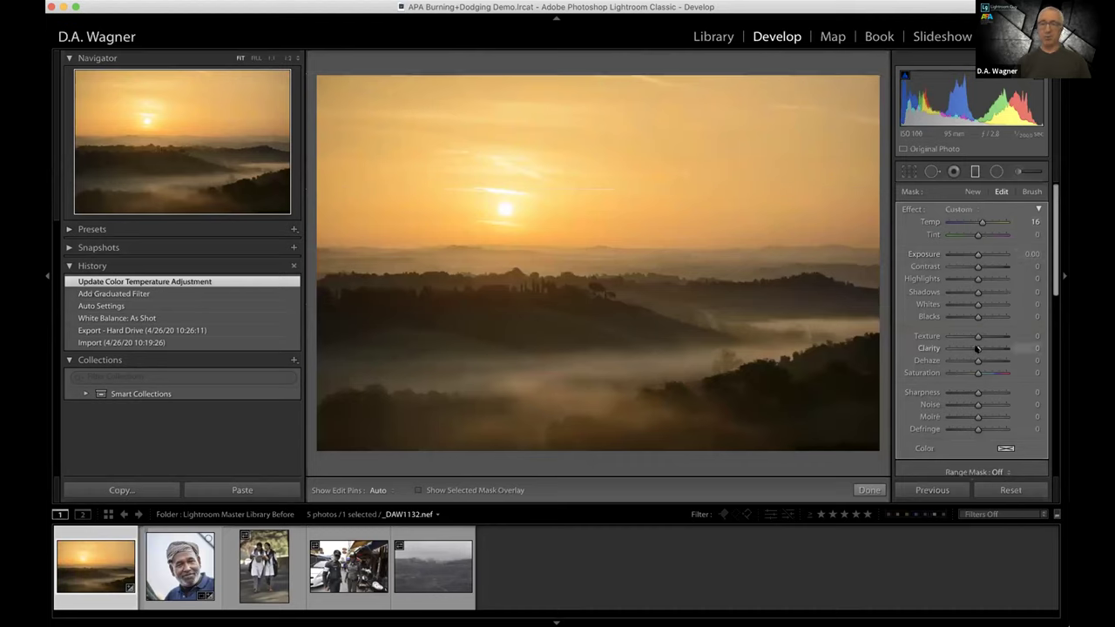
mouse_move(977, 348)
left_mouse_down()
mouse_move(990, 348)
mouse_move(963, 348)
mouse_move(998, 348)
left_mouse_up()
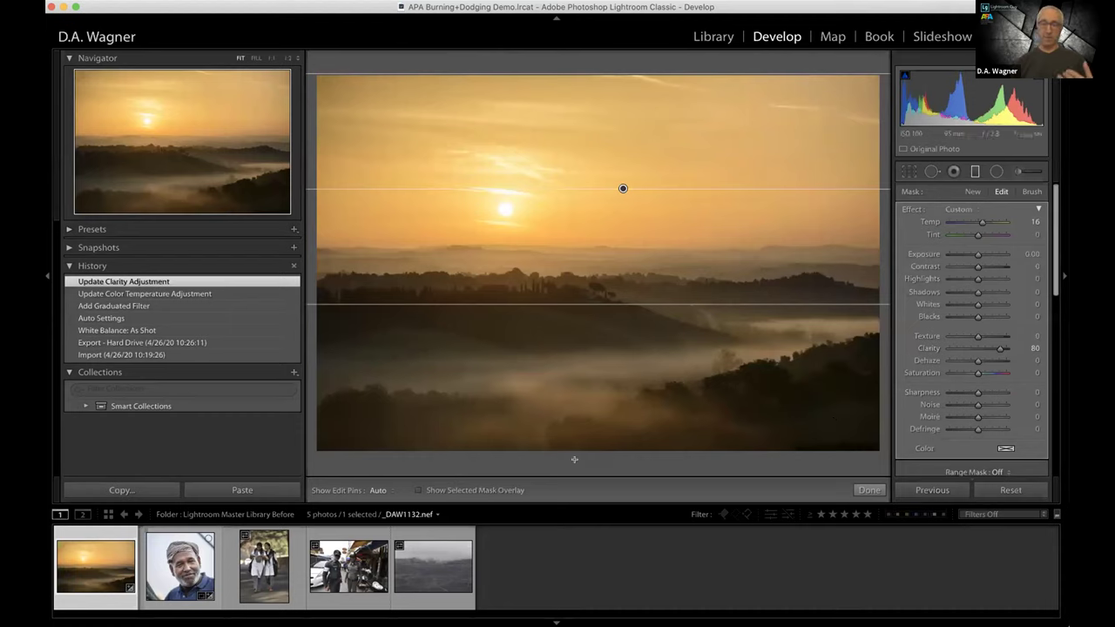
- Add a second horizontal graduated filter from the photo's bottom edge up past the tree line, with only Shadows raised to 30
left_click_drag(570, 424, 573, 277)
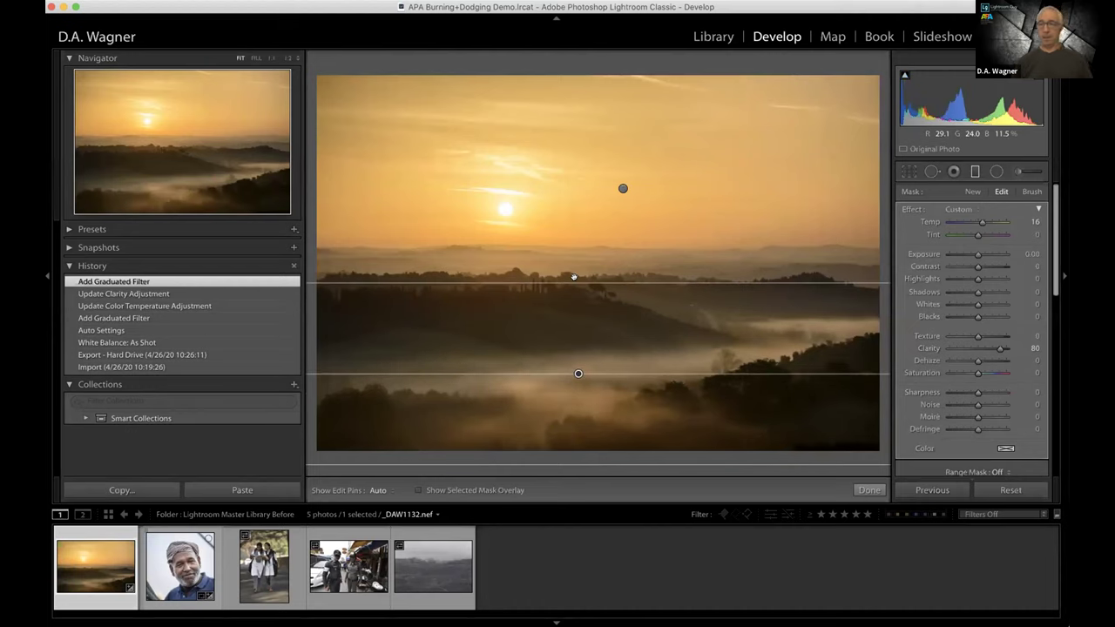
double_click(910, 210)
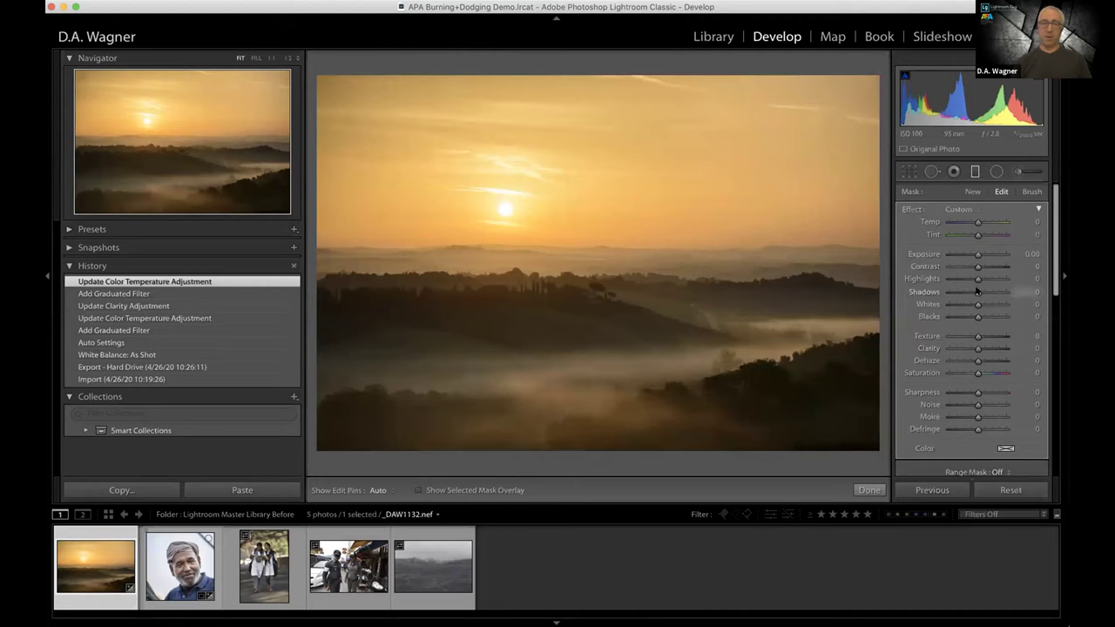
left_click_drag(980, 292, 984, 291)
mouse_move(579, 372)
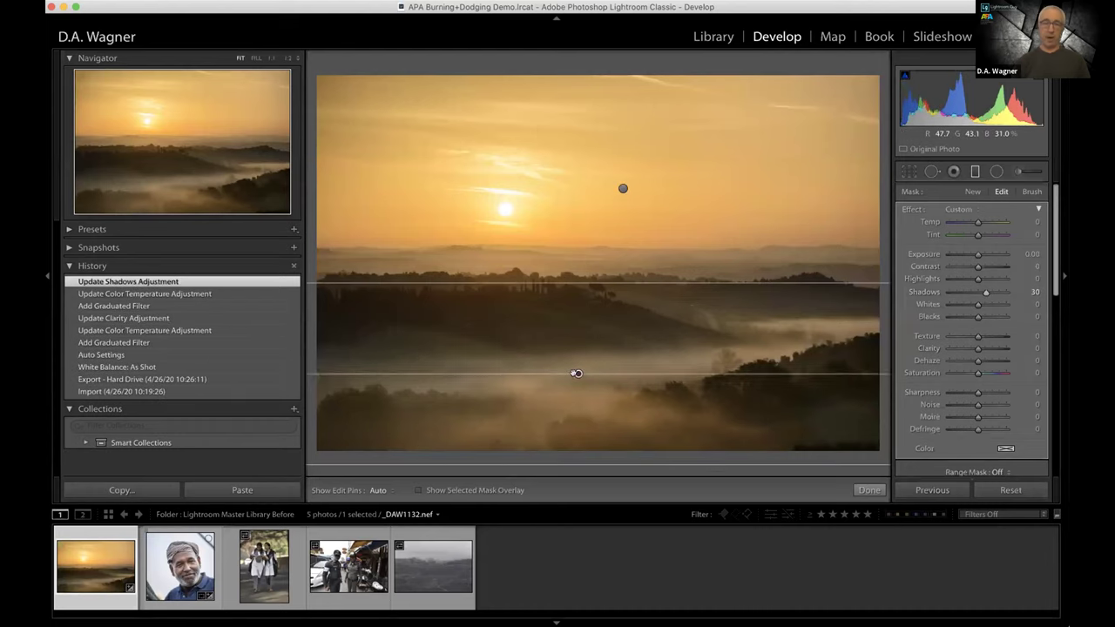
left_click_drag(575, 373, 576, 354)
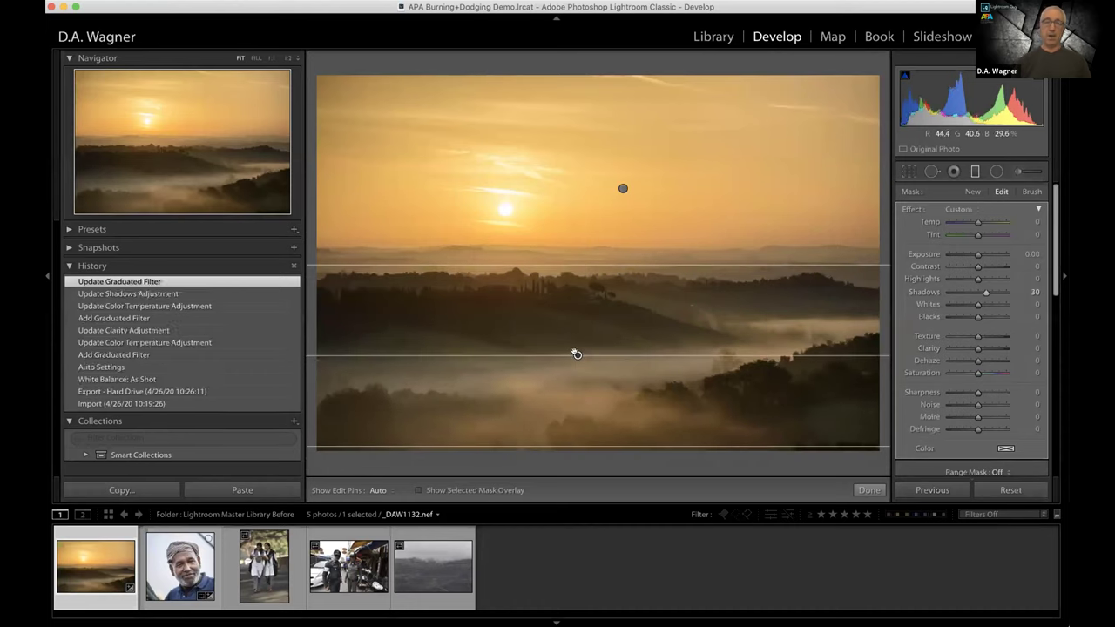
mouse_move(576, 354)
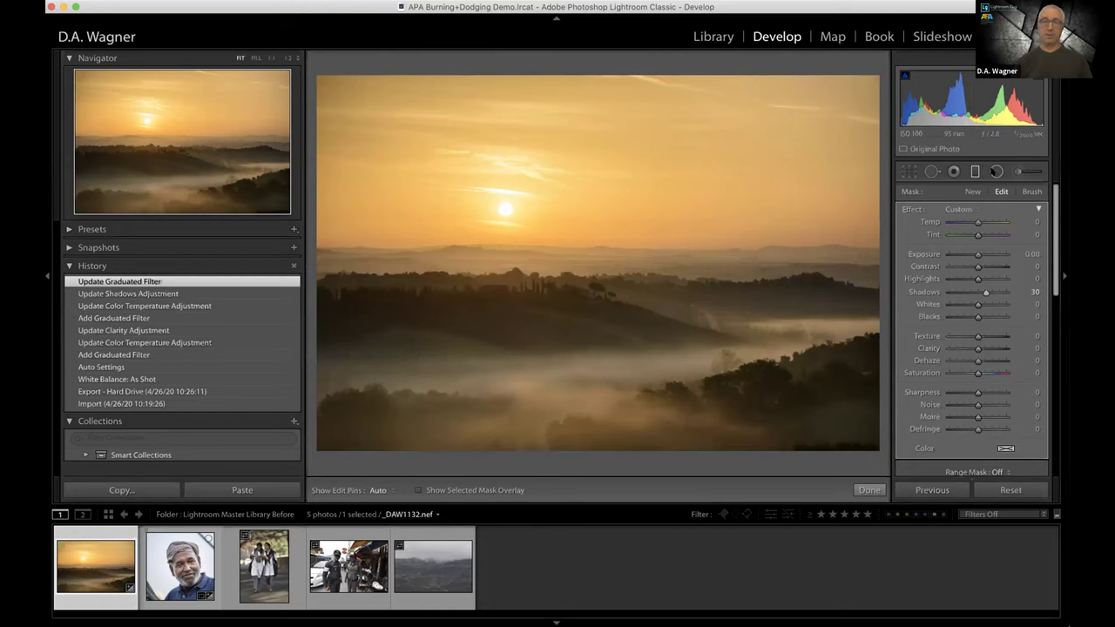
- Add a wide, flat inverted radial filter with Feather 50 across the horizon and the tree-lined ridge, extending beyond both sides of the photo
left_click(996, 171)
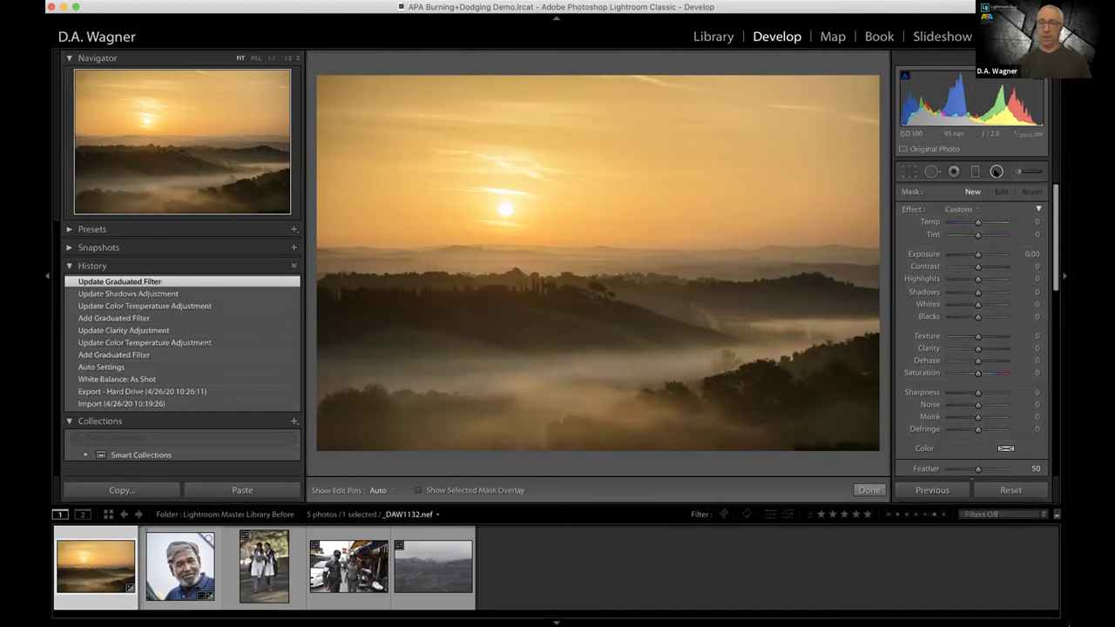
scroll(940, 279, "down", 2)
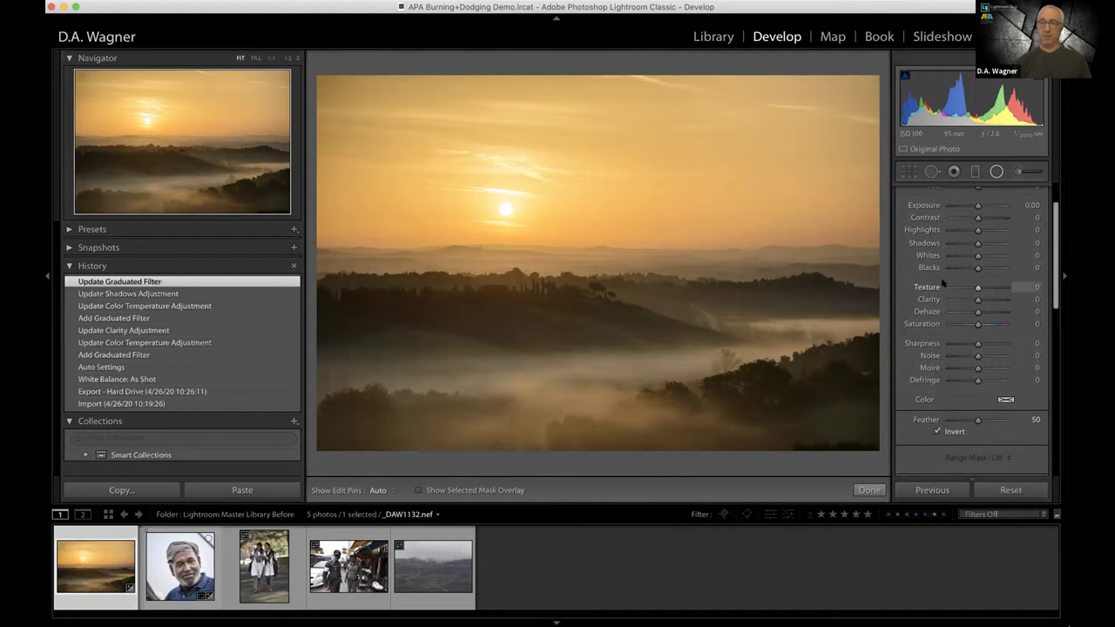
scroll(940, 277, "up", 2)
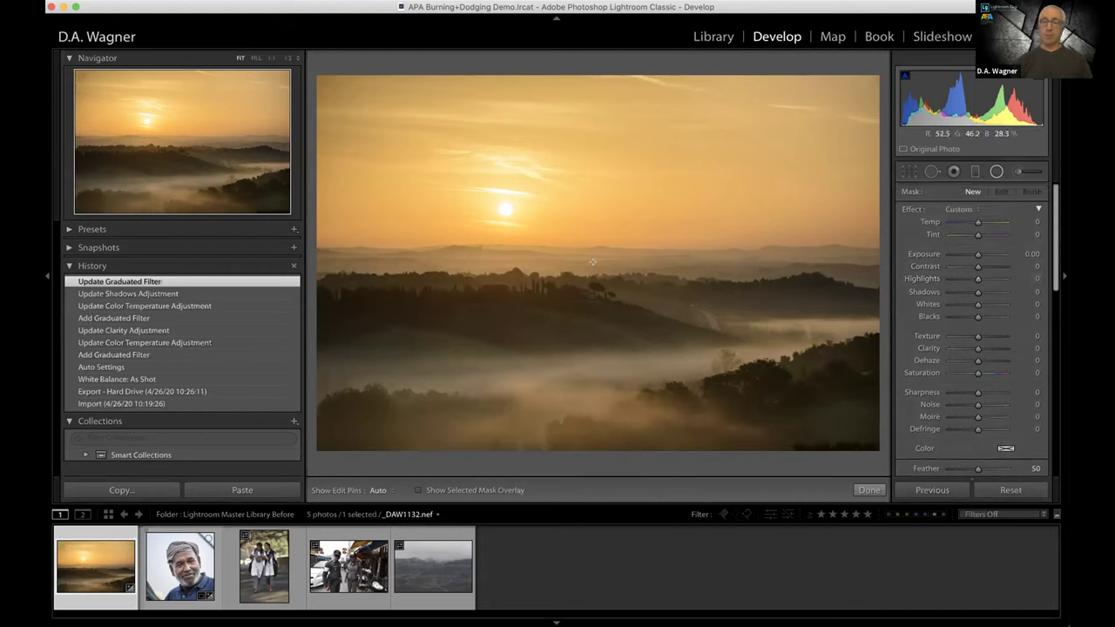
left_click_drag(592, 261, 592, 271)
left_click_drag(258, 272, 249, 314)
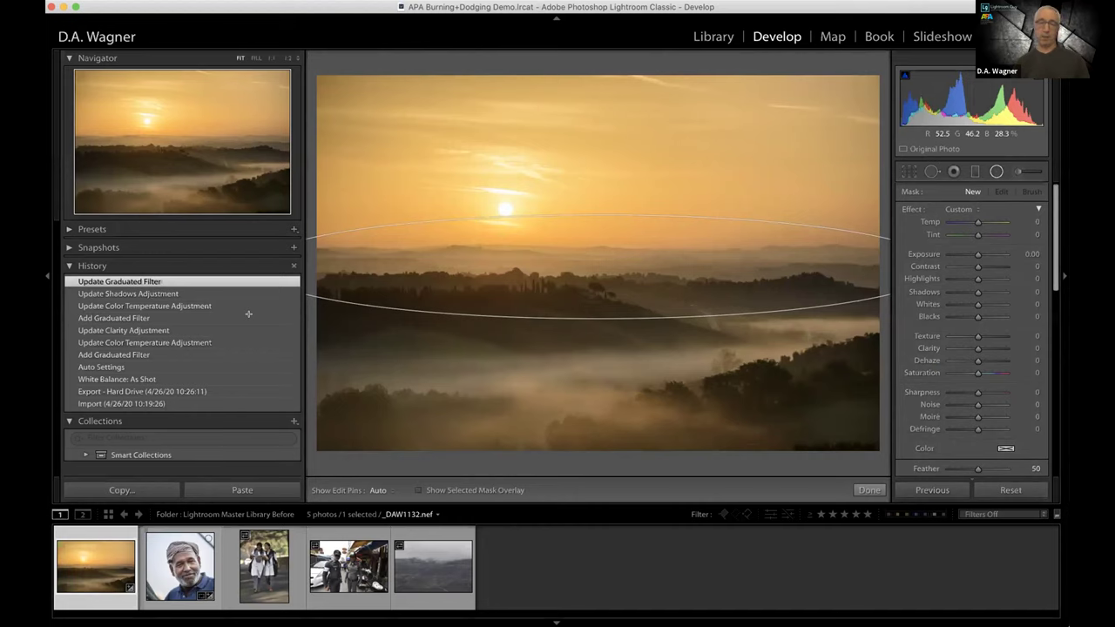
left_click_drag(248, 313, 252, 318)
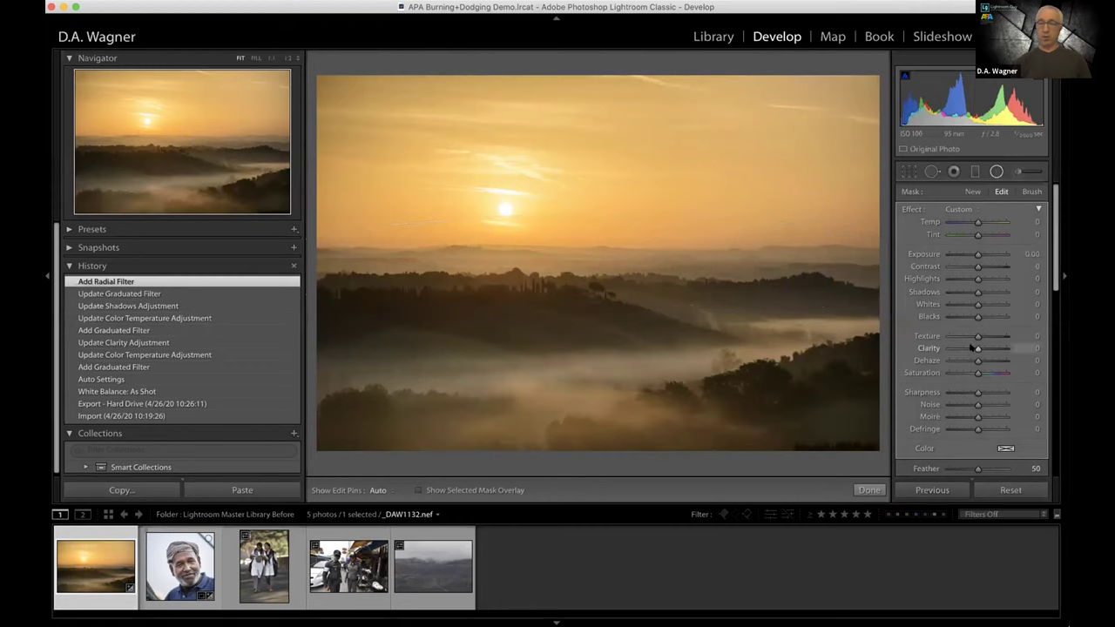
- Set the horizon radial filter's Clarity to 22 and compare the landscape with its before version
left_click_drag(977, 348, 1007, 349)
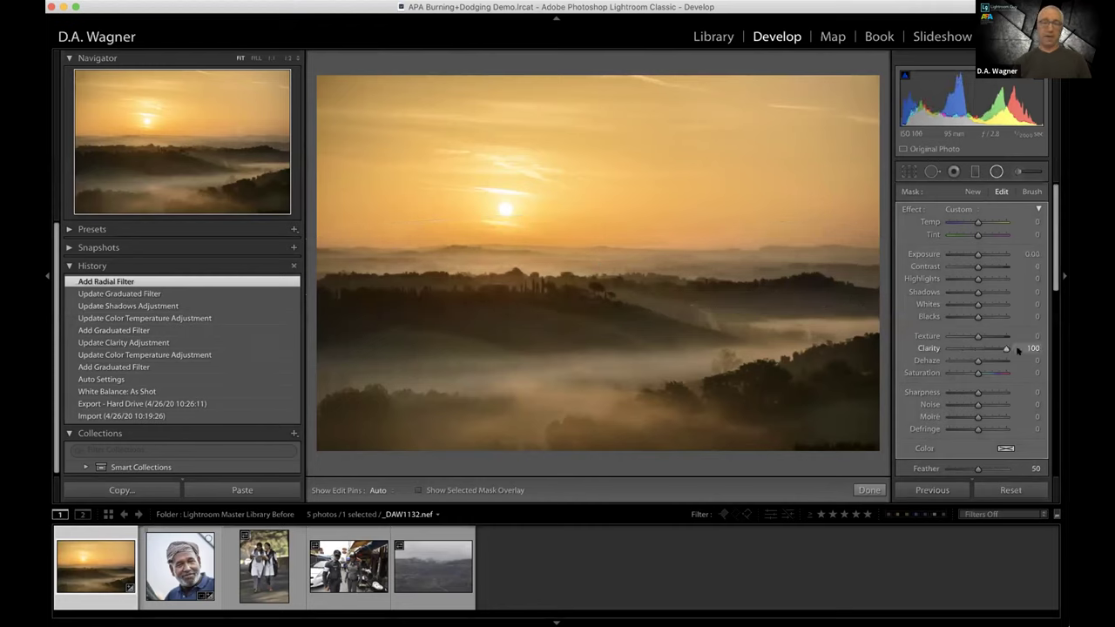
left_click_drag(1007, 349, 984, 348)
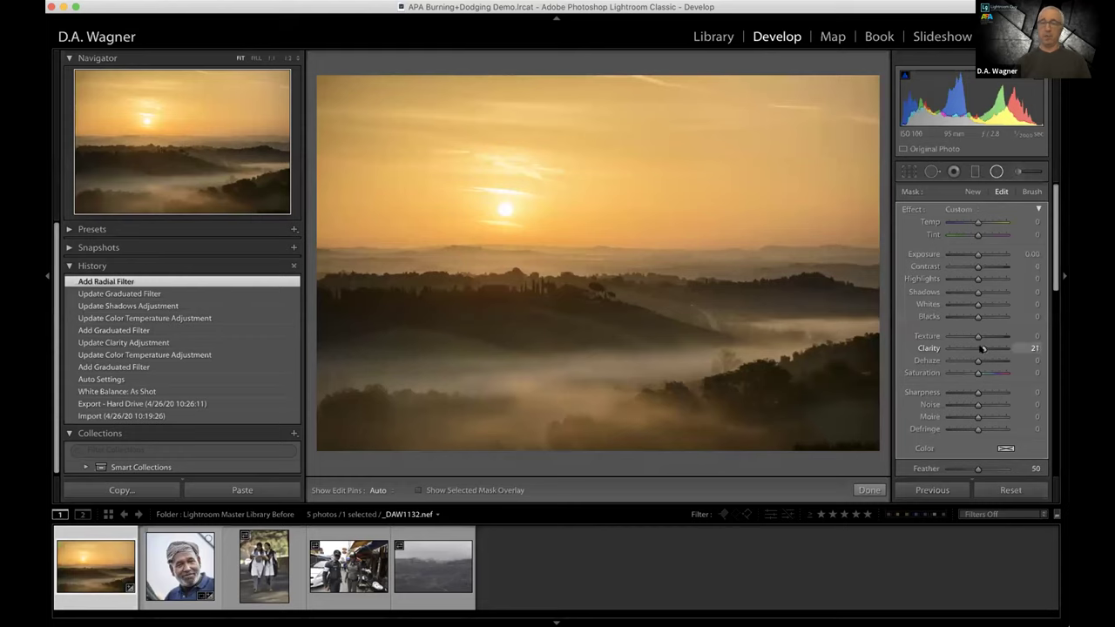
left_click_drag(983, 348, 982, 348)
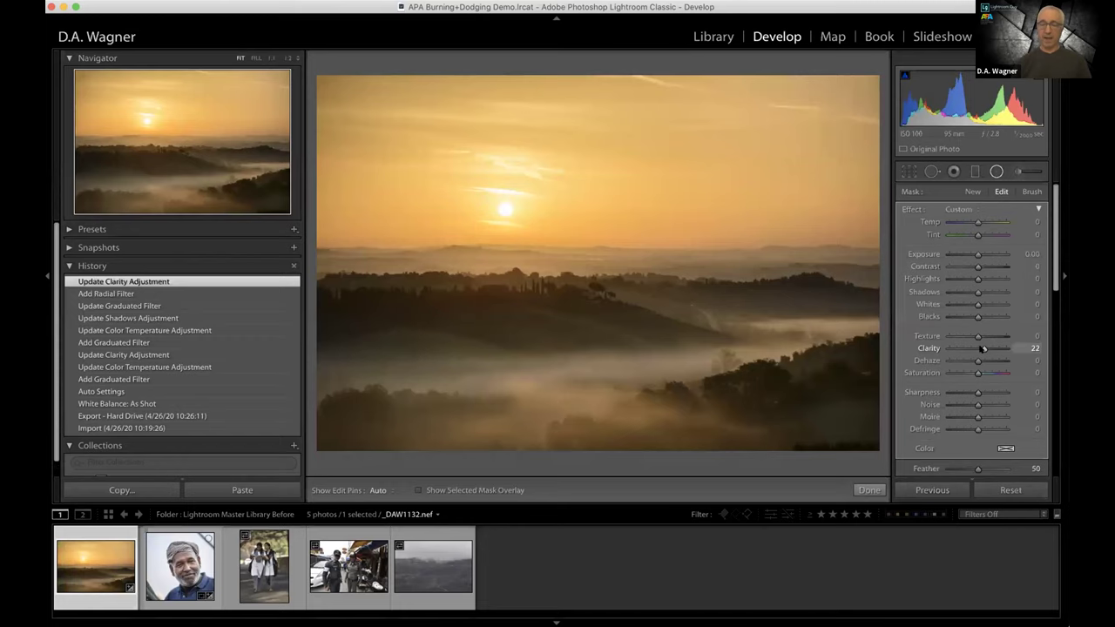
key("backslash")
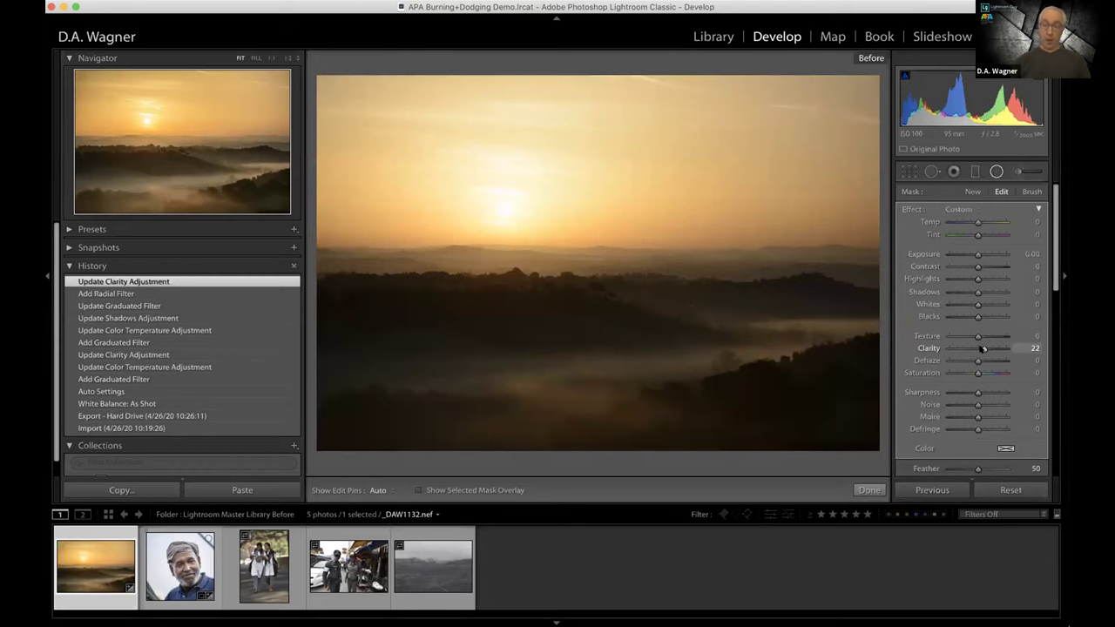
key("backslash")
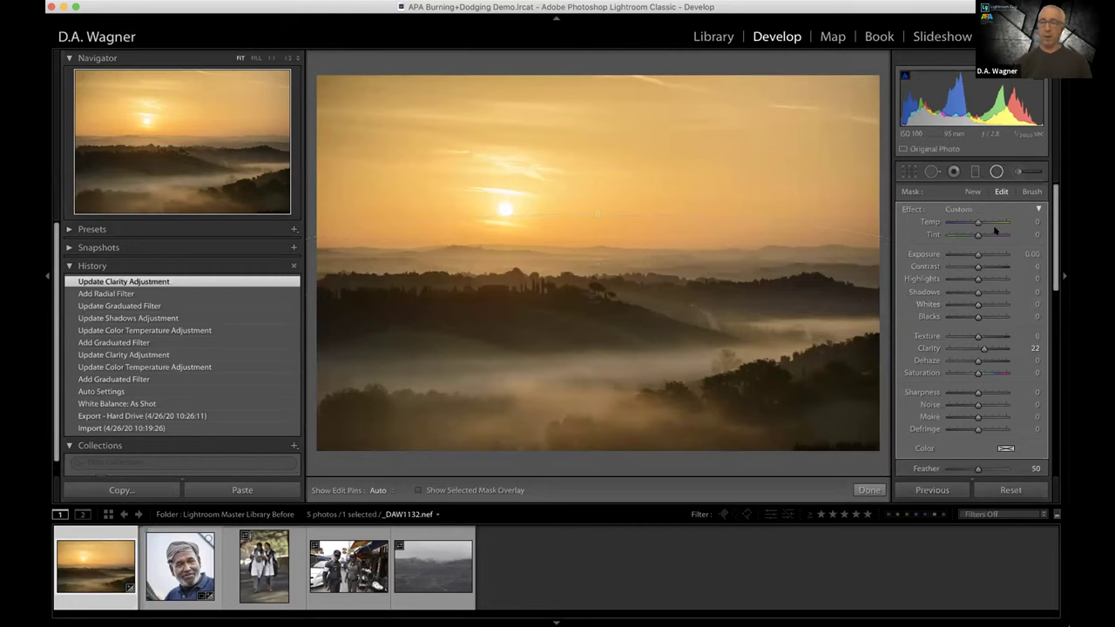
- Paint an adjustment brush mask of size 12.4 over the valley mist and lower foreground fog, using the mask overlay to check coverage
left_click(1016, 171)
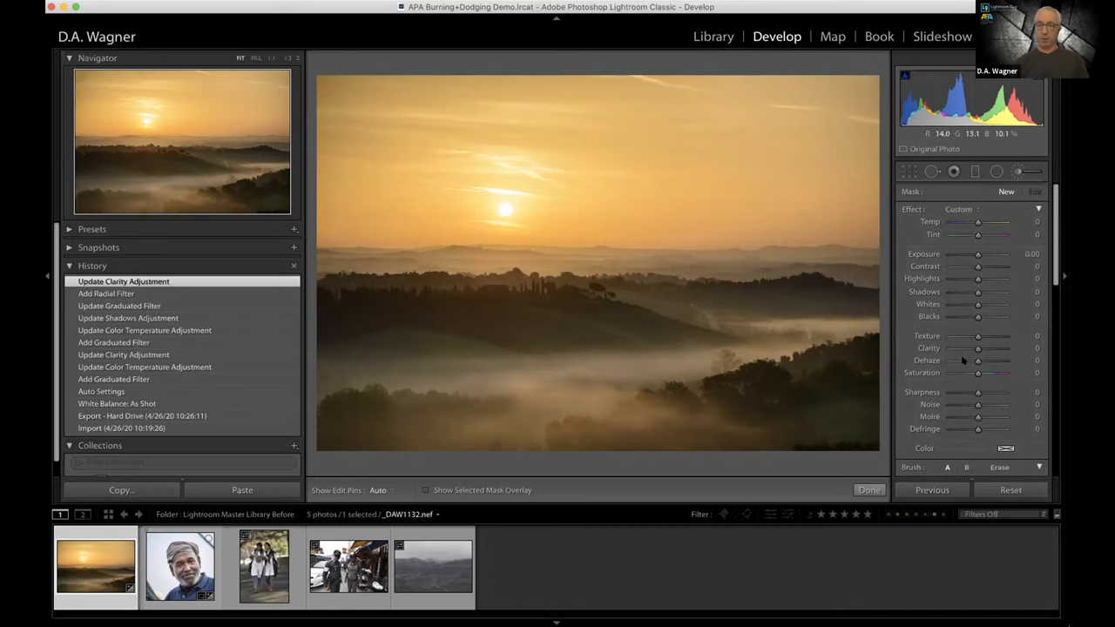
scroll(953, 408, "down", 3)
left_click_drag(955, 414, 950, 415)
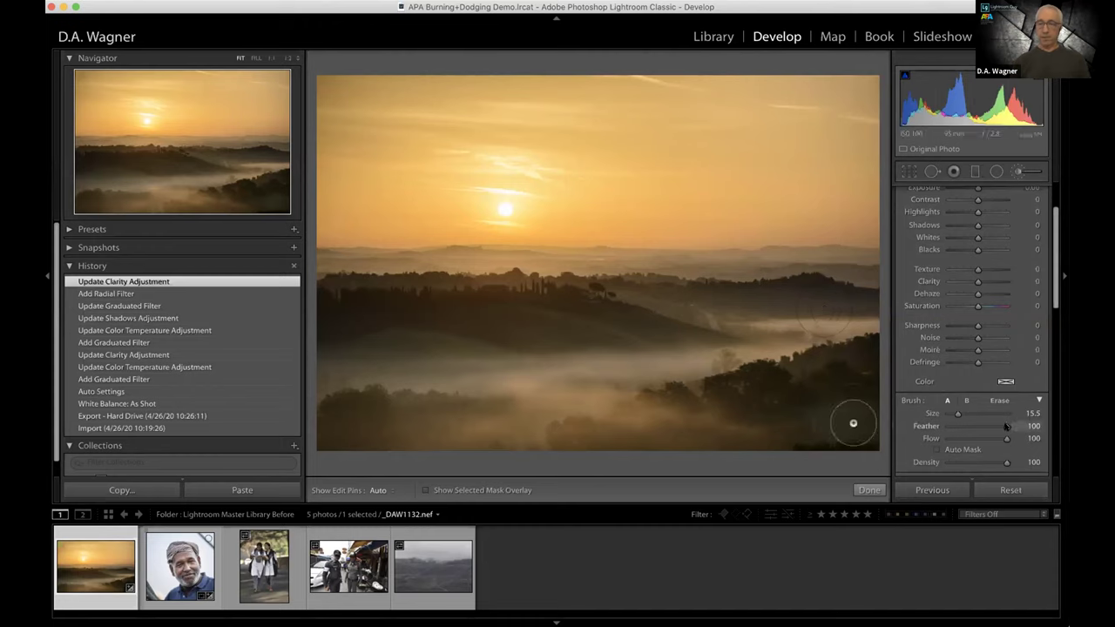
left_click_drag(957, 415, 955, 415)
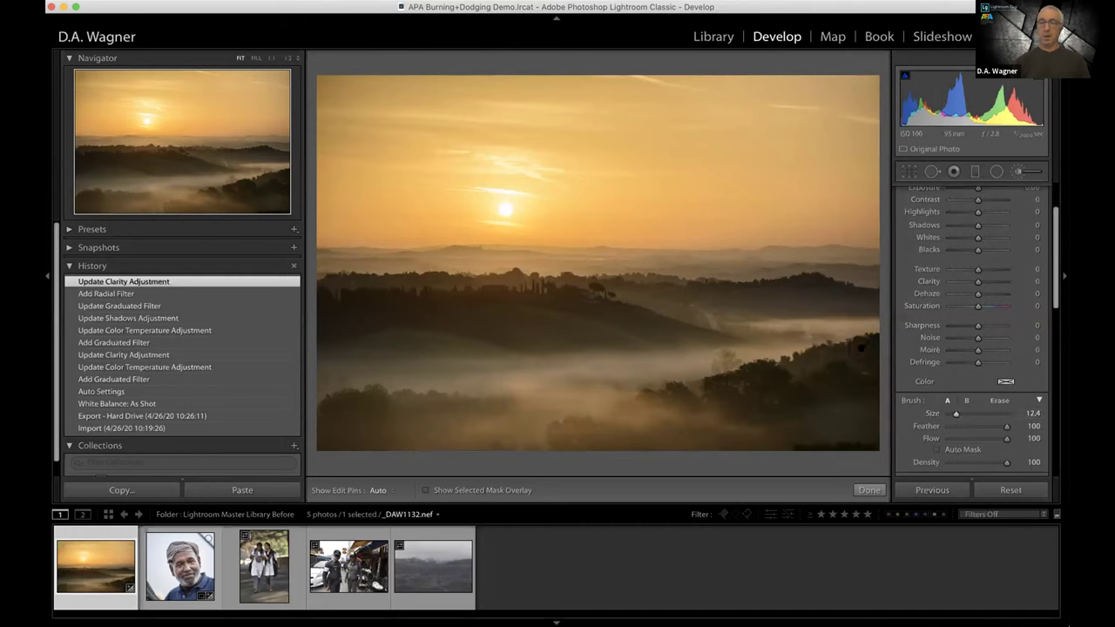
left_click(425, 490)
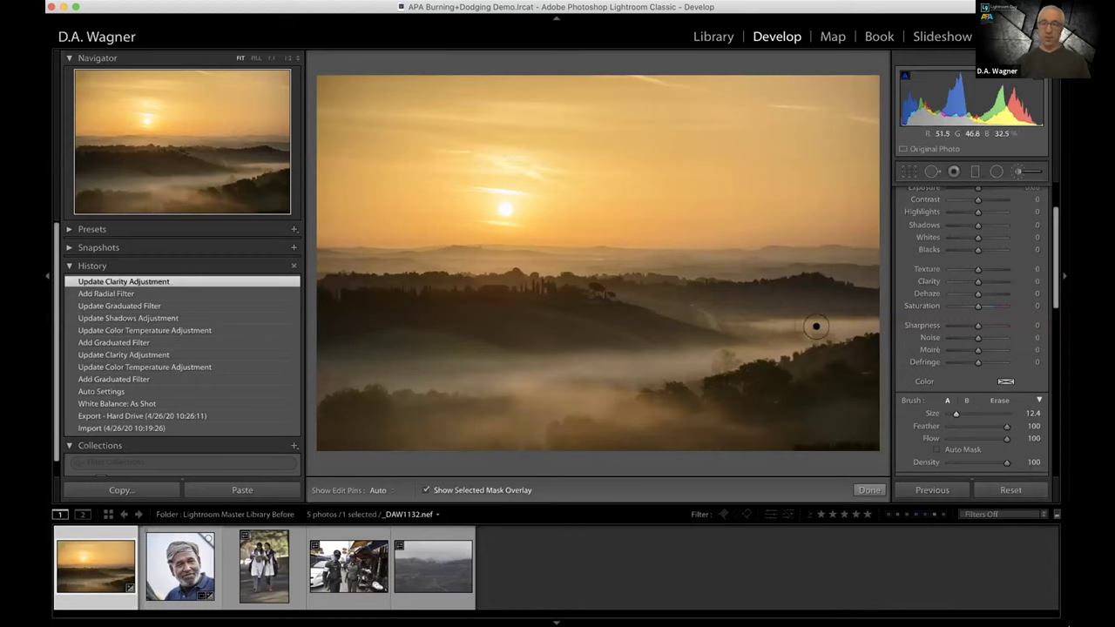
mouse_move(846, 318)
left_mouse_down()
mouse_move(765, 307)
mouse_move(646, 363)
mouse_move(331, 374)
left_mouse_up()
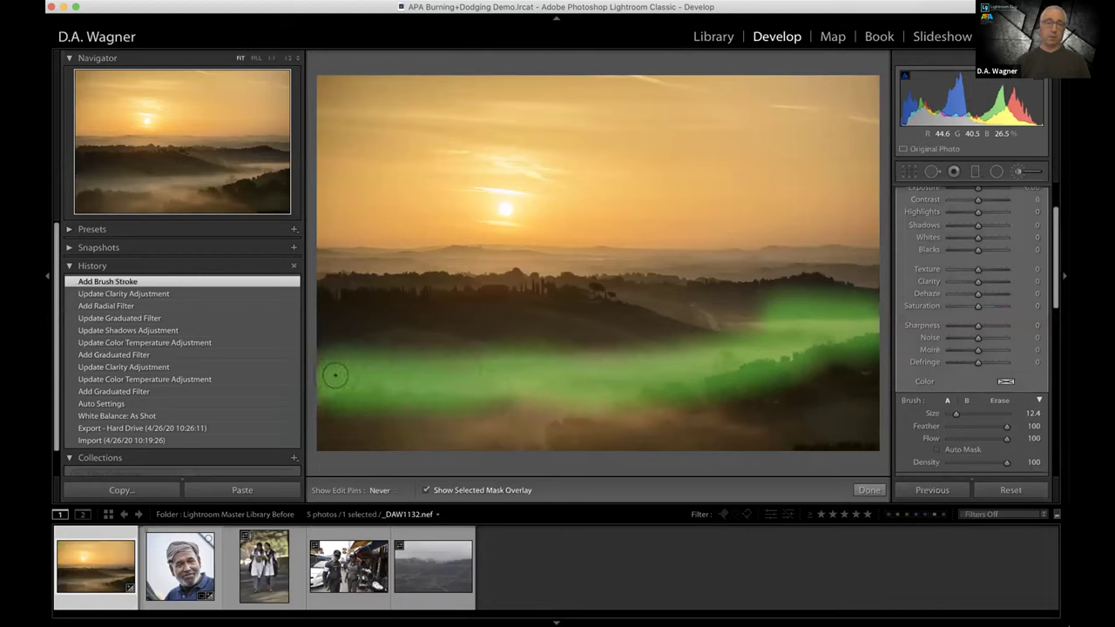
mouse_move(542, 397)
left_mouse_down()
mouse_move(497, 423)
mouse_move(565, 413)
left_mouse_up()
key("h")
key("h")
left_click_drag(657, 406, 734, 404)
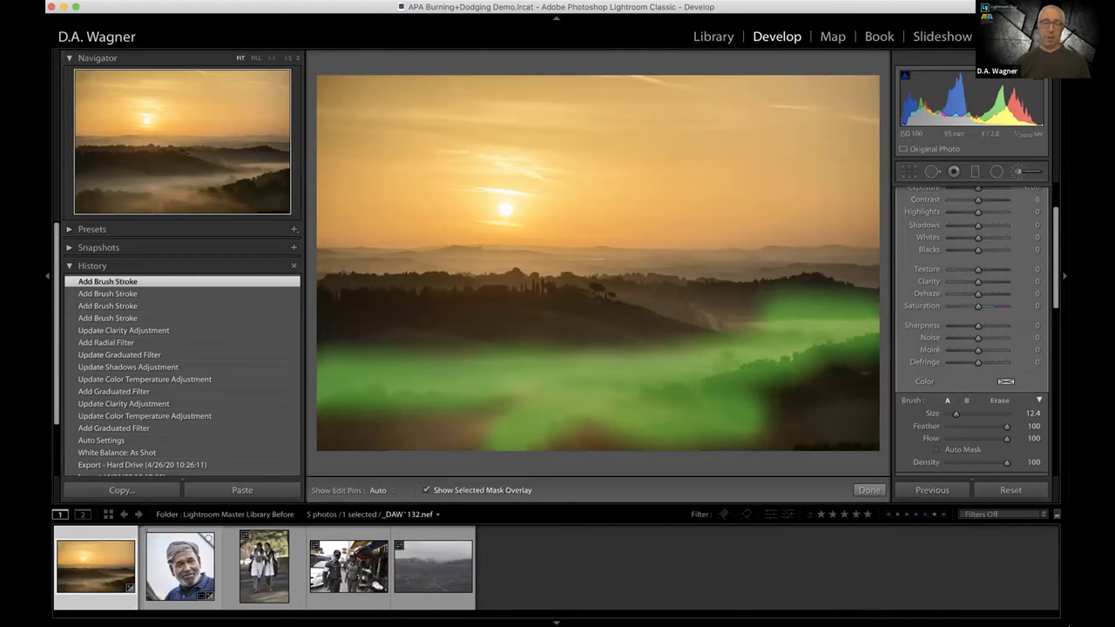
left_click(425, 491)
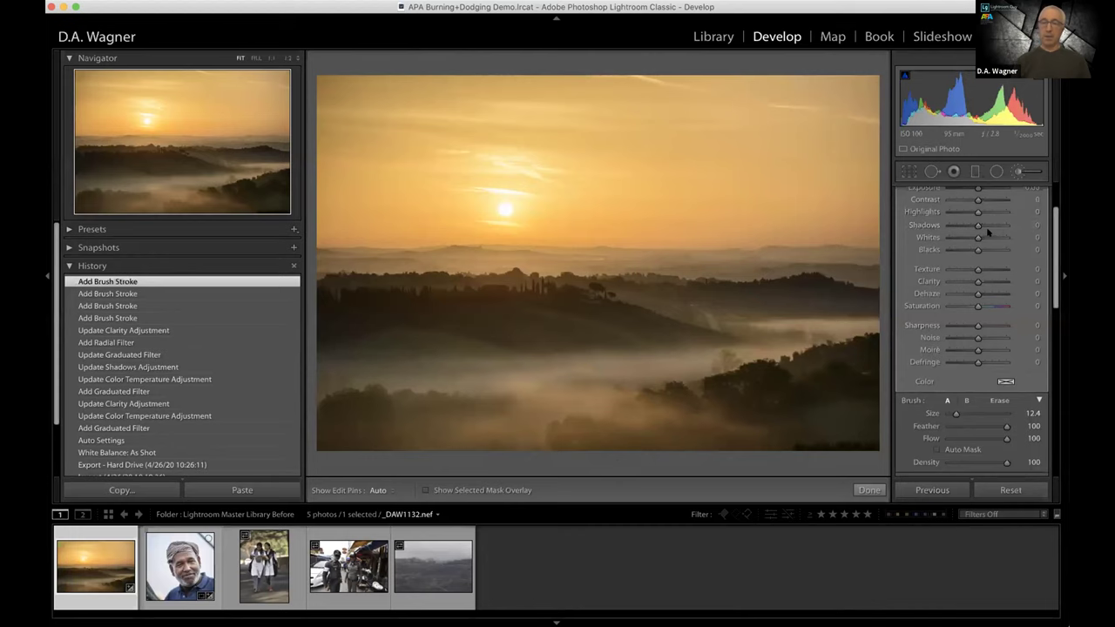
- Set the mist brush mask's Highlights to 55 and finish the brush adjustment
scroll(977, 243, "up", 3)
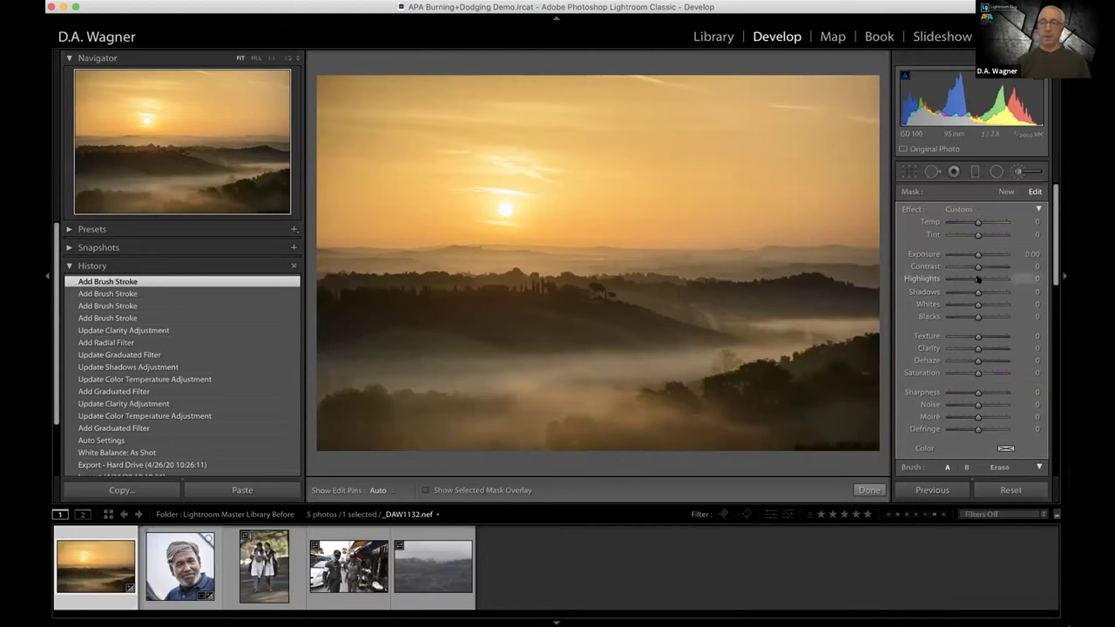
mouse_move(977, 279)
left_mouse_down()
mouse_move(1010, 279)
mouse_move(991, 279)
left_mouse_up()
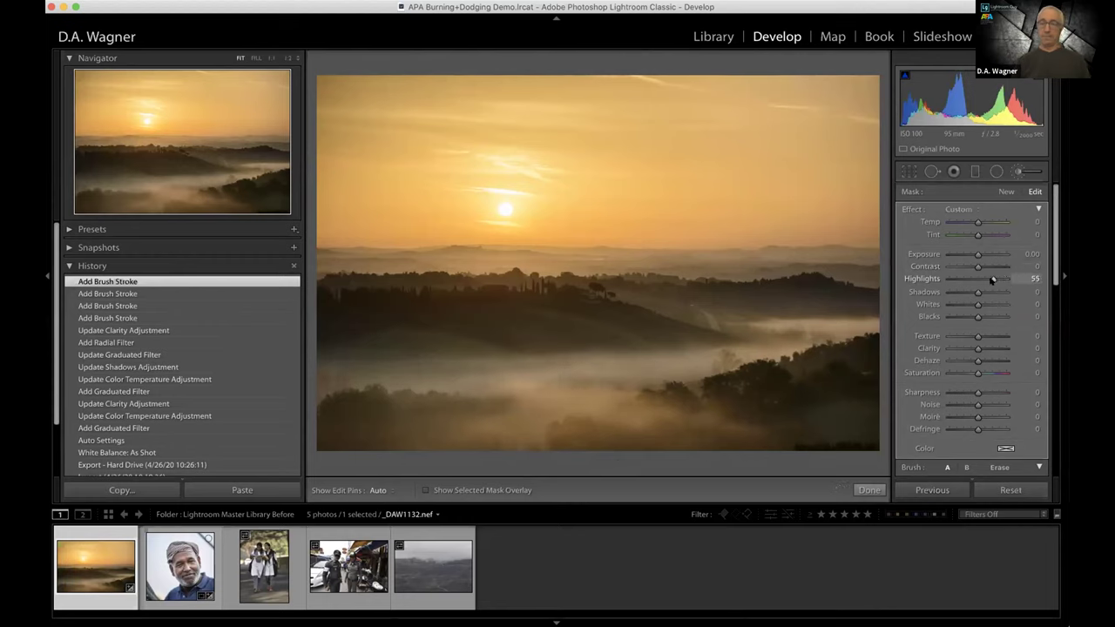
mouse_move(991, 280)
left_mouse_down()
mouse_move(980, 279)
mouse_move(1000, 280)
mouse_move(991, 280)
left_mouse_up()
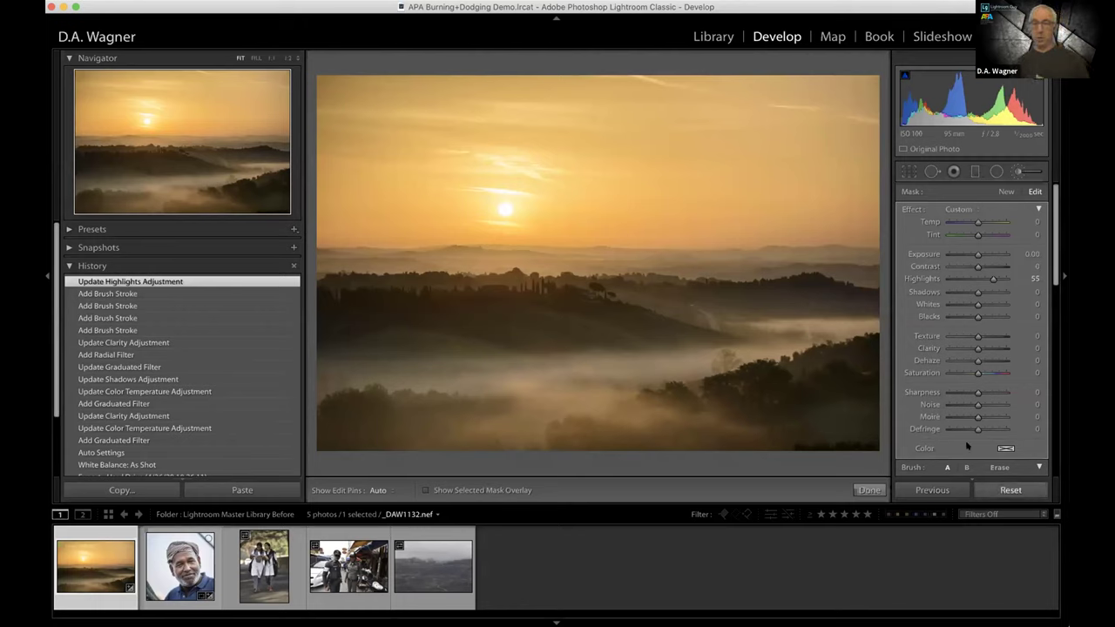
scroll(962, 387, "down", 3)
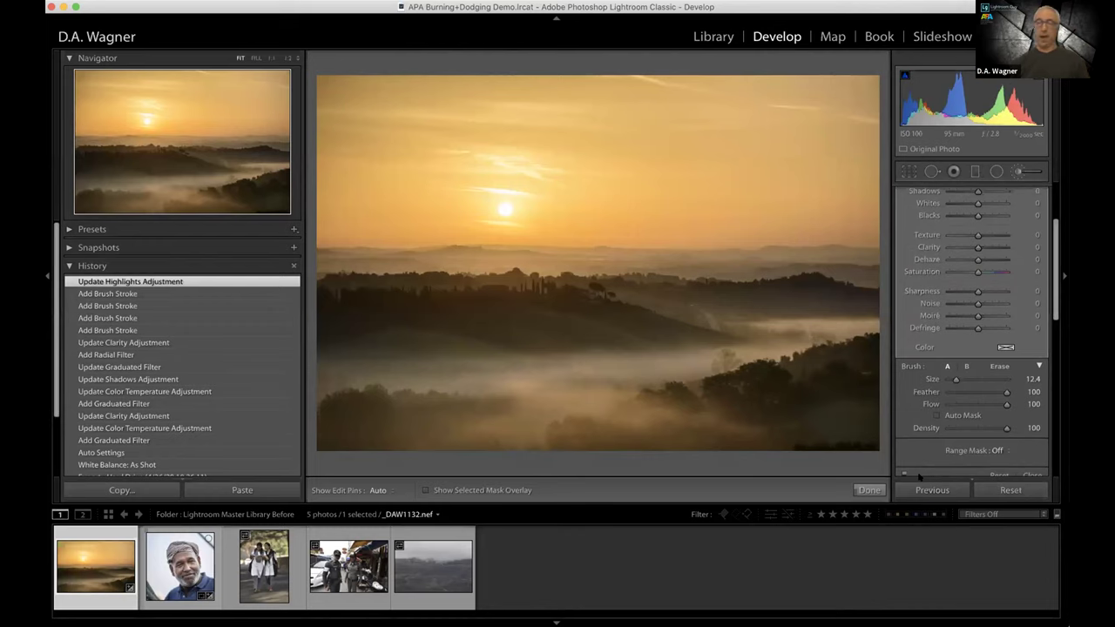
left_click(869, 490)
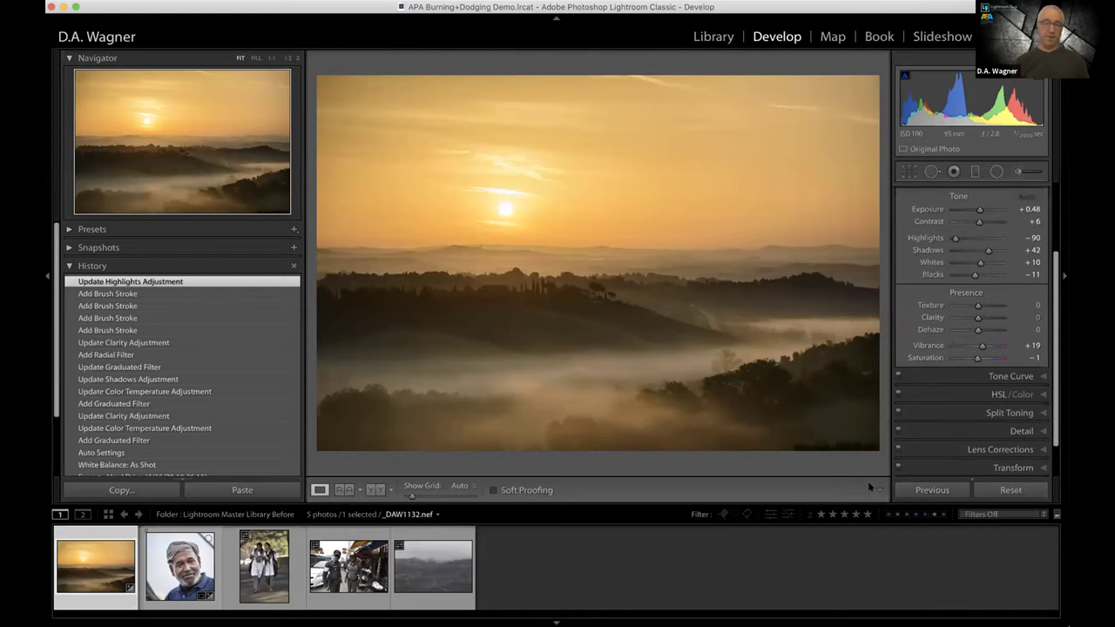
- Review the landscape's before and after versions side by side without the side panels, and view the finished photo full screen
key("y")
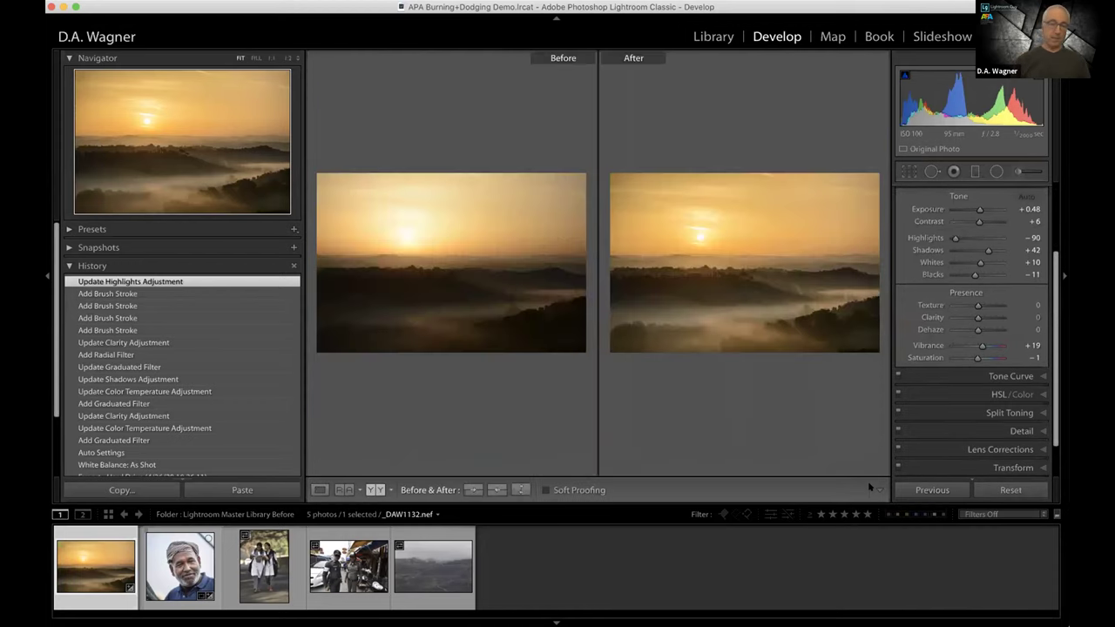
key("Tab")
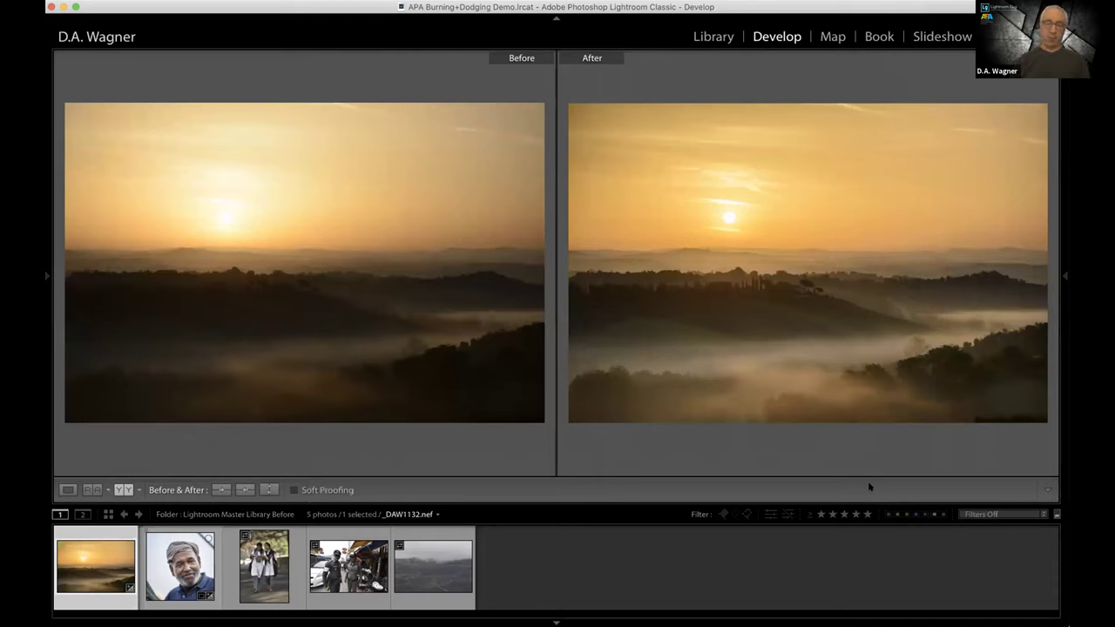
key("y")
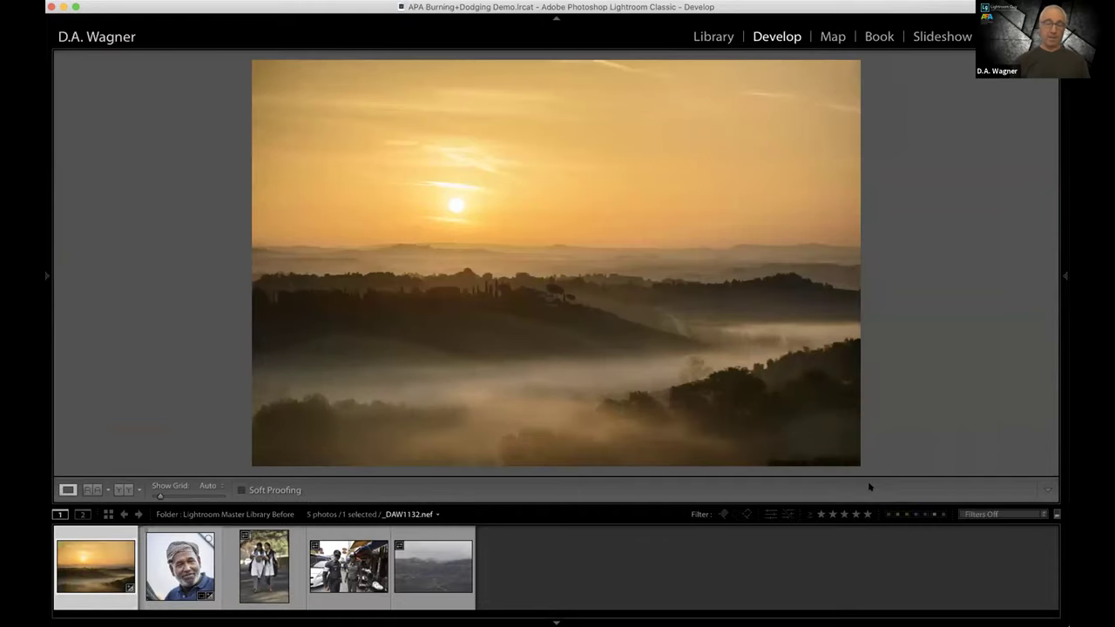
key("shift+f")
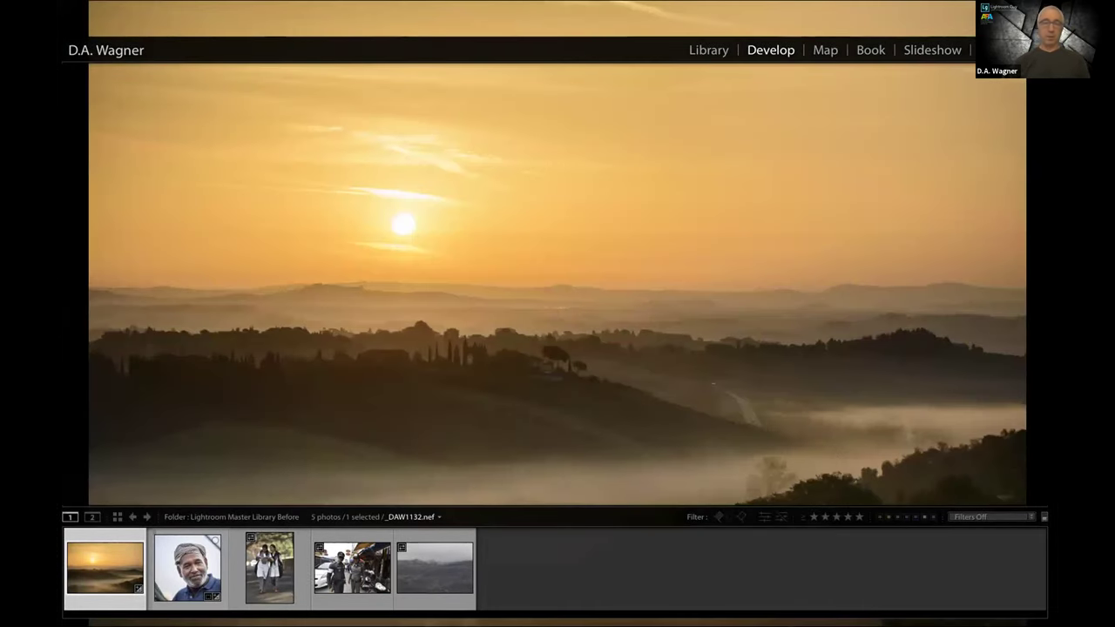
key("shift+f")
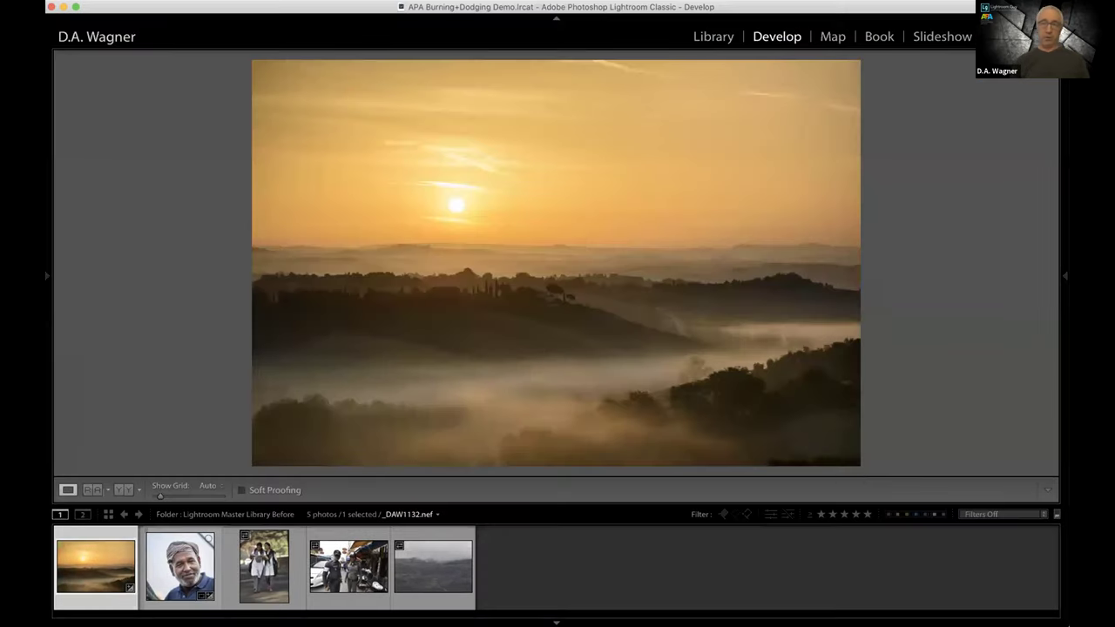
key("Tab")
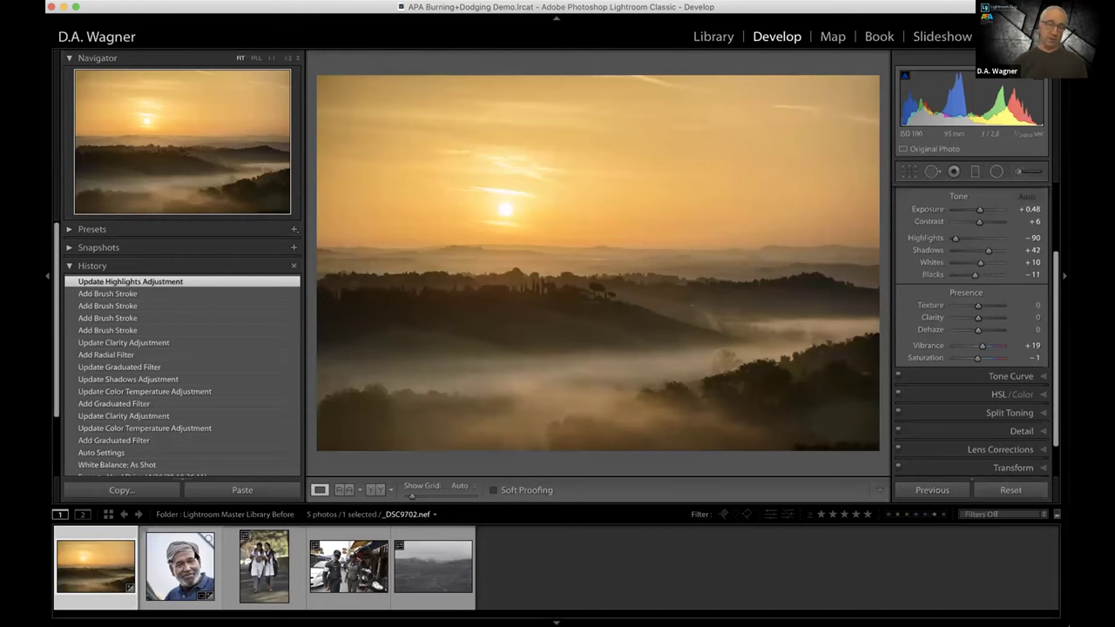
- Add the man's portrait to the selection and show it beside the sunrise landscape in Survey view
left_click(180, 566, "super")
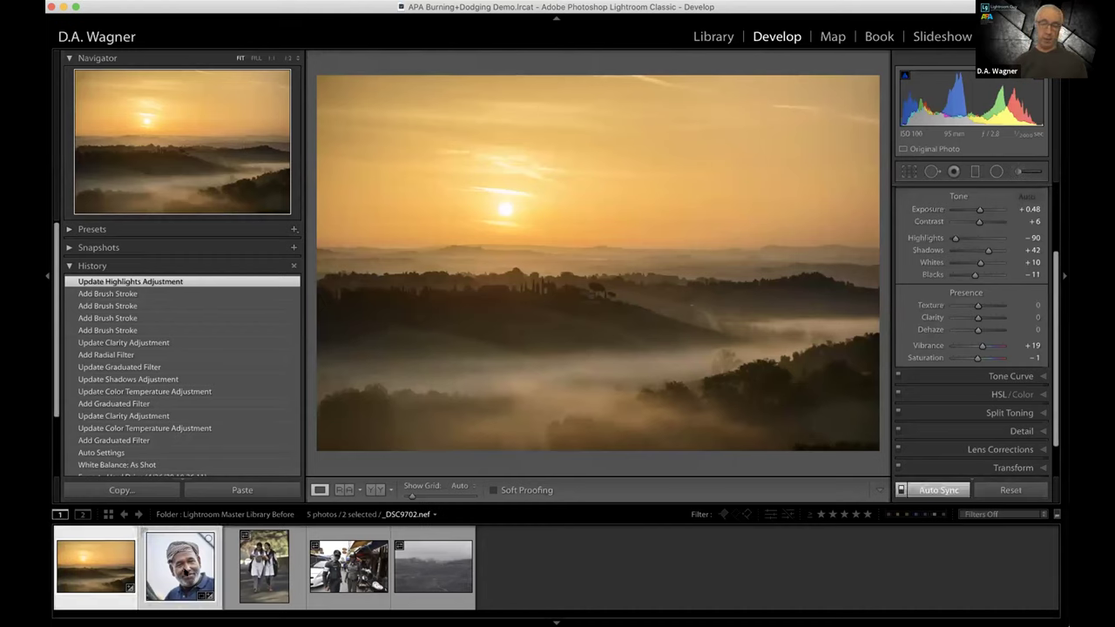
key("n")
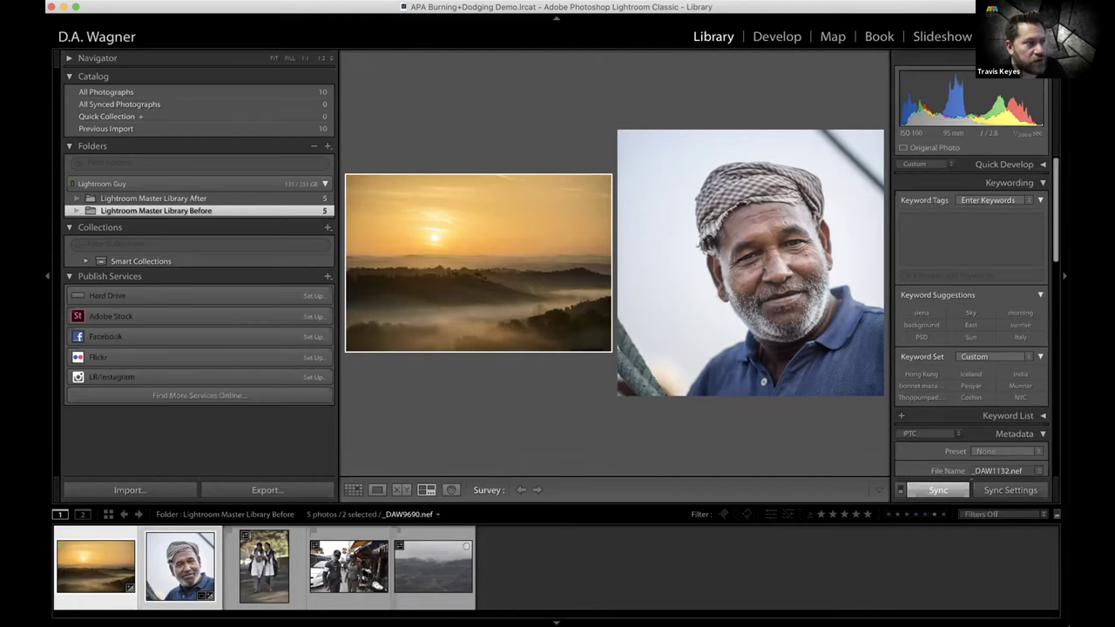
- View the street photo of the two police officers on its own and zoom in on the reflection in the scooter mirror
key("e")
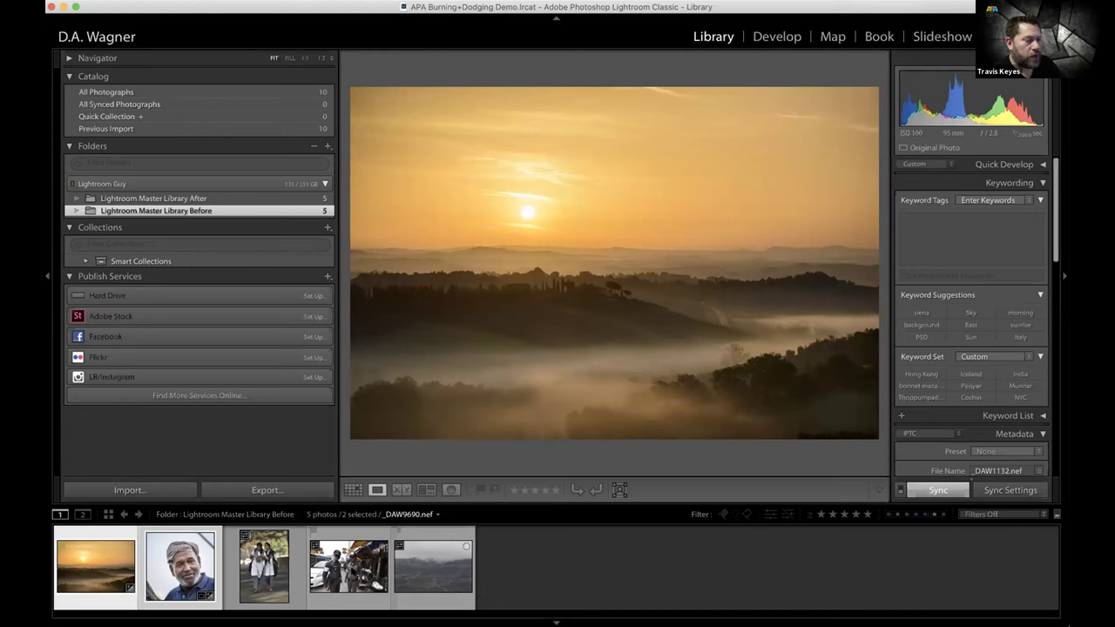
left_click(348, 566)
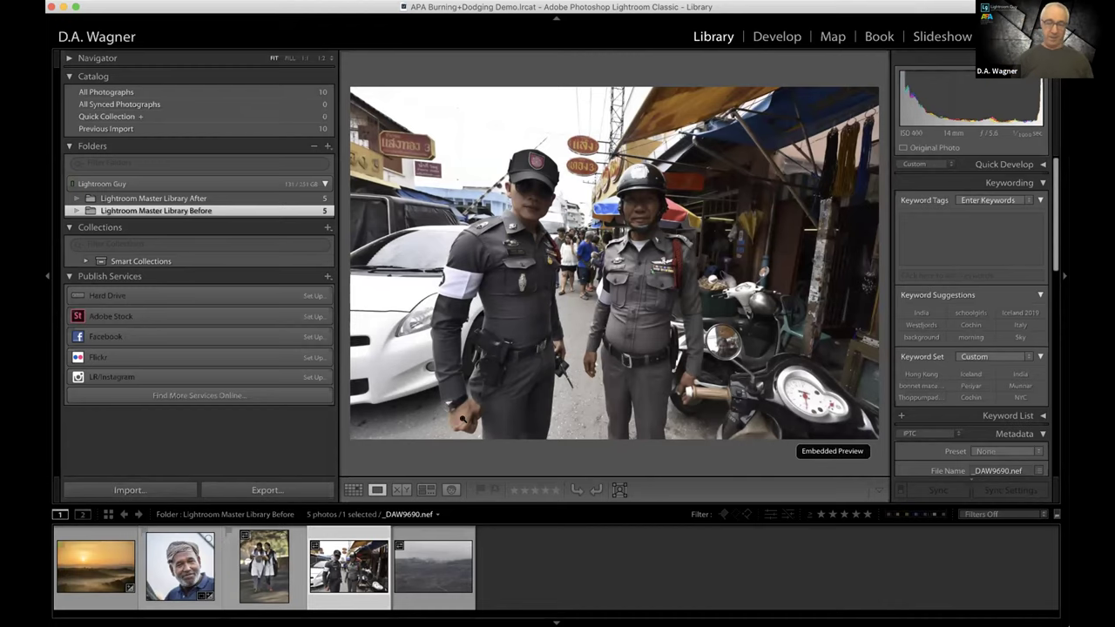
key("z")
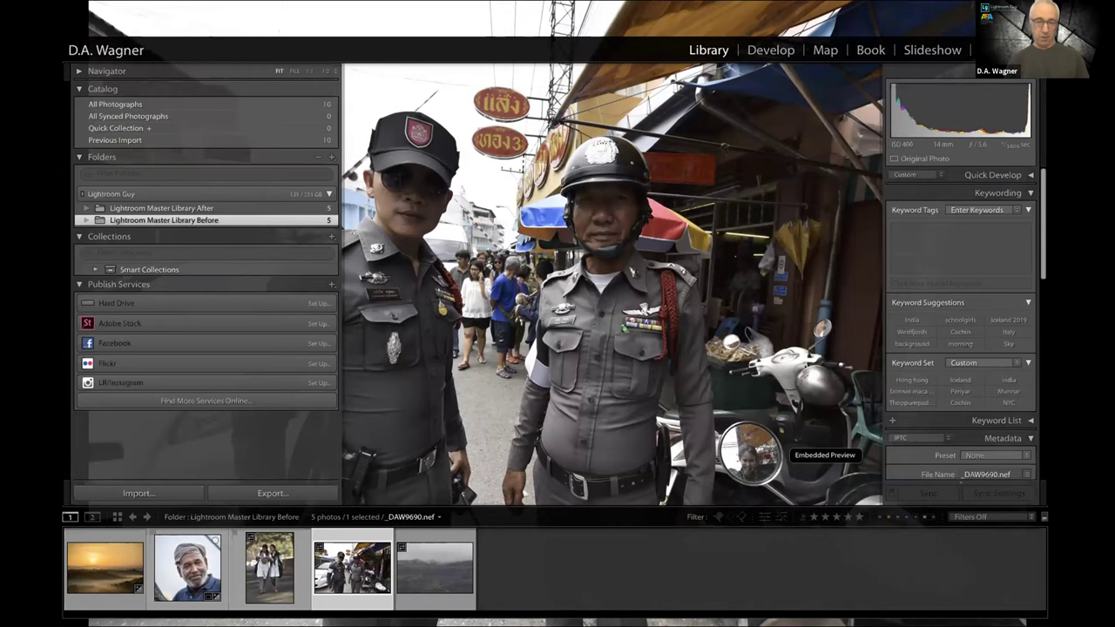
key("z")
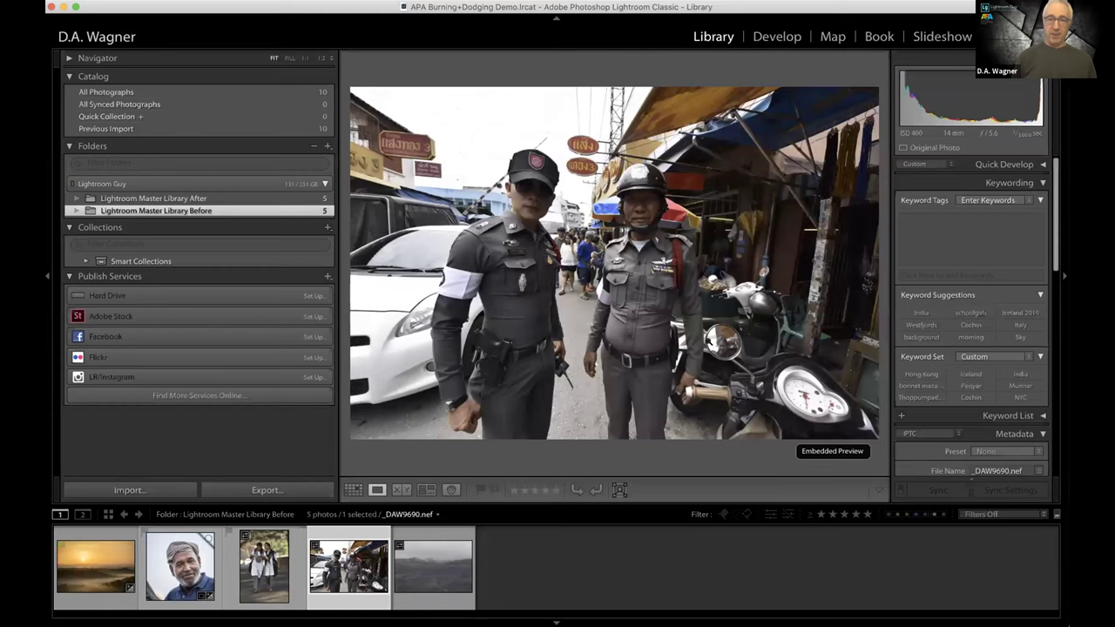
left_click(714, 337)
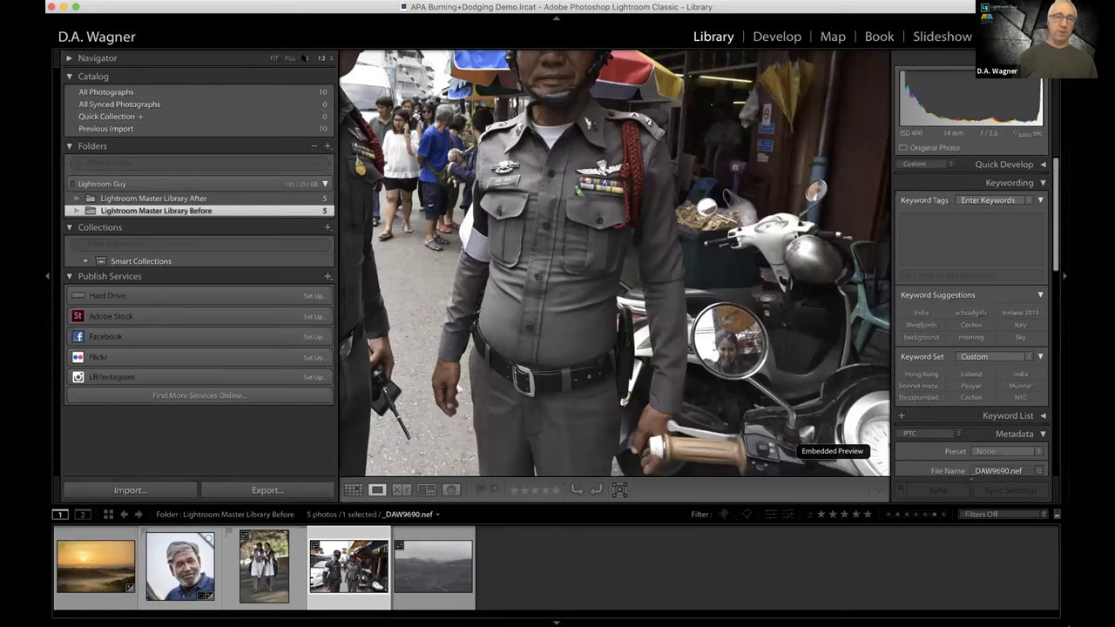
left_click_drag(714, 337, 387, 222)
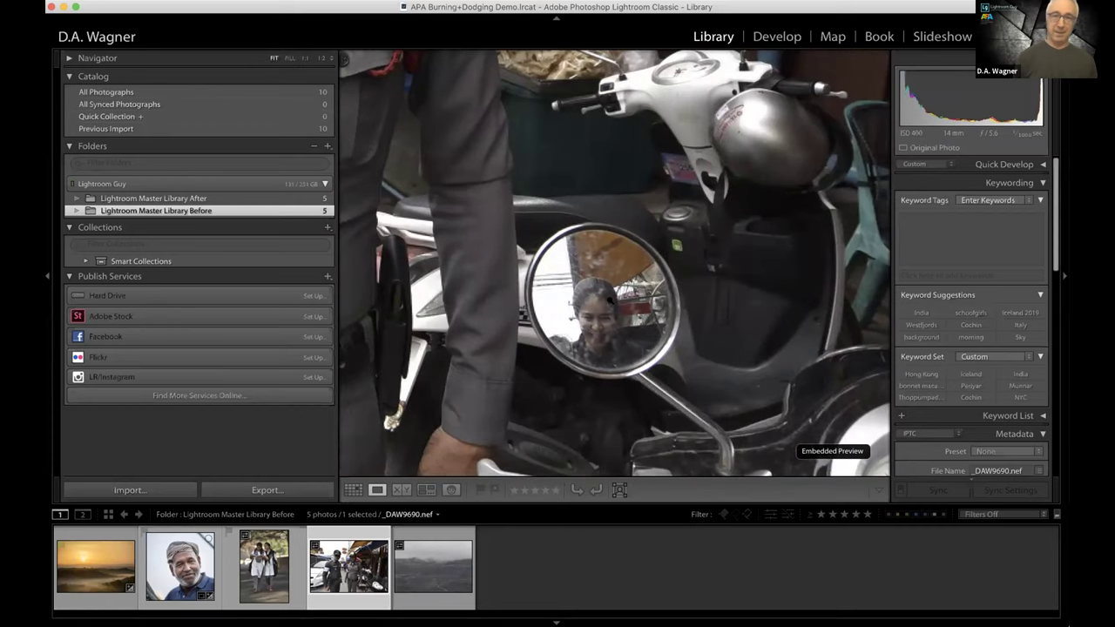
key("z")
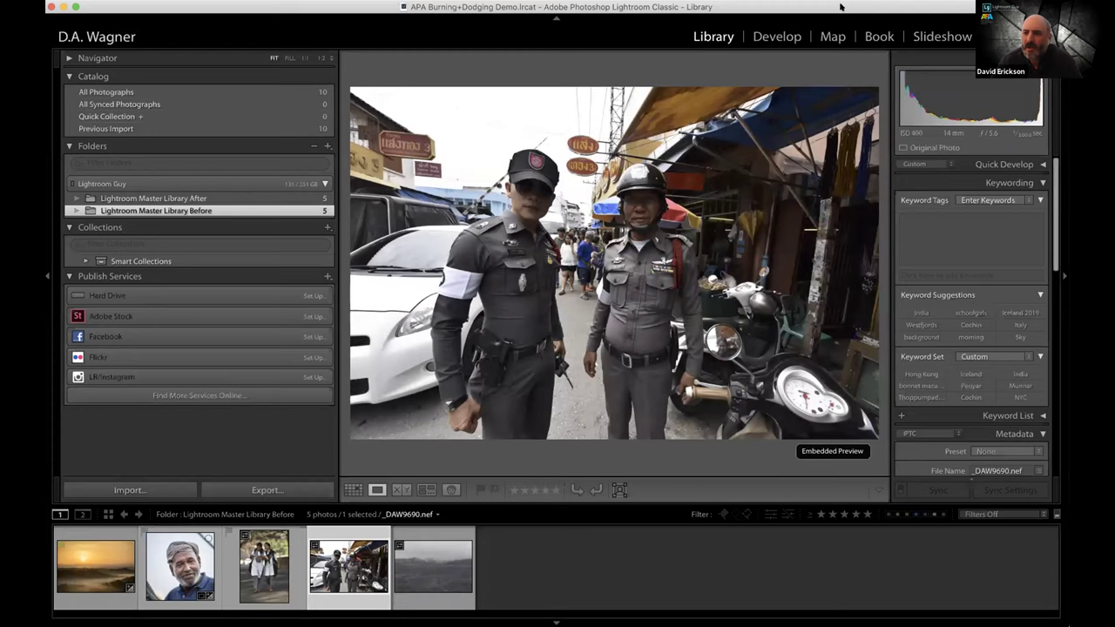
- Apply Auto tone settings to the police officers photo in the Develop module and compare it with the before version
left_click(789, 36)
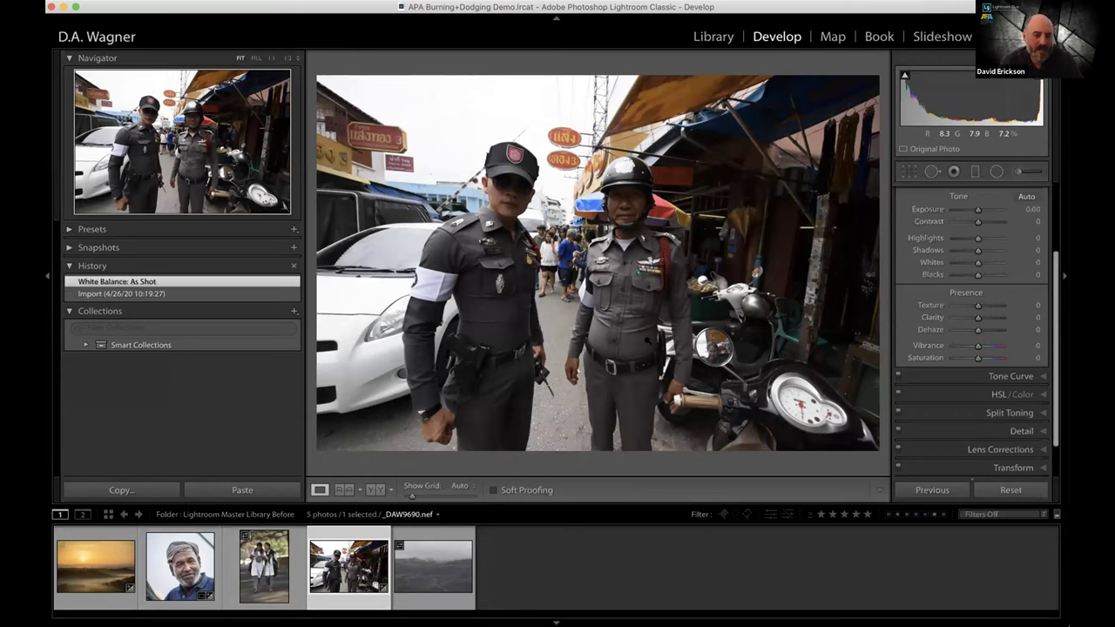
left_click(1025, 195)
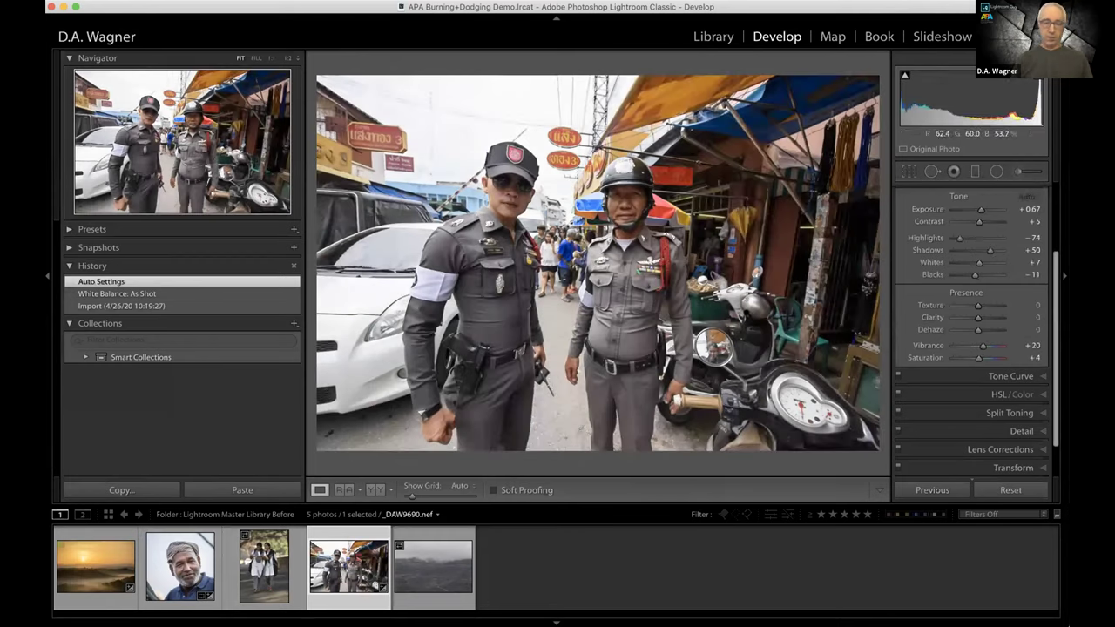
key("backslash")
key("backslash")
key("backslash")
key("backslash")
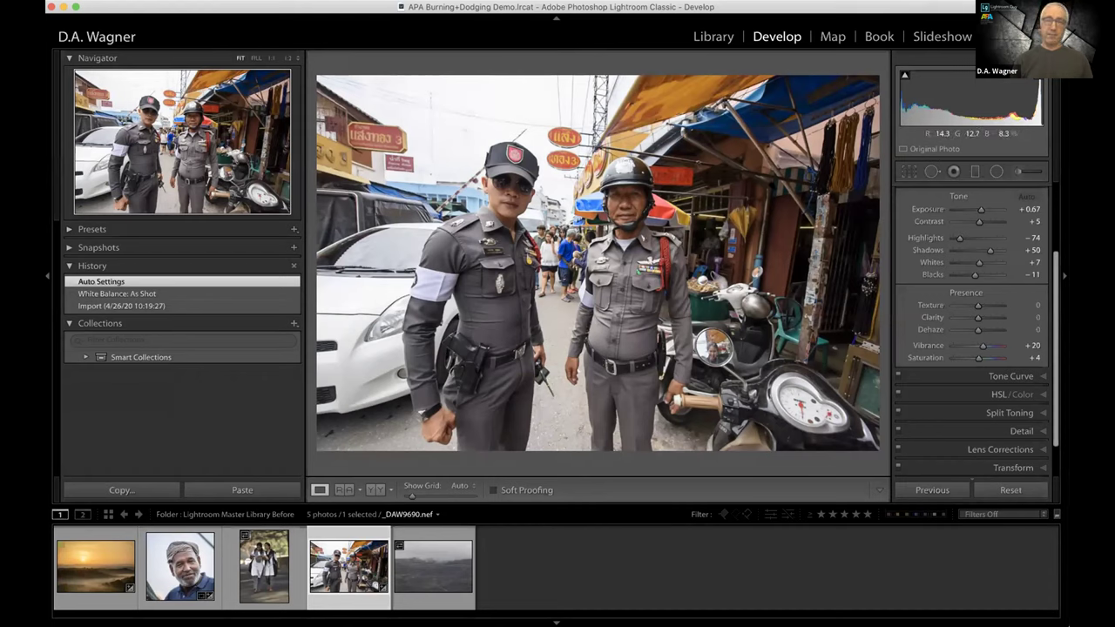
- Add a radial filter centred on the face of the officer in sunglasses, reaching from his cap to his collar
left_click(997, 172)
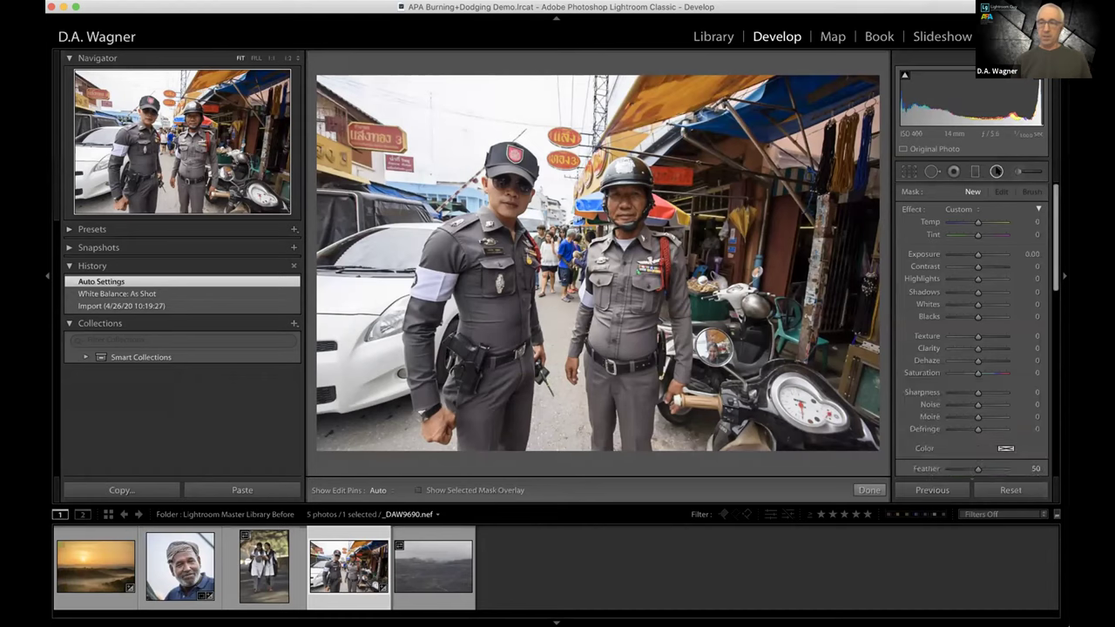
scroll(977, 292, "down", 1)
scroll(977, 292, "down", 2)
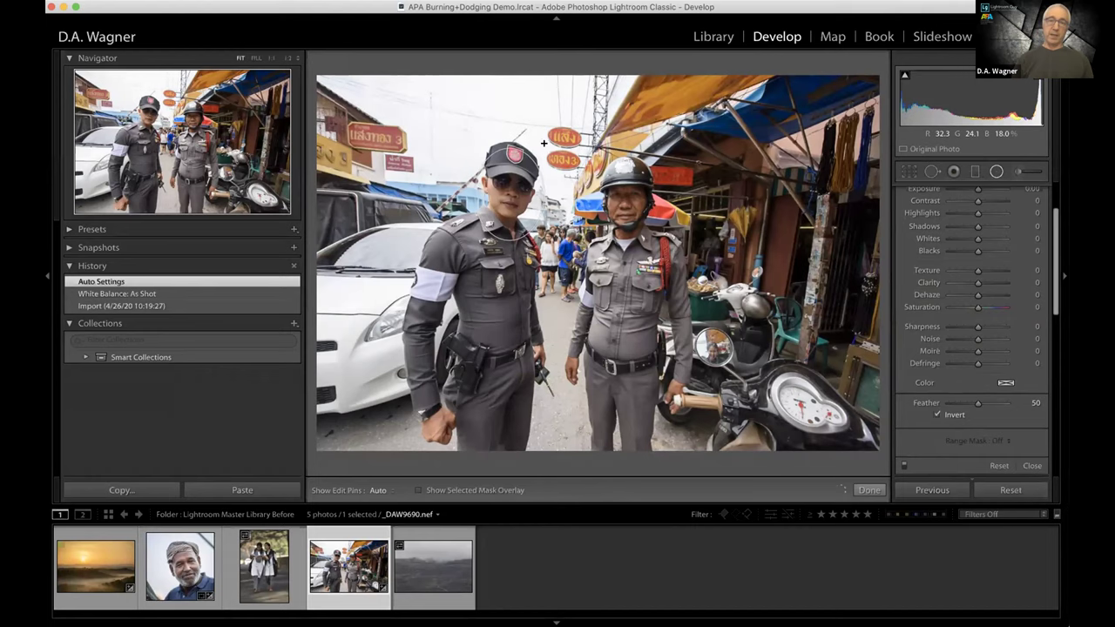
left_click(509, 189)
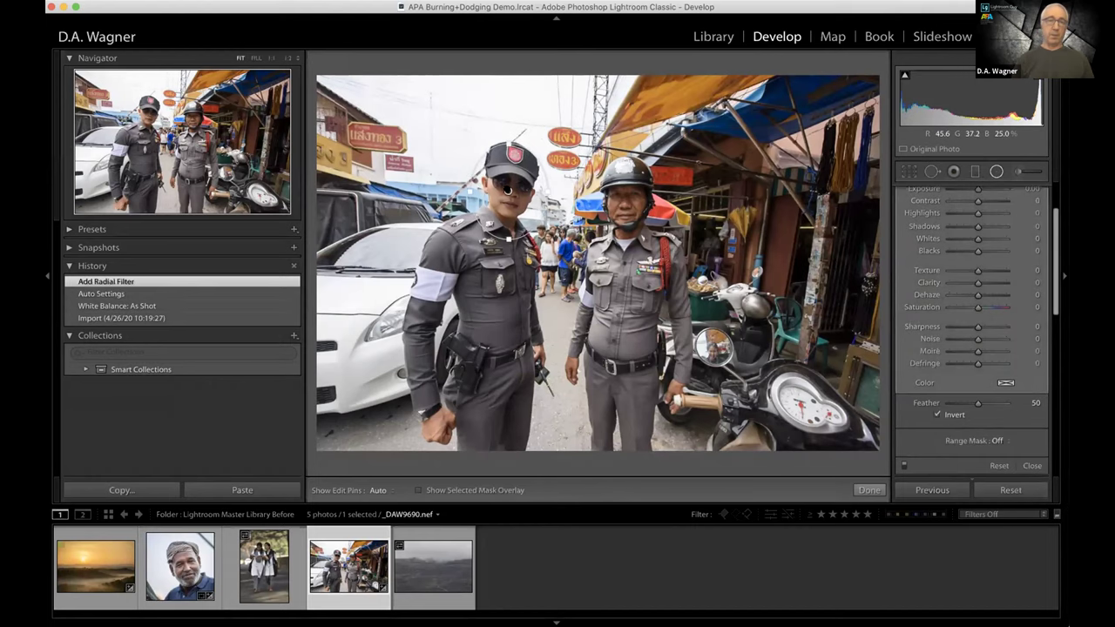
key("z")
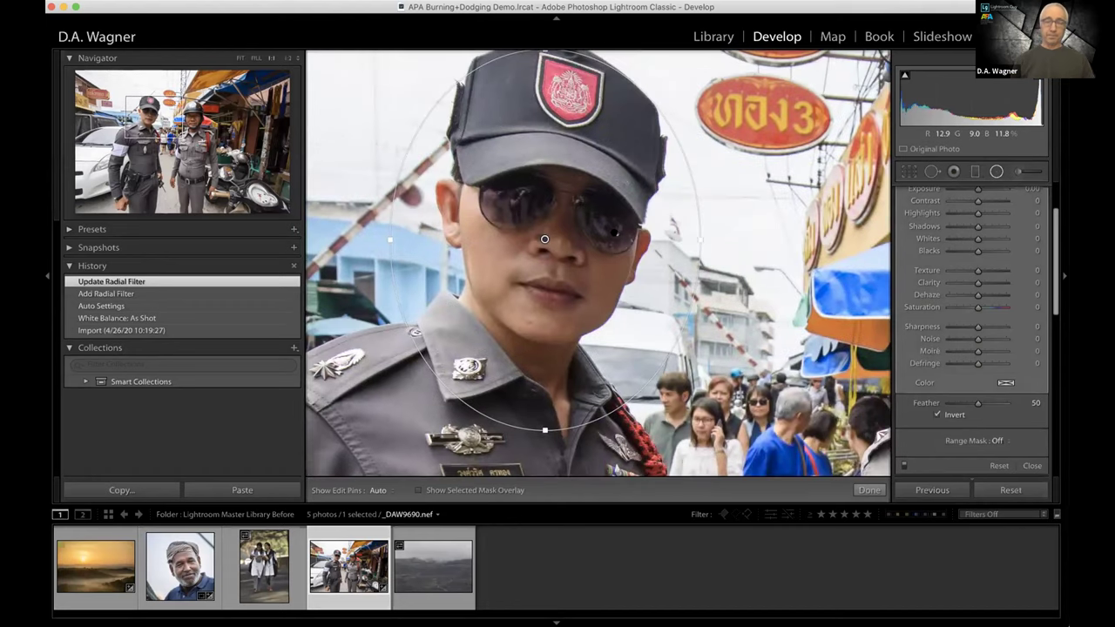
- Examine the radial filter's coverage with the selected mask overlay, cycling through the overlay colours and toggling it on and off
left_click(418, 489)
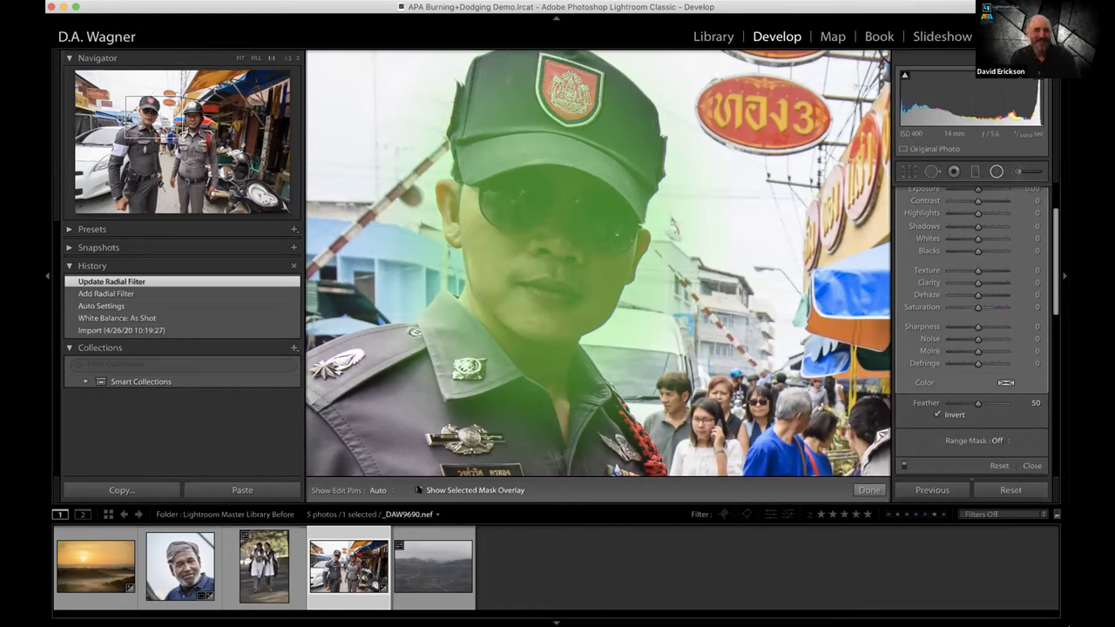
key("o")
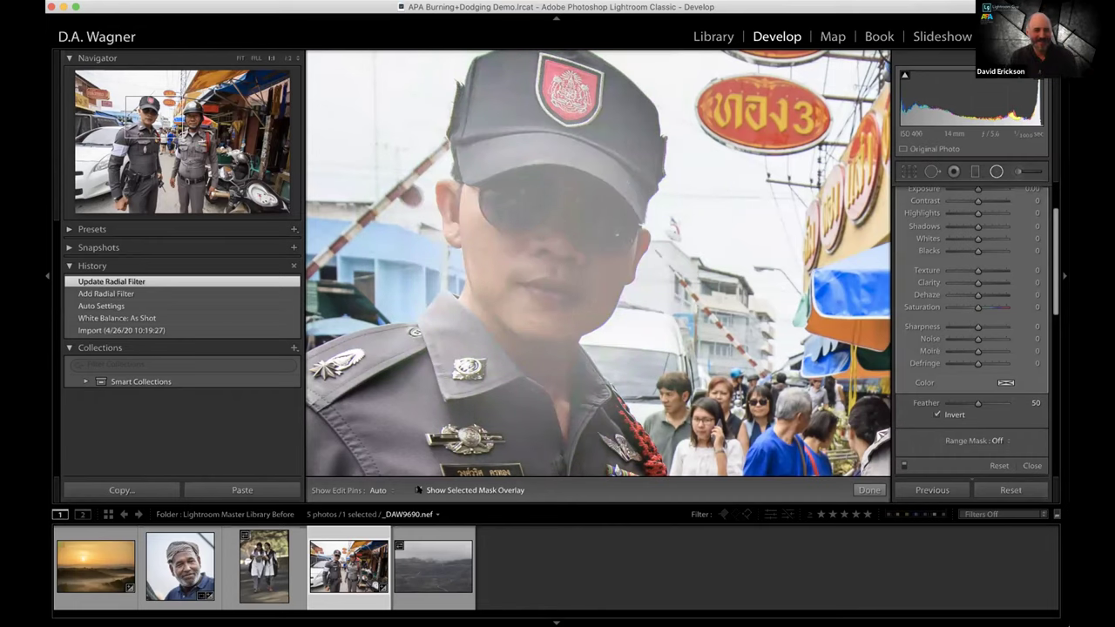
key("o")
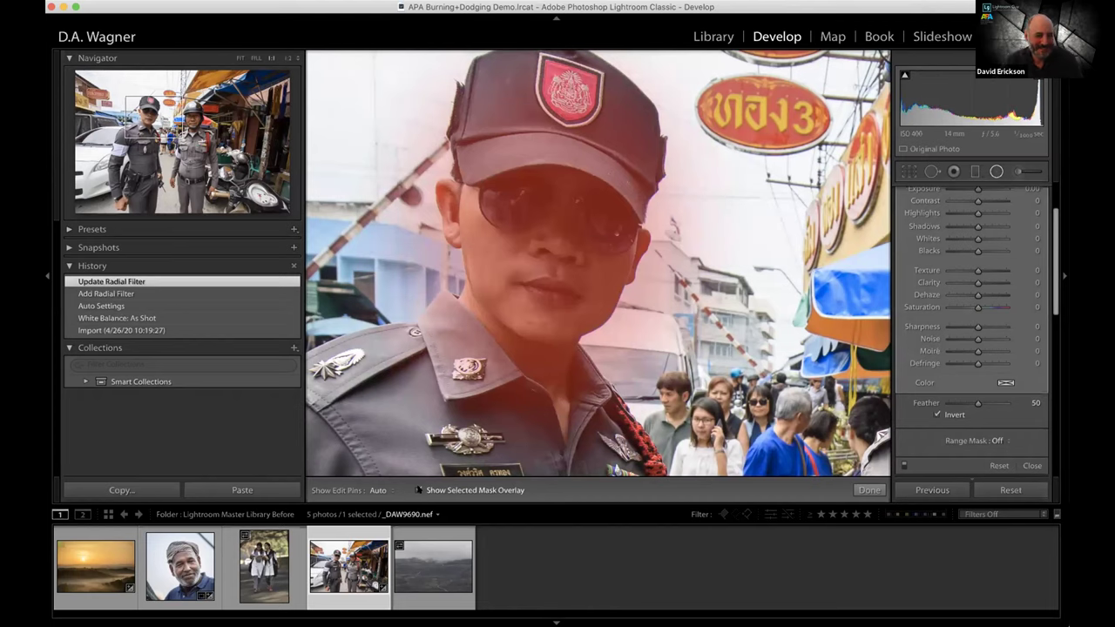
key("shift+o")
key("o")
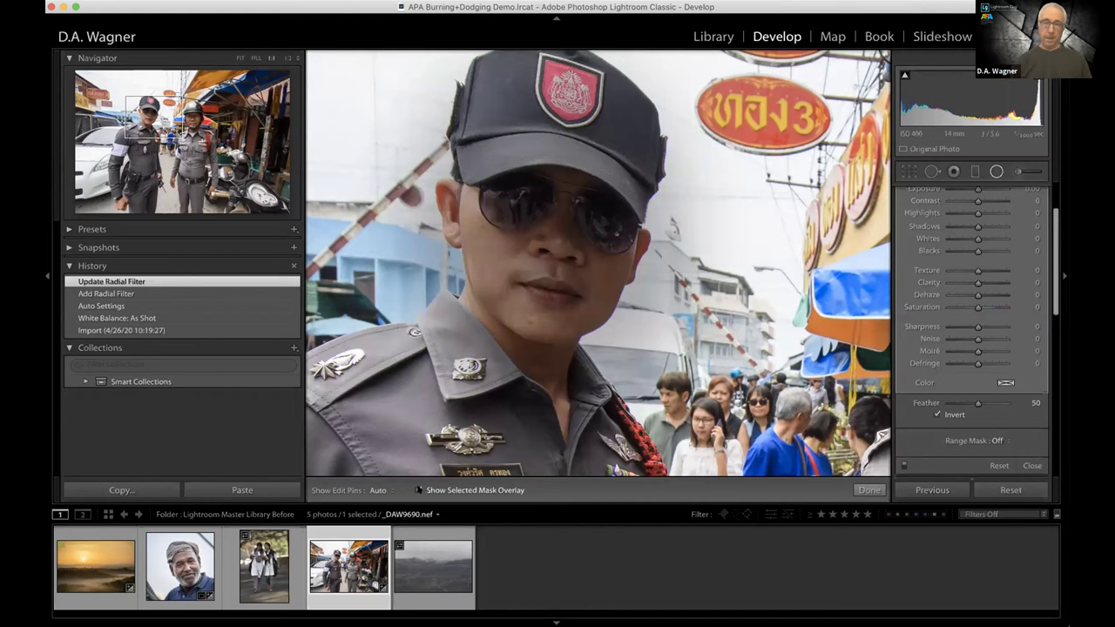
key("o")
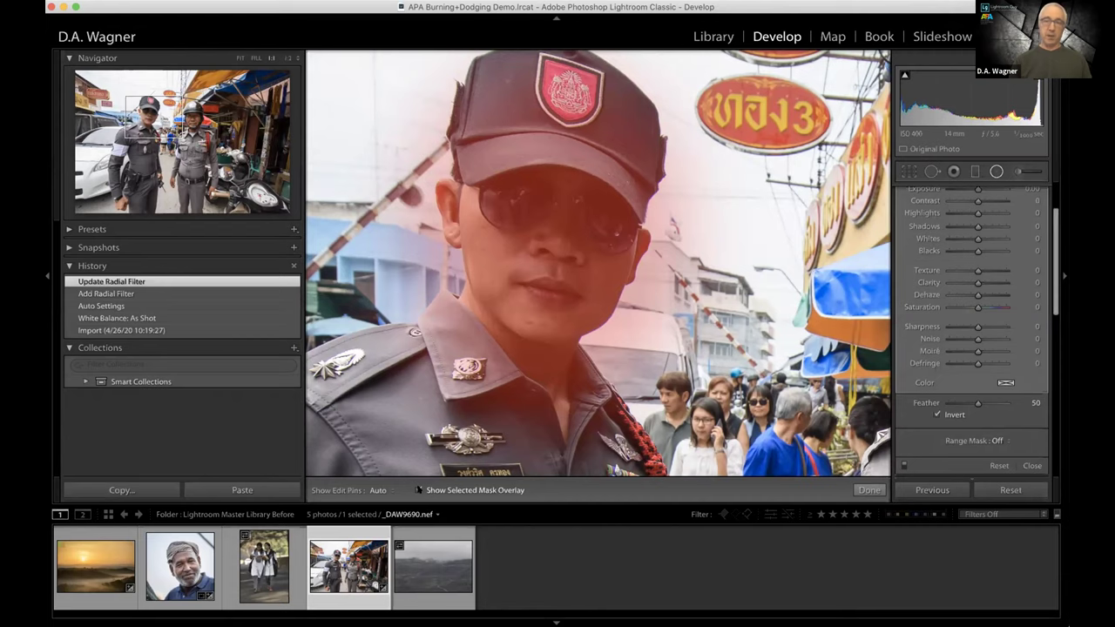
key("shift+o")
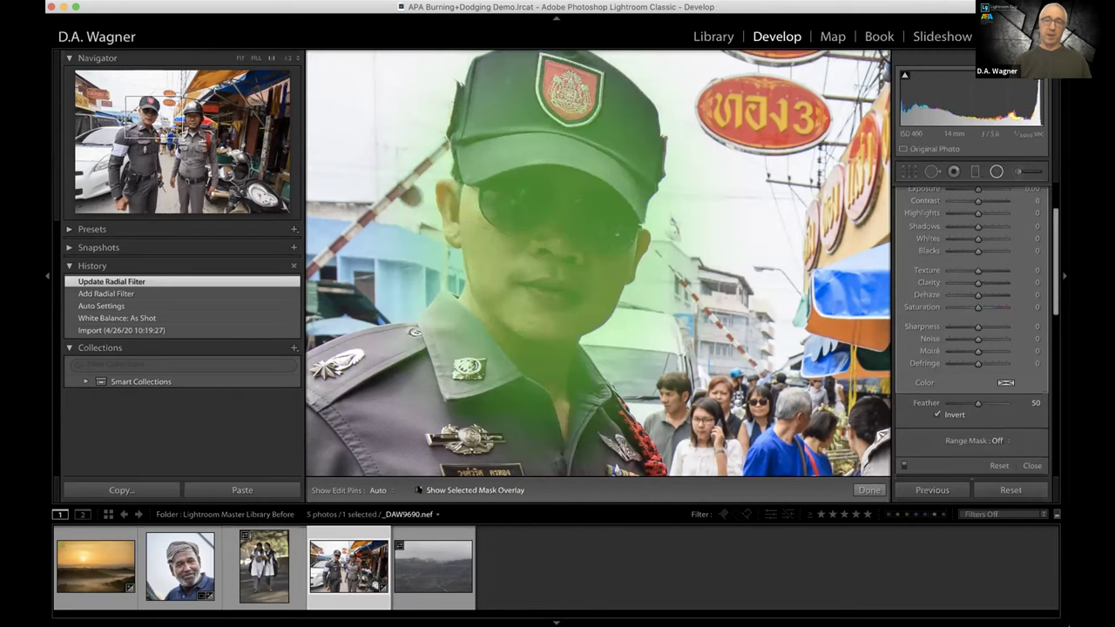
key("o")
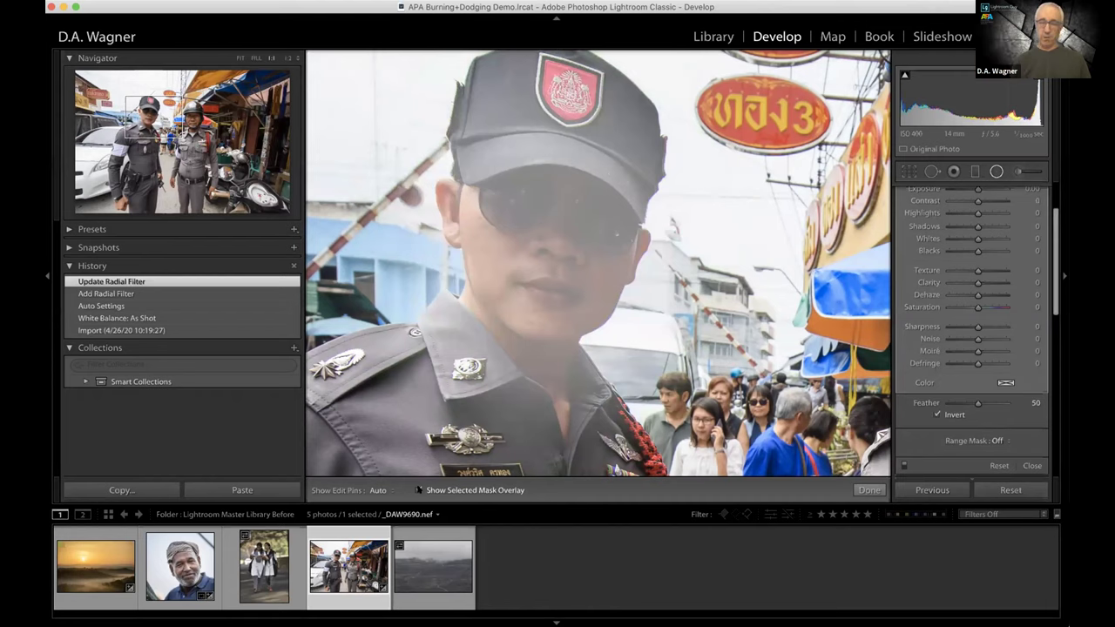
key("o")
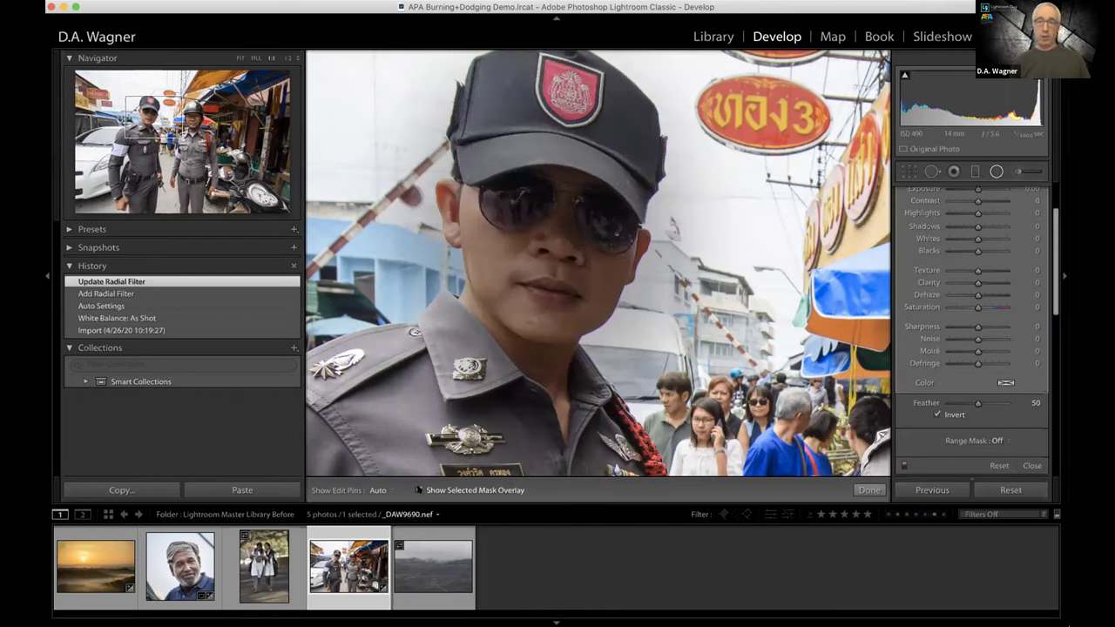
key("o")
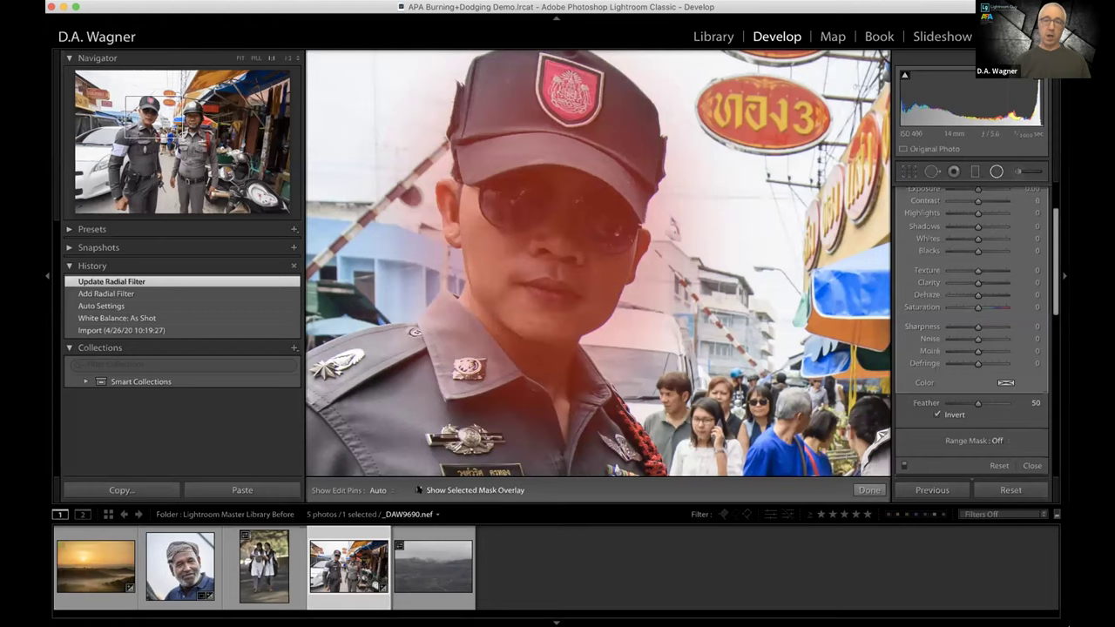
key("shift+o")
key("shift+o")
key("shift+o")
key("shift+o")
key("shift+o")
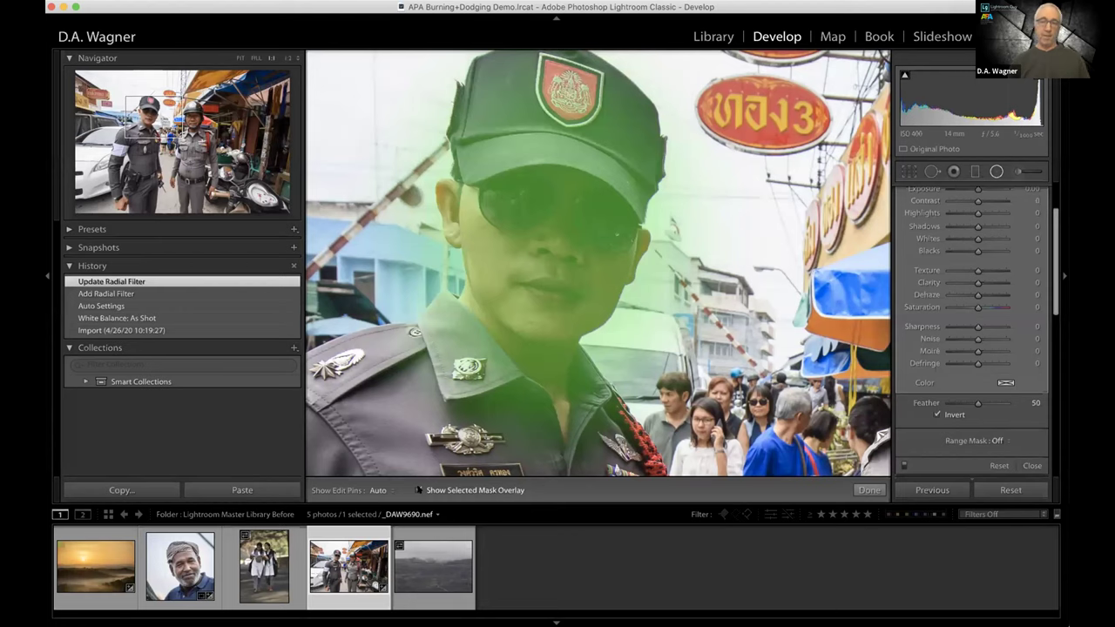
left_click(418, 489)
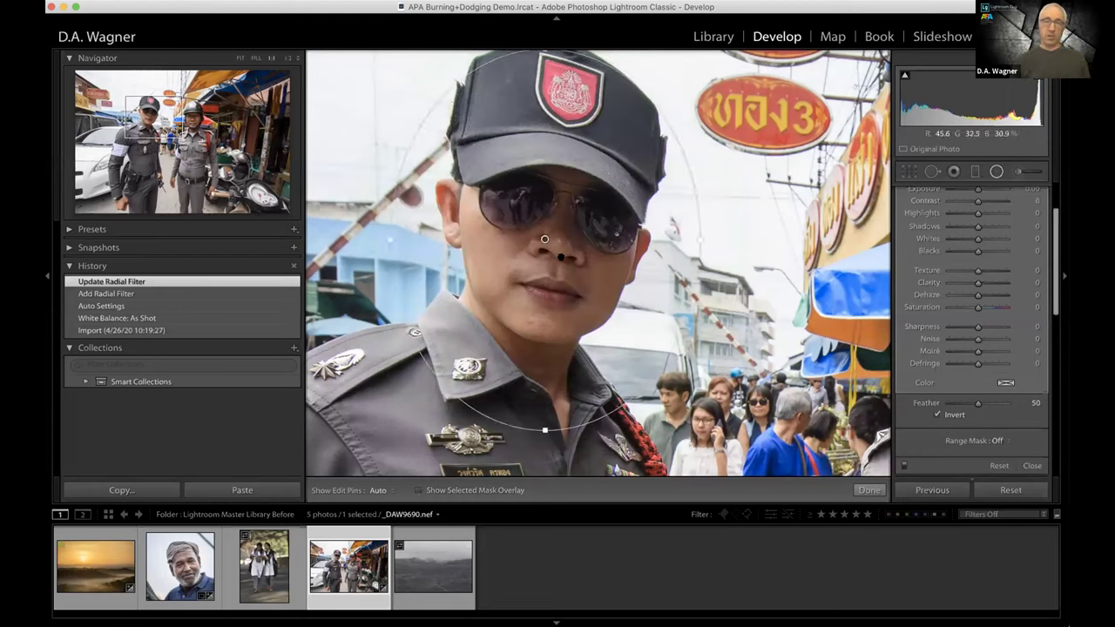
- Set the radial filter on the sunglasses officer's face to Highlights −15 and Shadows 19
mouse_move(543, 237)
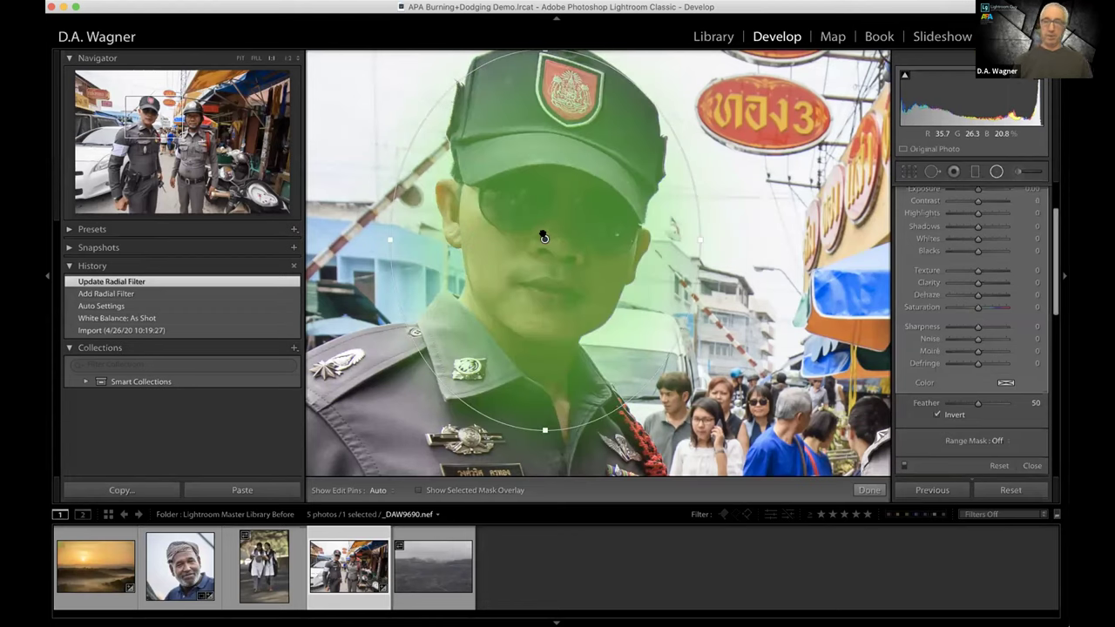
scroll(960, 237, "up", 3)
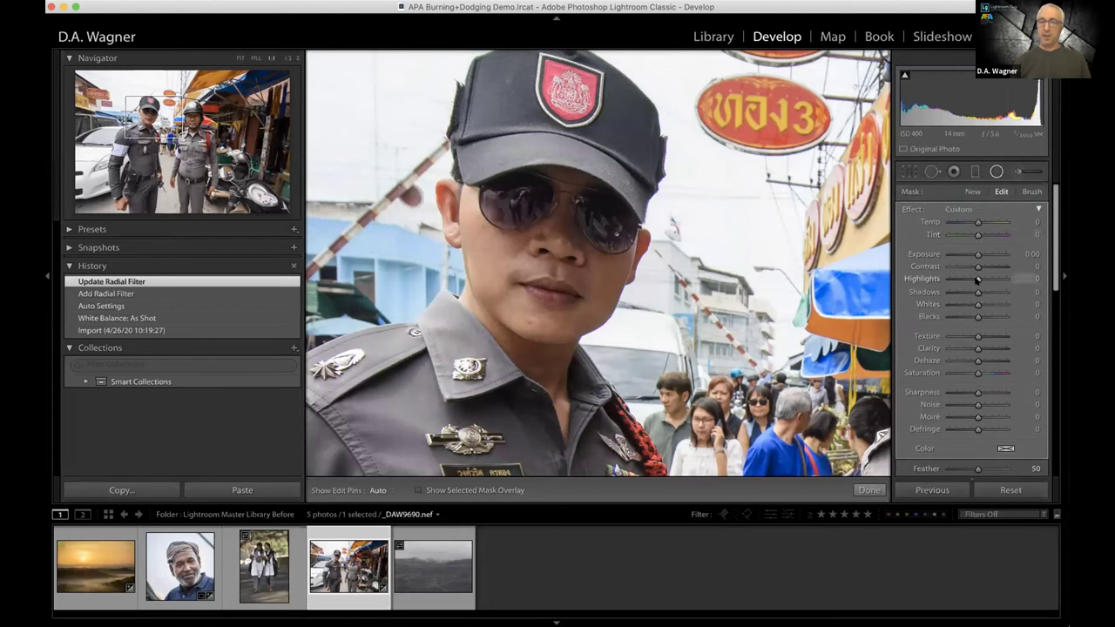
left_click_drag(938, 278, 981, 293)
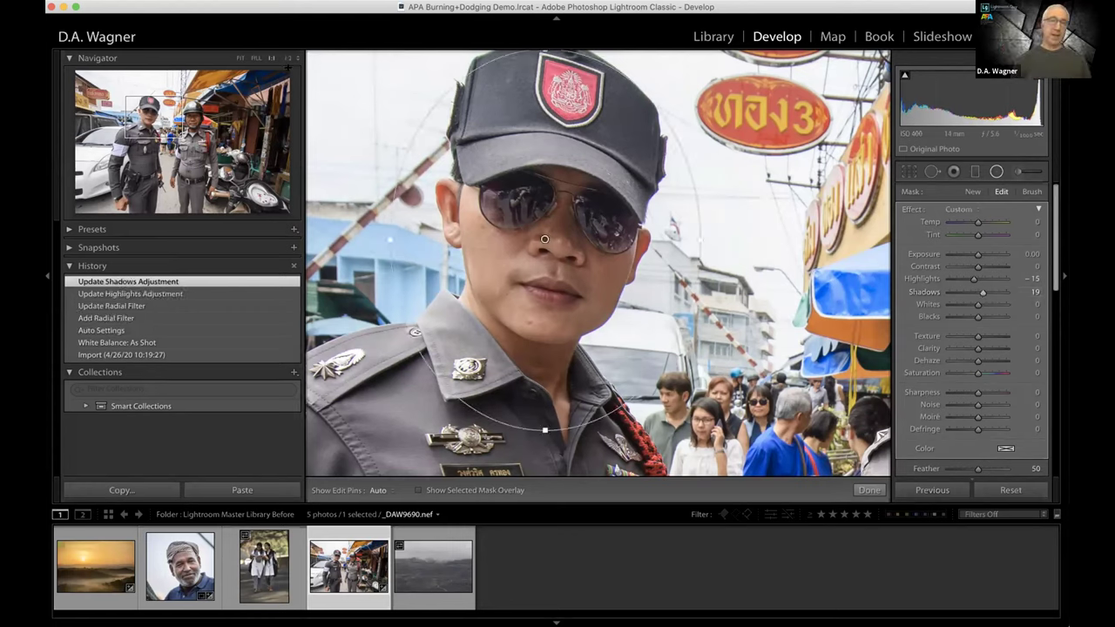
- Magnify the officer's sunglasses to examine the reflection in the lens, and return the view to the whole photo
left_click(292, 57)
left_click(304, 136)
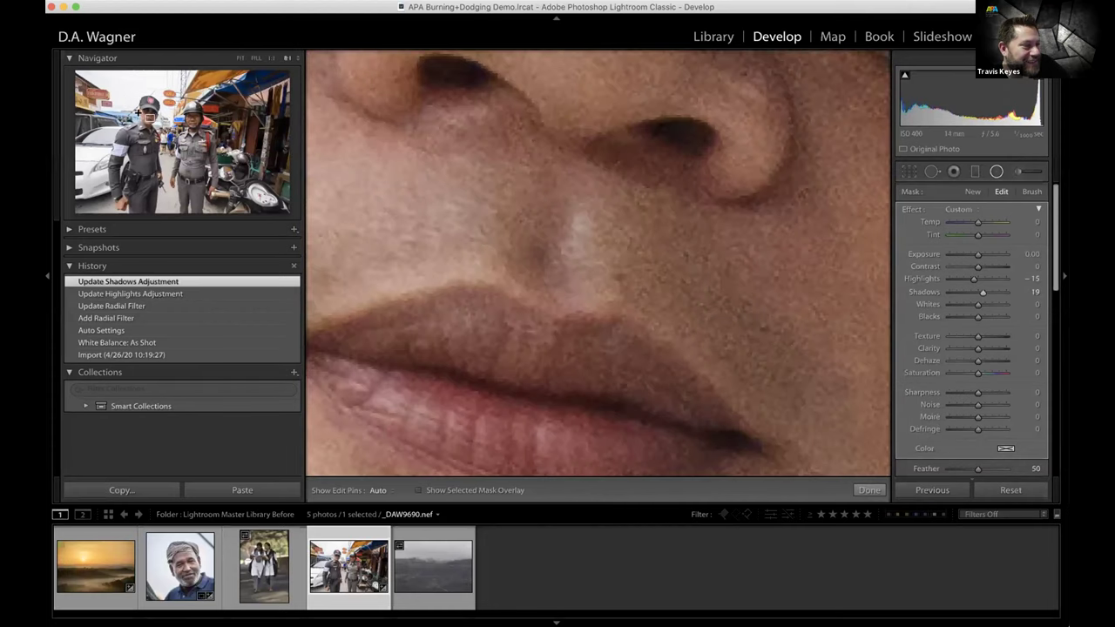
left_click_drag(137, 112, 149, 111)
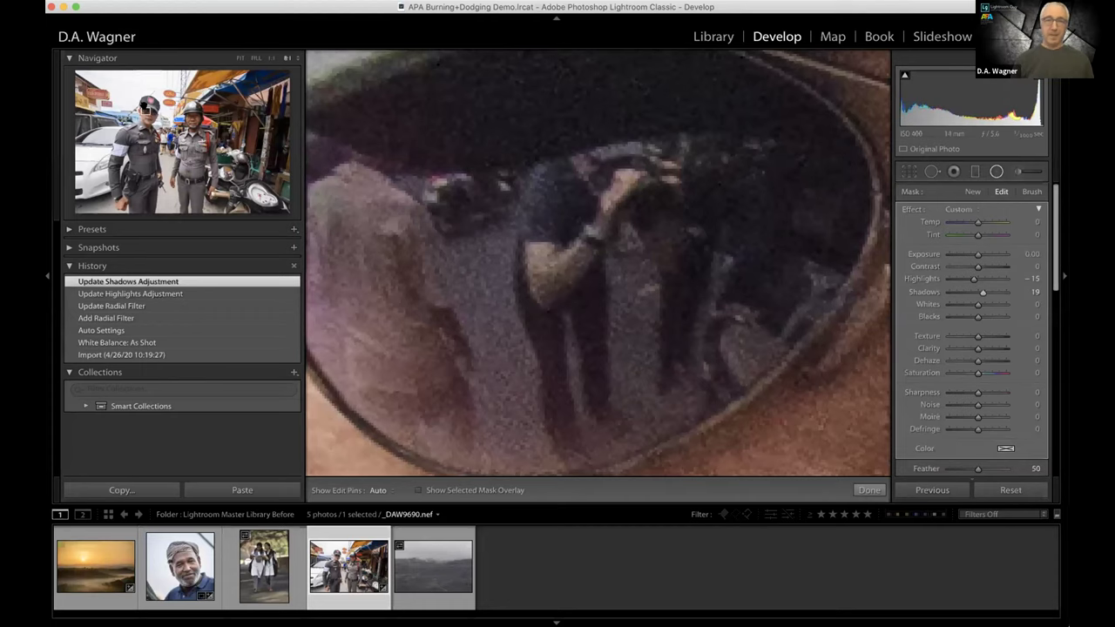
left_click(272, 57)
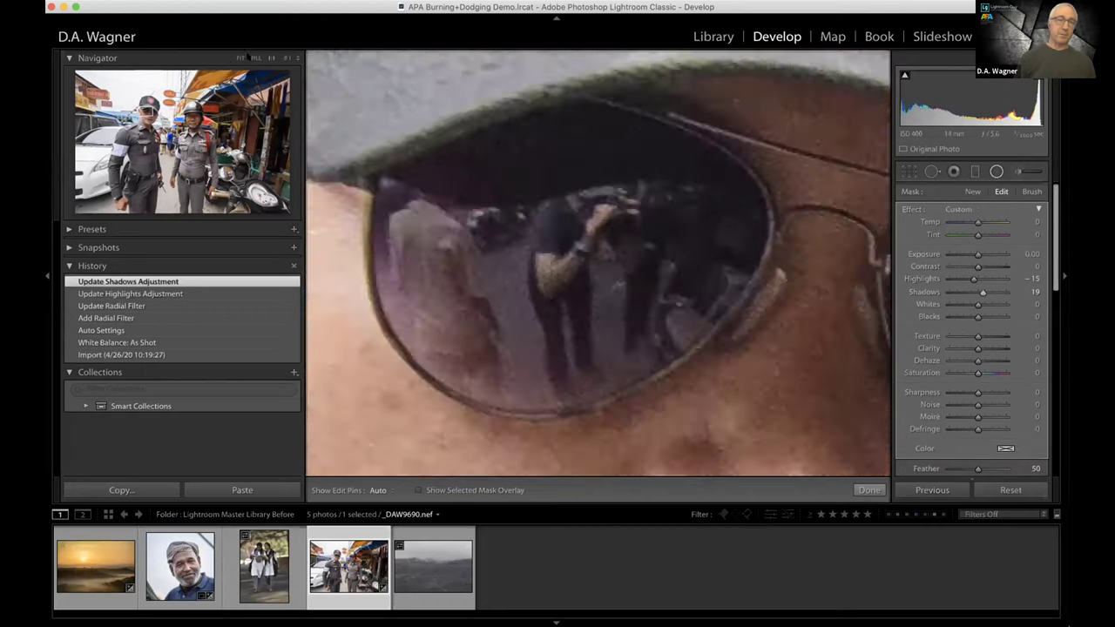
left_click(243, 57)
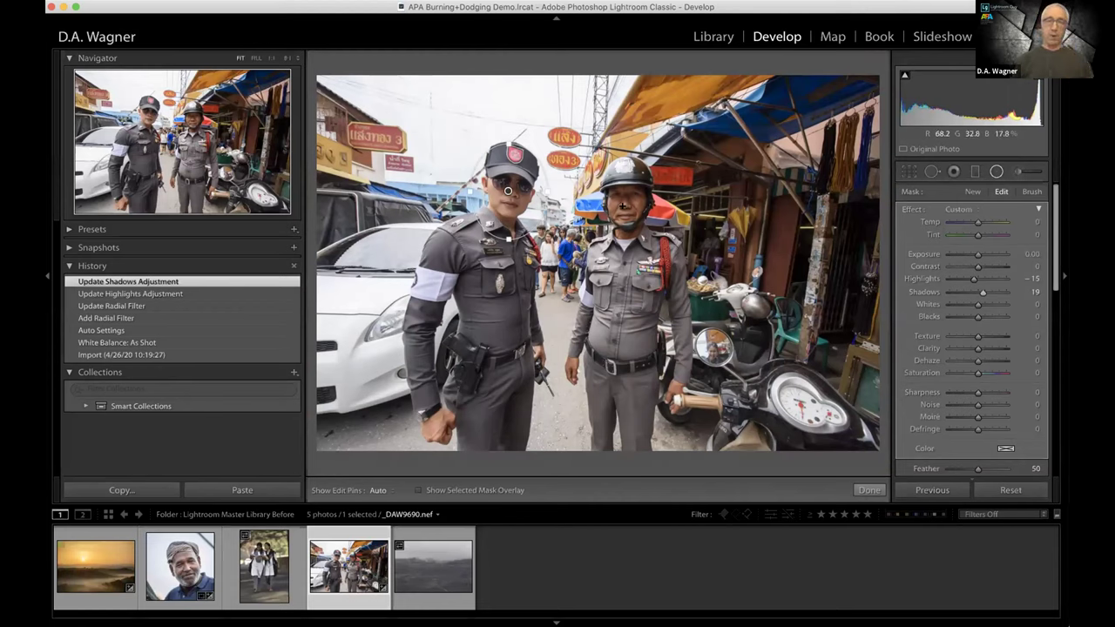
- Add a second radial filter around the helmeted officer's face and adjust its ellipse slightly
key("z")
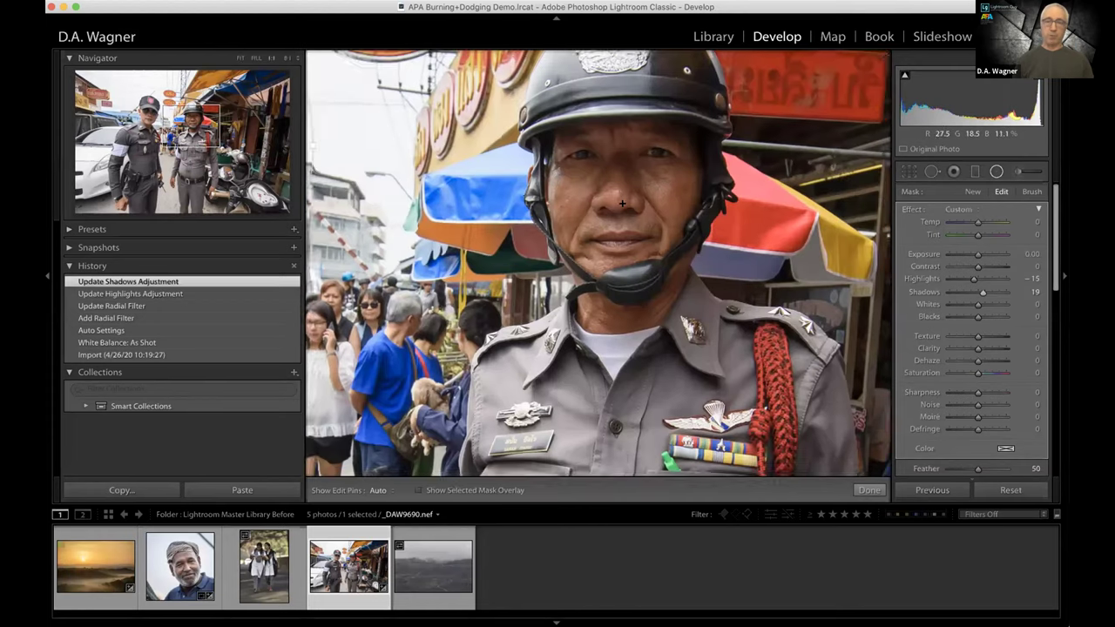
left_click_drag(612, 191, 480, 6)
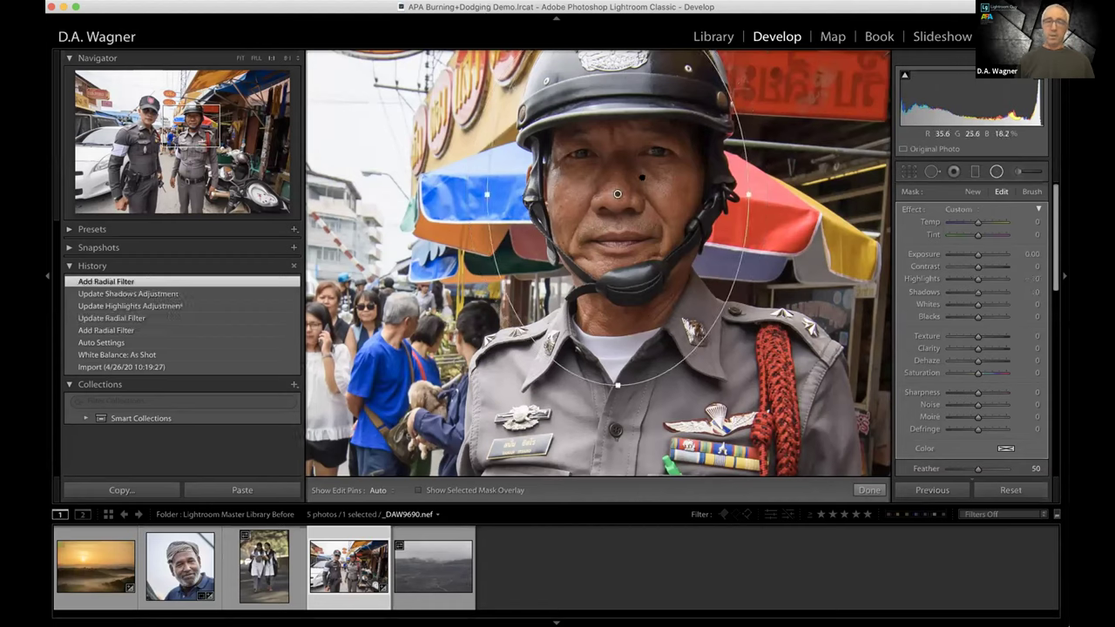
left_click_drag(745, 218, 750, 220)
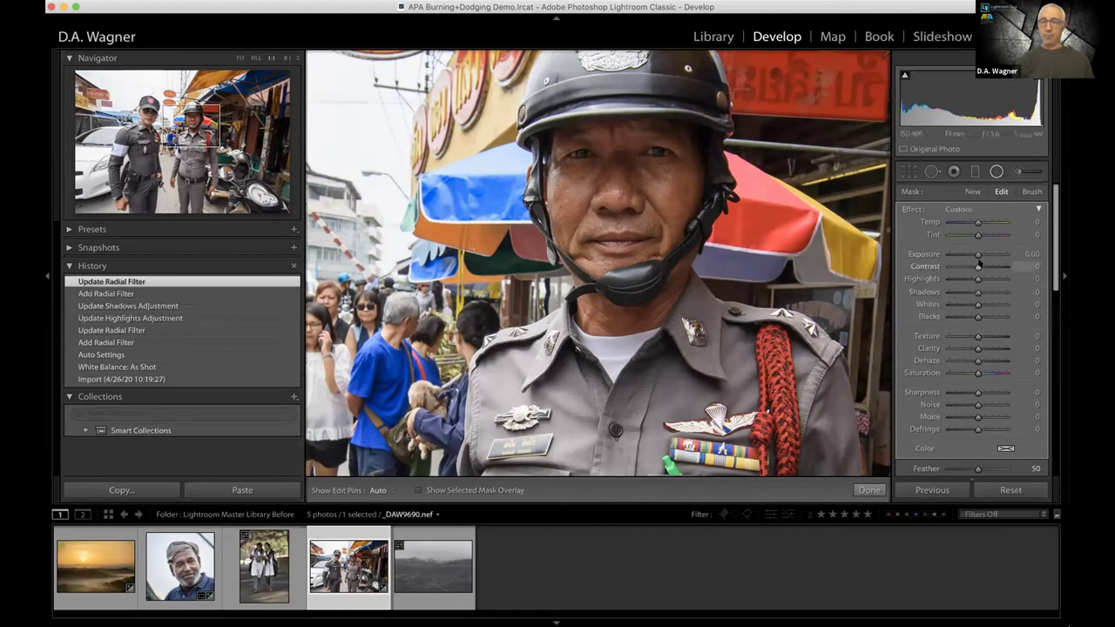
- Set the Shadows of the helmeted officer's radial filter to 27 and finish editing the filter
left_click_drag(979, 293, 1006, 293)
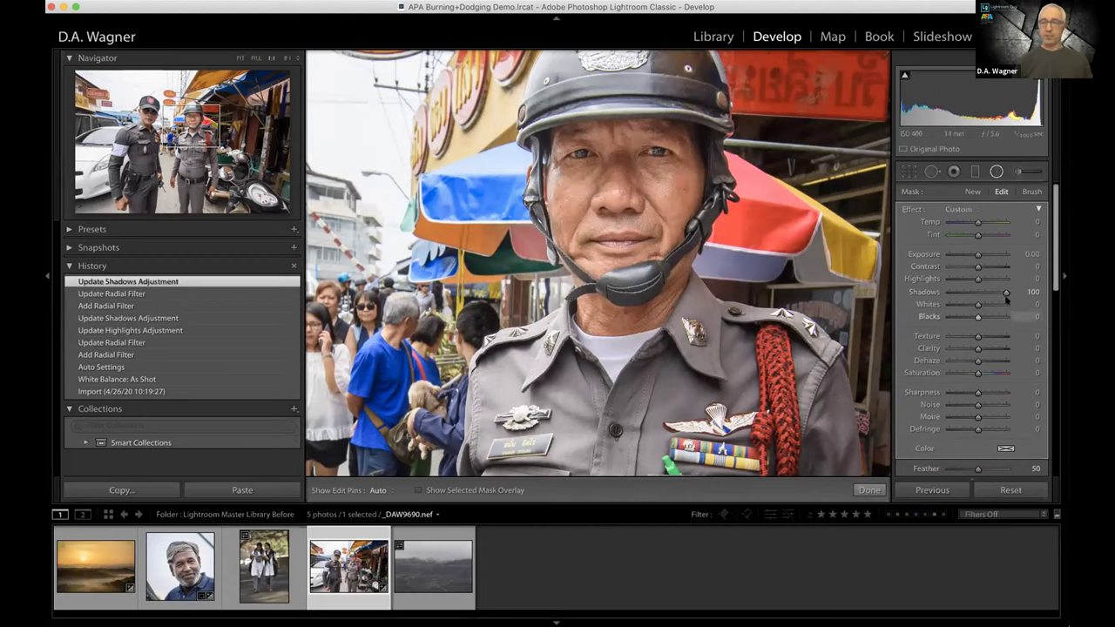
left_click_drag(996, 296, 984, 292)
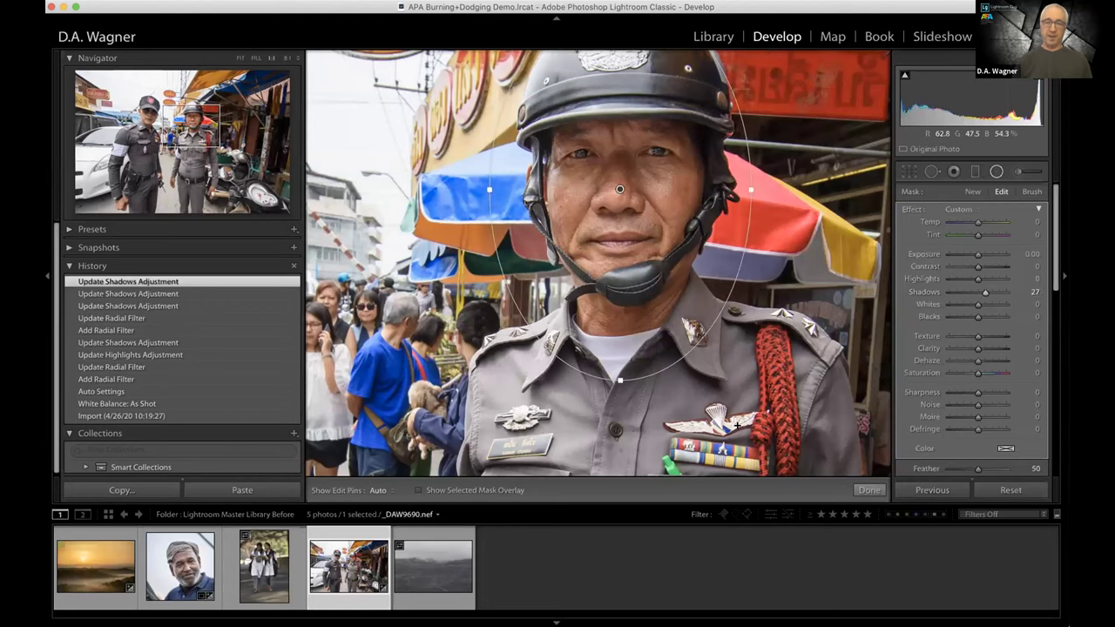
left_click(869, 490)
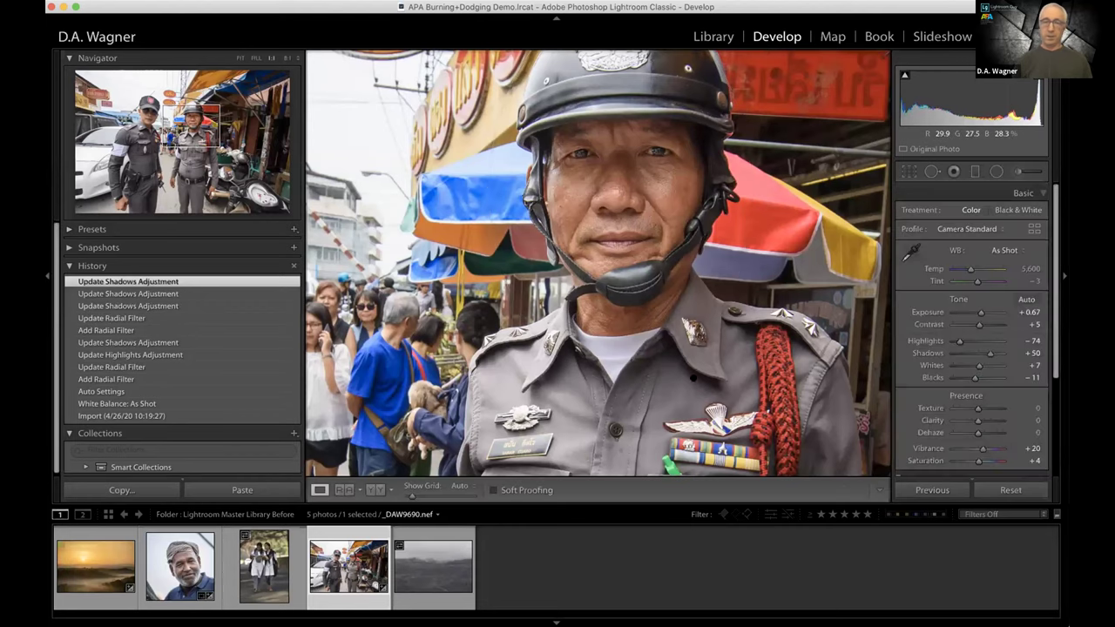
- Compare the whole police officers photo before and after the edits, ending on the edited version
key("z")
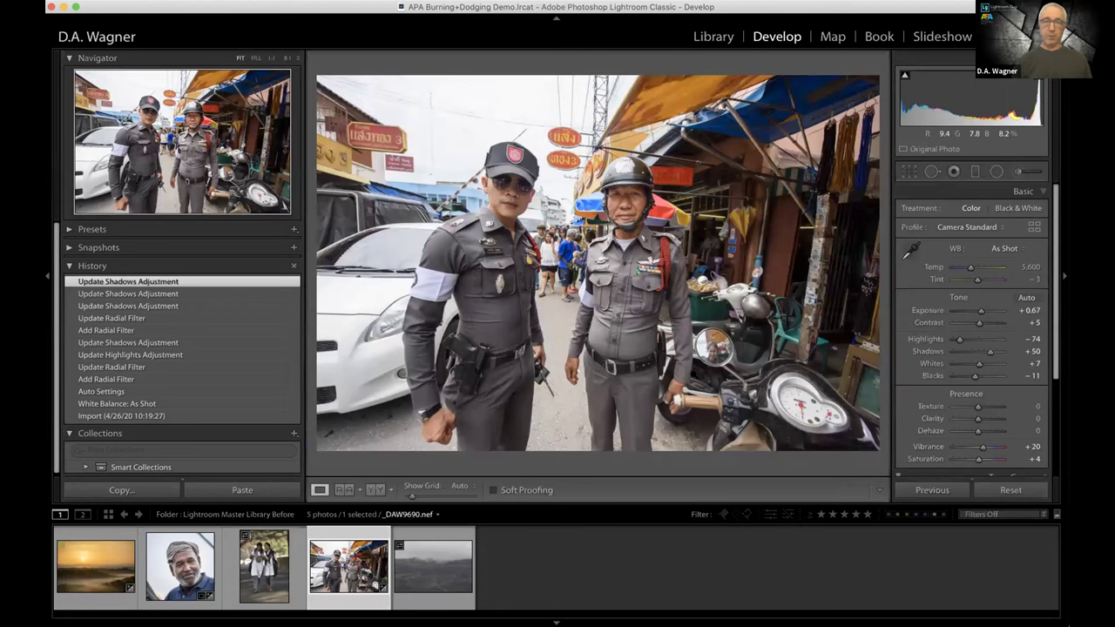
key("backslash")
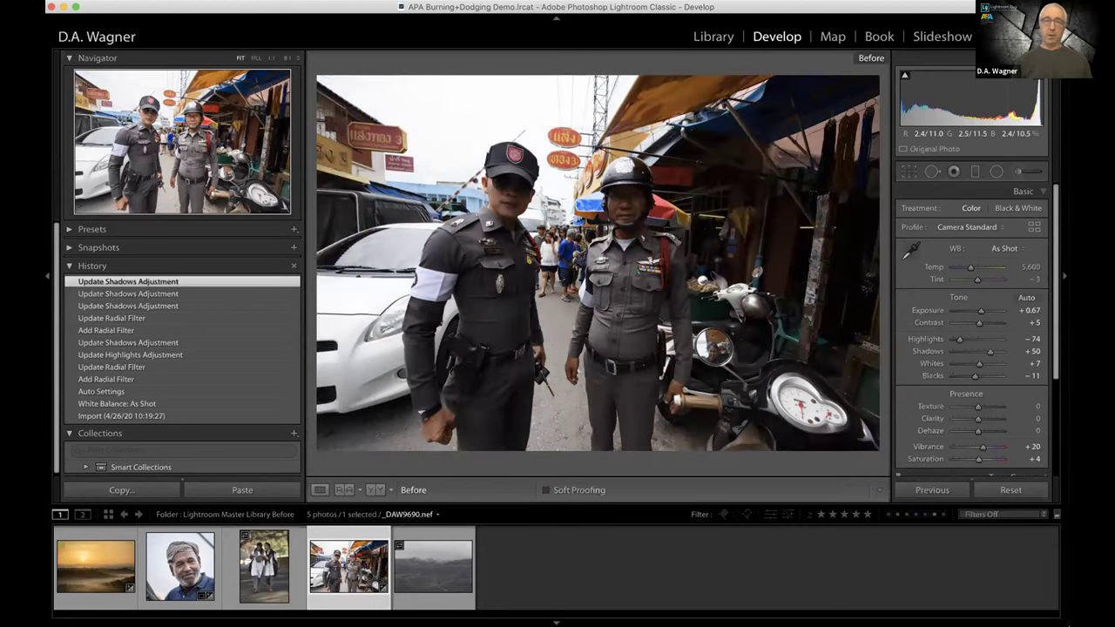
key("backslash")
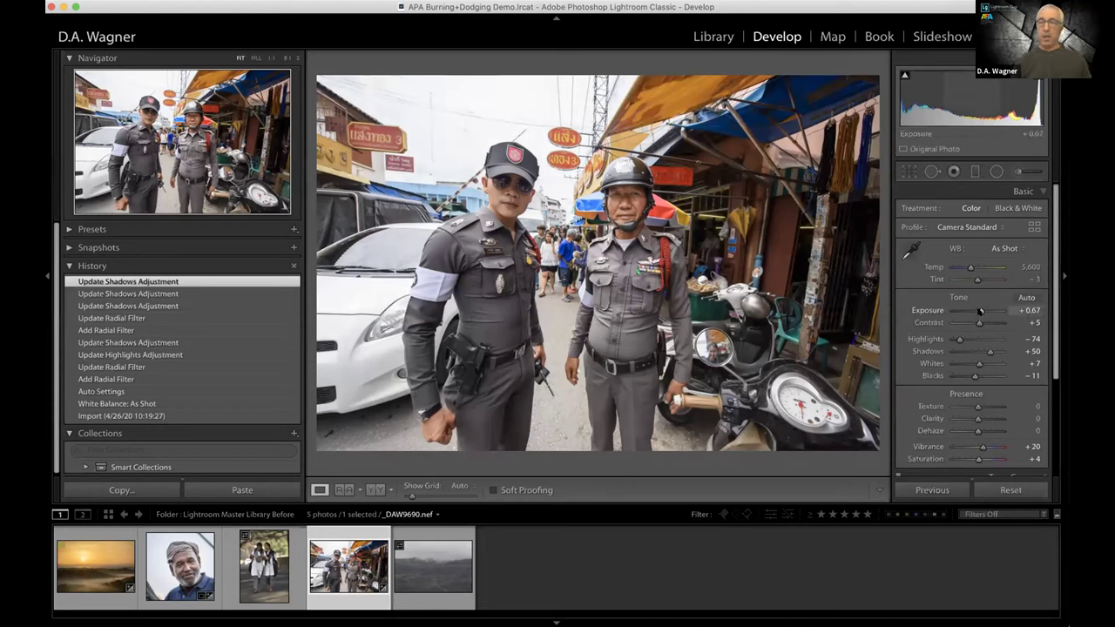
- Lower the overall Exposure of the police officers photo to +0.47
left_click_drag(980, 311, 978, 311)
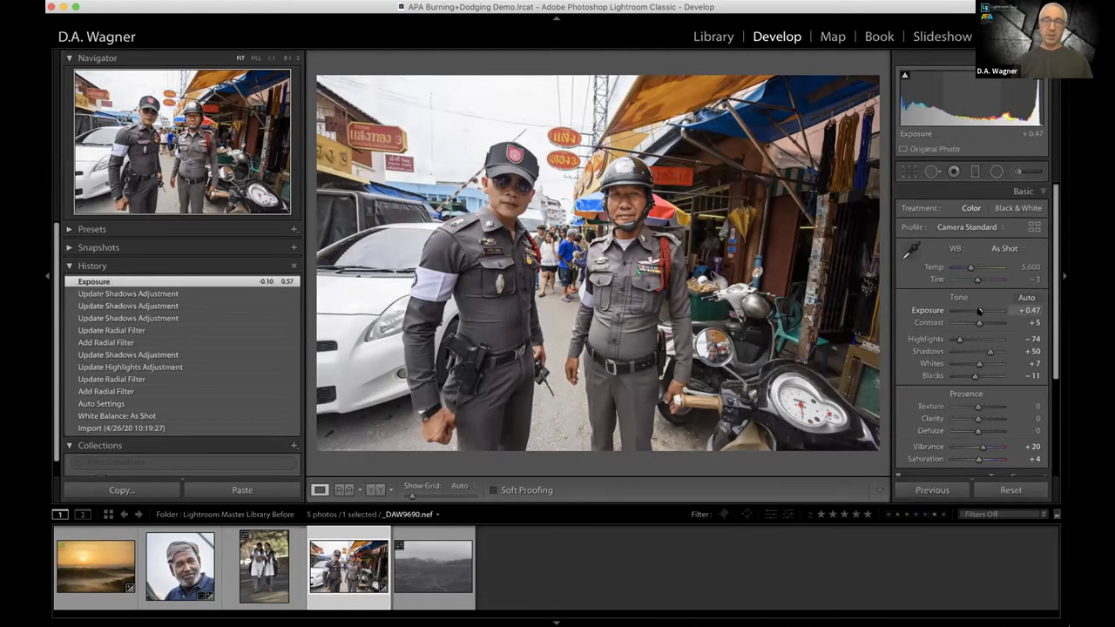